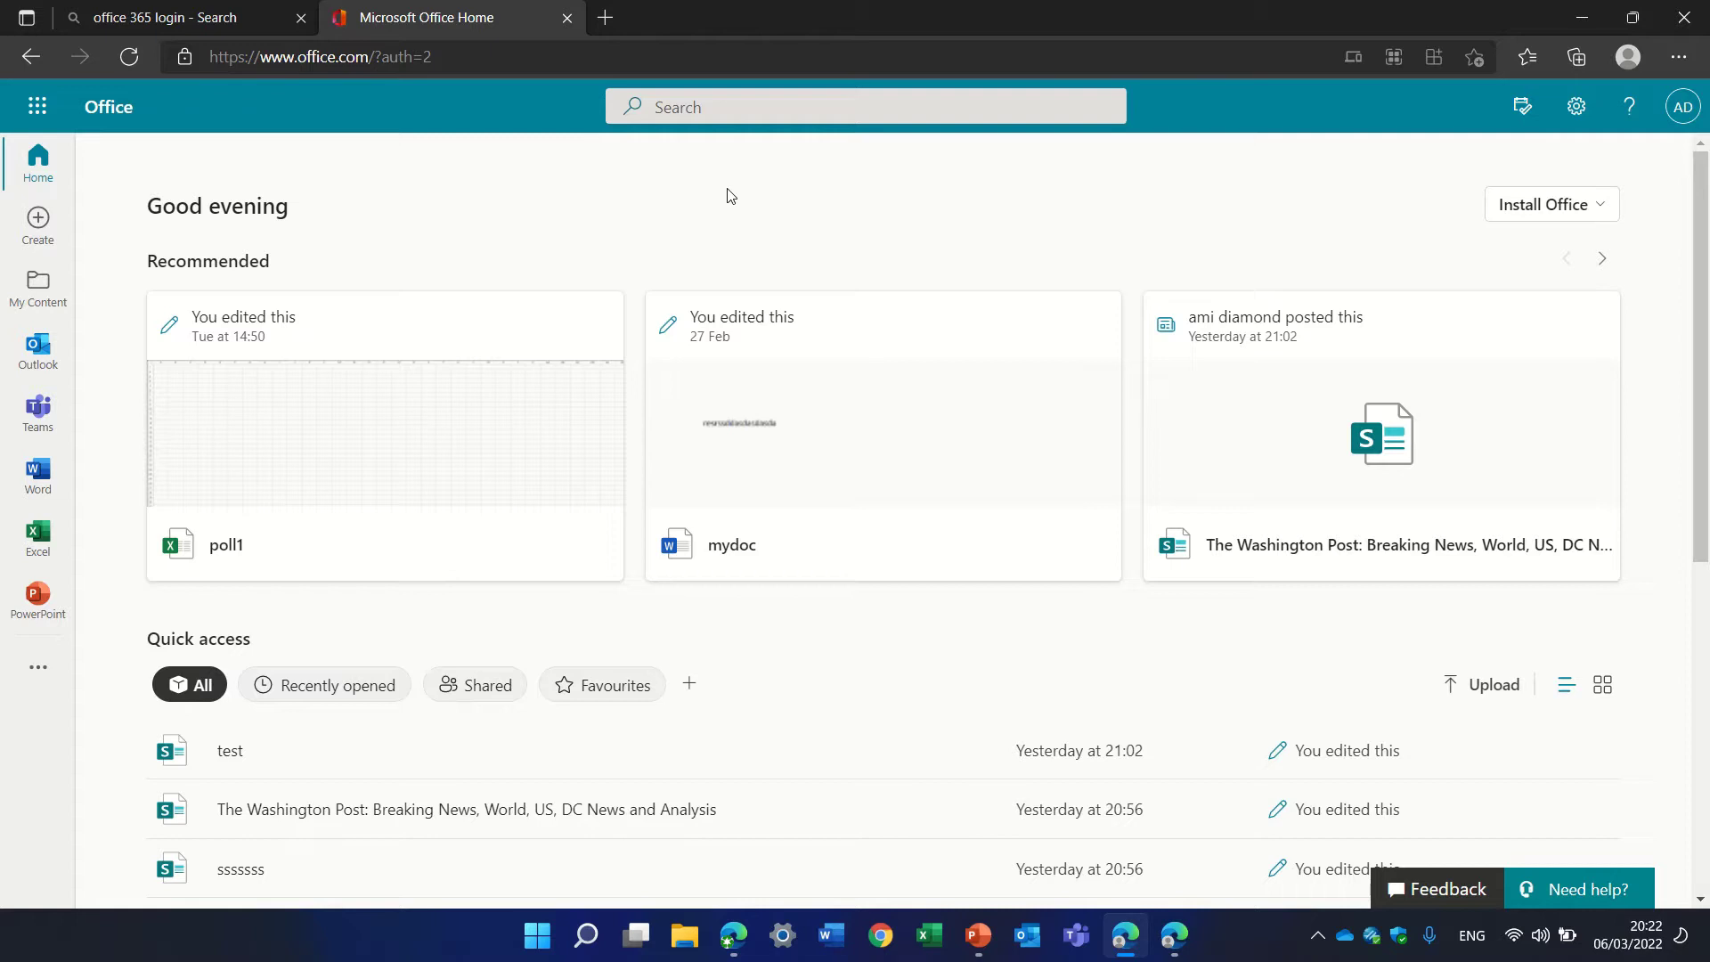
Step: Switch to Yammer and start a new community with the name HR and the description HR
click(34, 109)
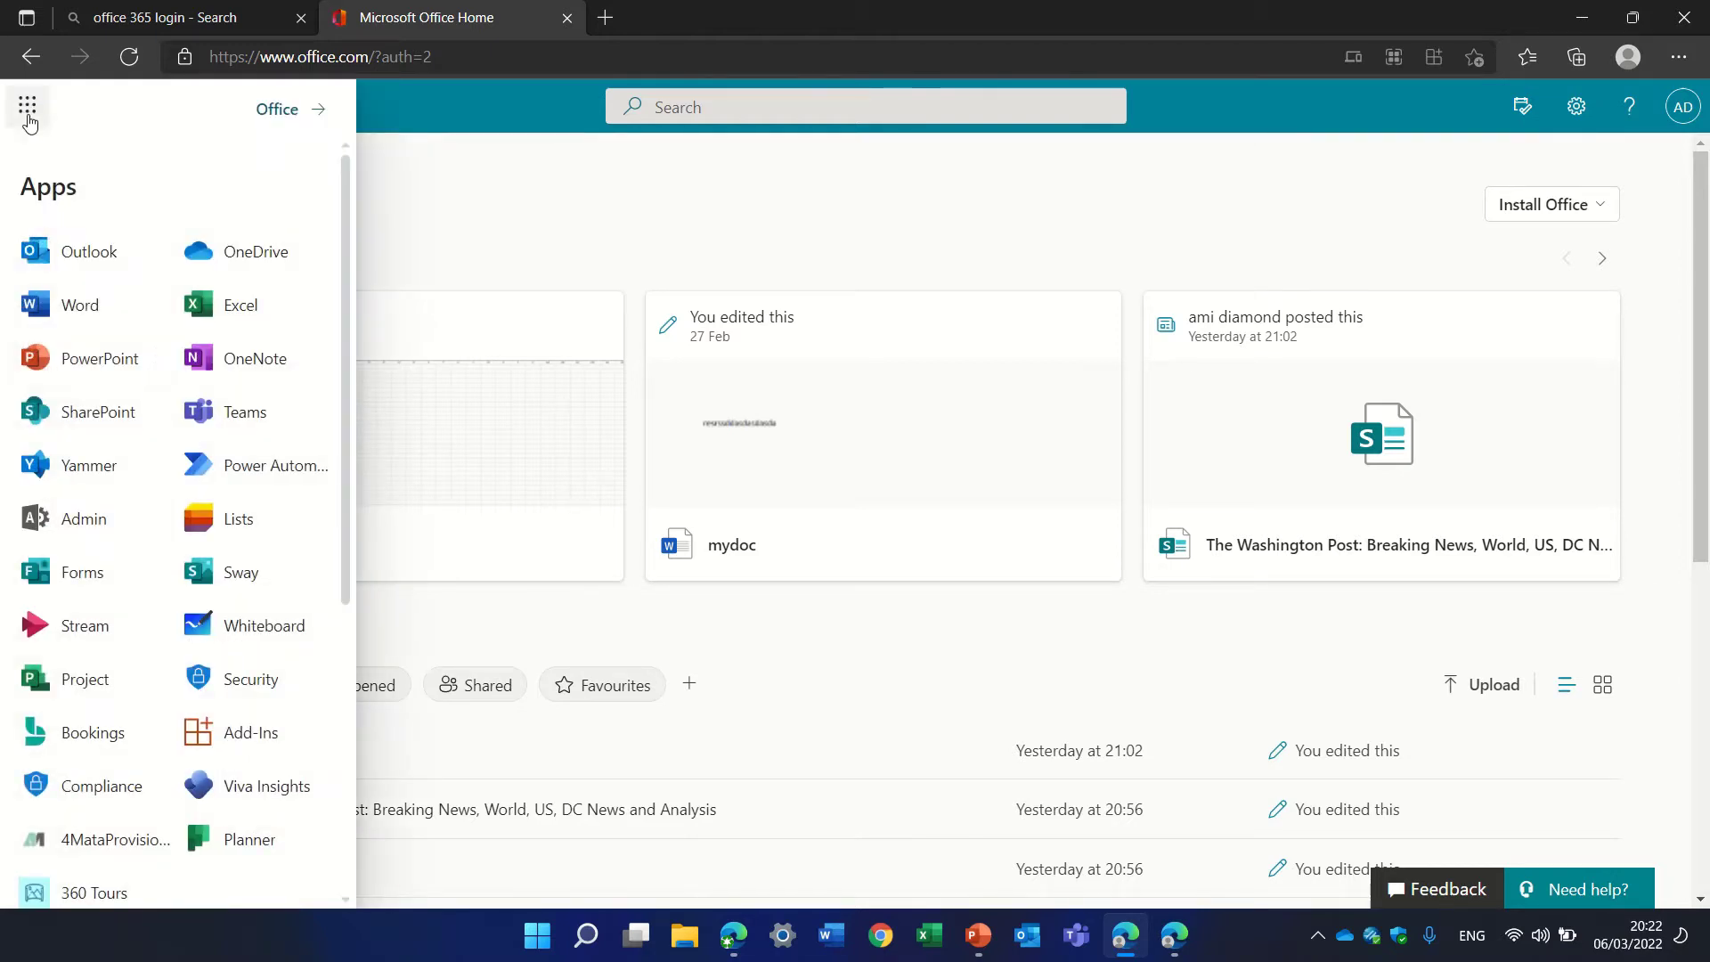
click(87, 472)
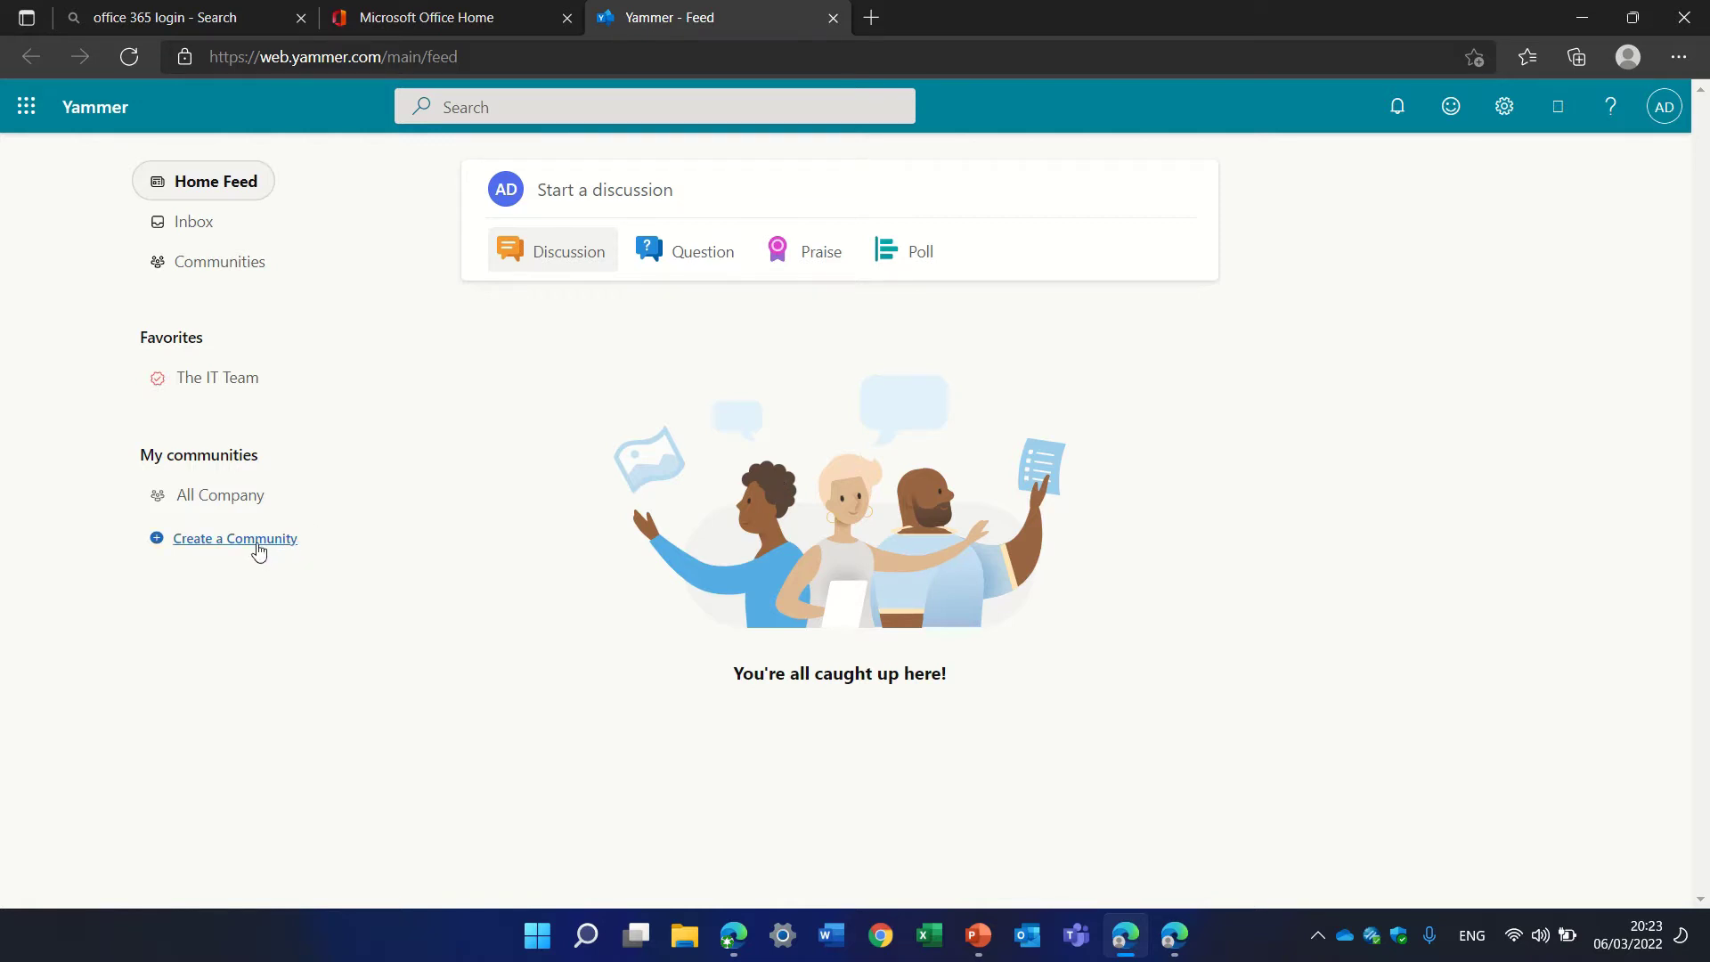
click(259, 540)
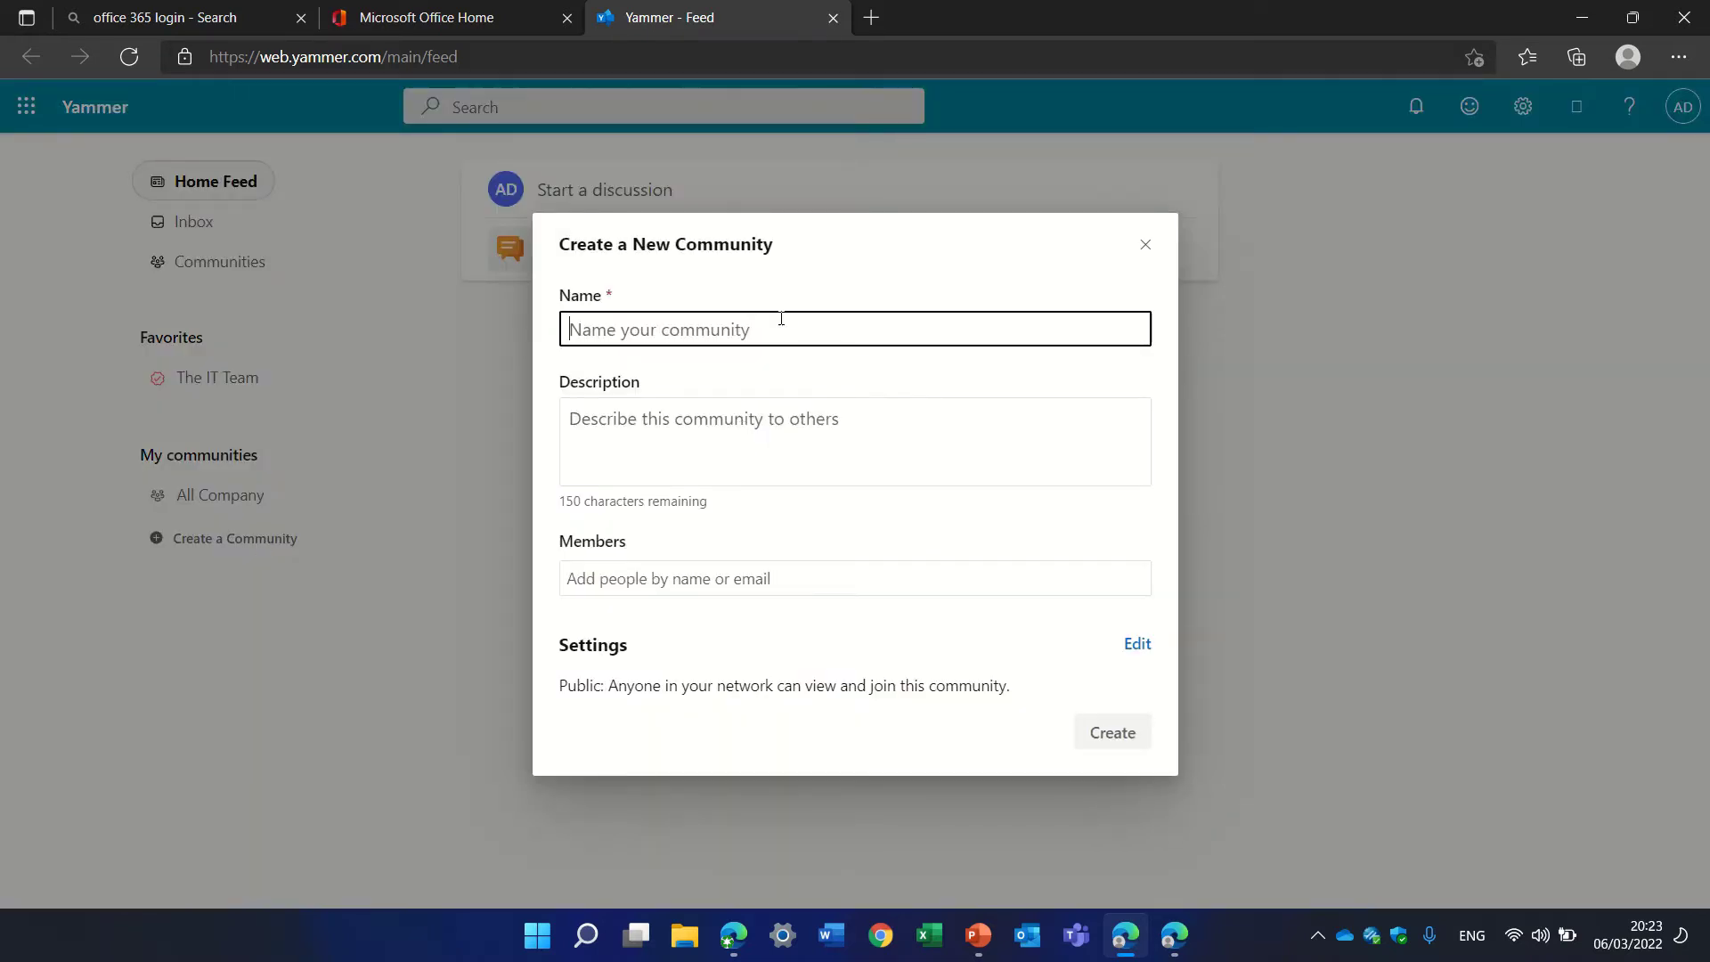
text(HR)
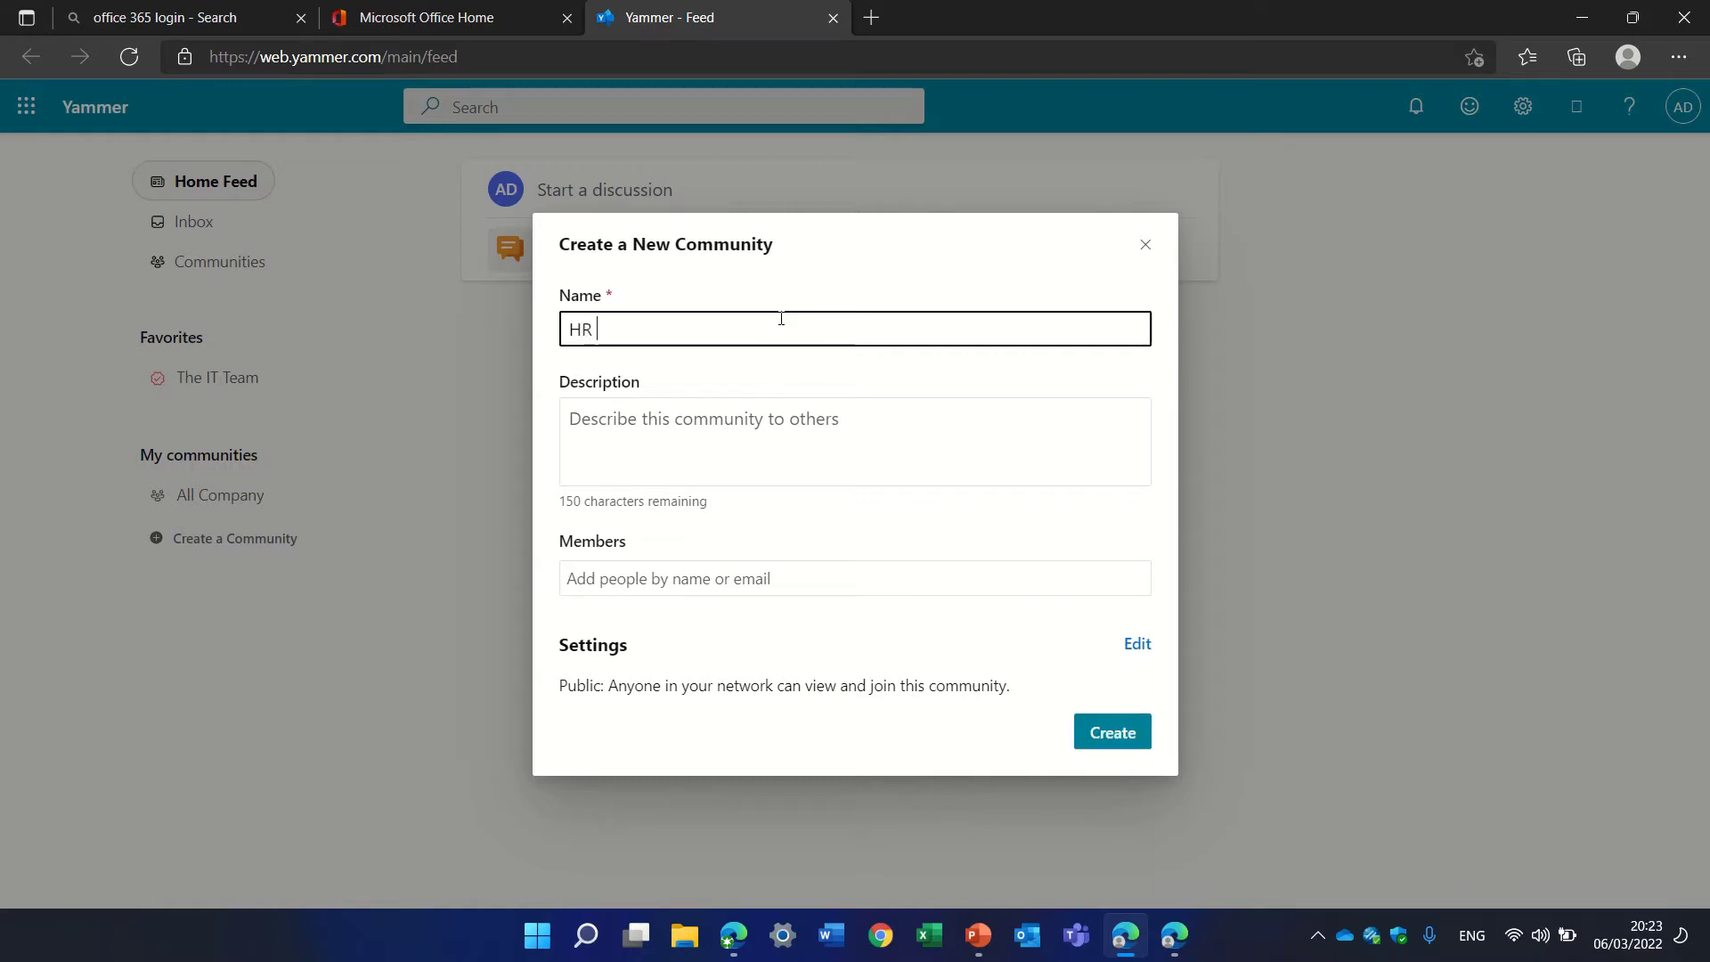
click(724, 426)
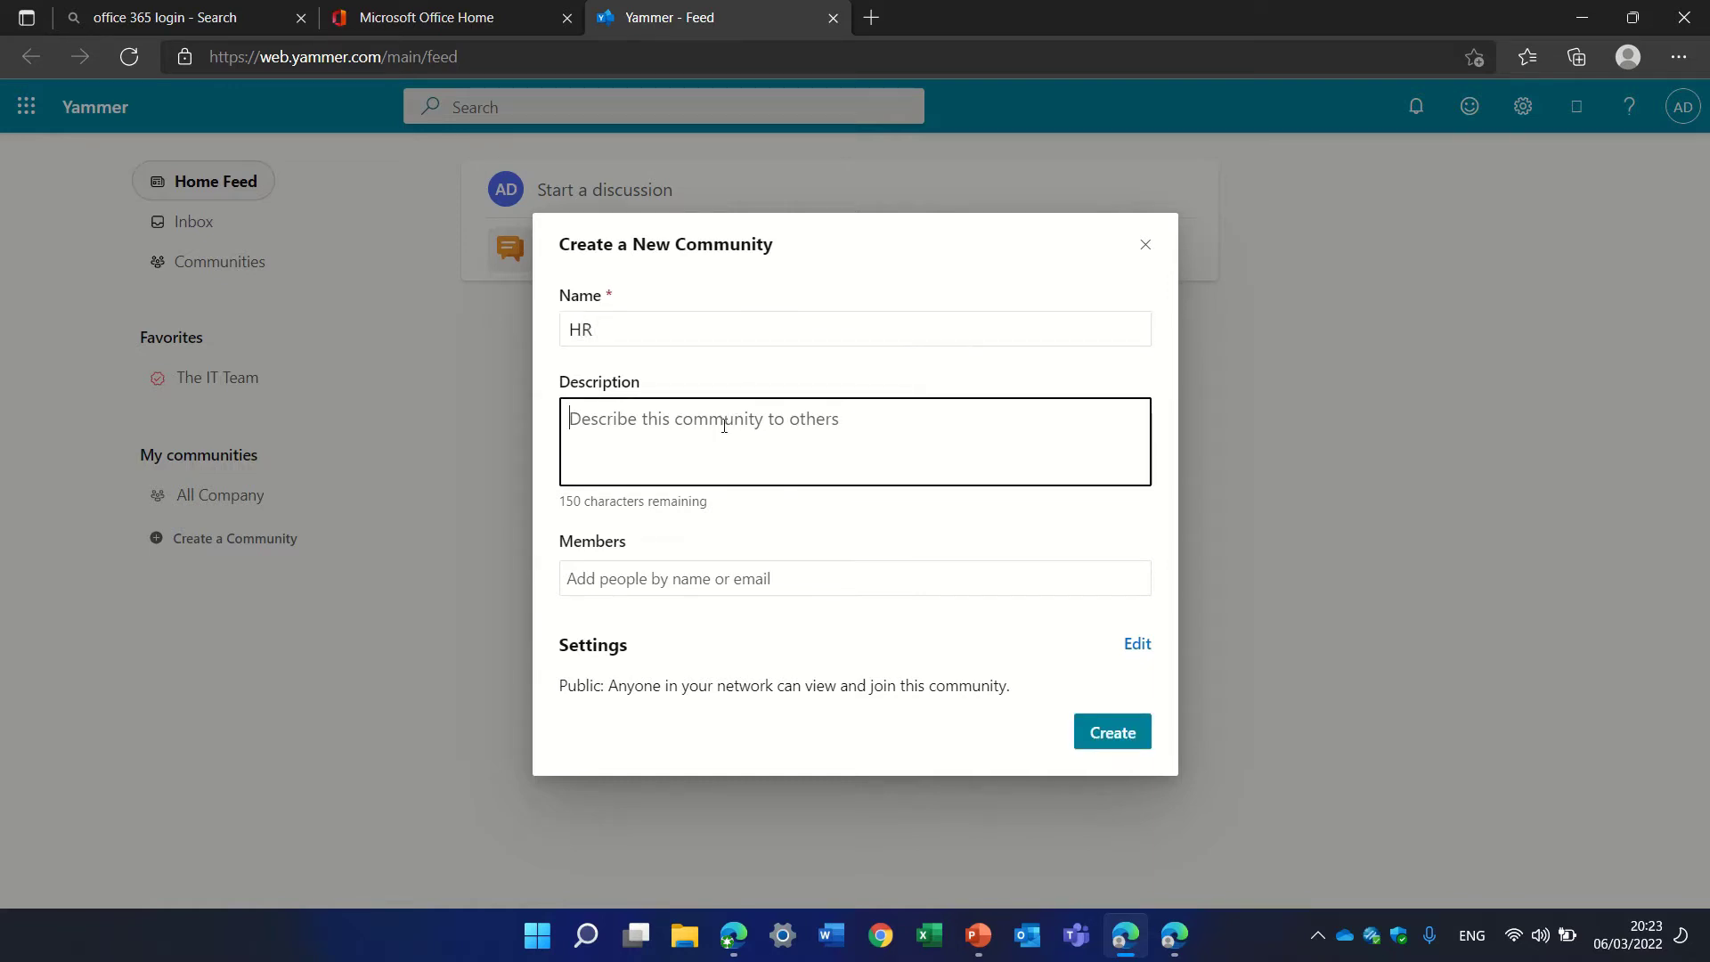
text(HR)
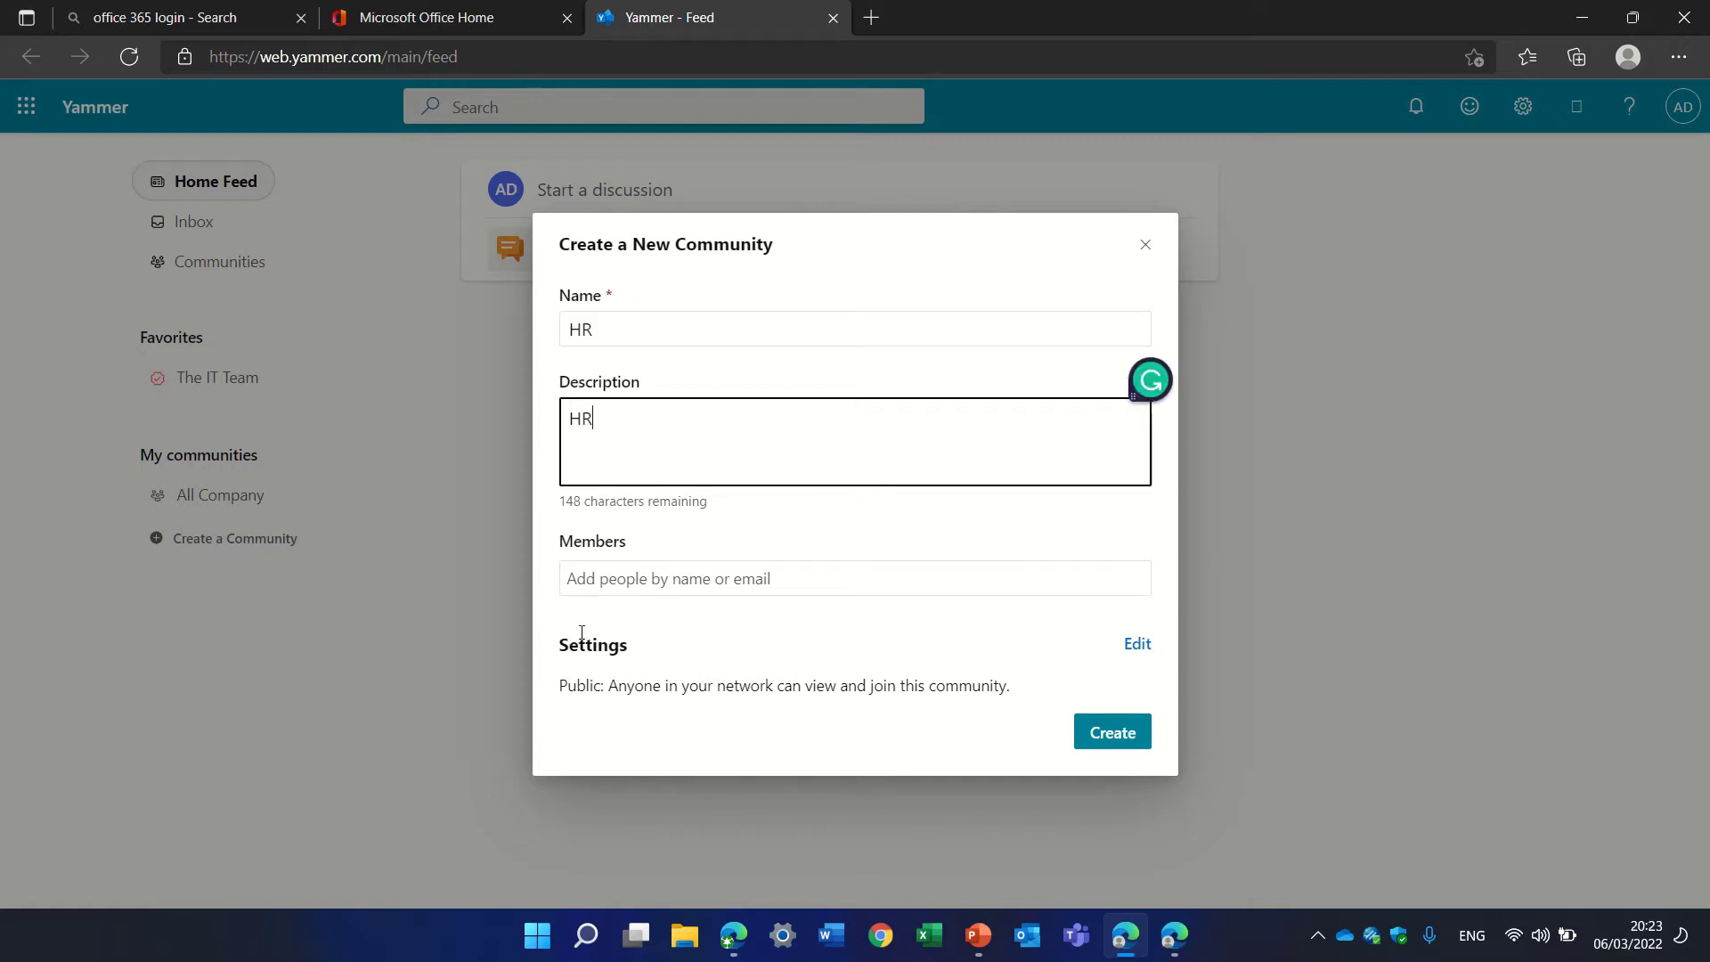
Step: Add the suggested Marketing Assistant as a member and create the community with private access
click(655, 579)
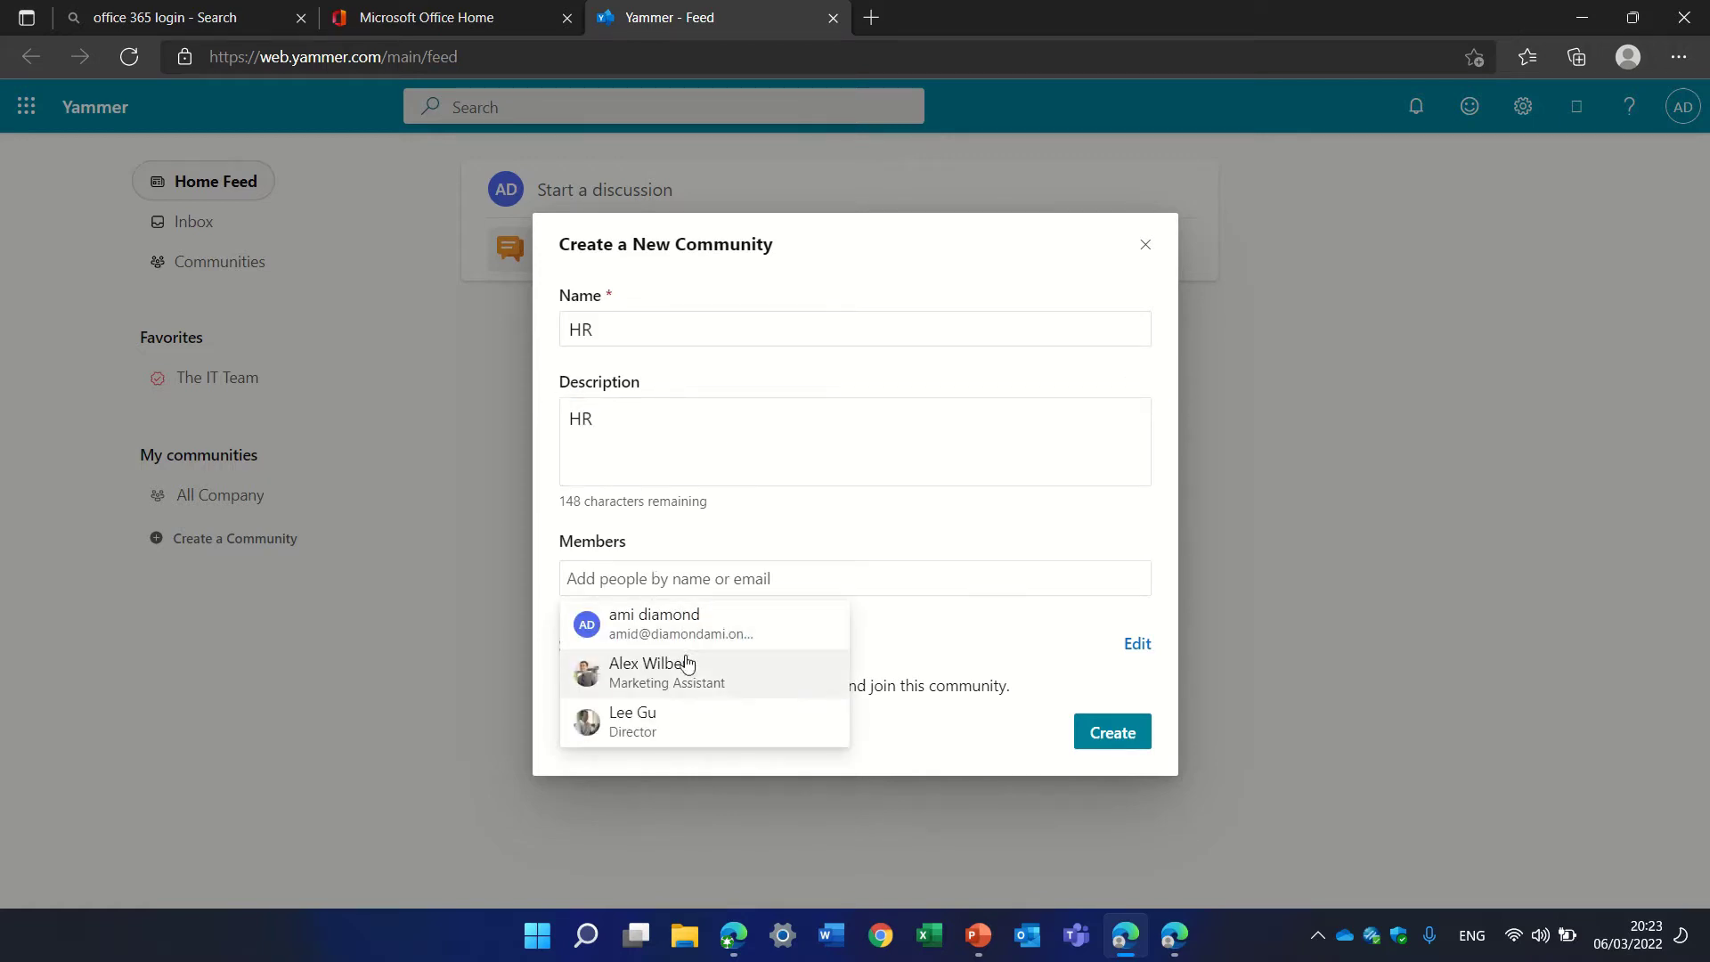
click(726, 670)
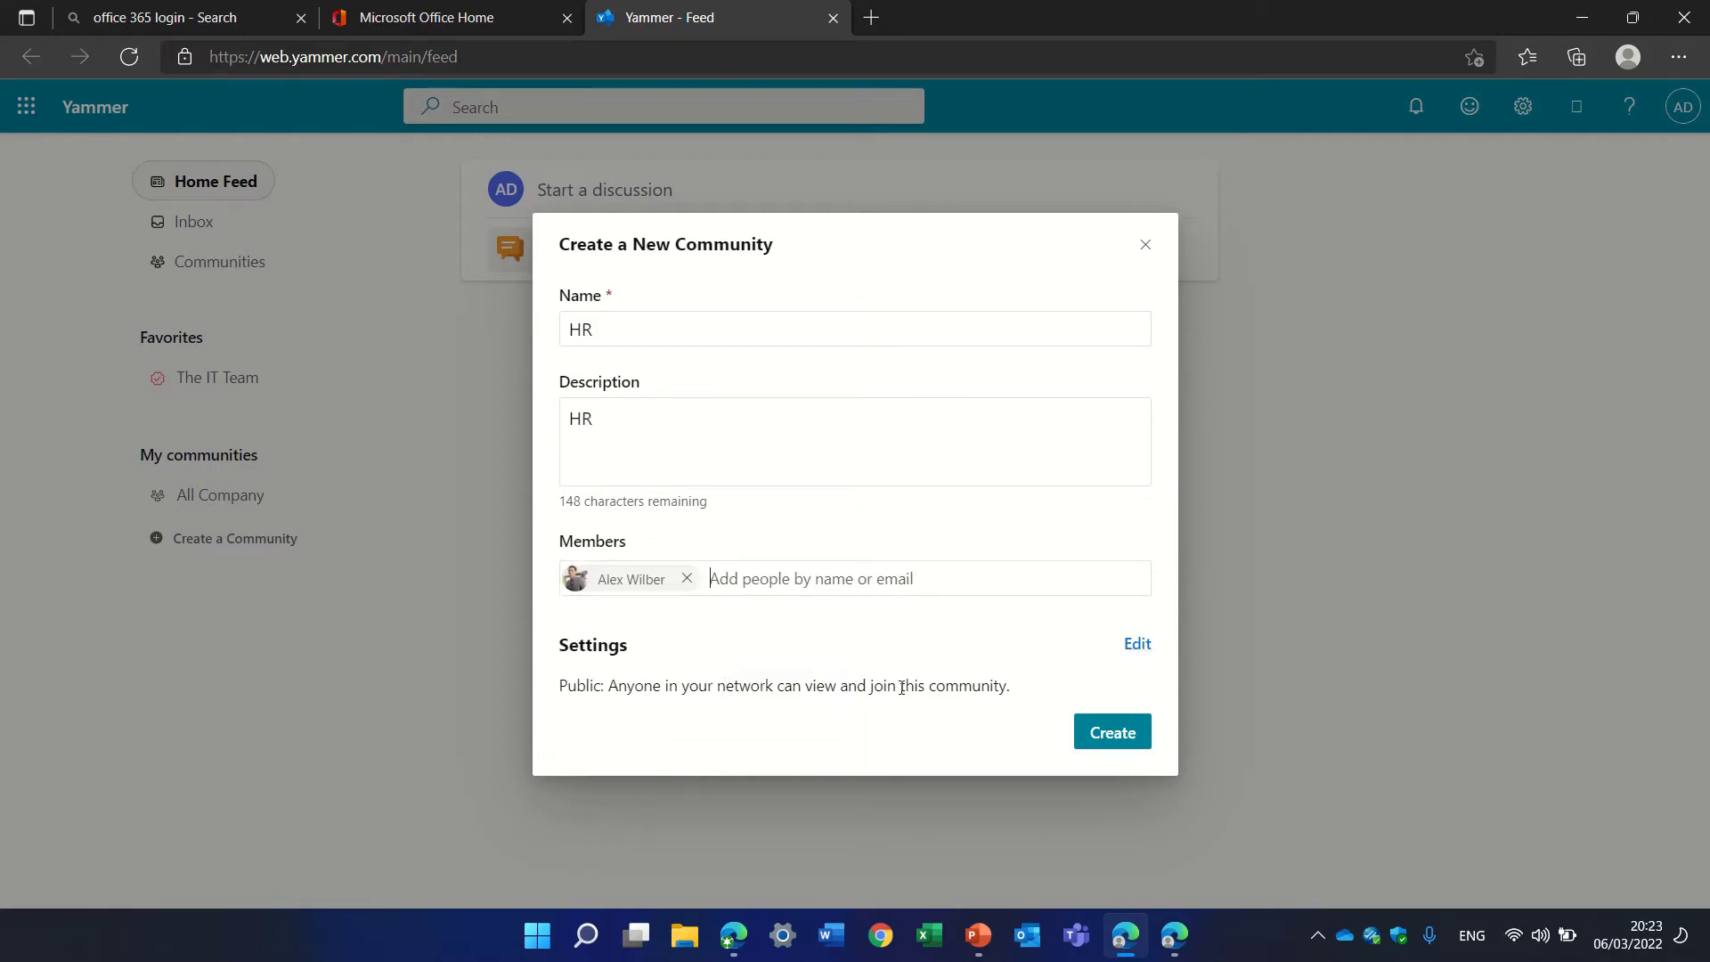
click(1140, 643)
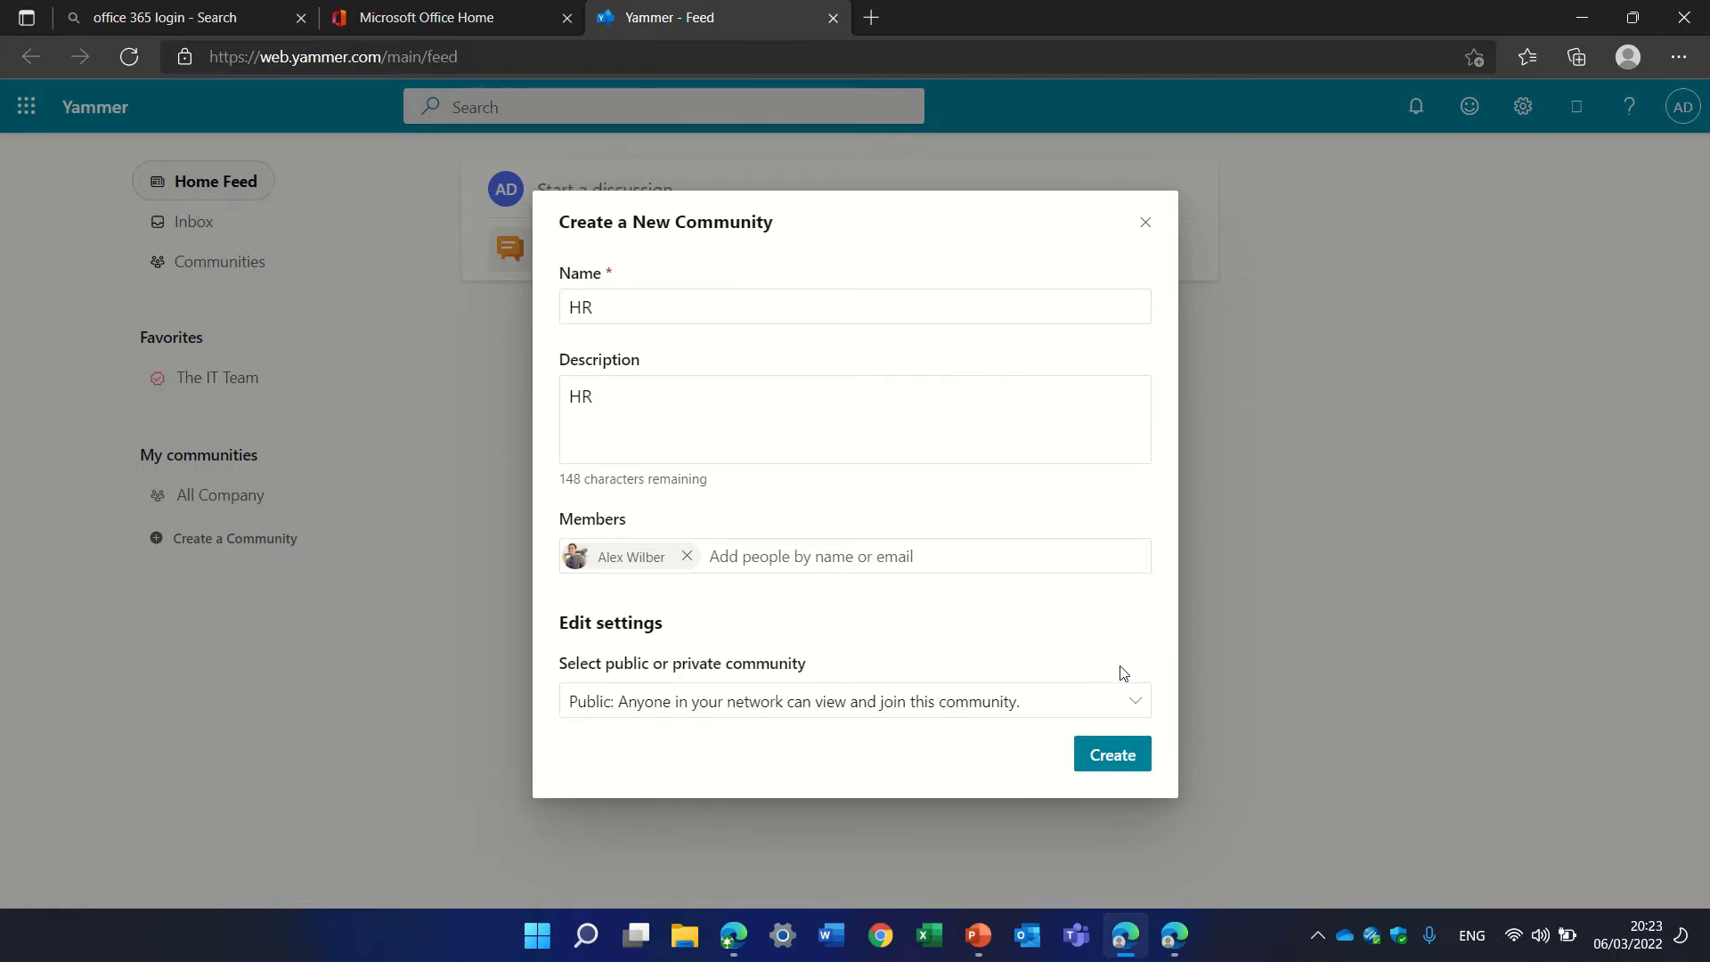
click(1135, 702)
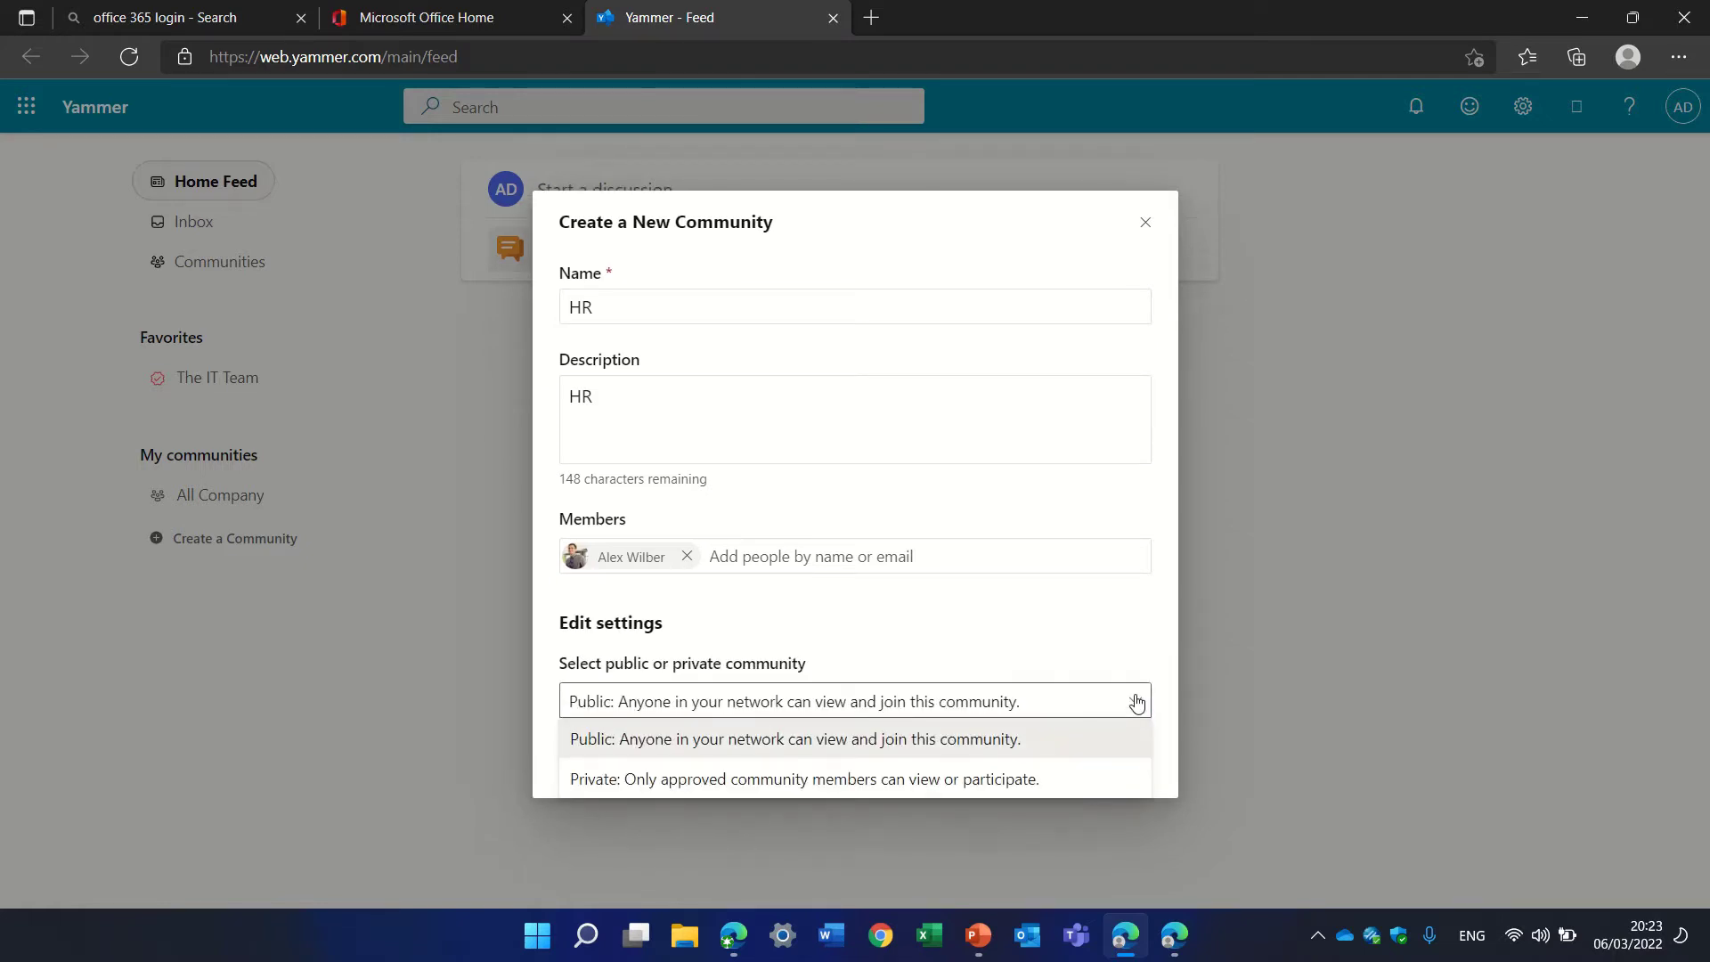
click(912, 780)
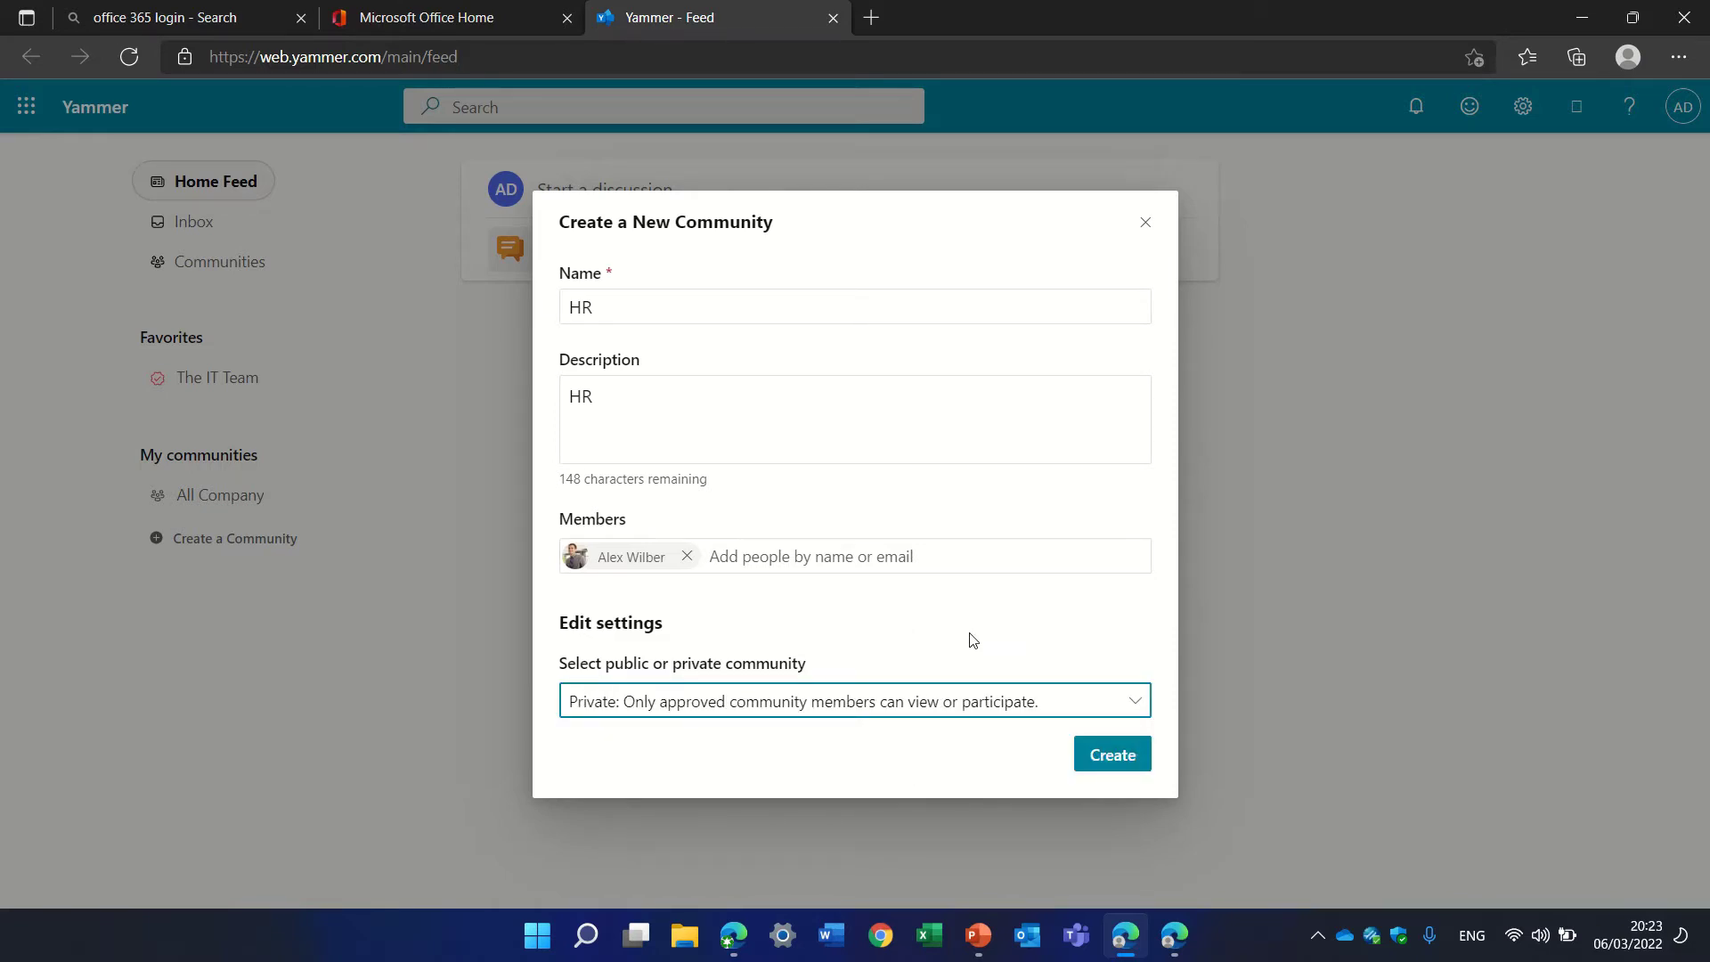
click(1111, 753)
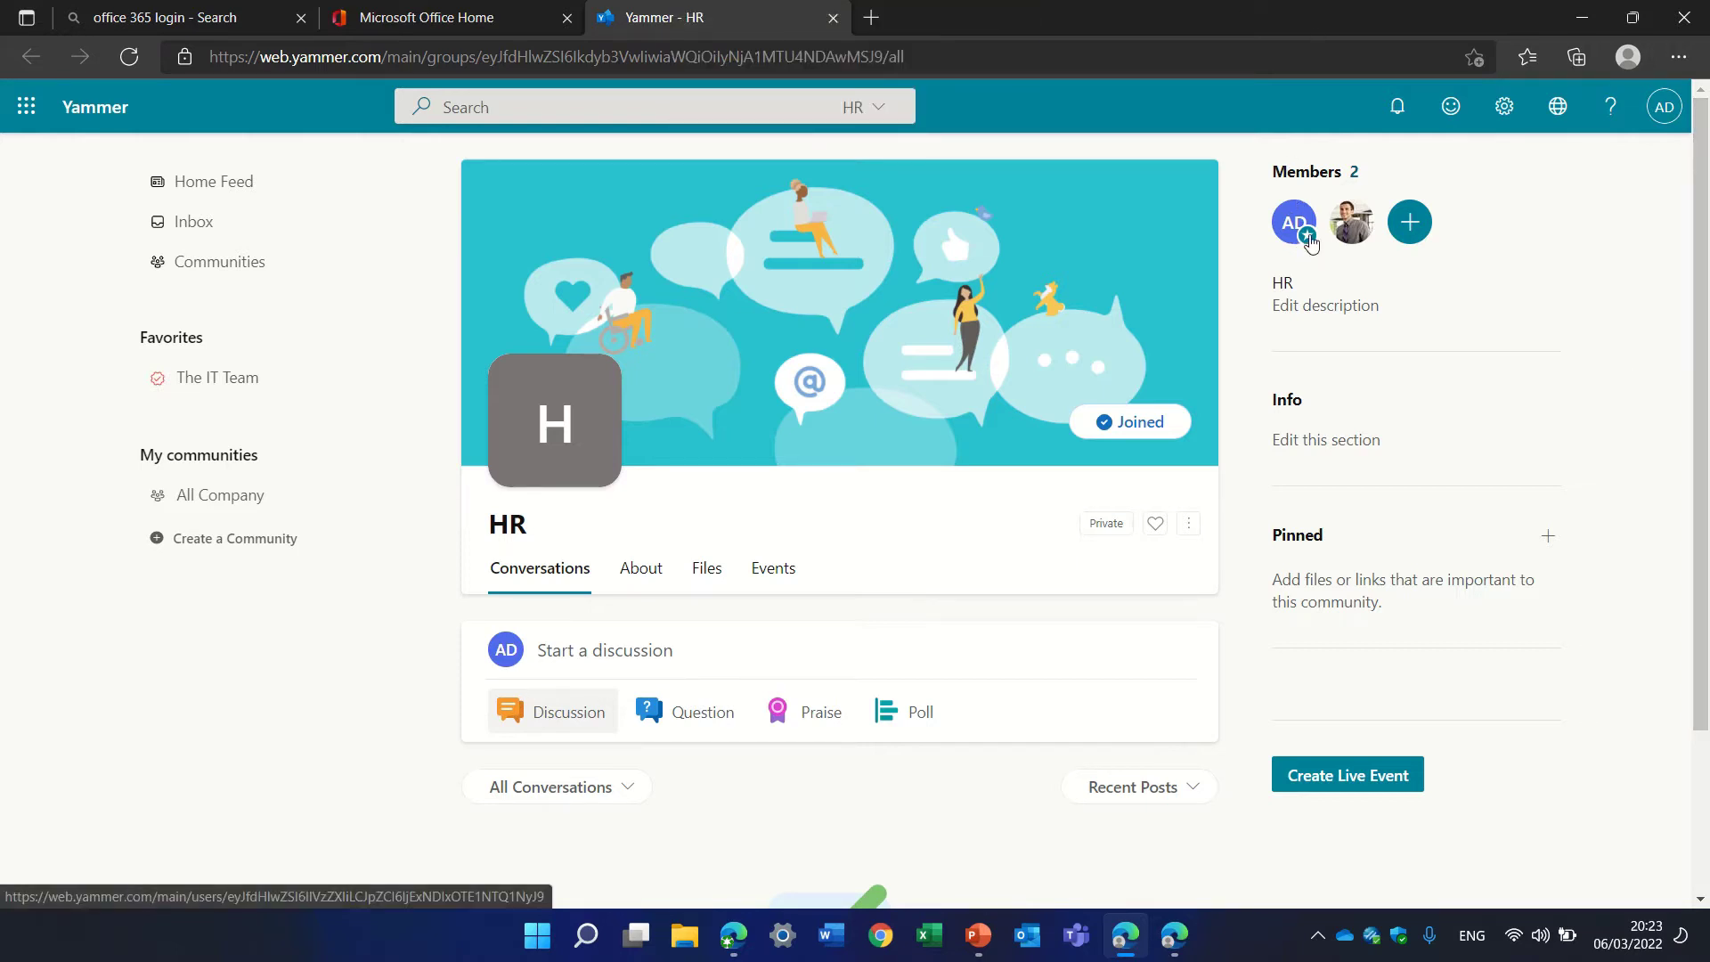
Step: Replace the HR community's cover photo with the twitter1111 image from the Downloads folder
mouse_move(1310, 242)
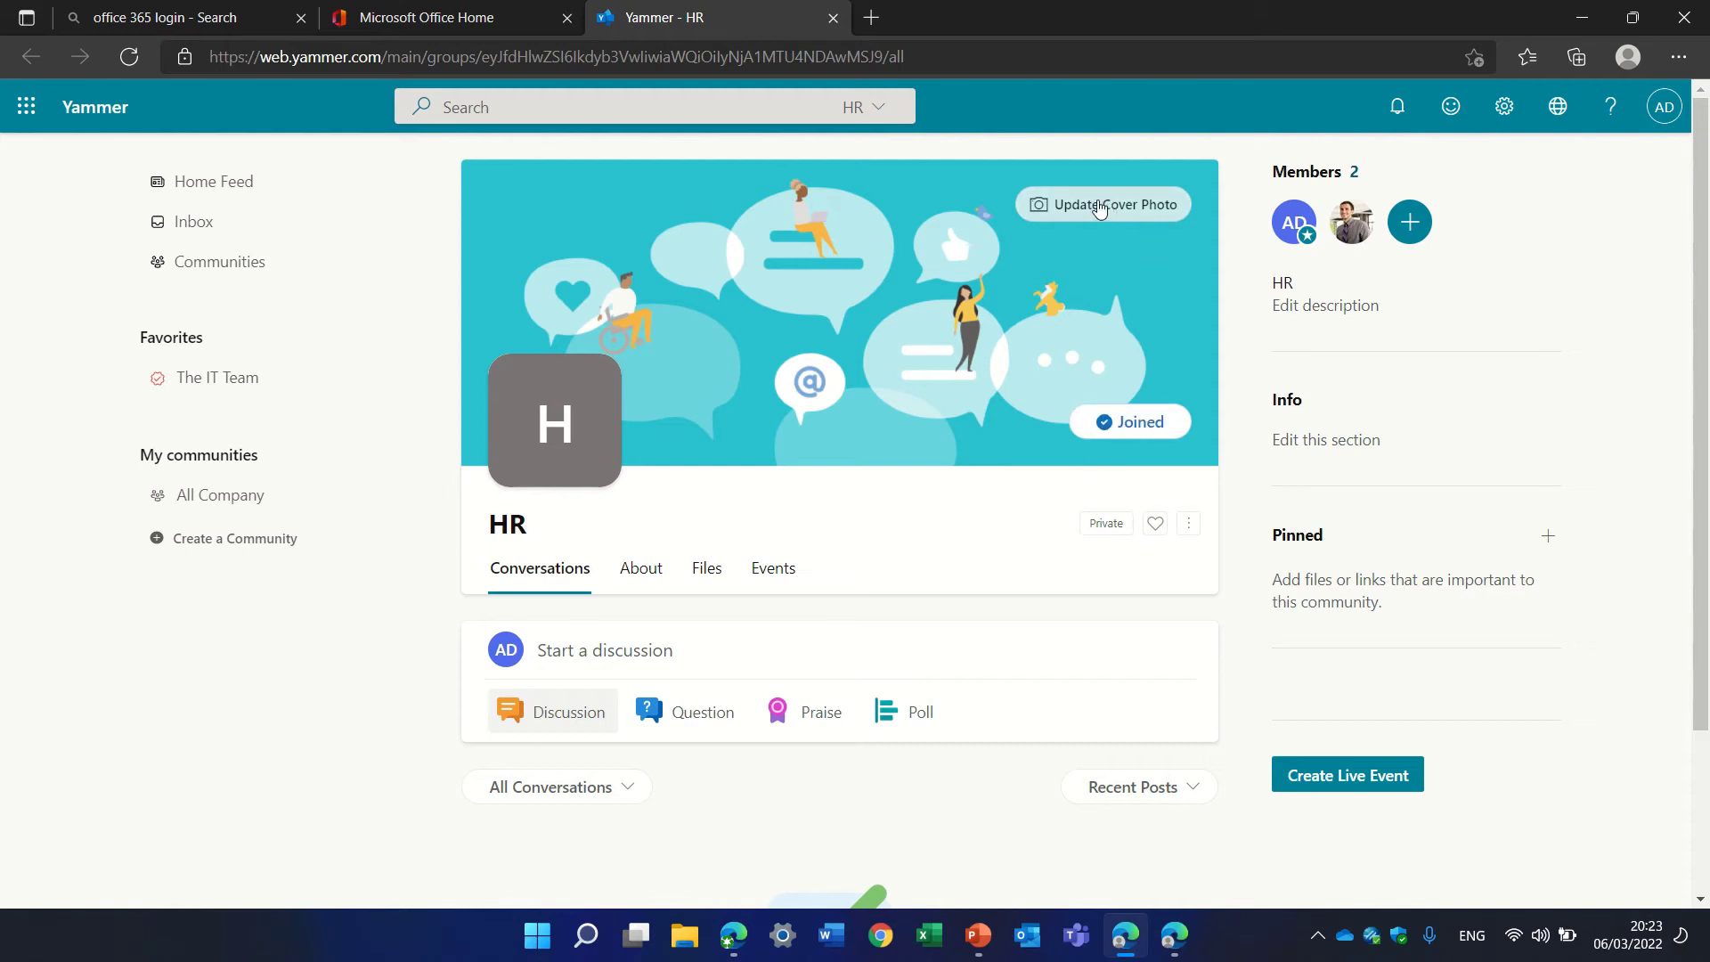
click(1101, 207)
click(1104, 258)
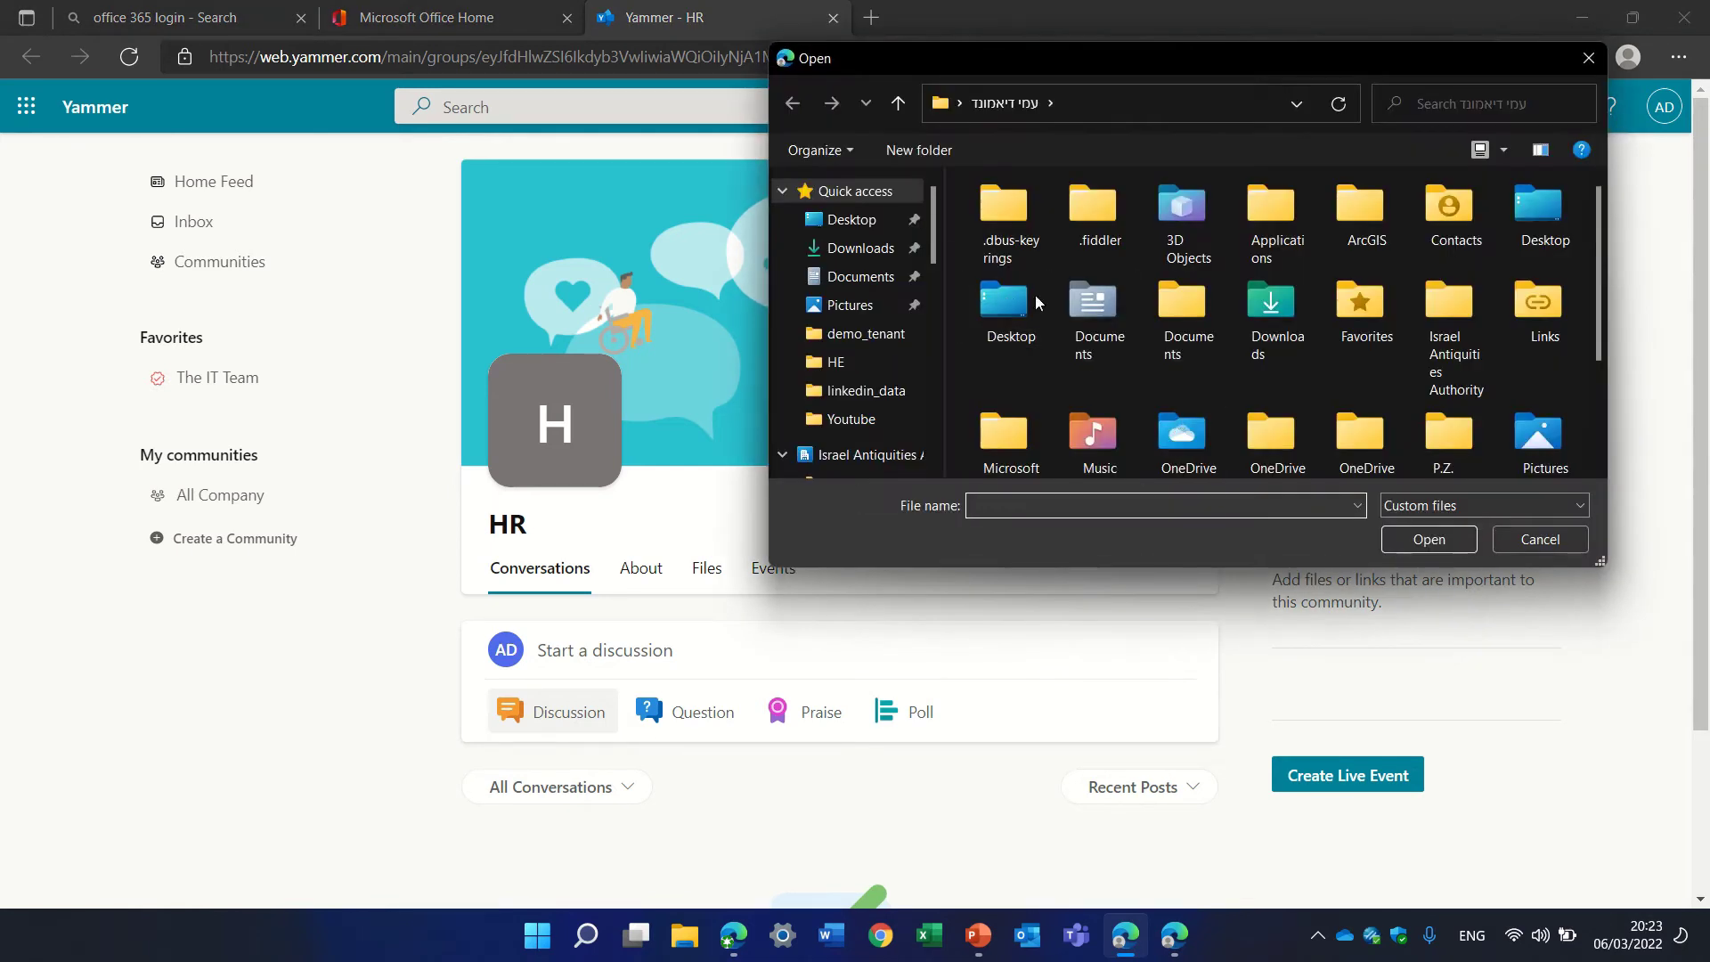
click(857, 250)
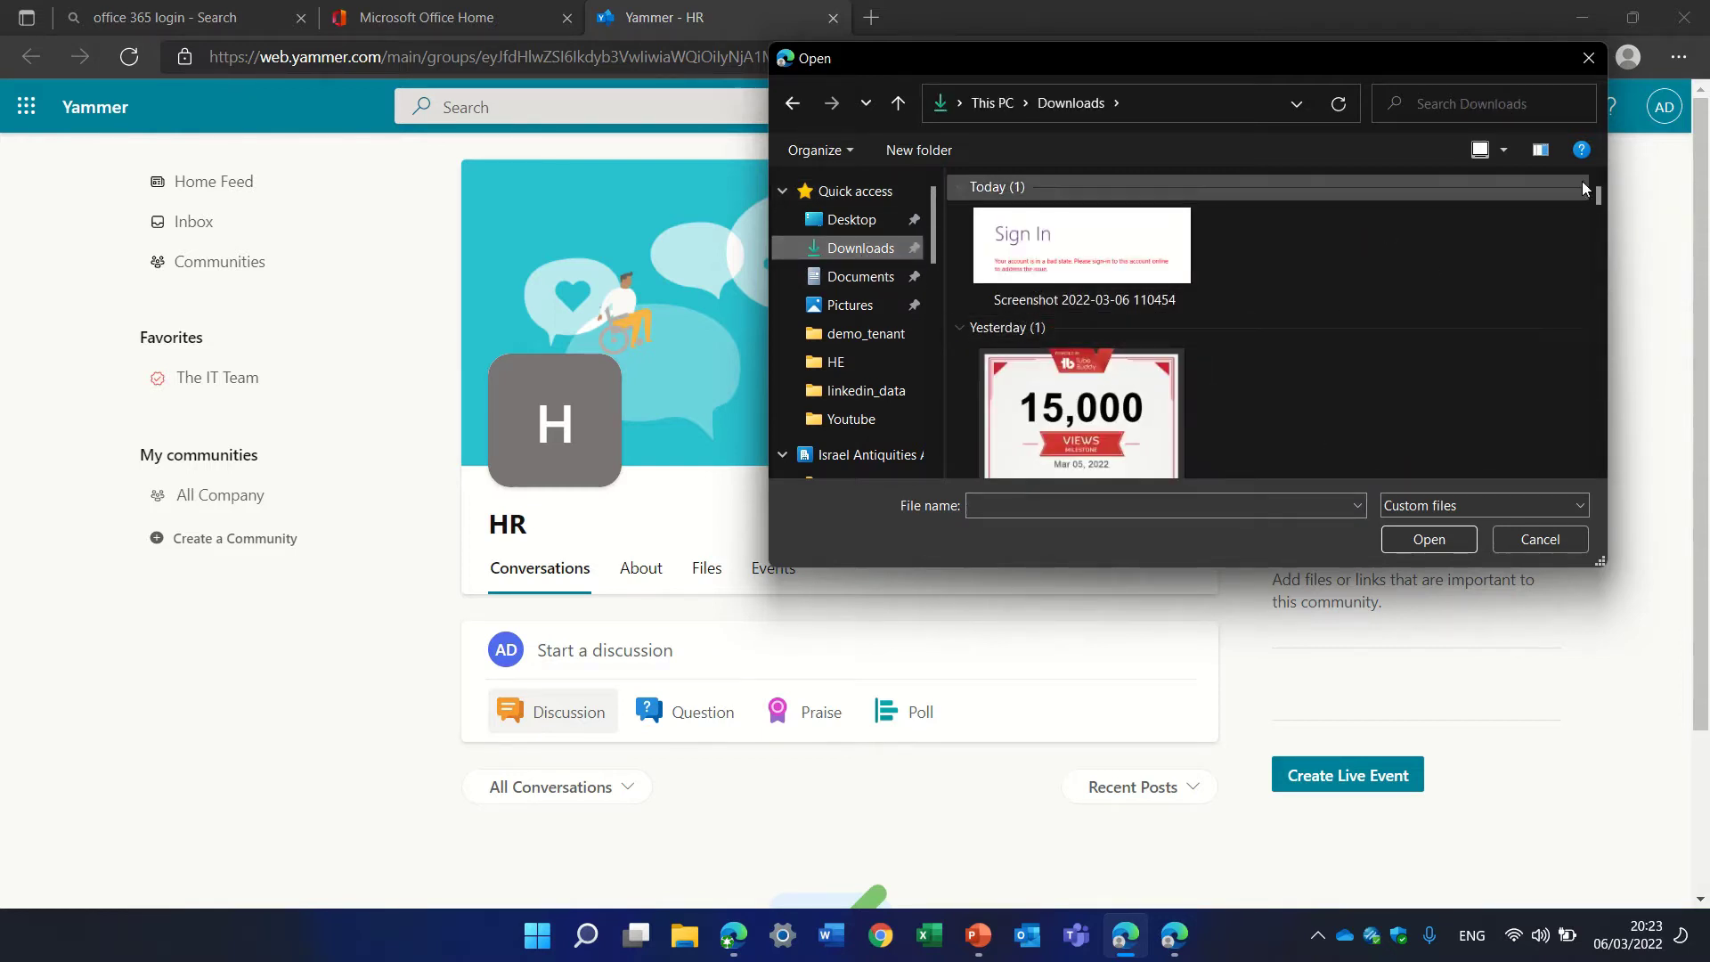
drag(1597, 196, 1591, 252)
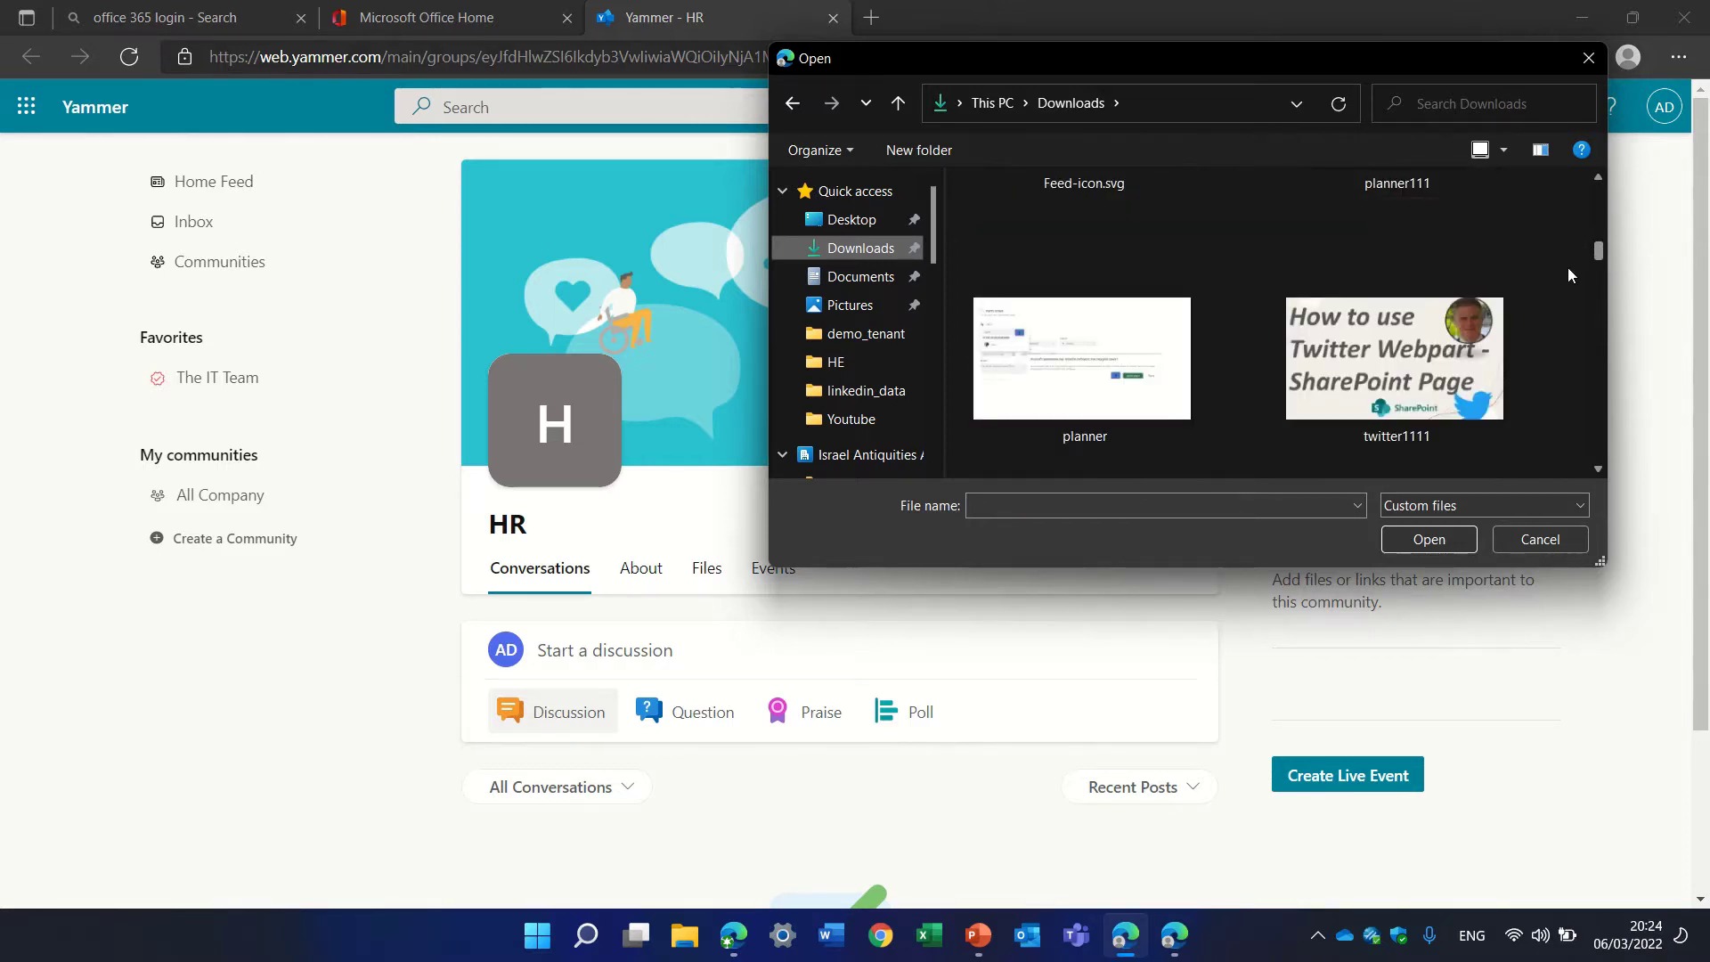
double_click(1425, 376)
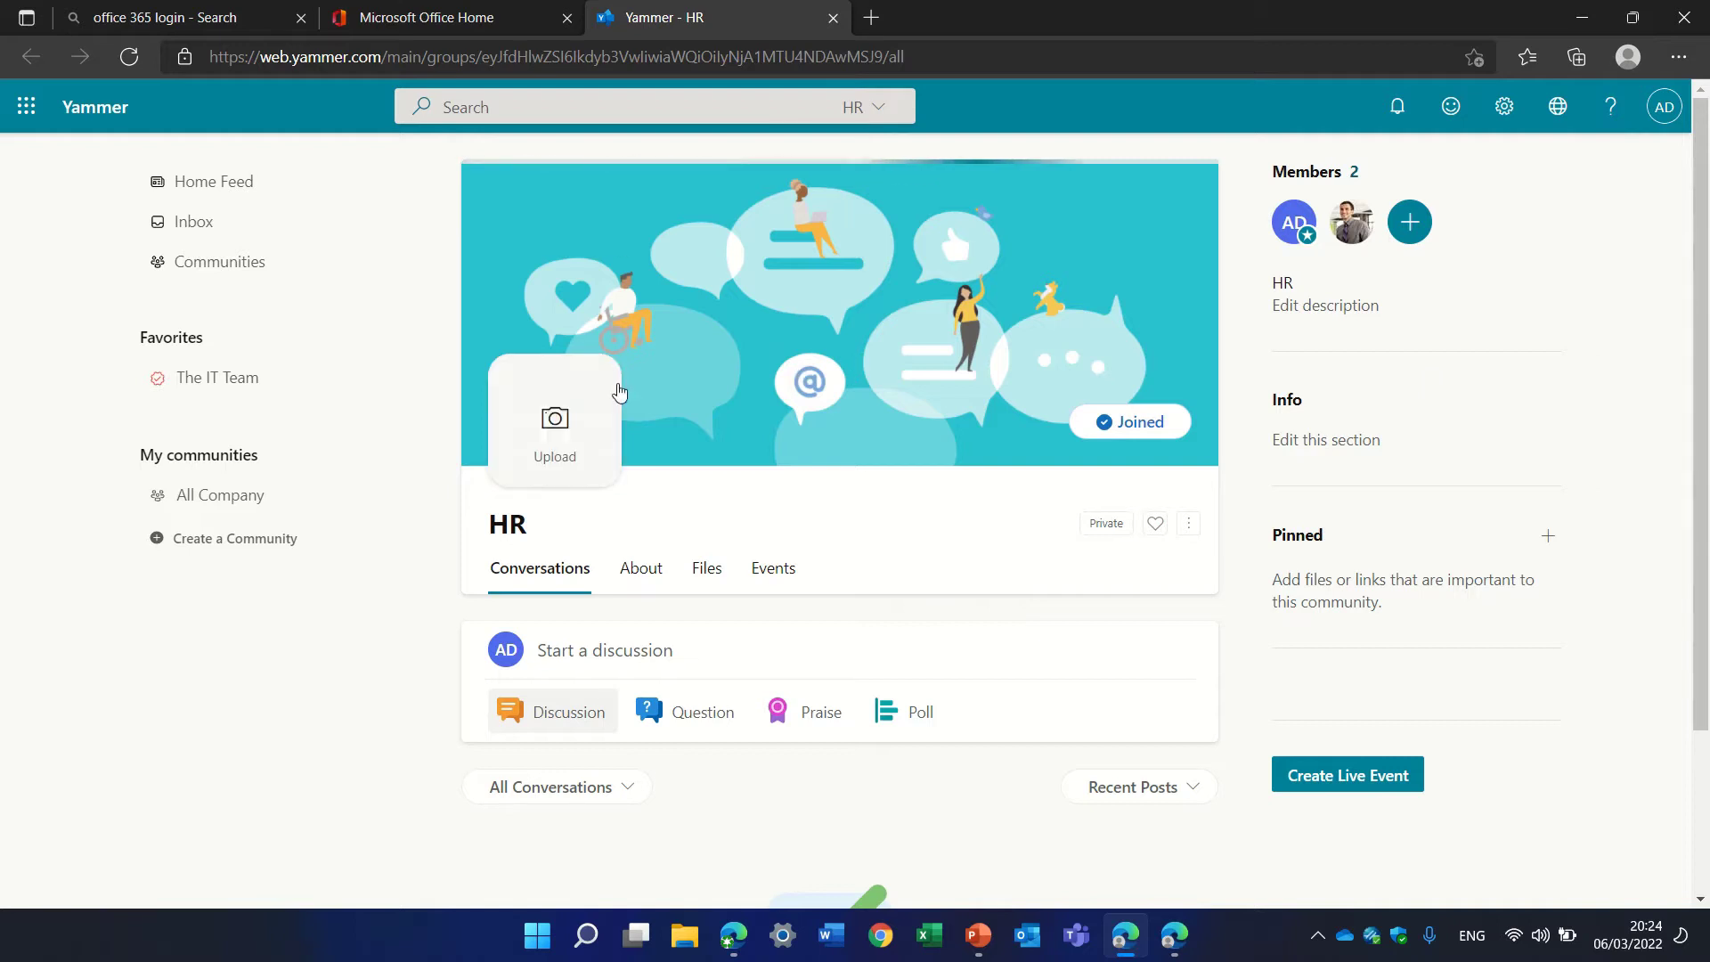
Step: Upload the Outlook logo image from the Downloads folder as the HR community's profile picture
click(563, 434)
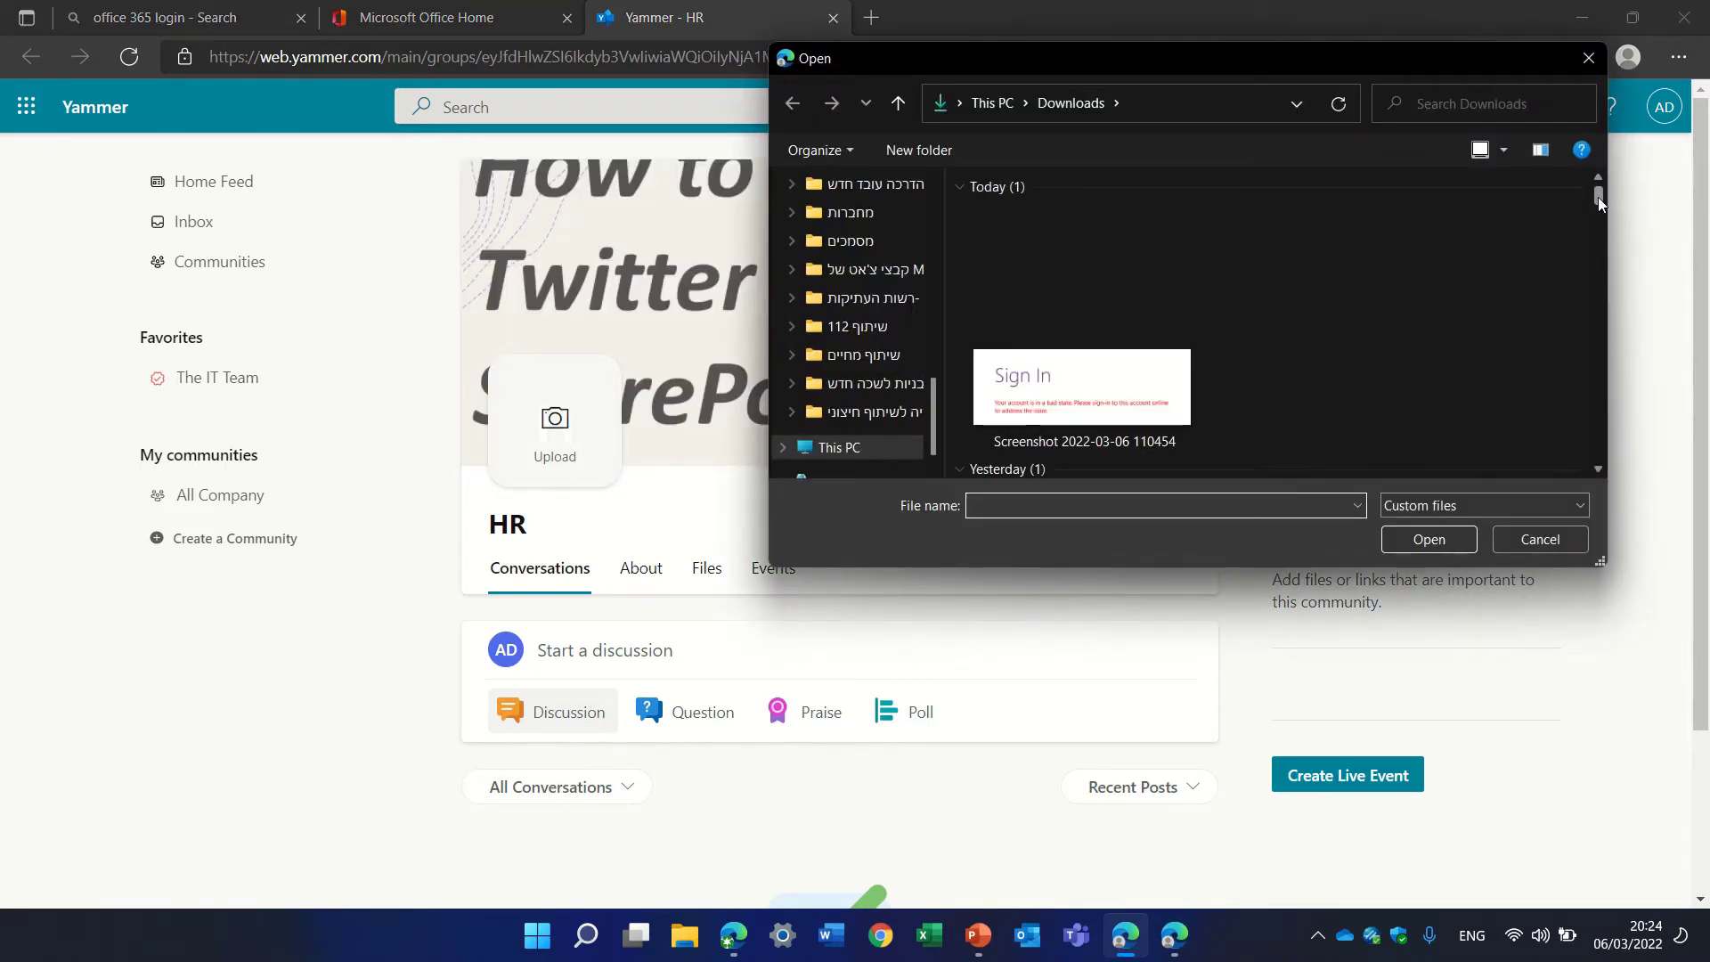
drag(1598, 196, 1599, 243)
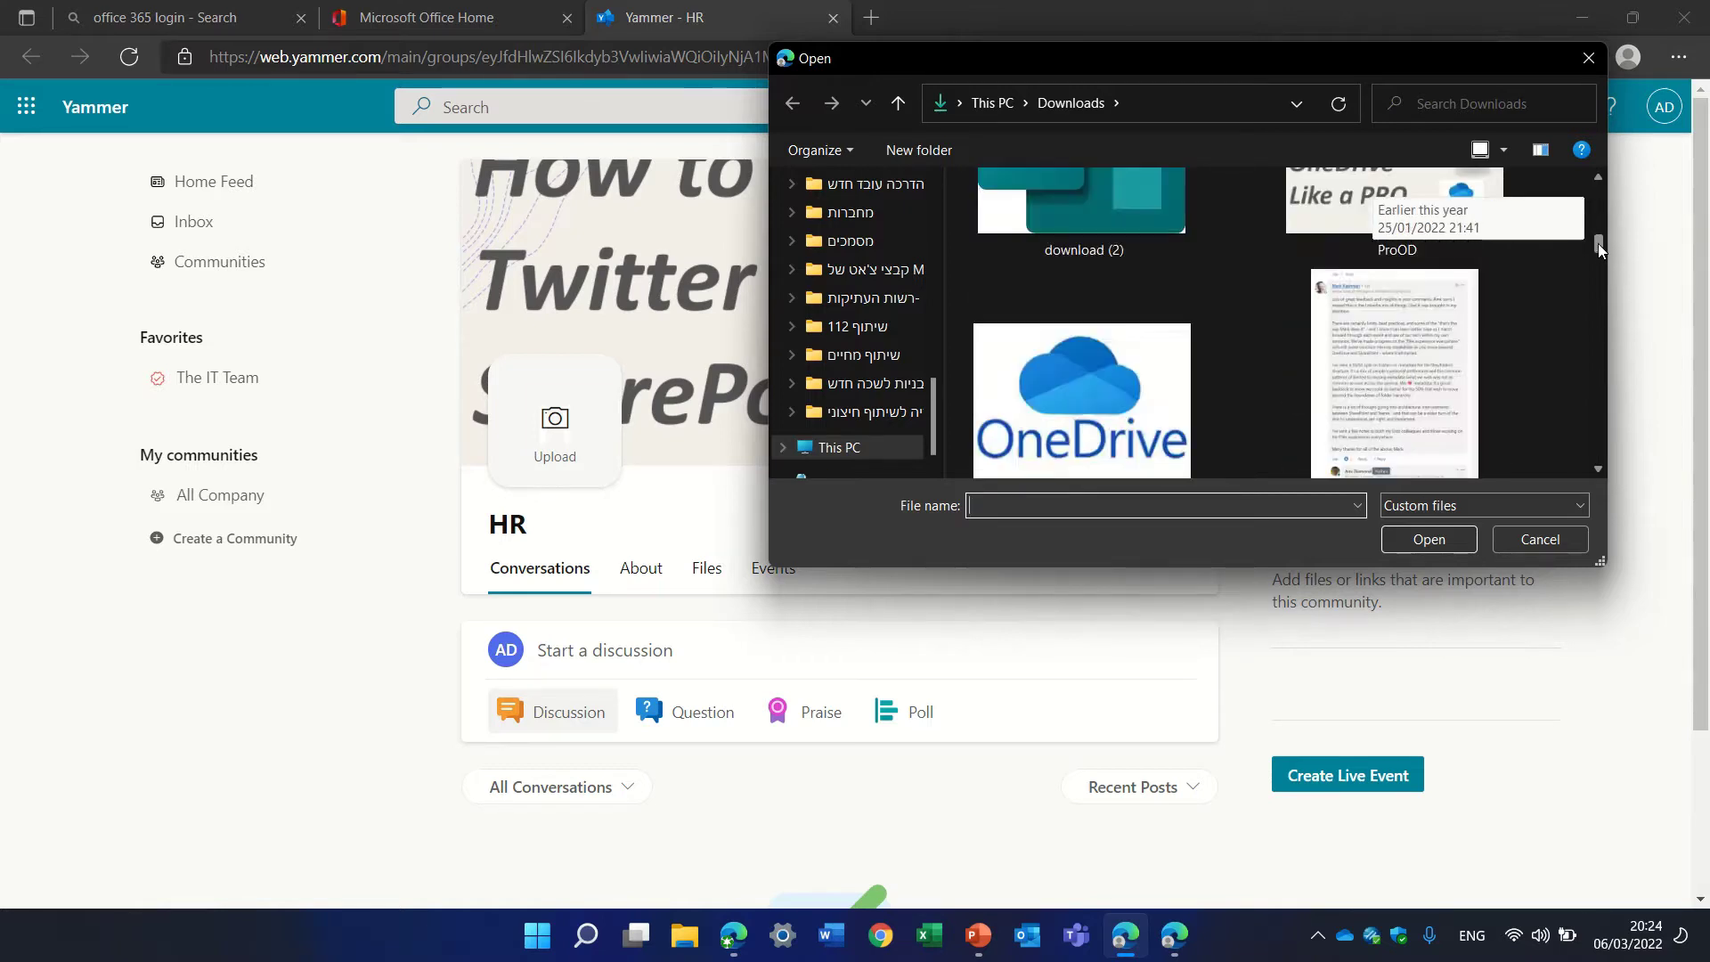
double_click(1440, 392)
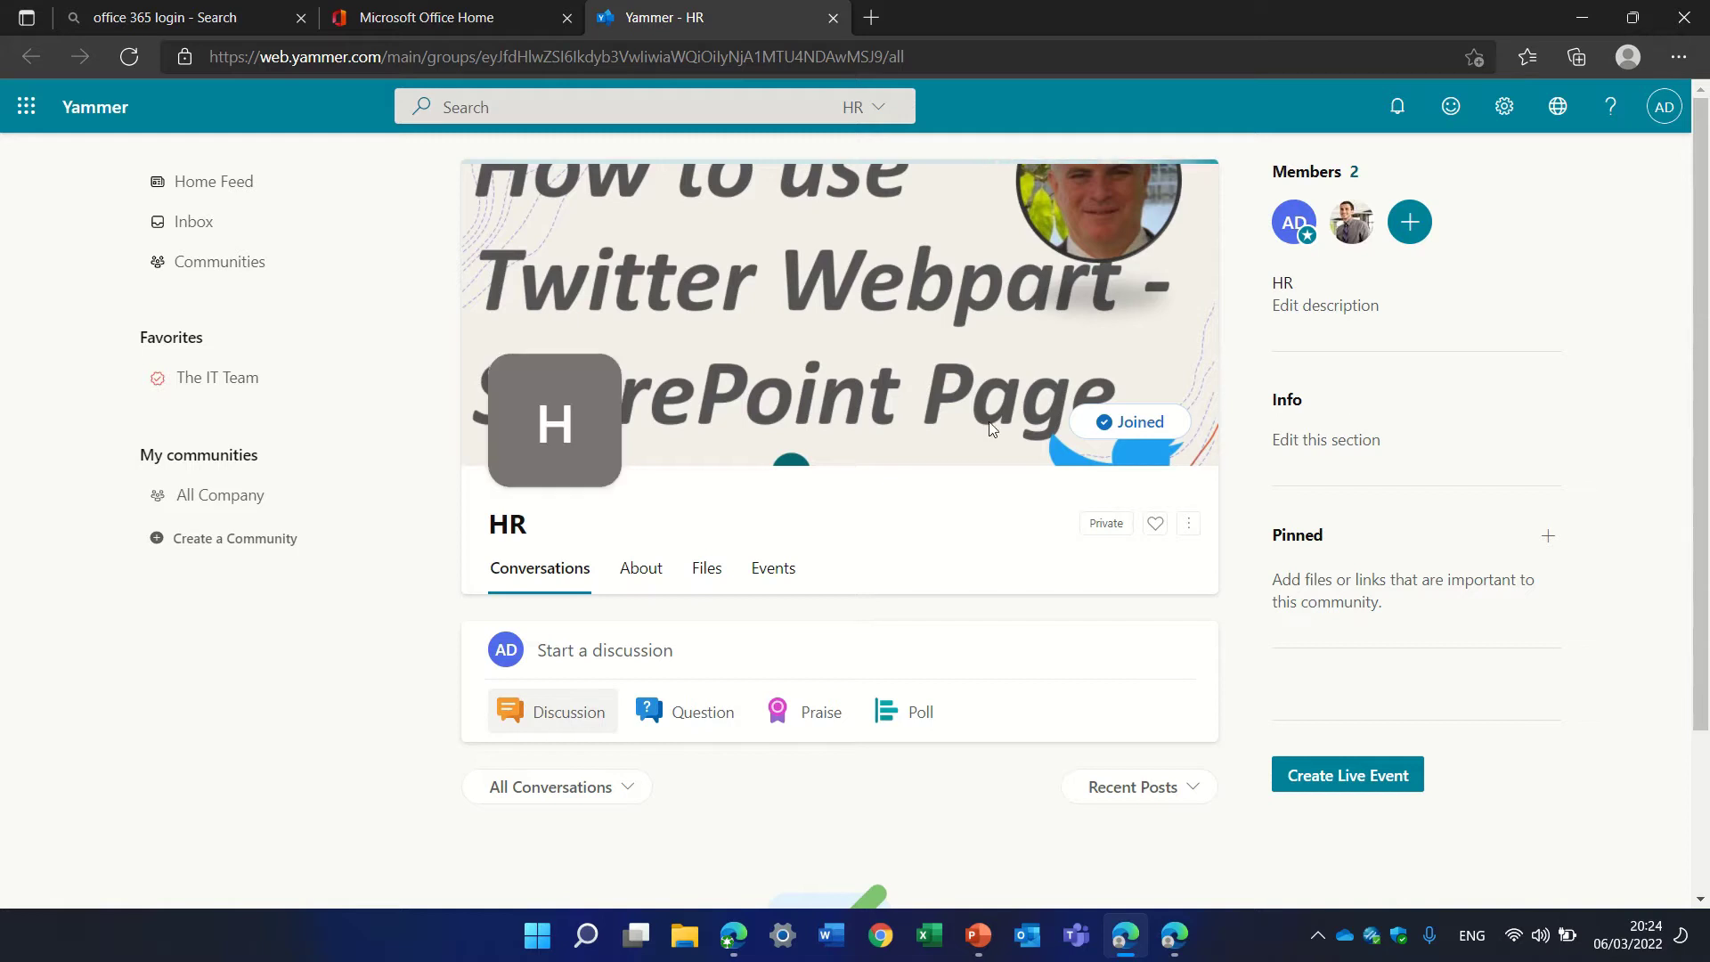
Step: Update the HR community's profile picture with the dark anniversary wallpaper image from the Downloads folder
click(534, 414)
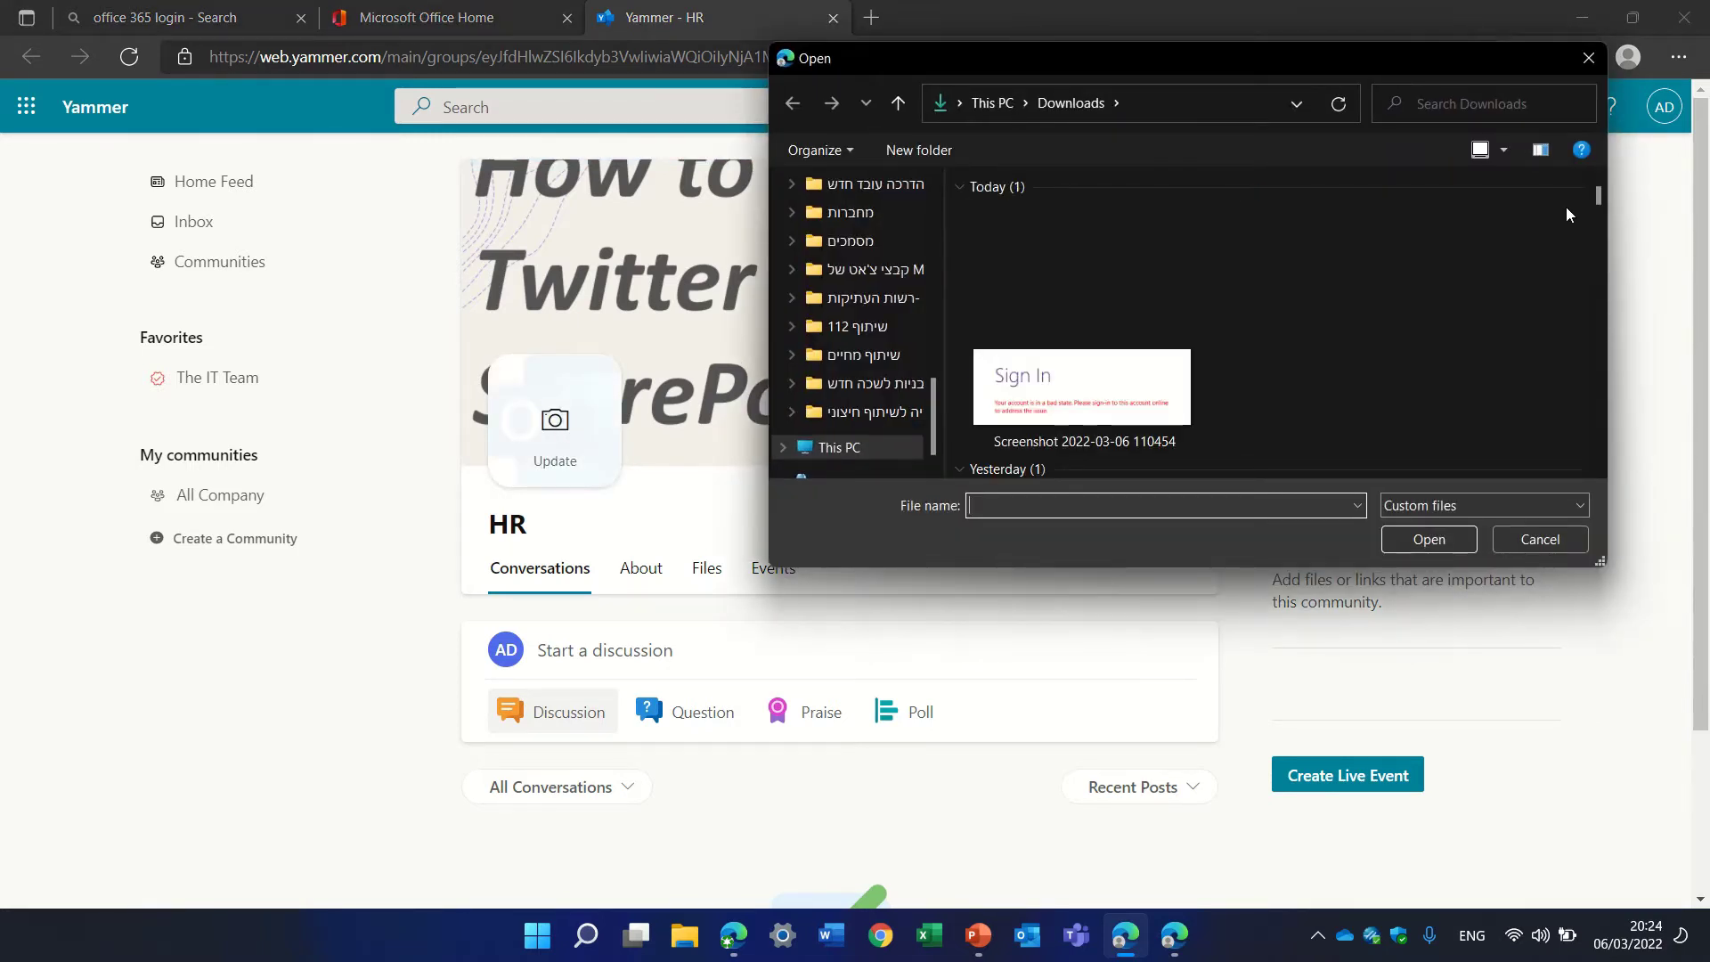
drag(1600, 198, 1595, 372)
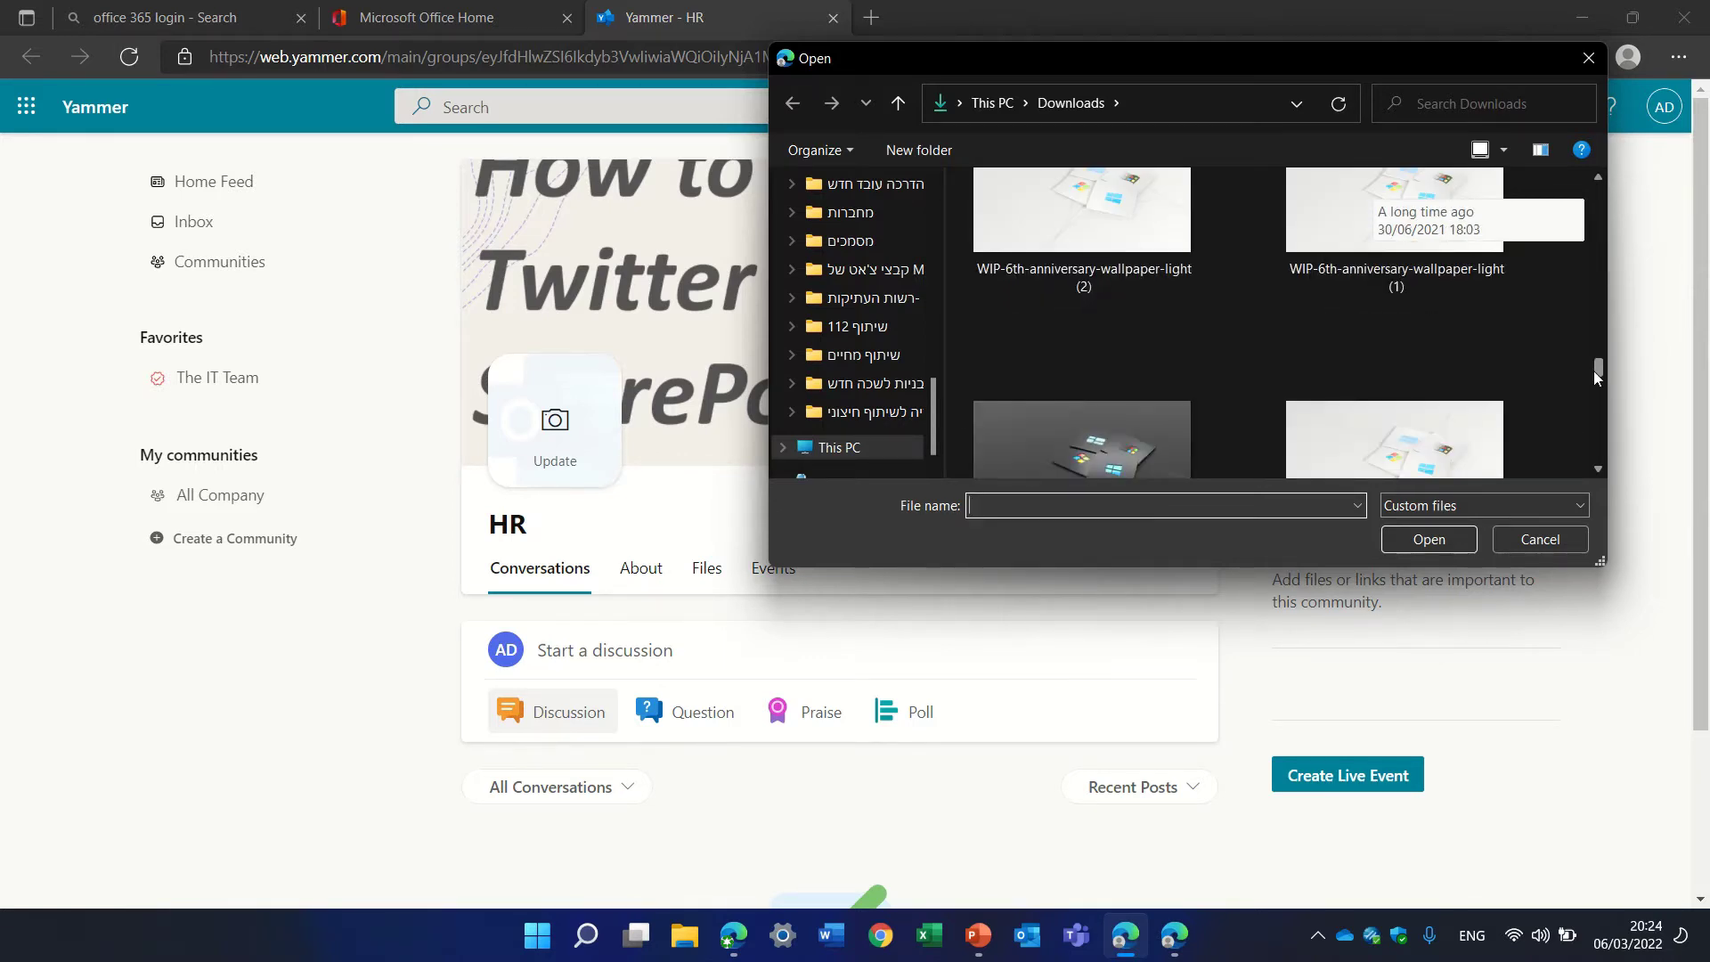
double_click(1147, 452)
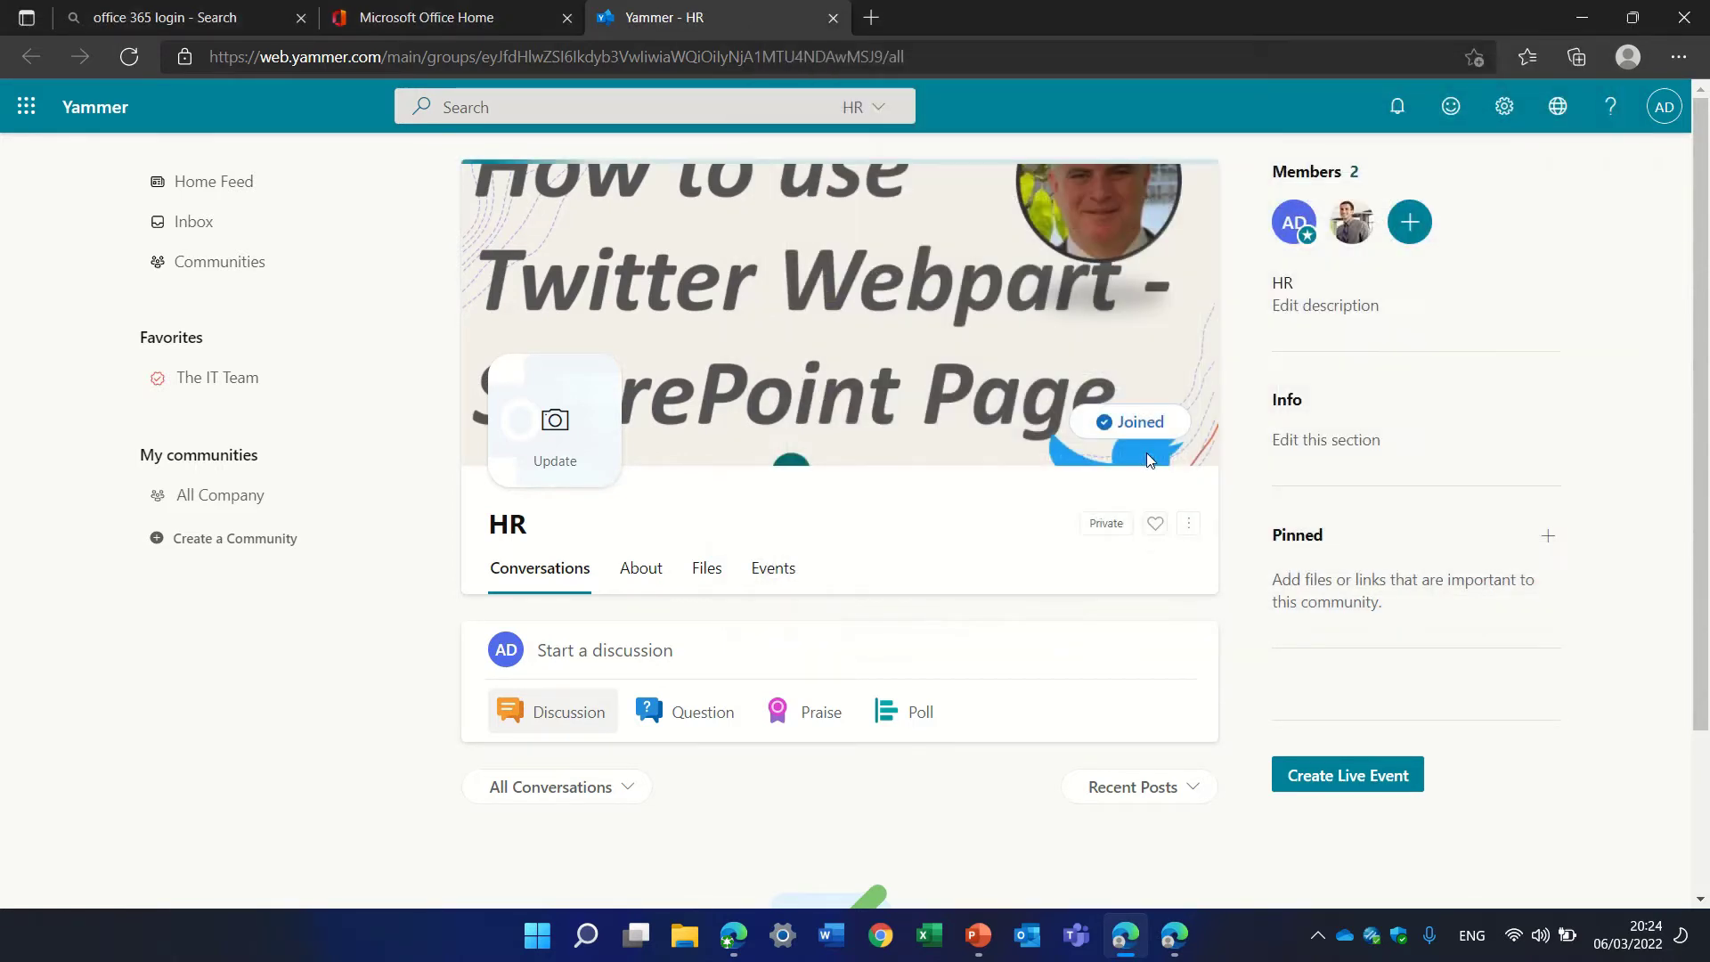
scroll(1703, 584, down, 1)
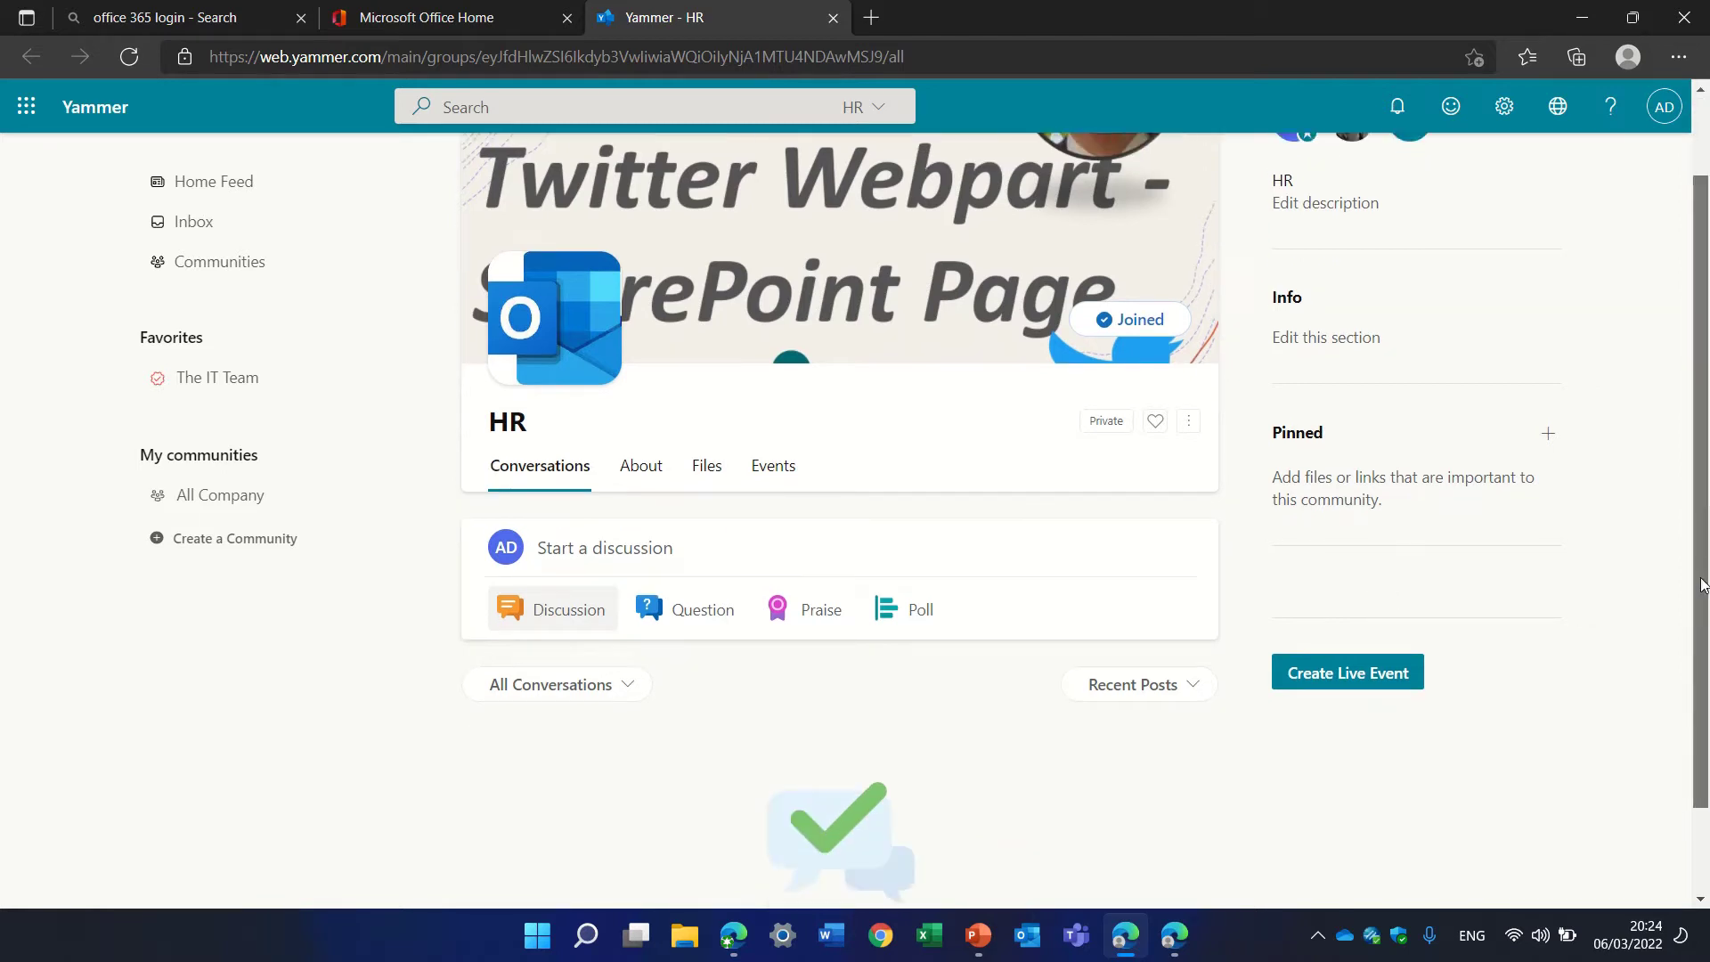
scroll(1702, 584, down, 1)
scroll(1702, 588, up, 2)
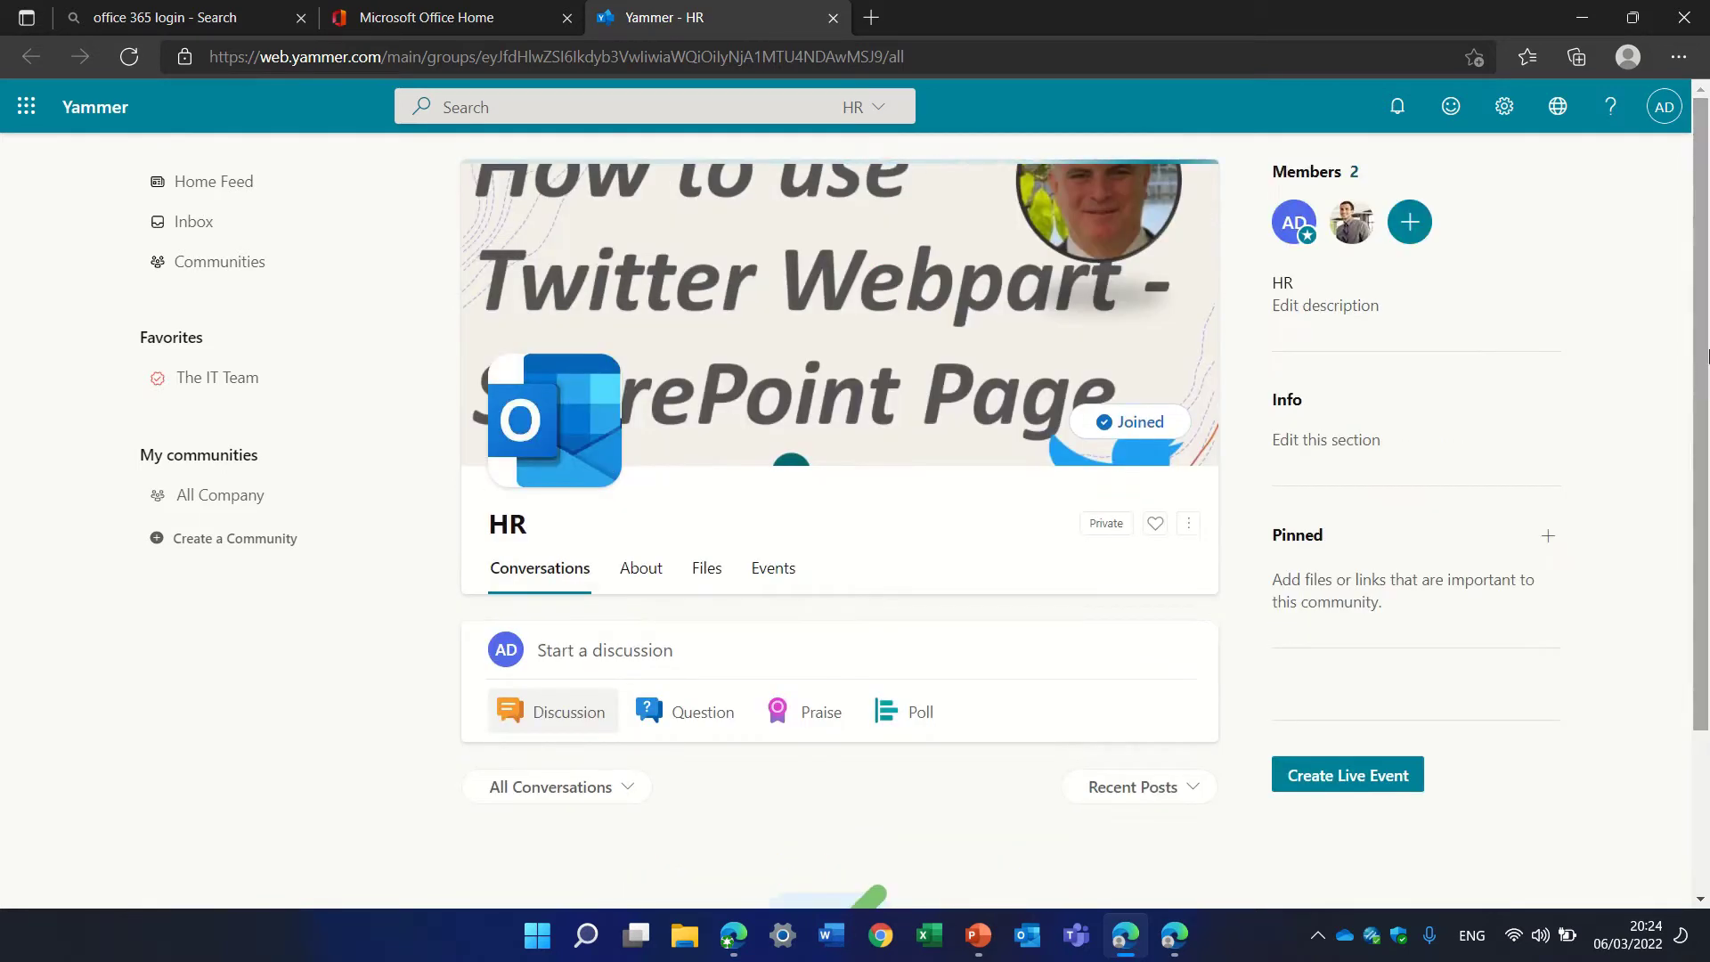
Step: Change the community description to "HR desc", review the posting permission and default publisher options, and save the settings
click(1336, 311)
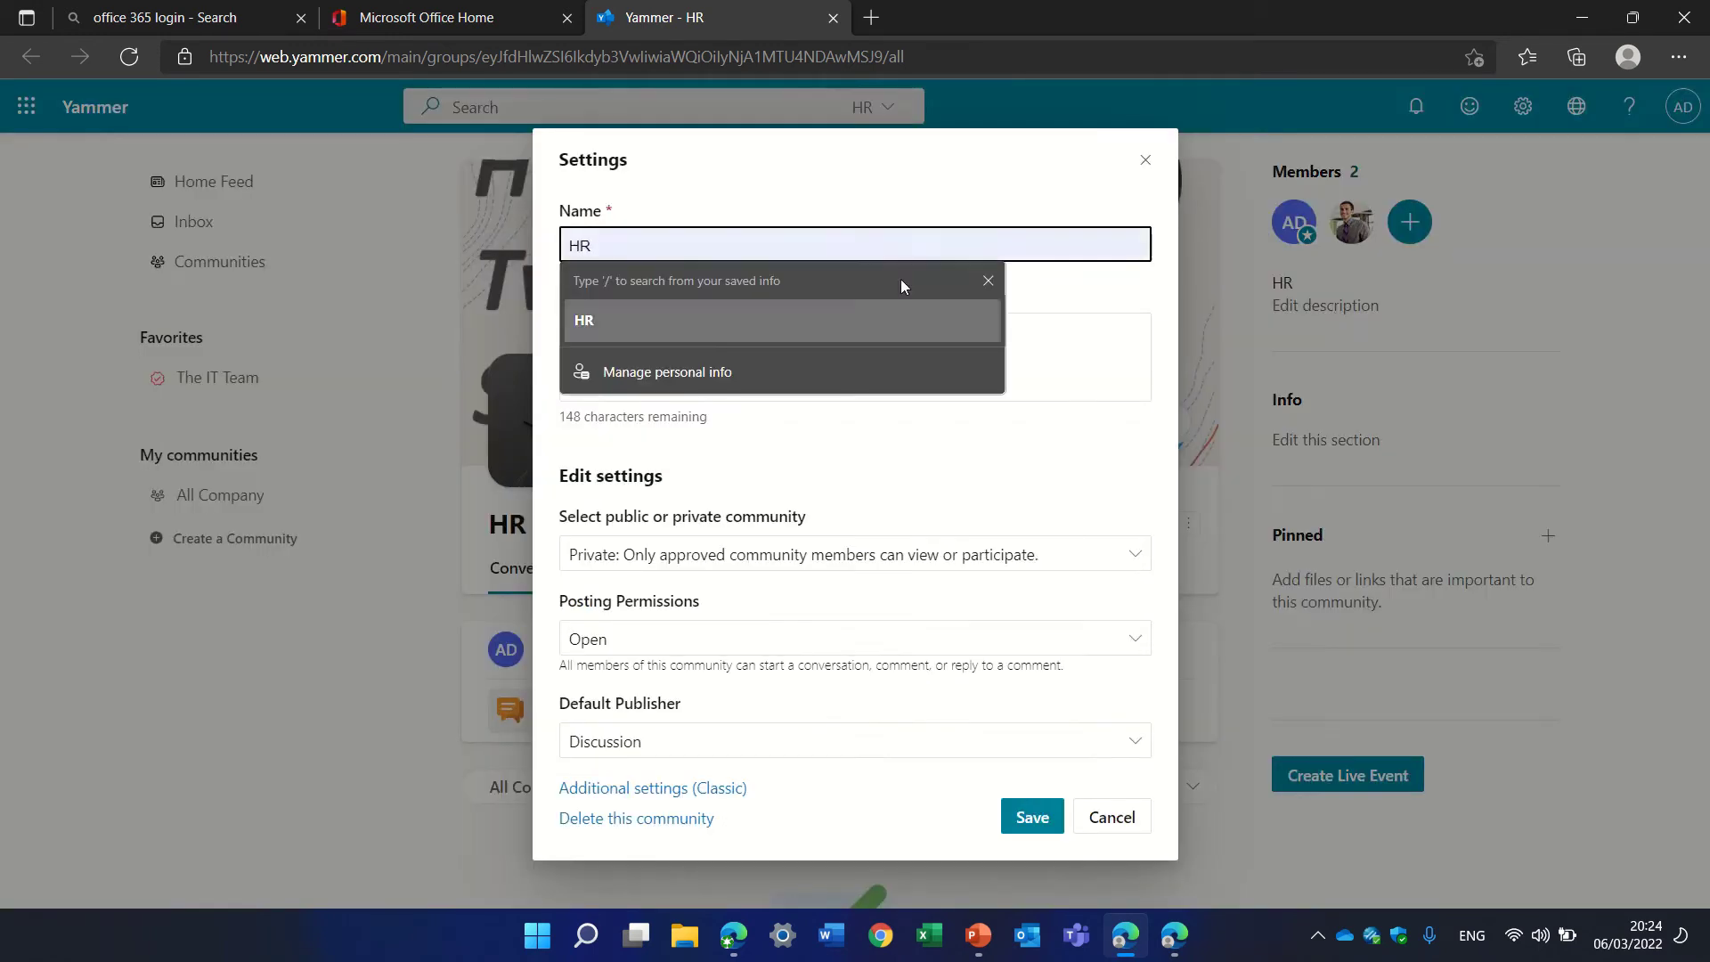
click(1084, 367)
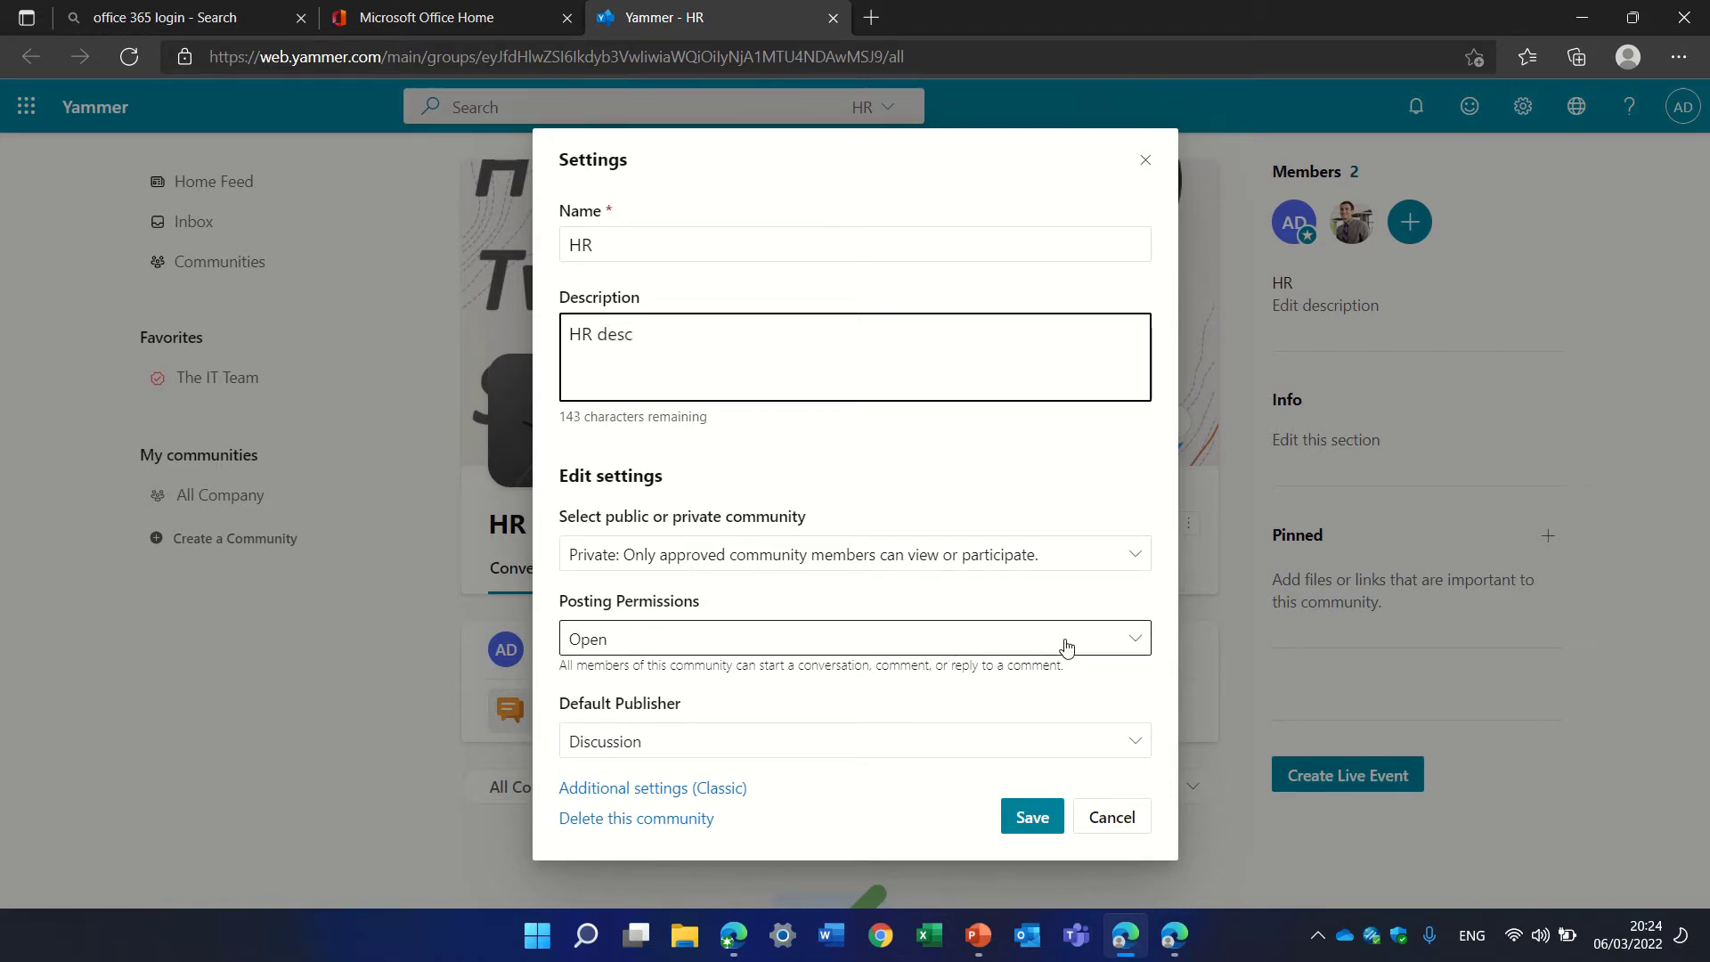
click(1121, 647)
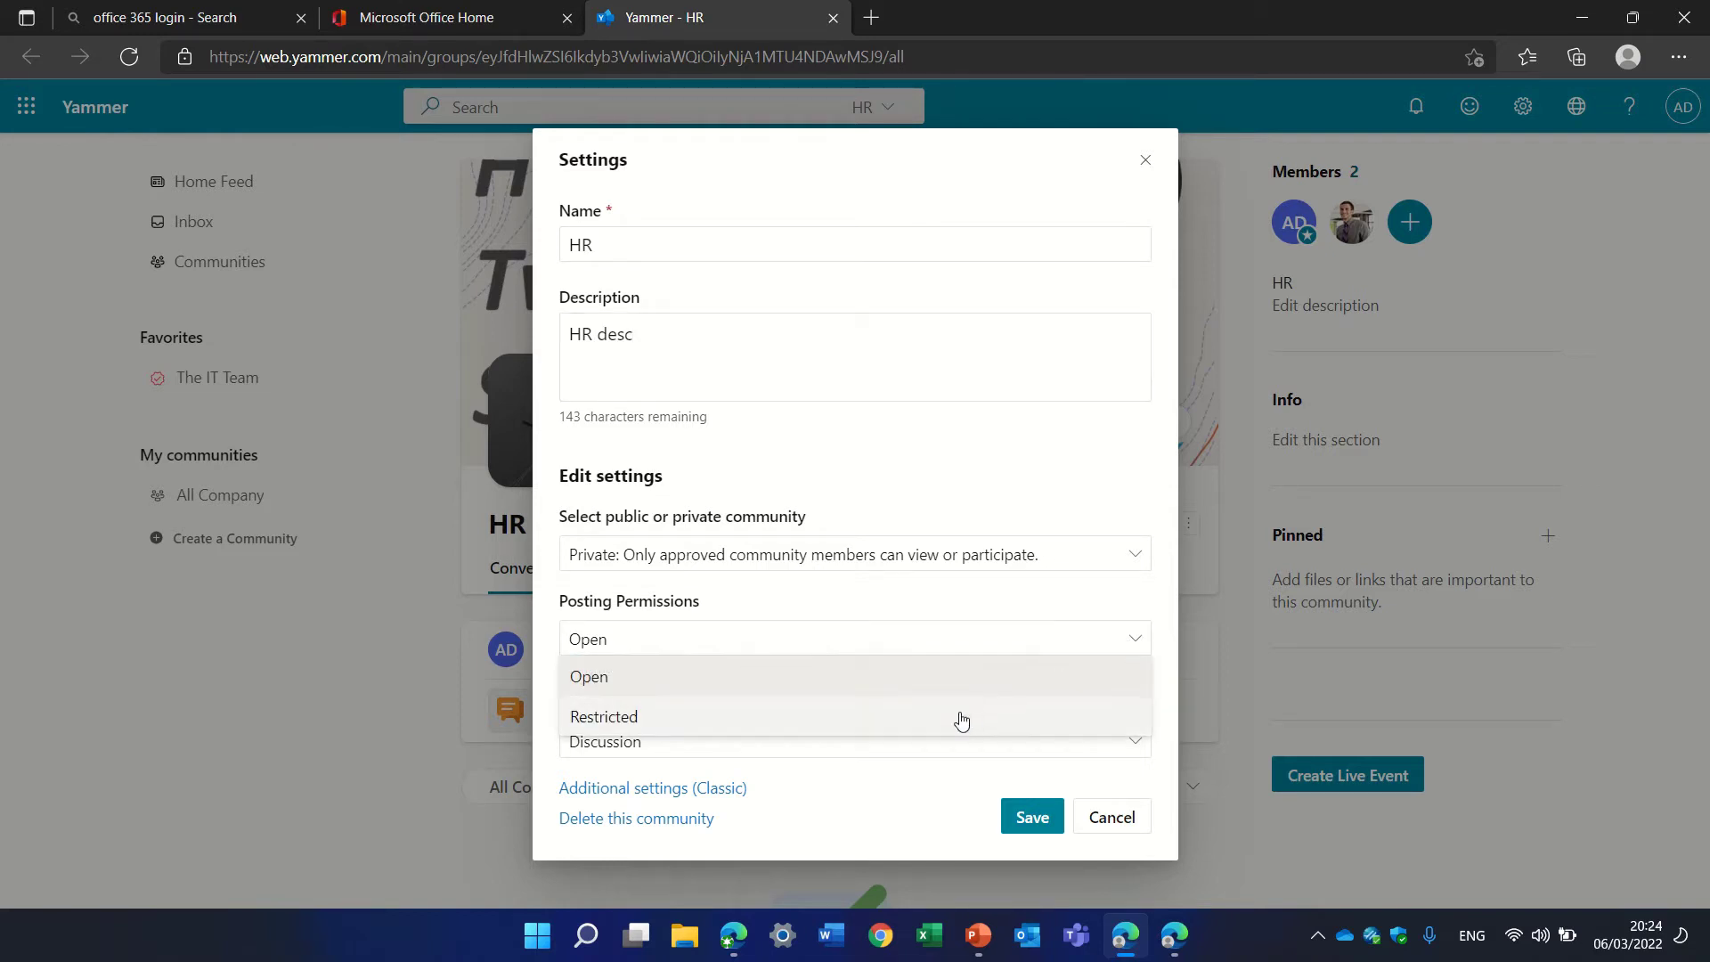
click(1094, 600)
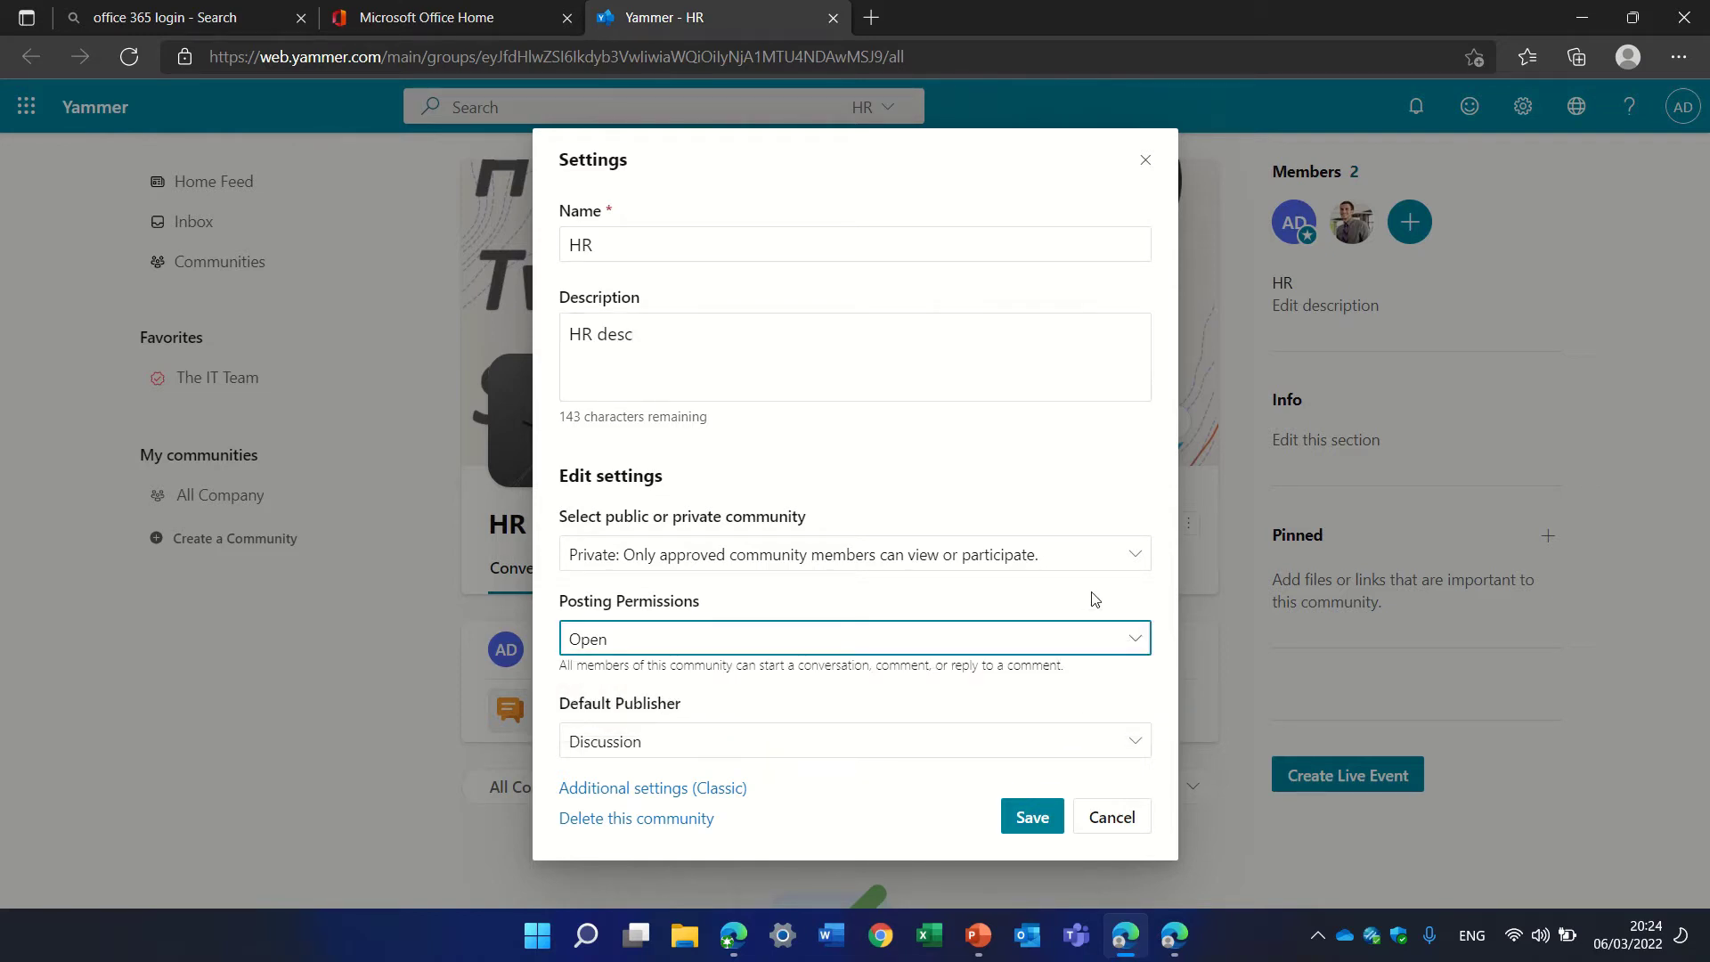
click(790, 745)
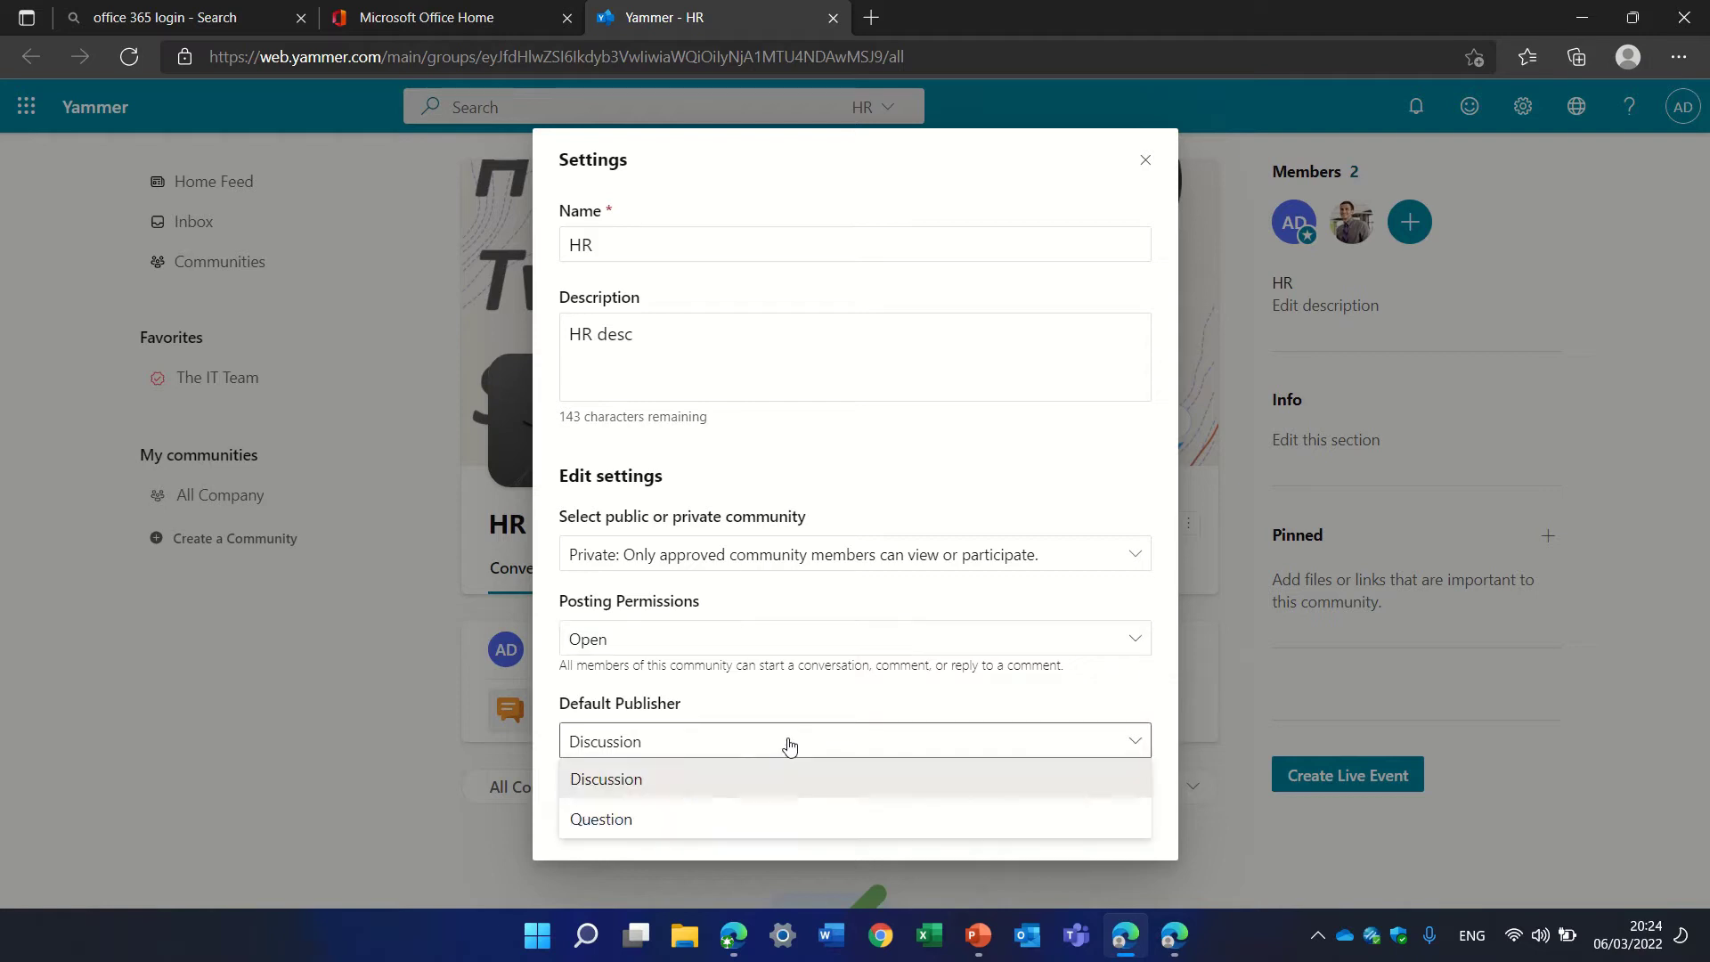
click(943, 711)
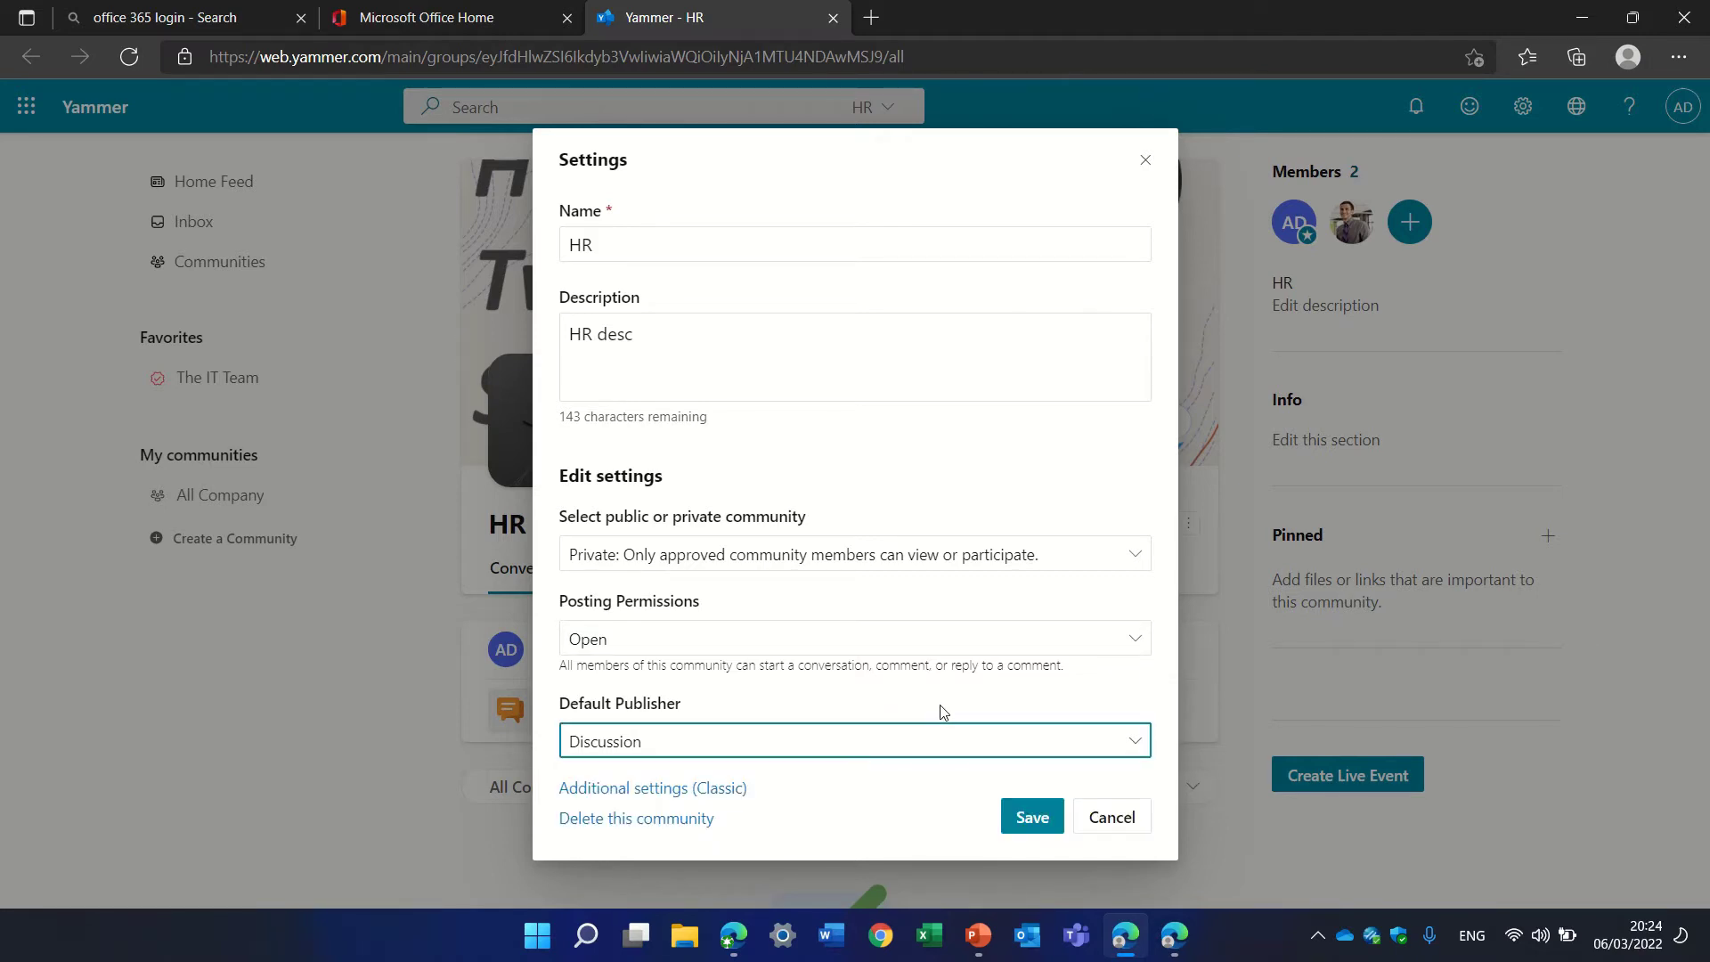
click(1030, 826)
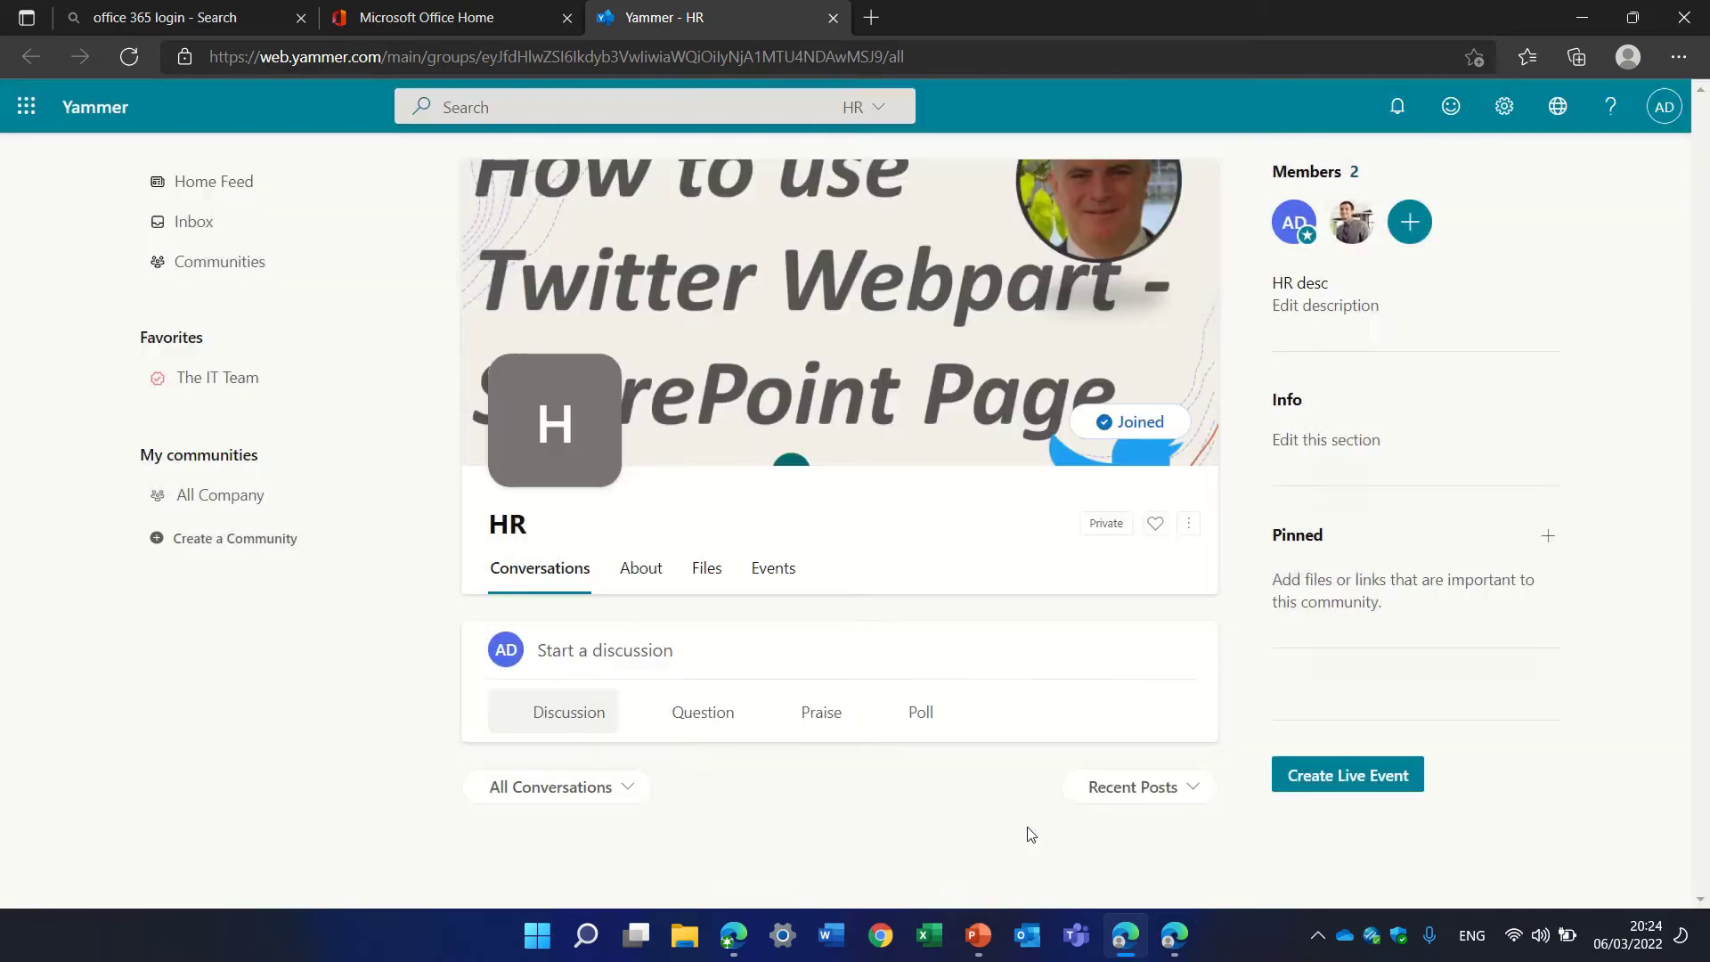
Step: Add the text "this is more info" to the HR community's info section, save it and return to the community page
click(1319, 450)
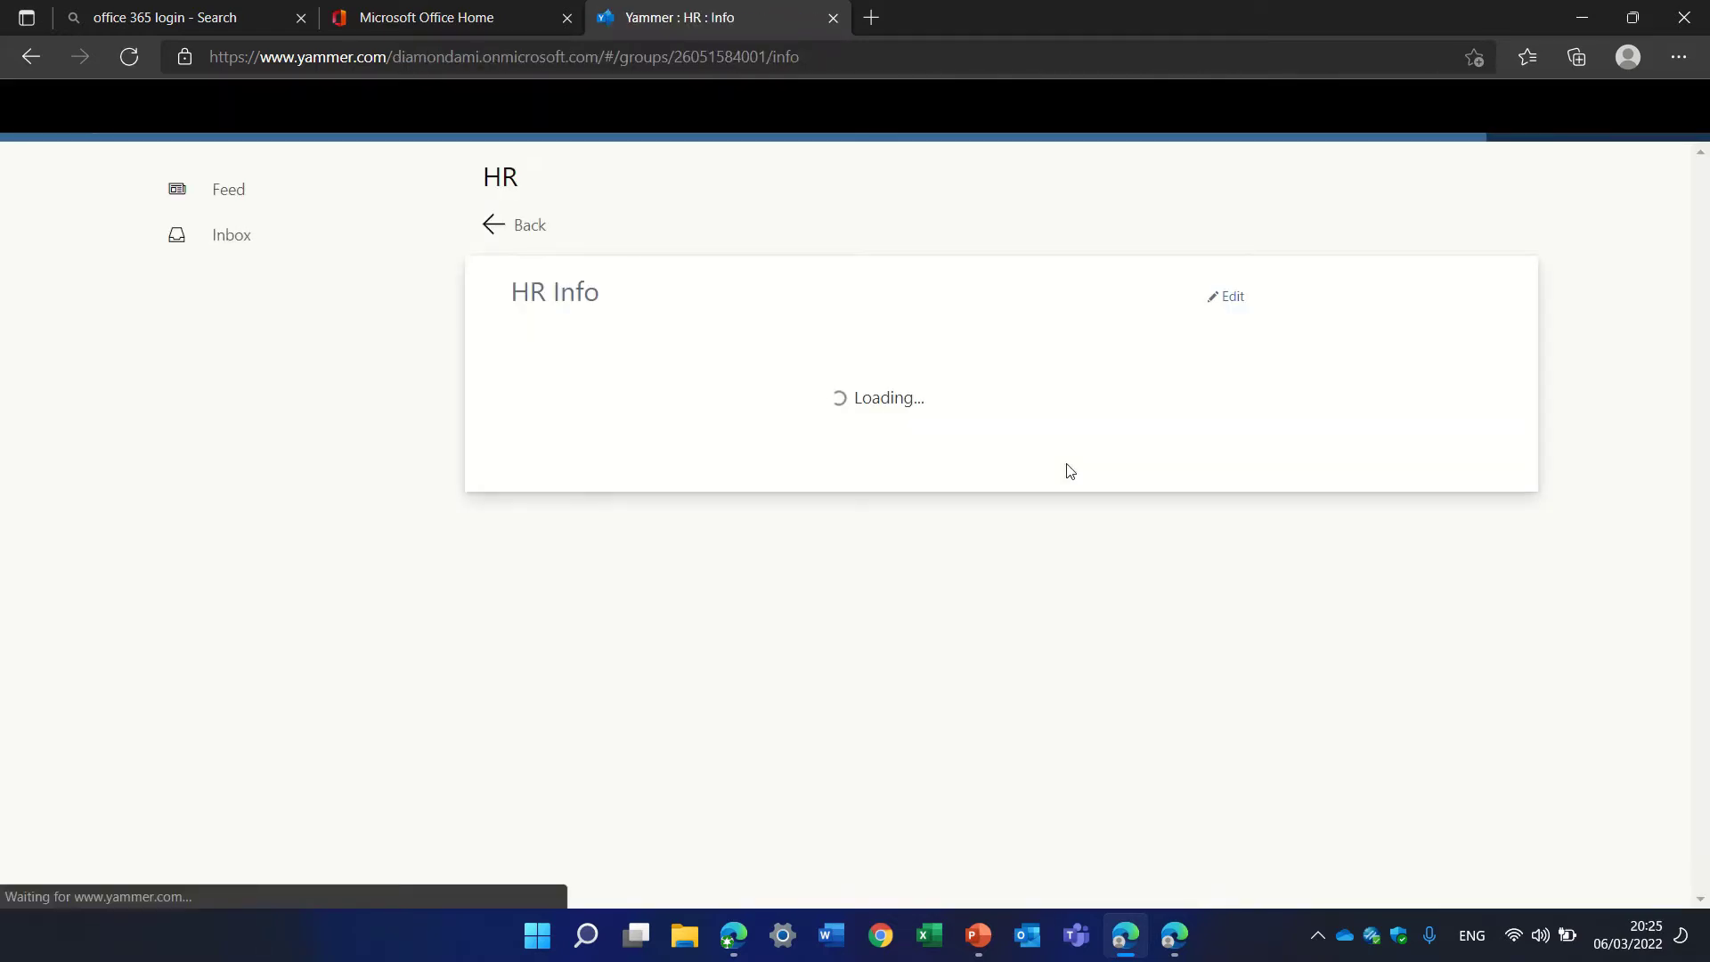
click(1228, 296)
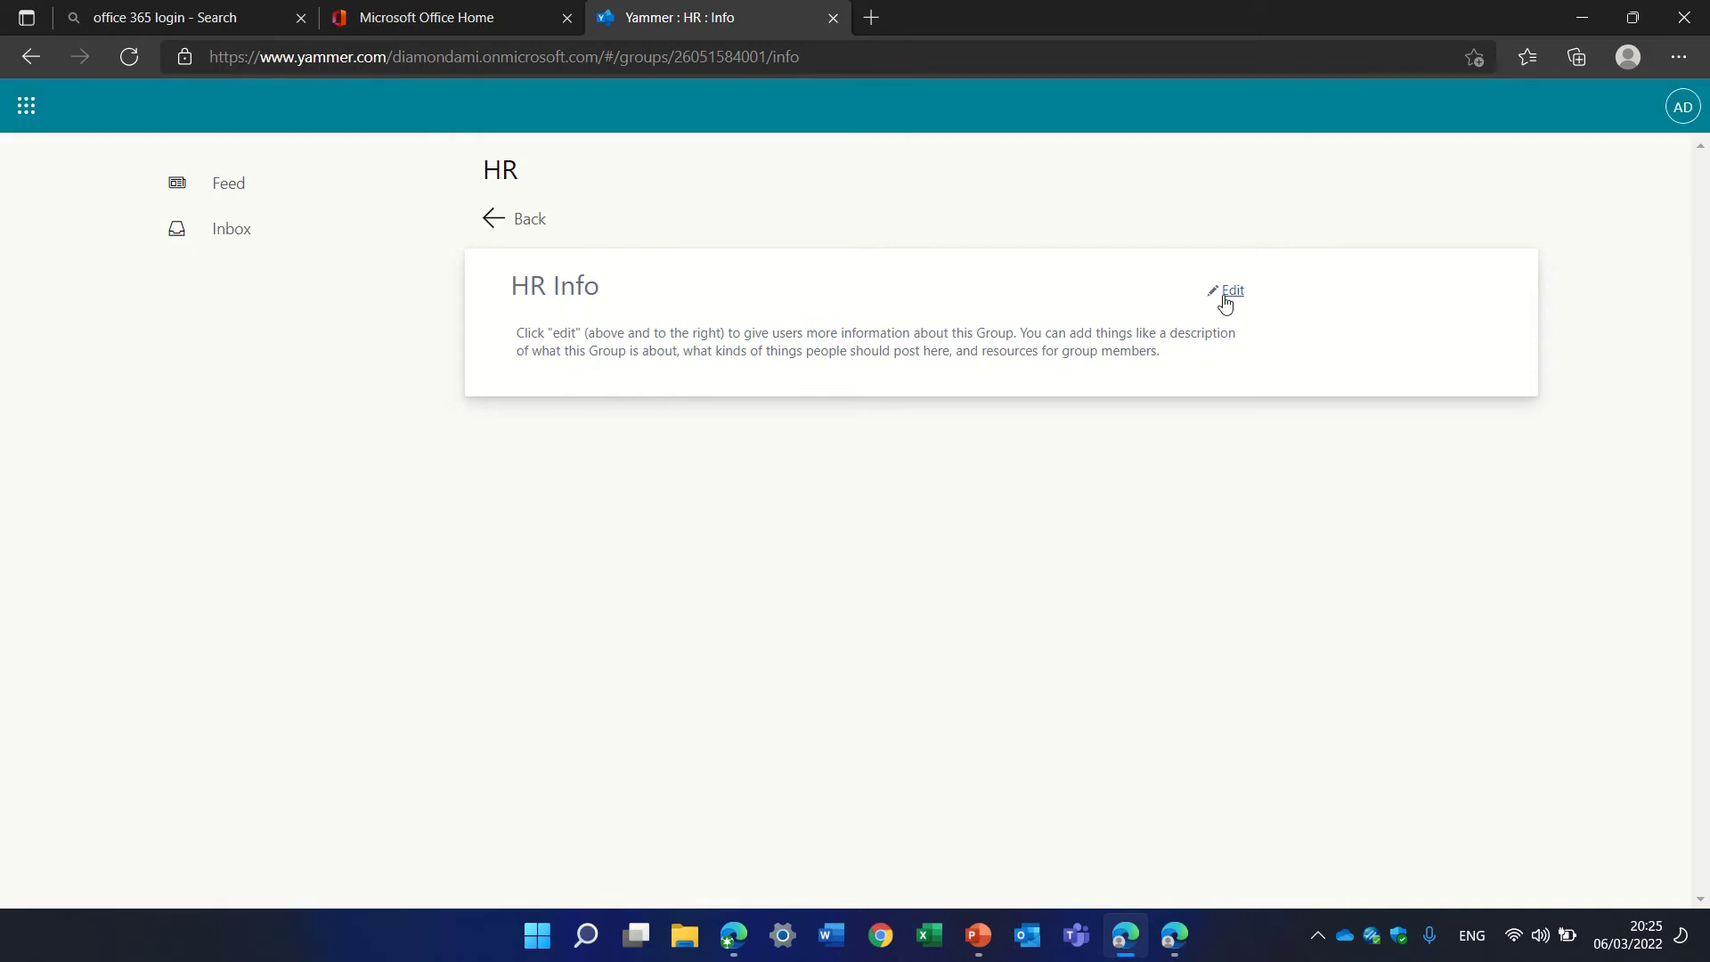
click(800, 407)
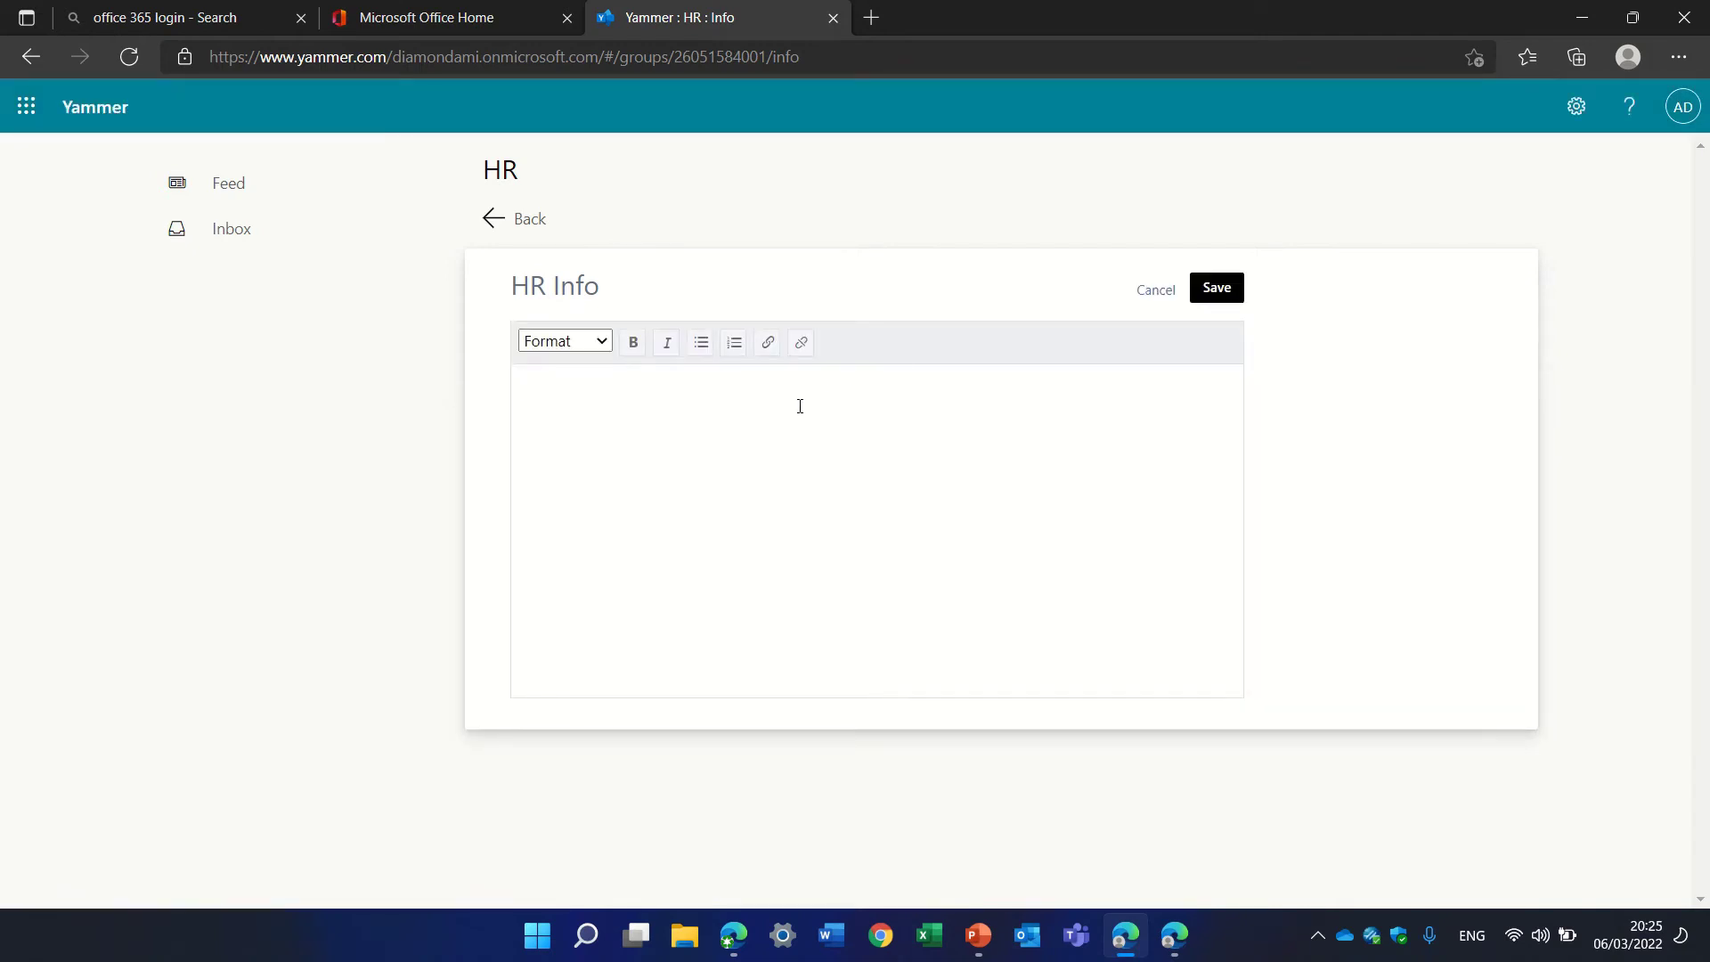
text(thi)
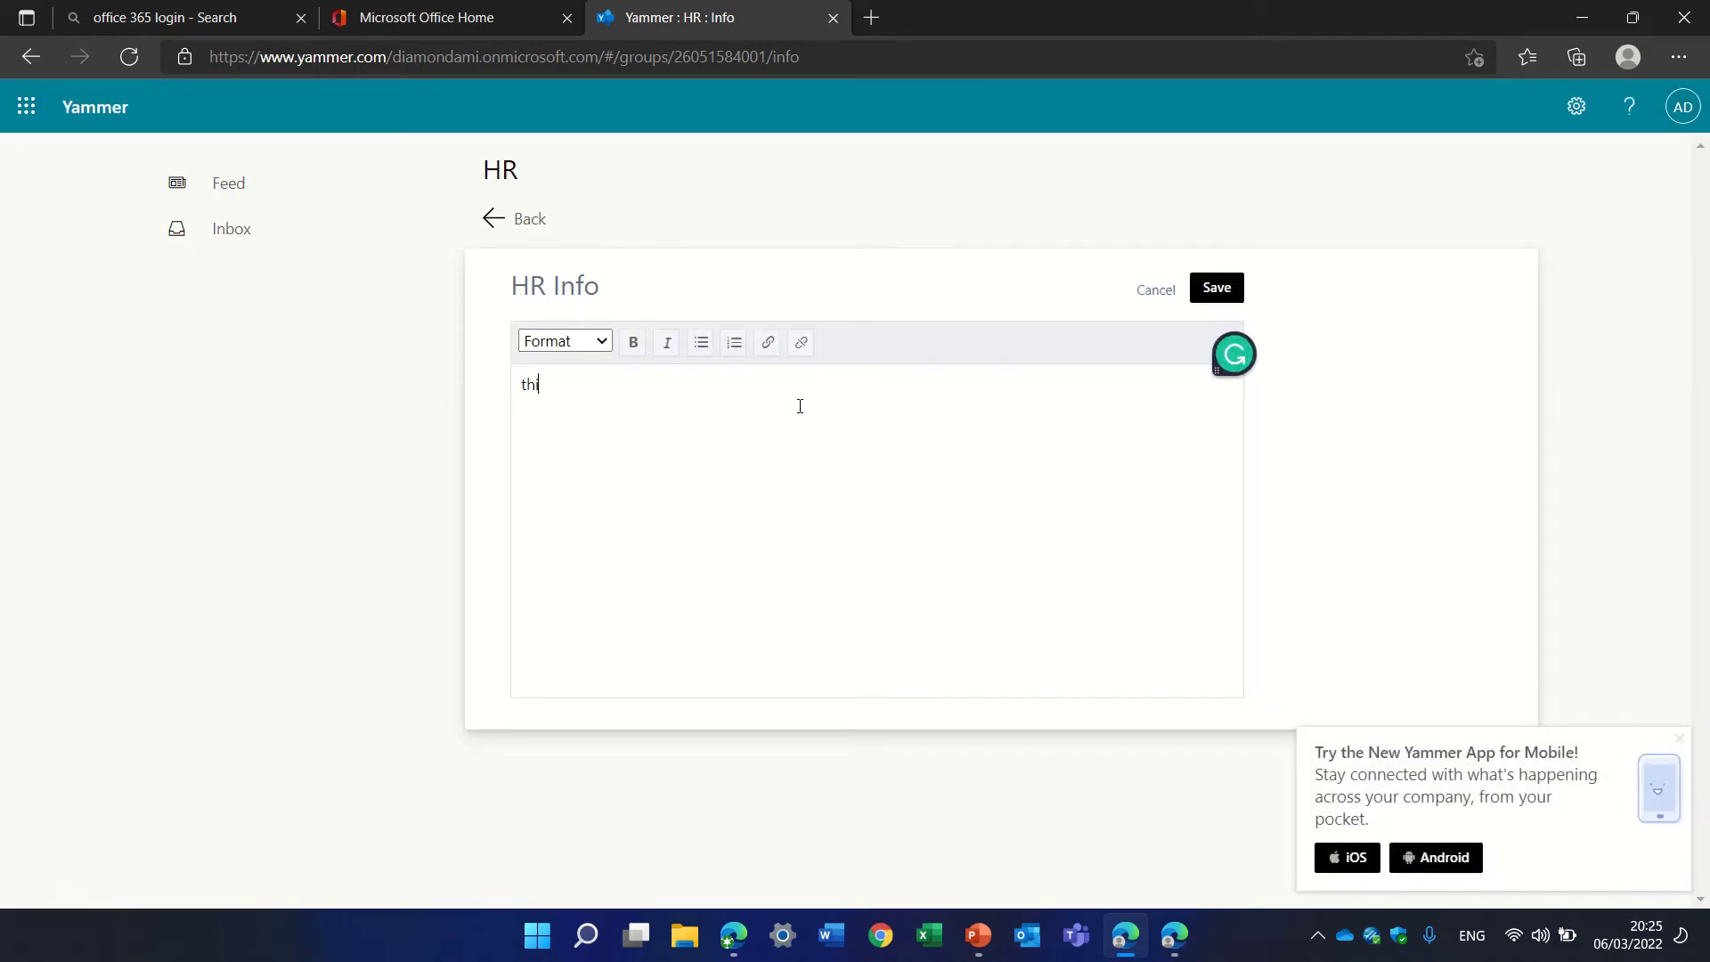
text(s is more info)
click(1213, 287)
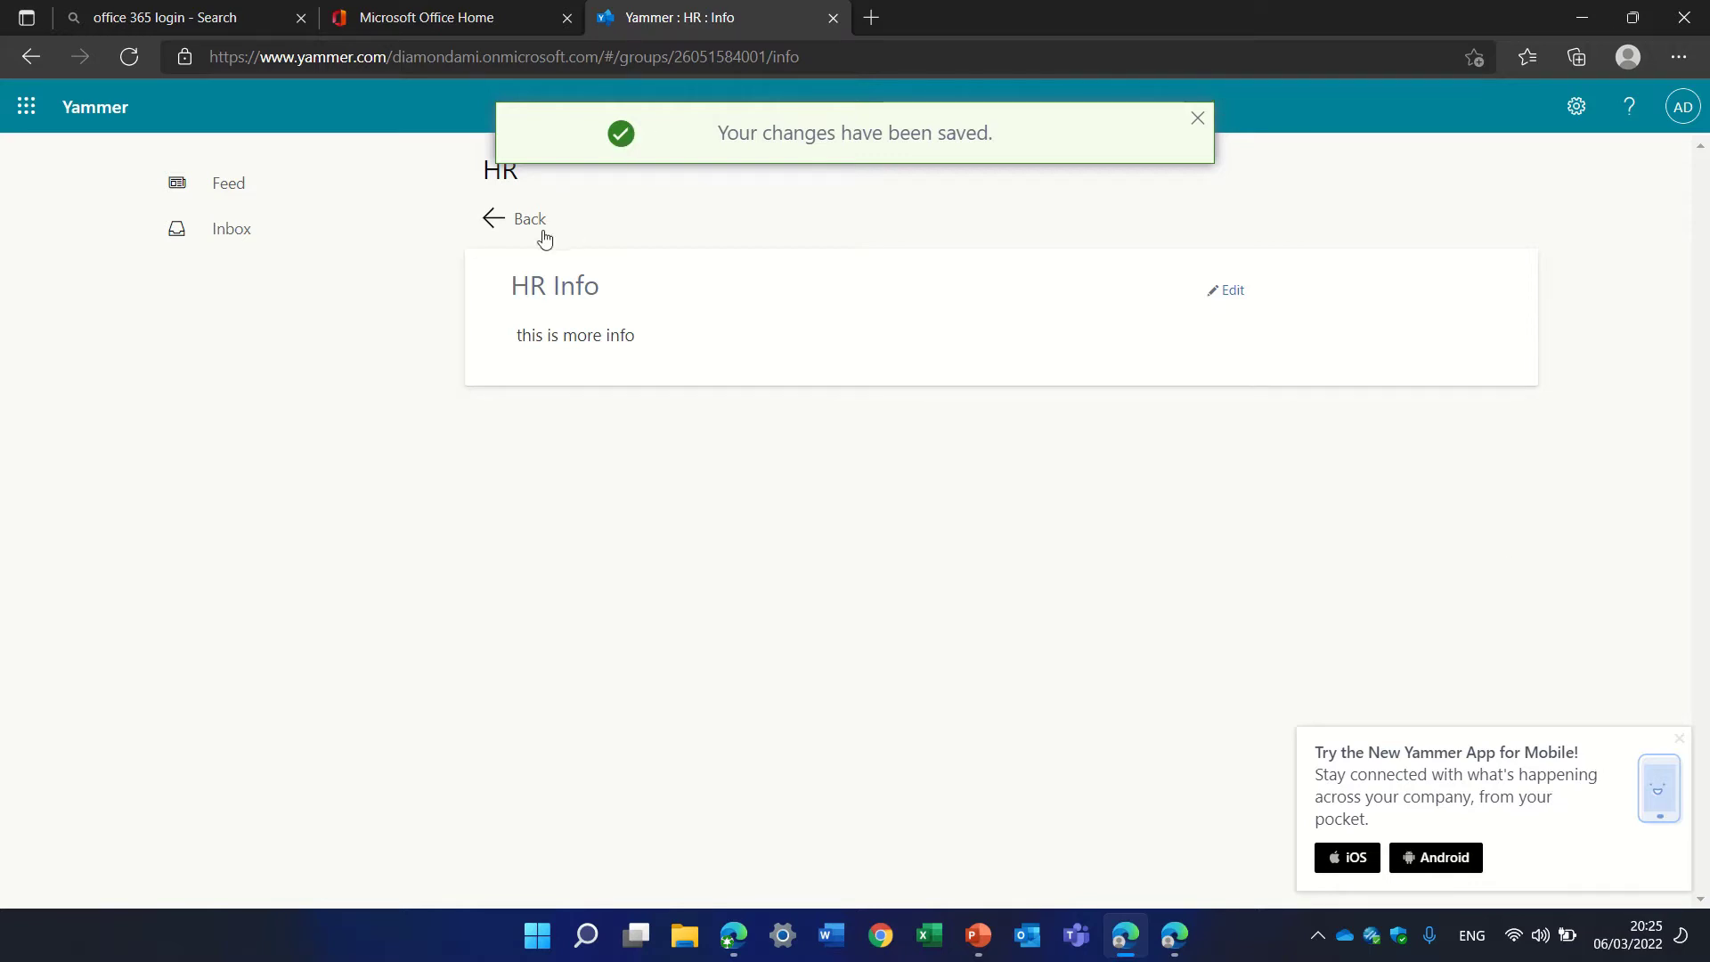
click(490, 218)
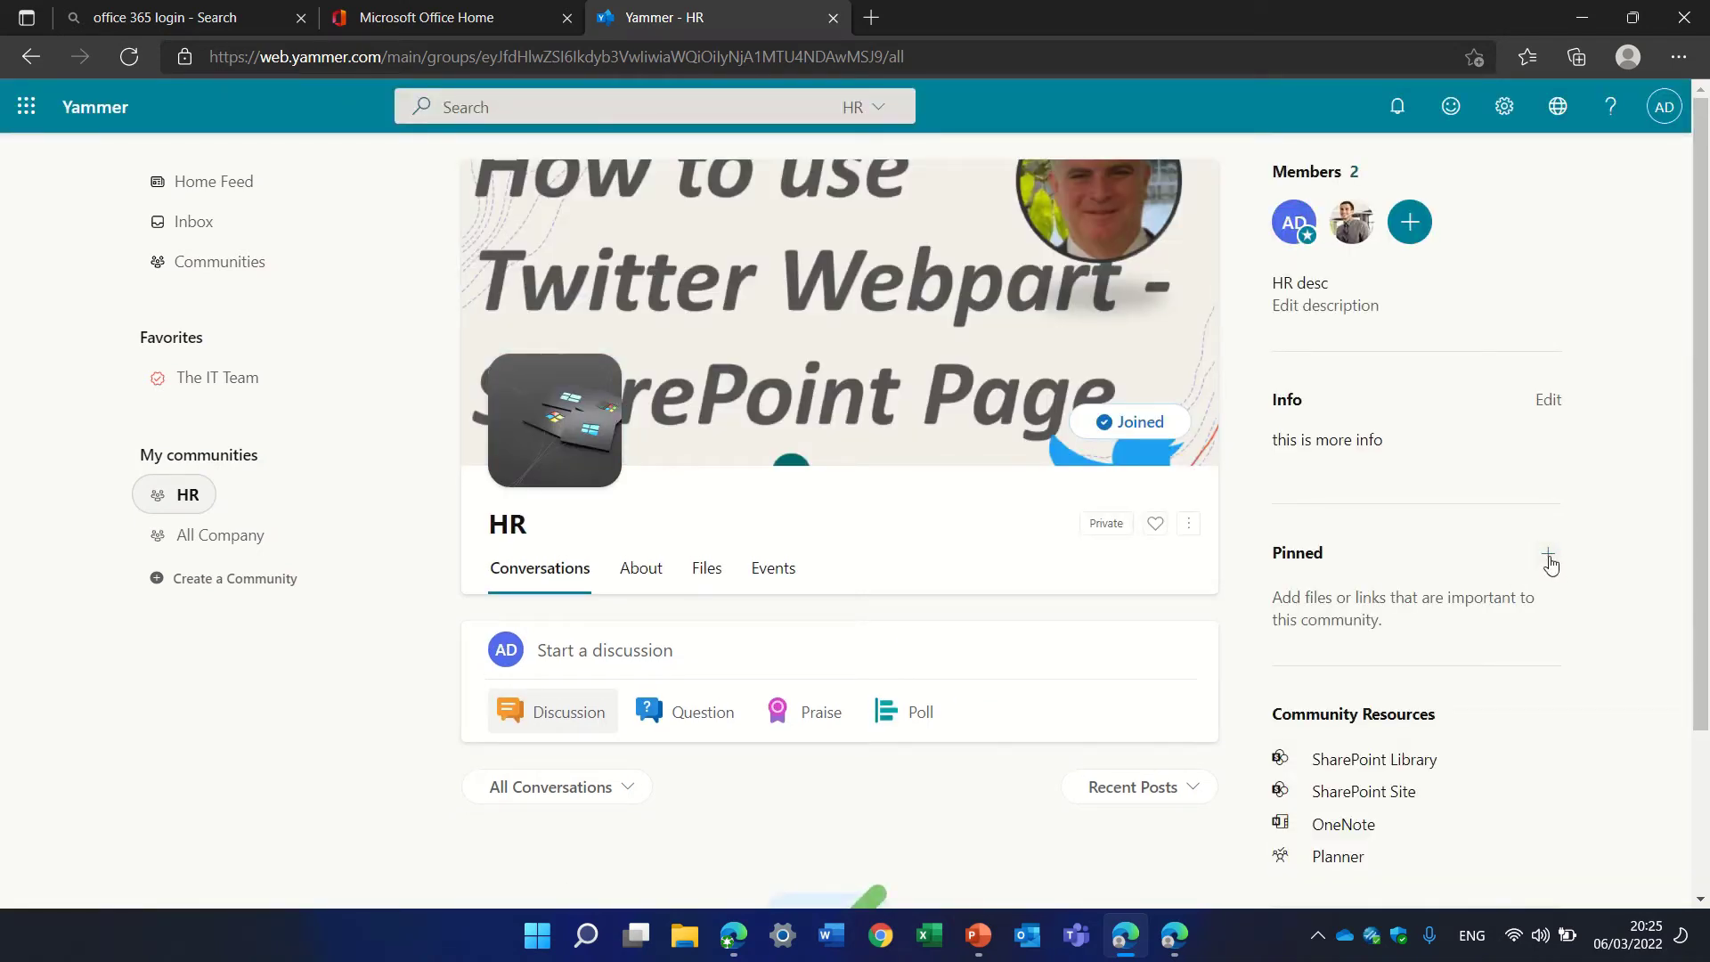
click(1549, 557)
click(1564, 588)
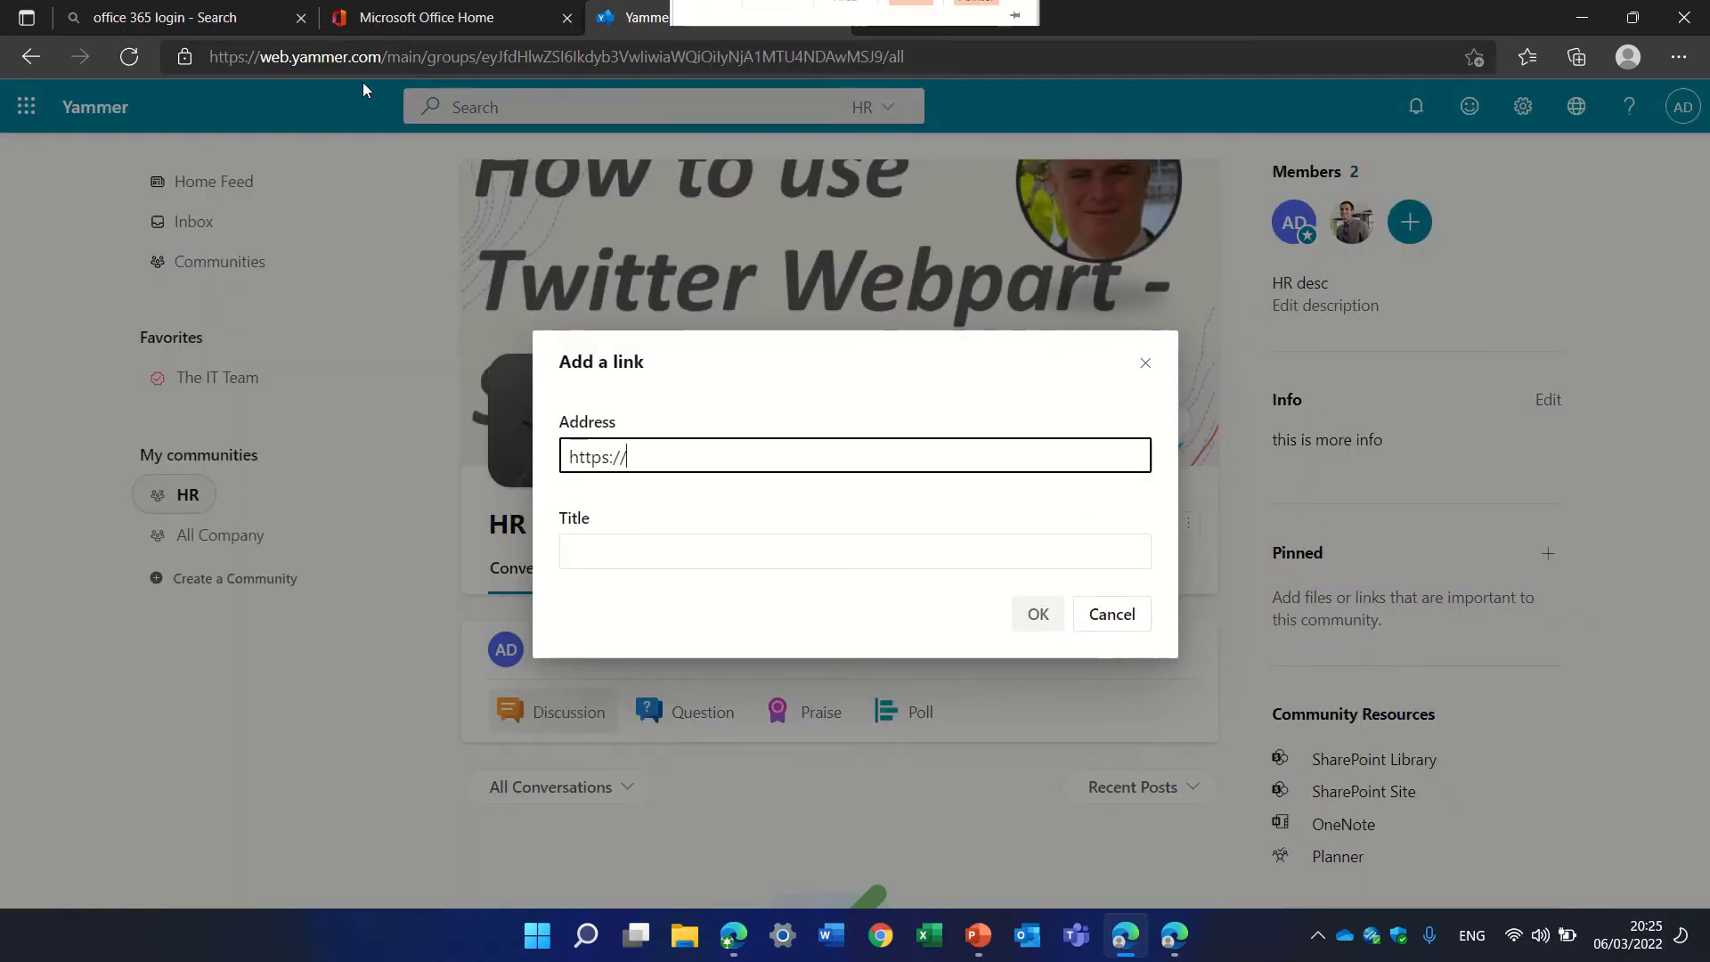
drag(388, 56, 3, 85)
key(ctrl+c)
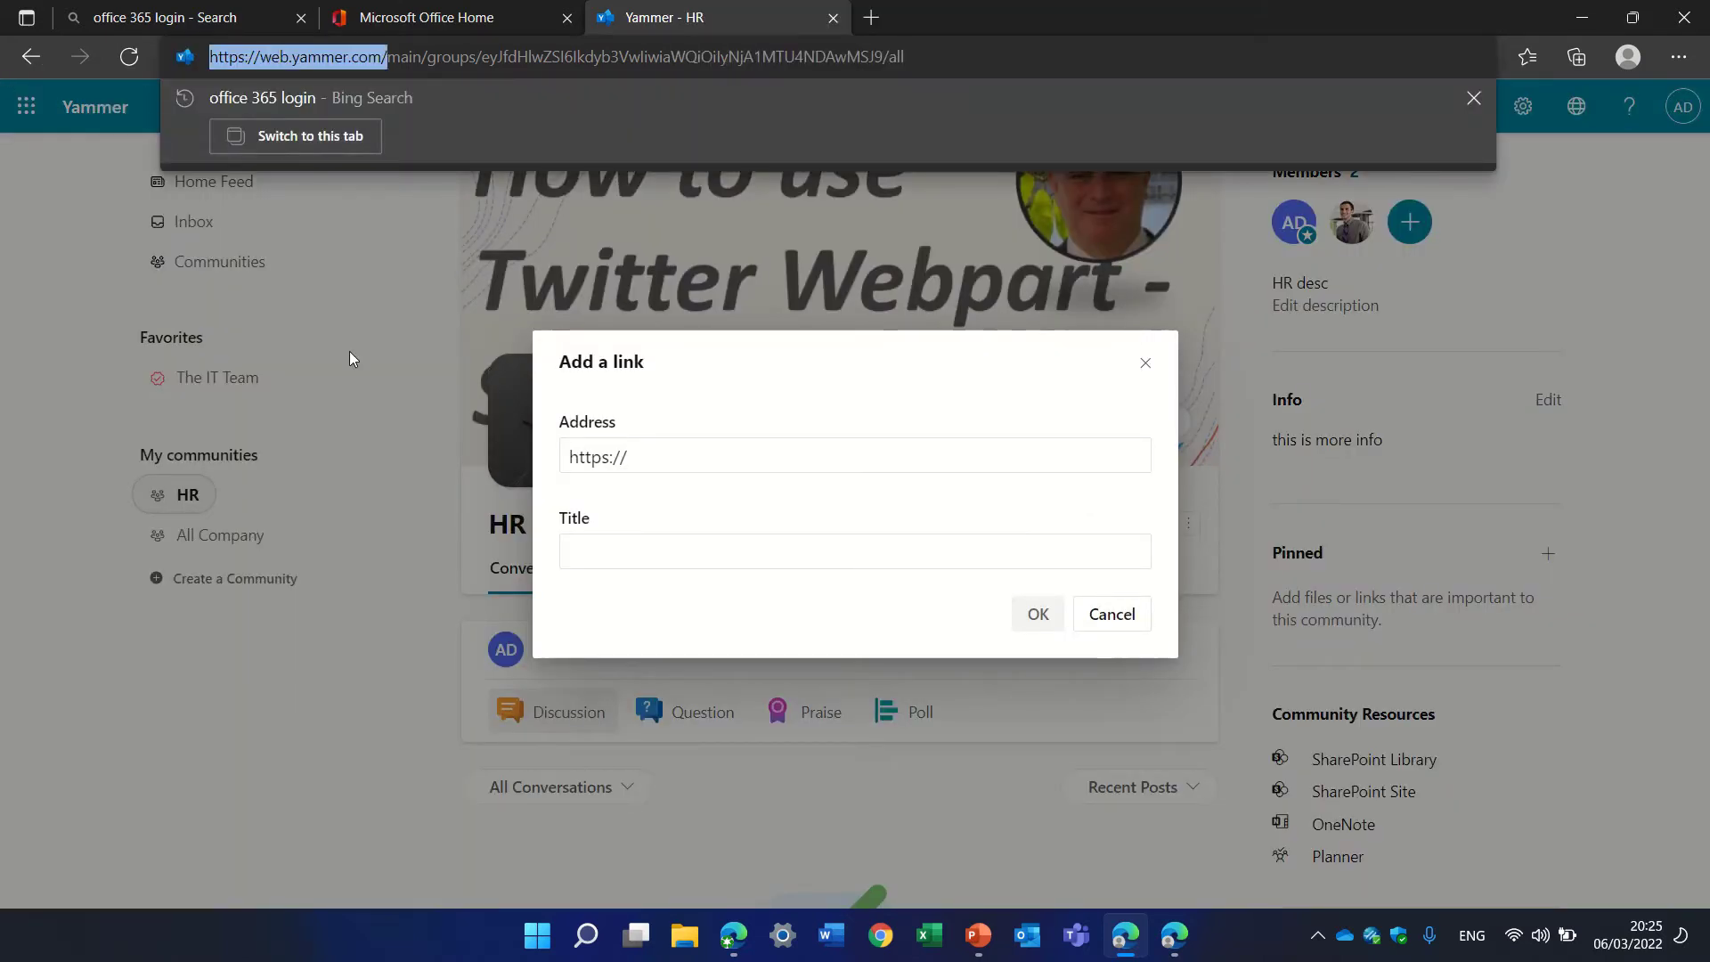
click(679, 445)
key(ctrl+a)
key(ctrl+v)
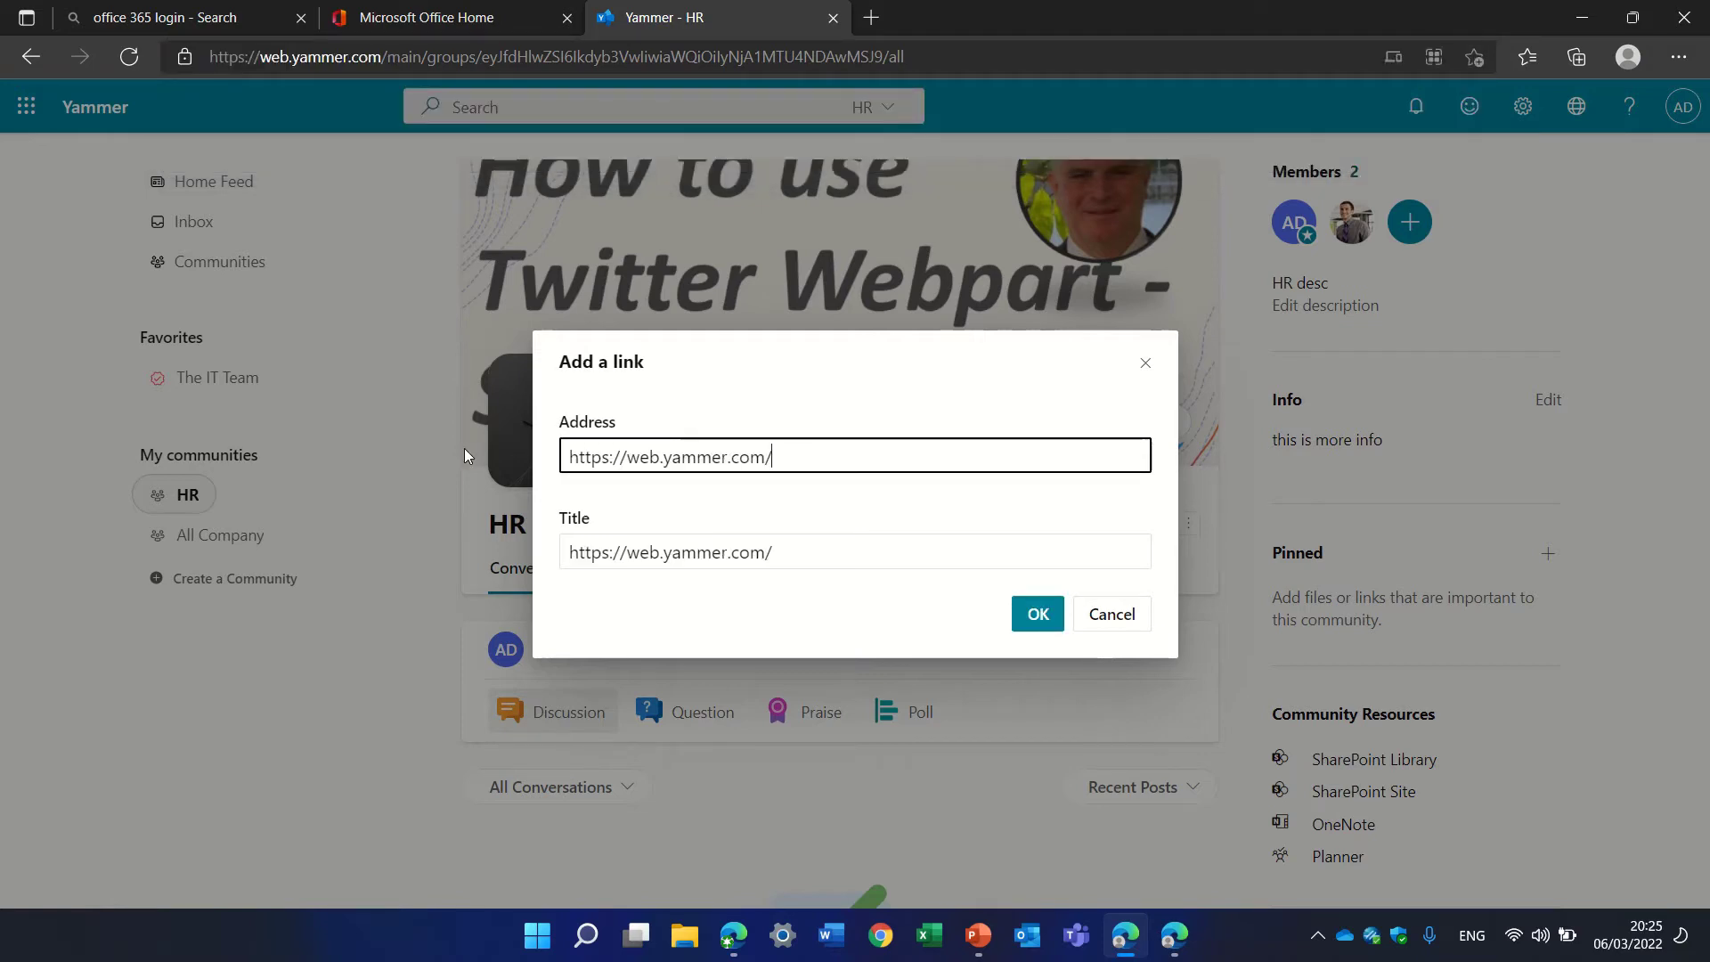
click(719, 550)
key(ctrl+a)
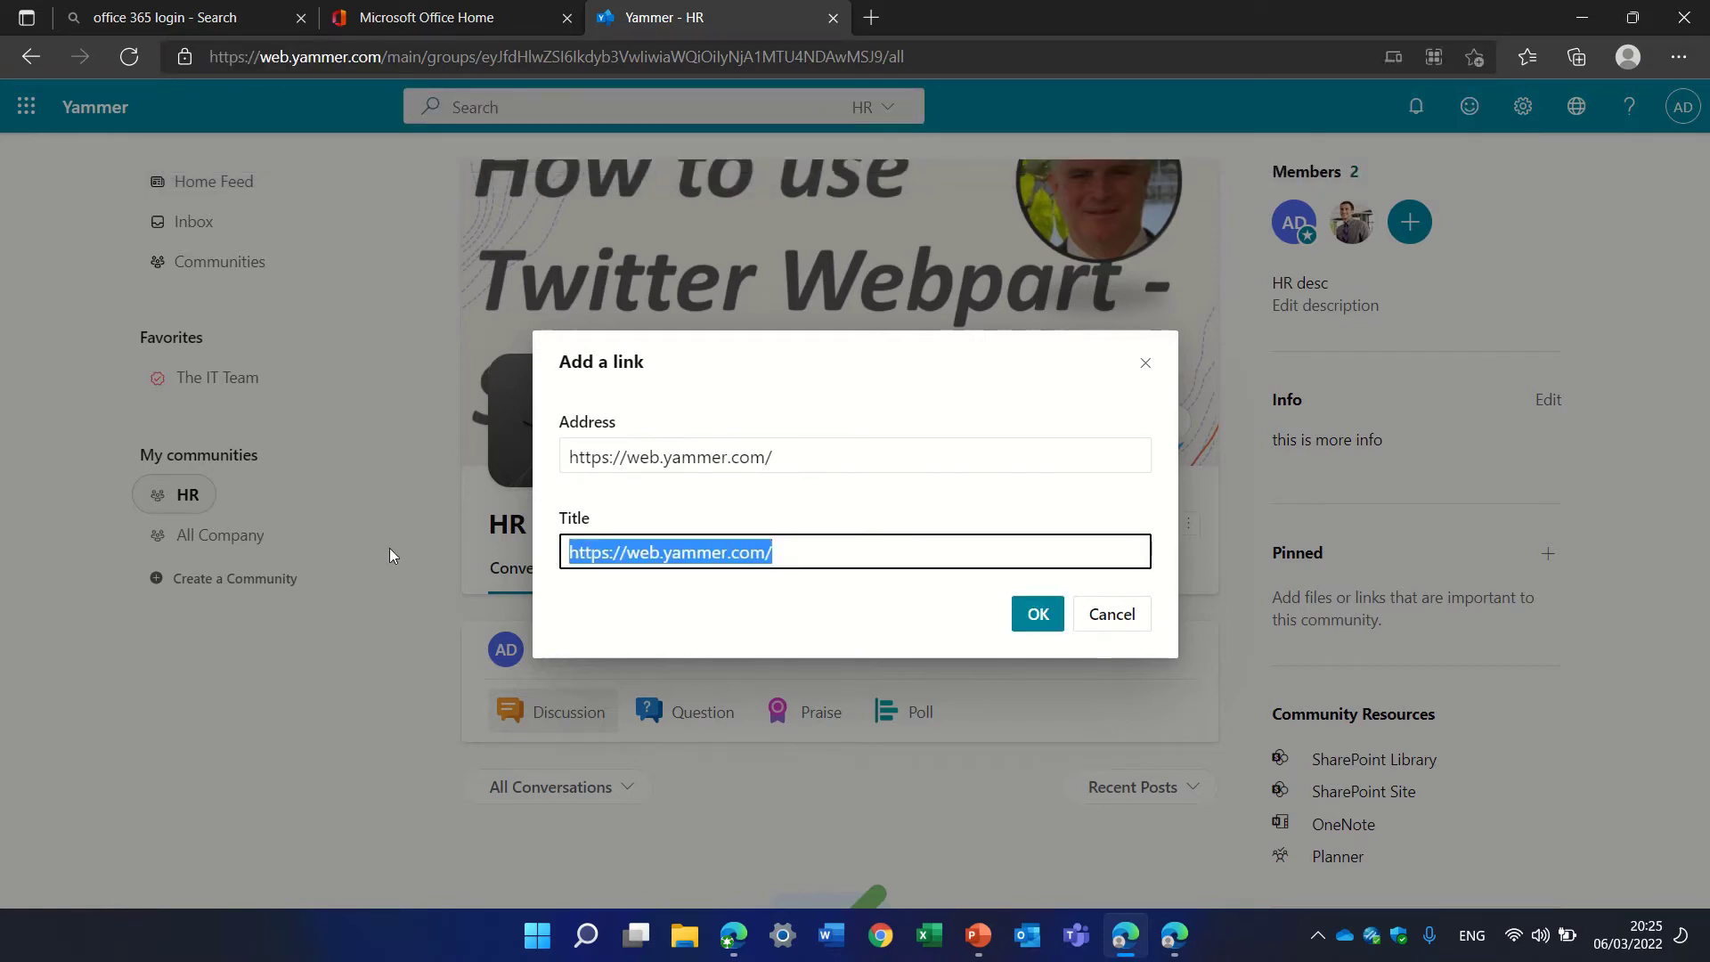
text(Link1)
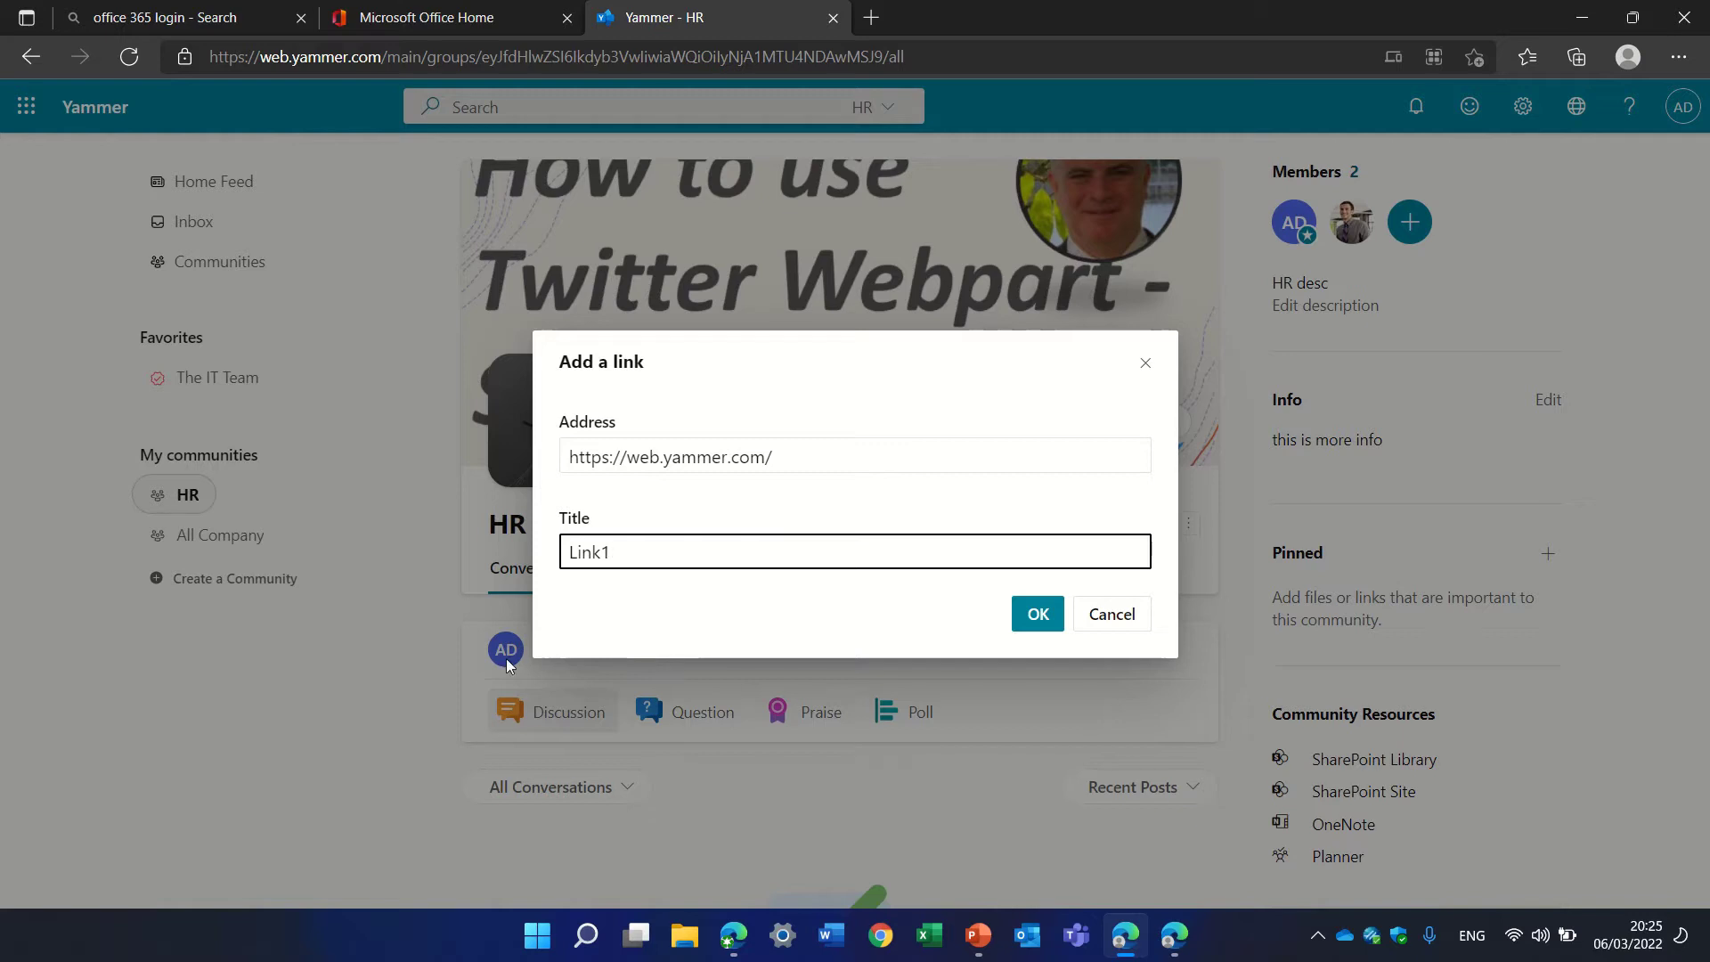
click(1039, 614)
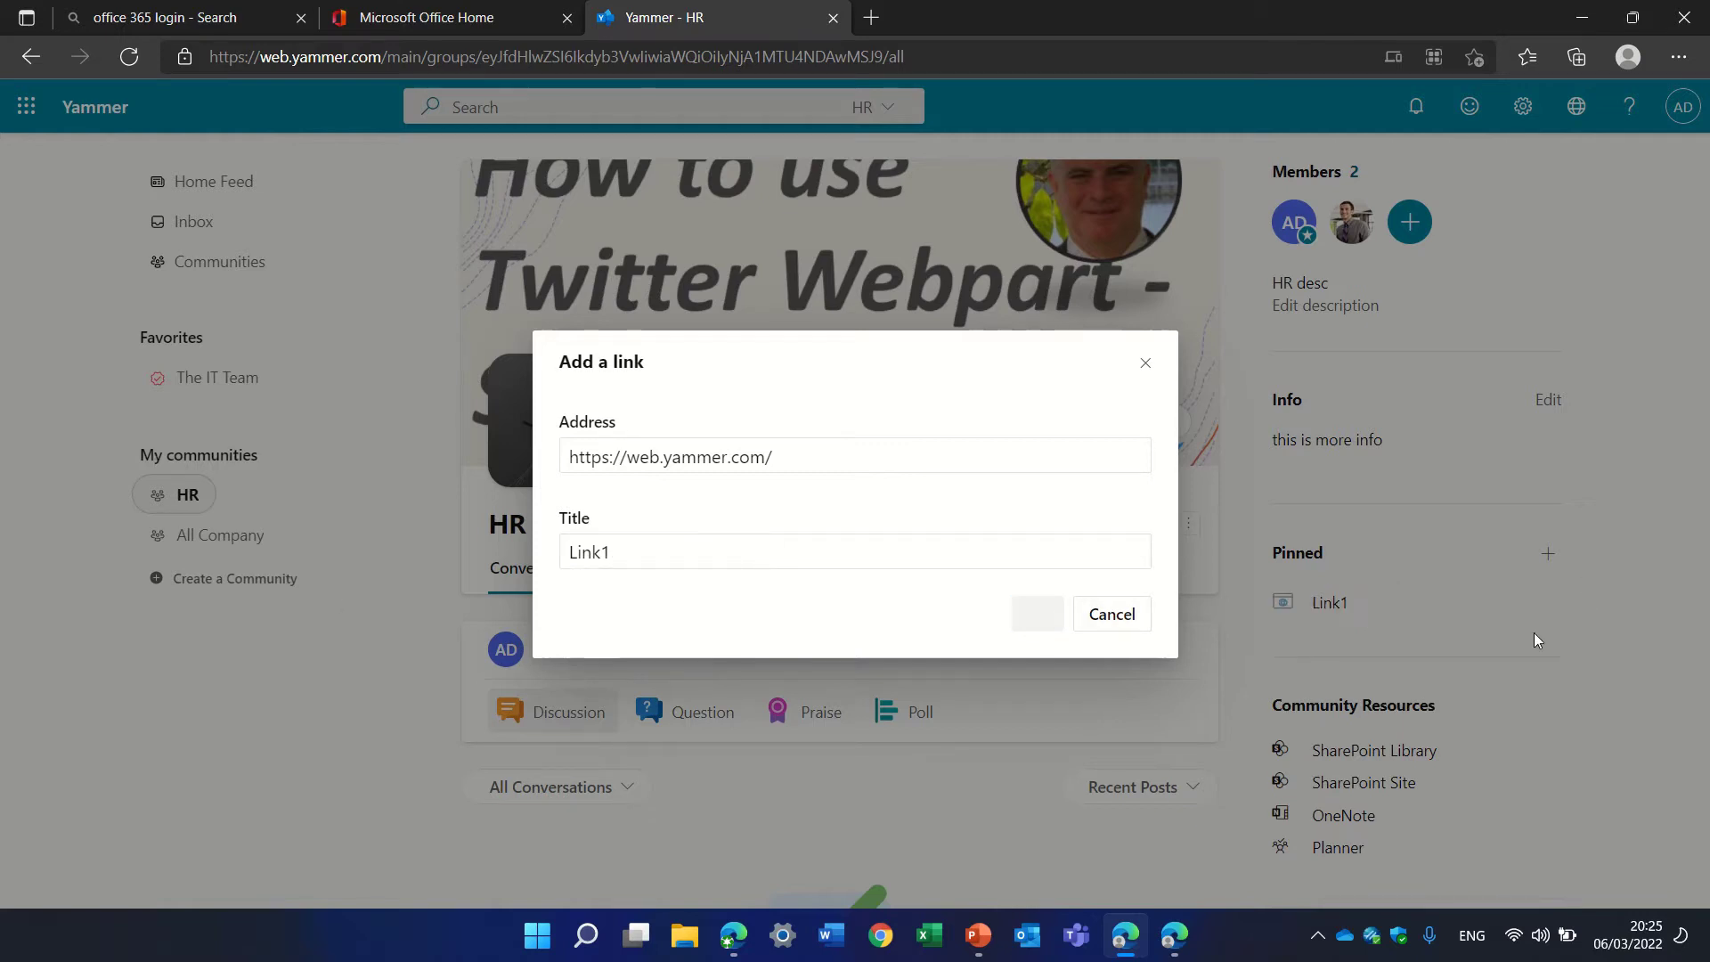
Step: Examine the HR community's Planner plan and SharePoint document library, dismissing the site design prompt, and return to the Yammer community
scroll(1695, 335, down, 2)
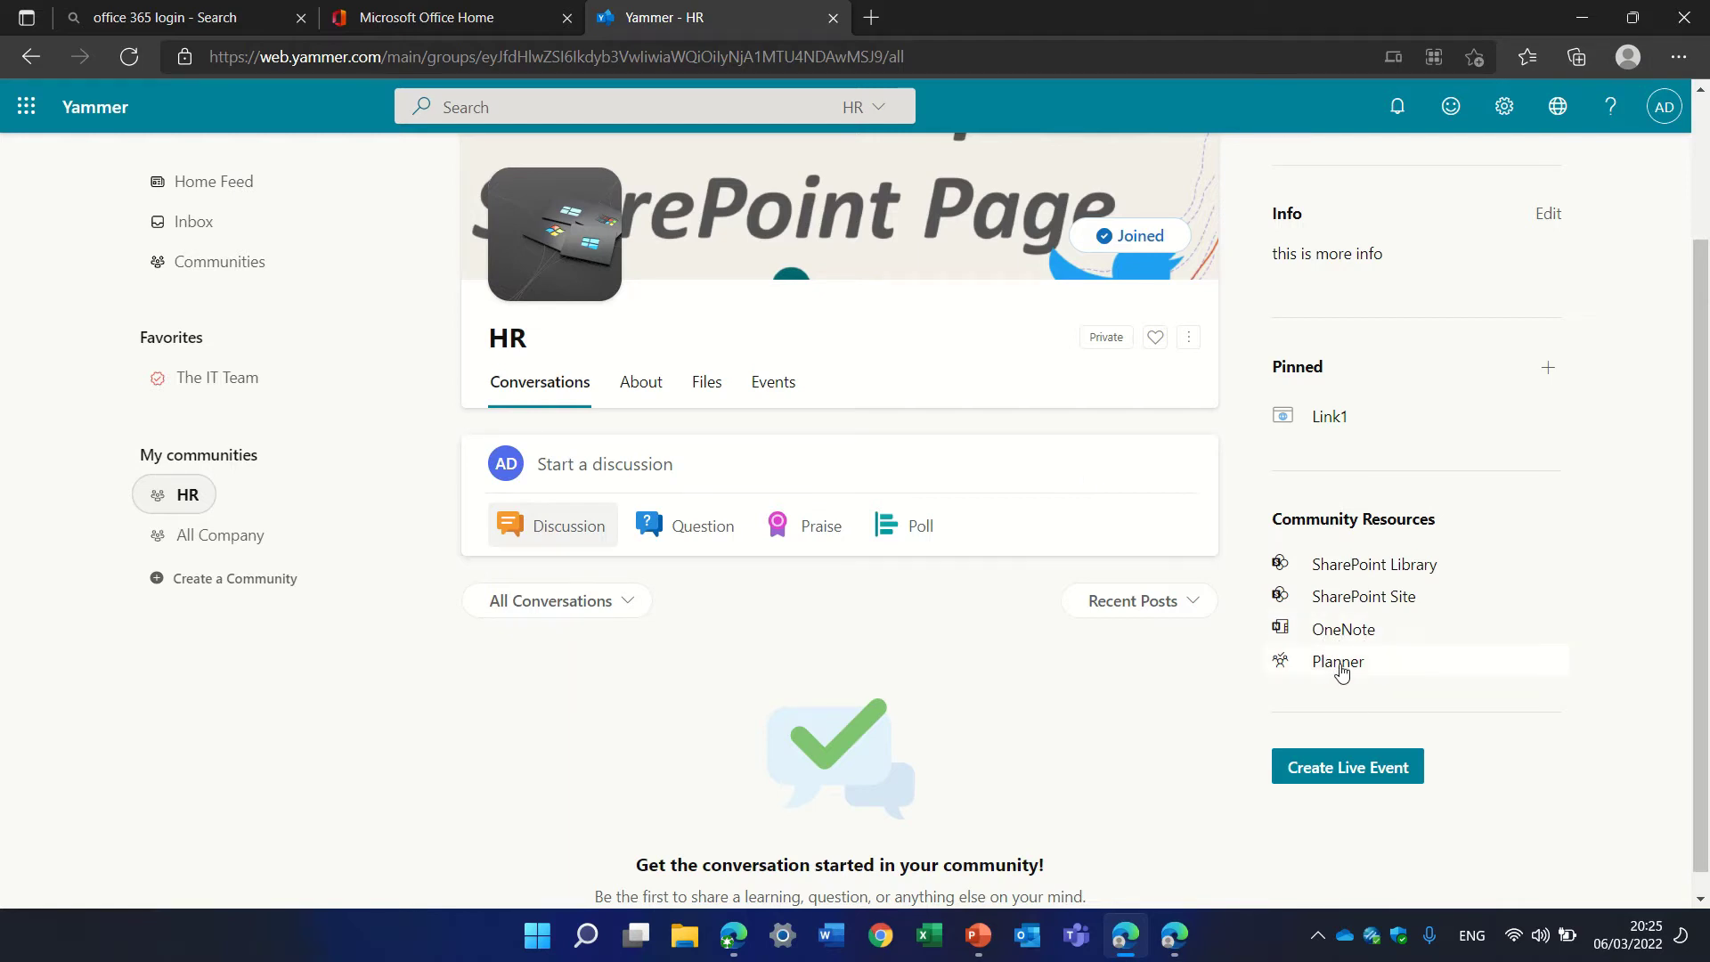
click(1338, 662)
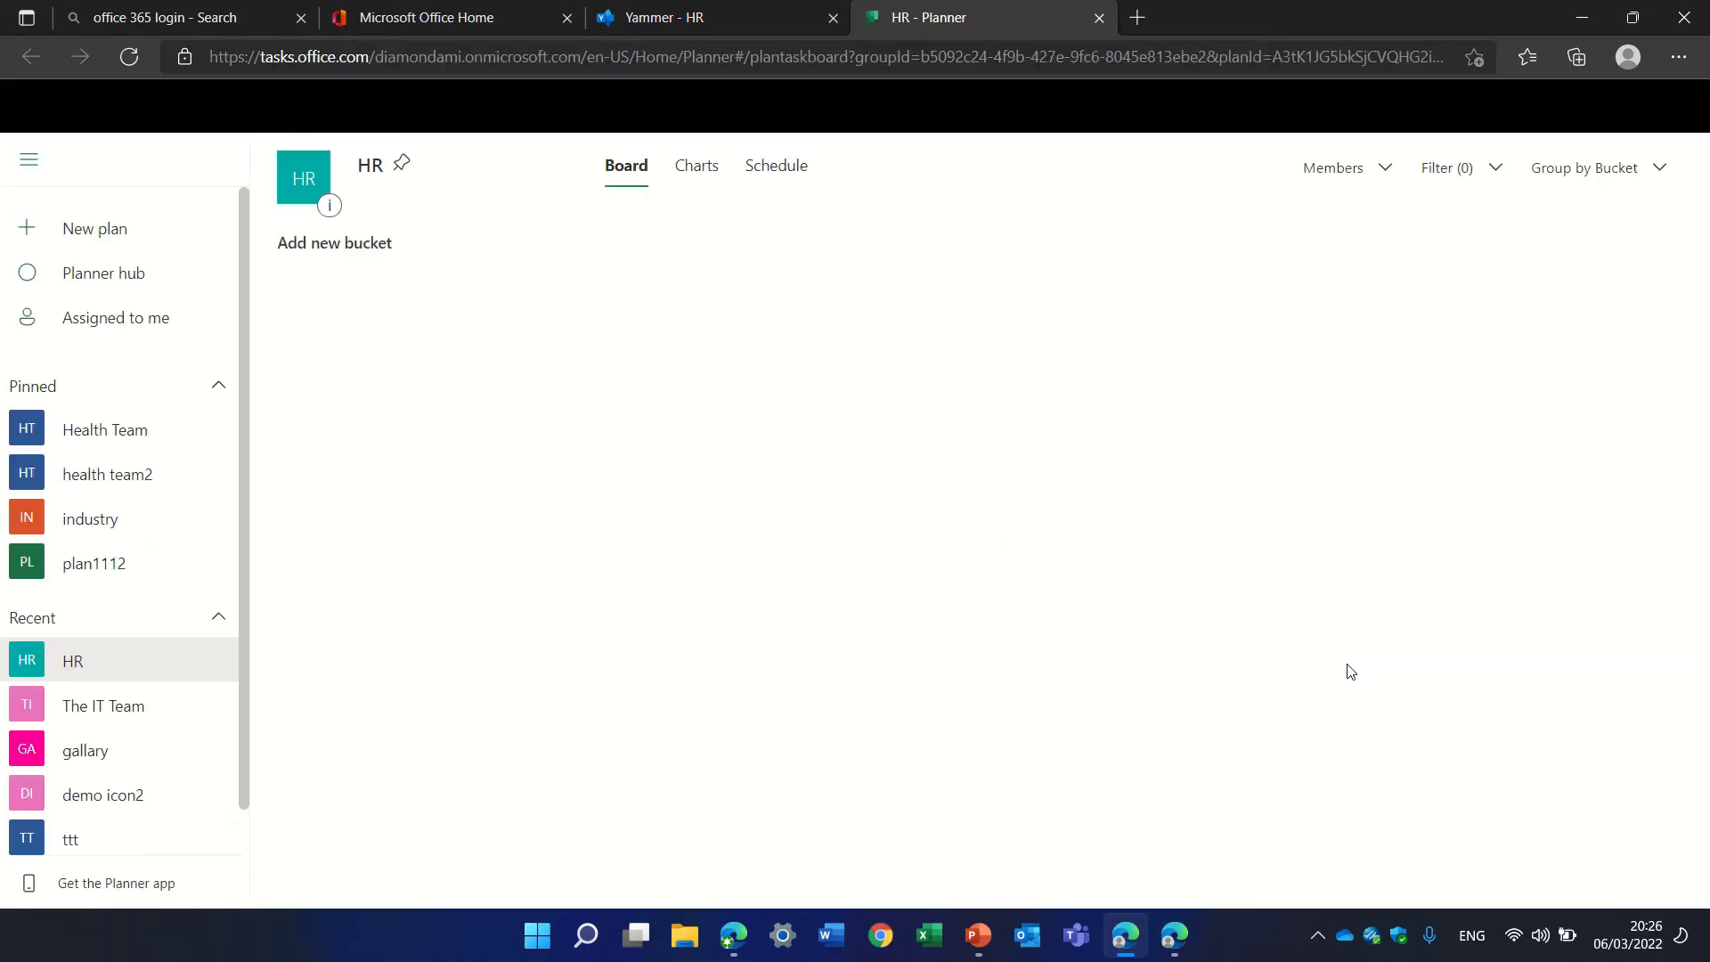
click(1099, 18)
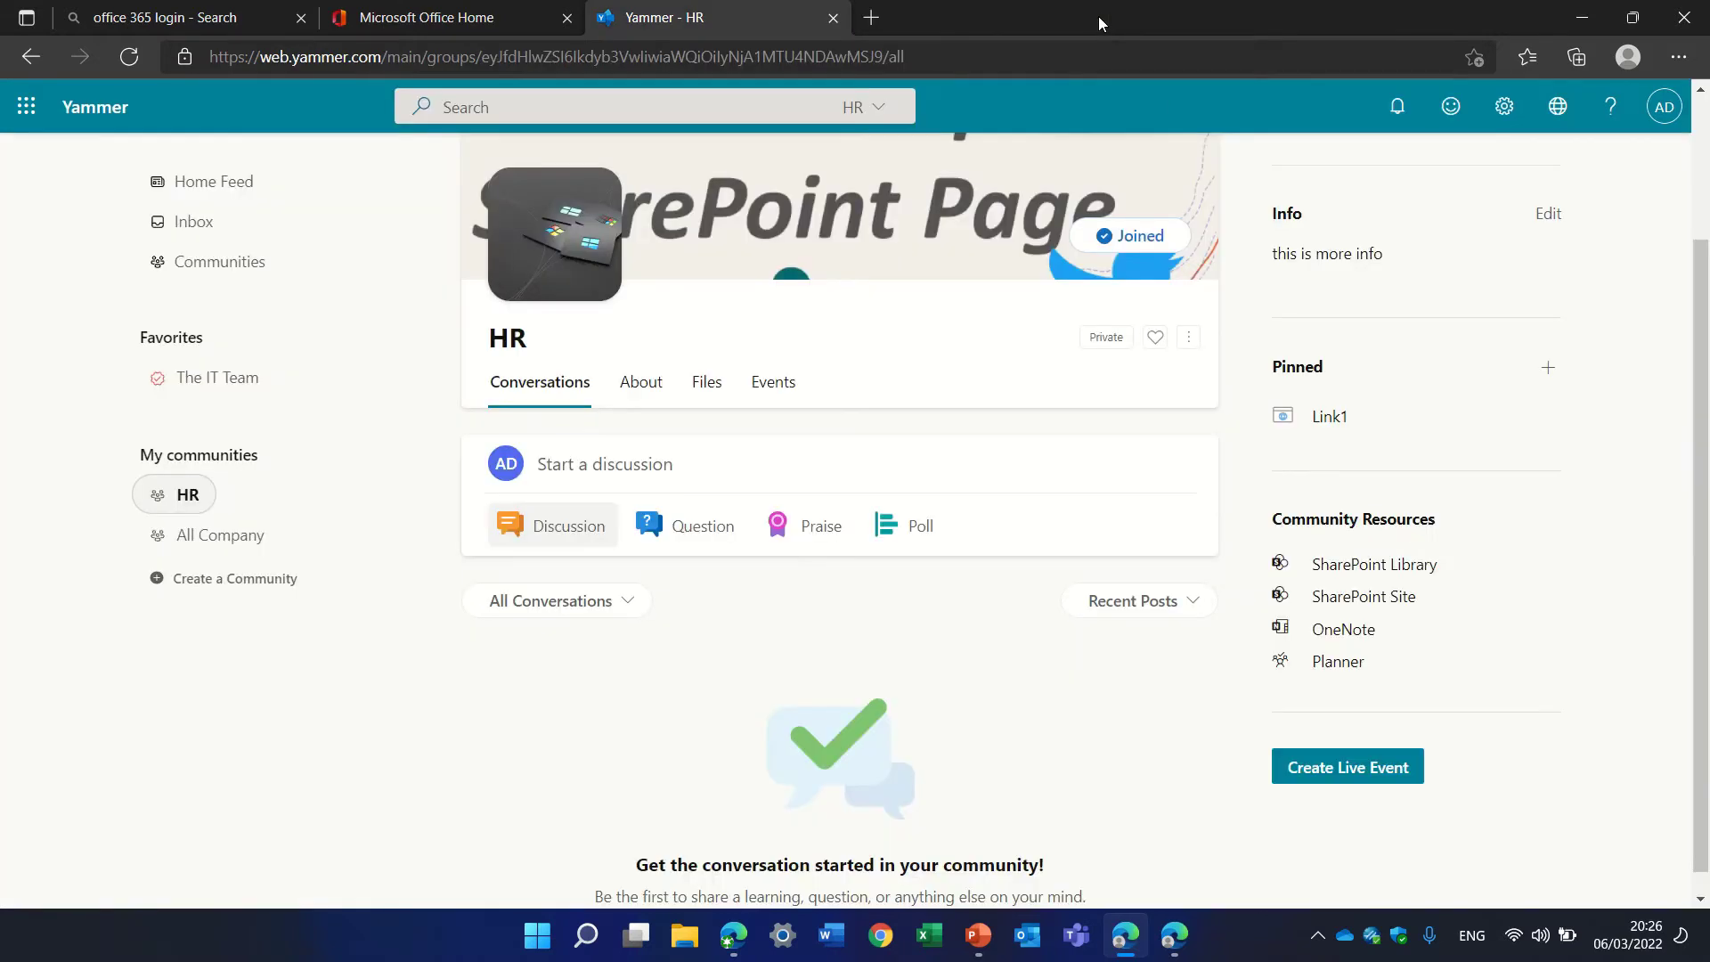
click(1392, 568)
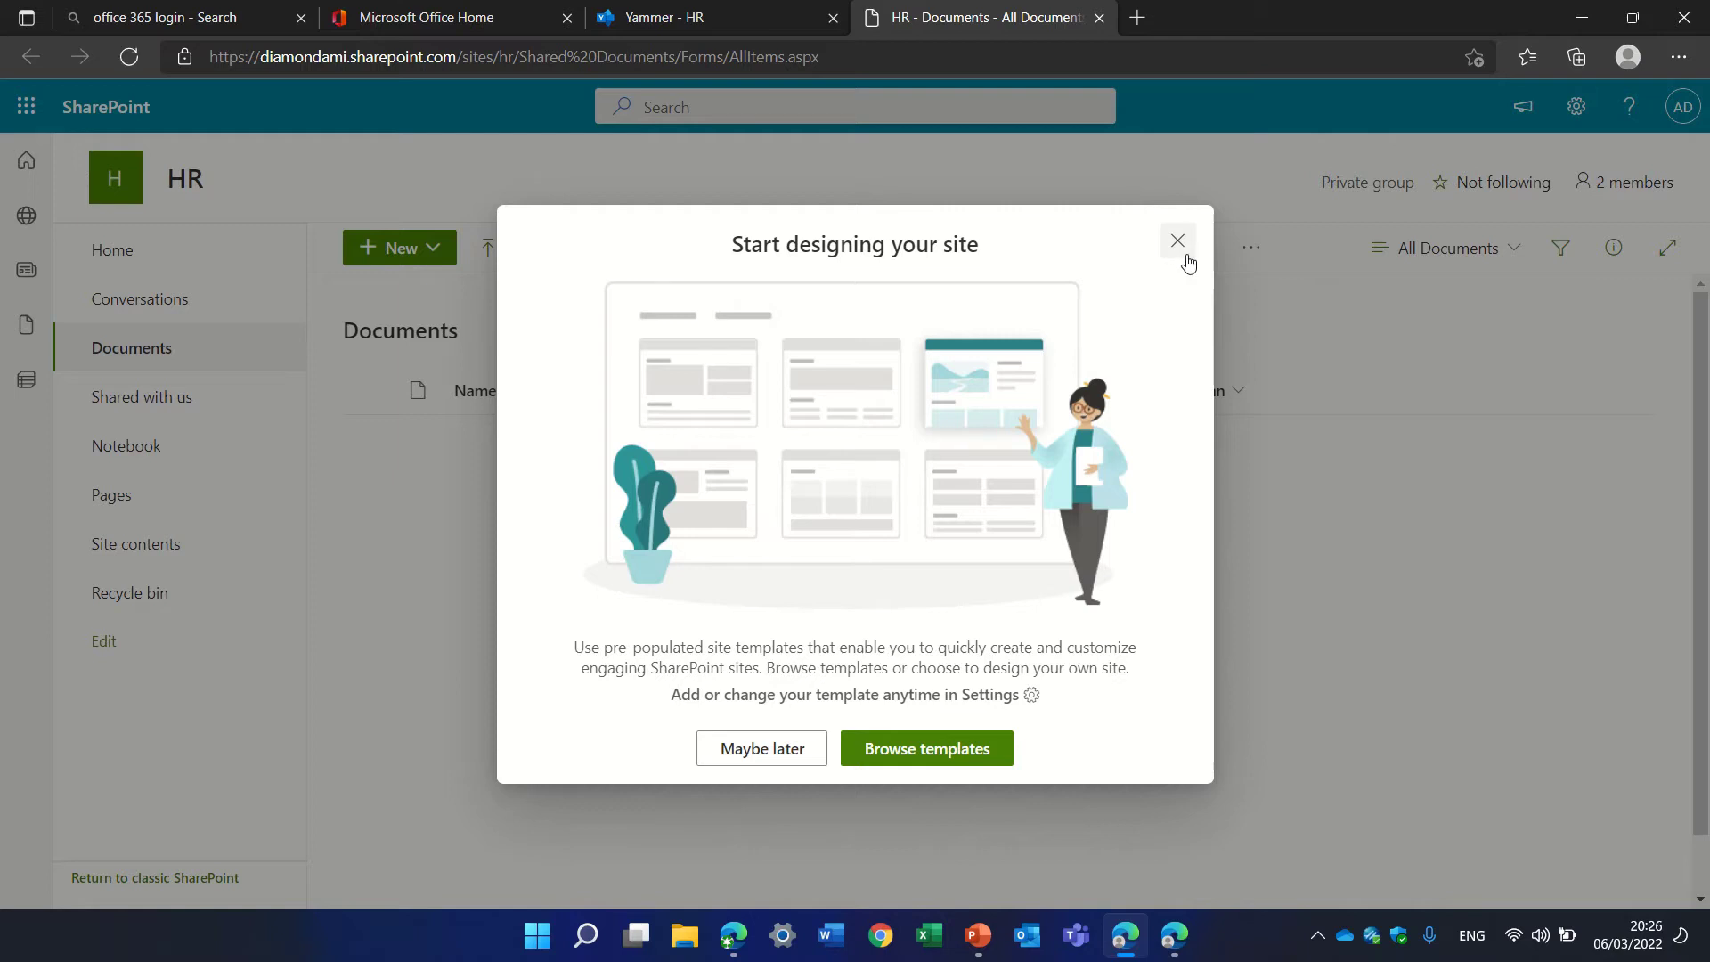
click(1178, 244)
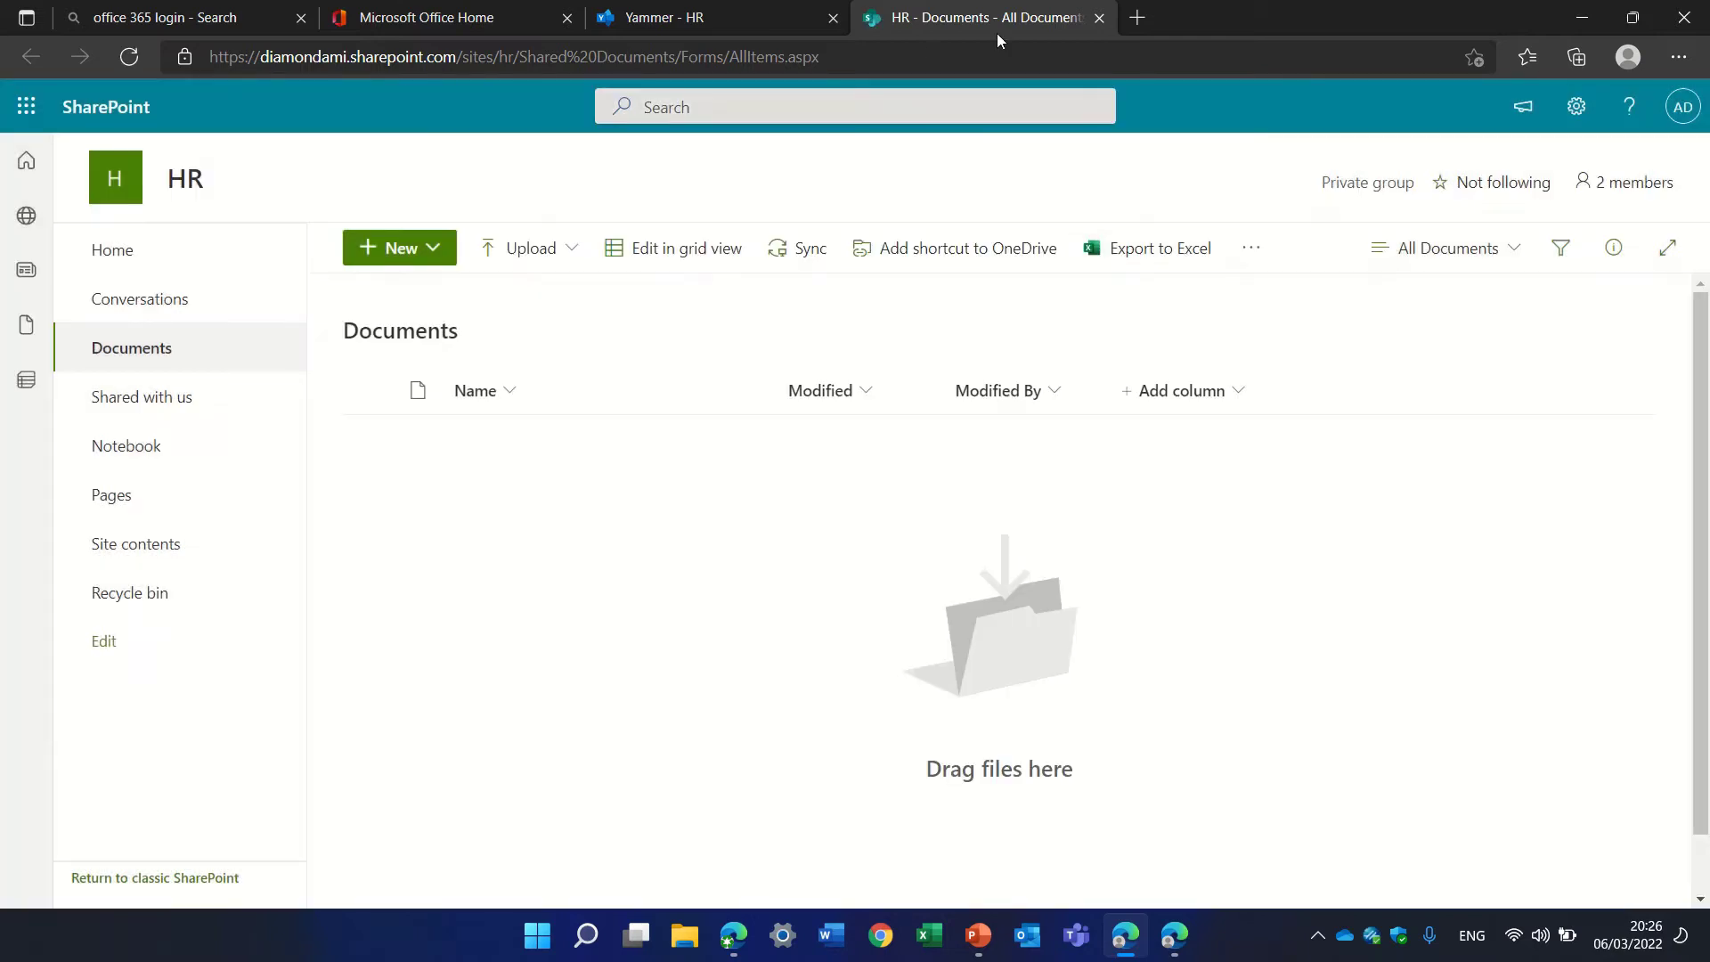
click(702, 24)
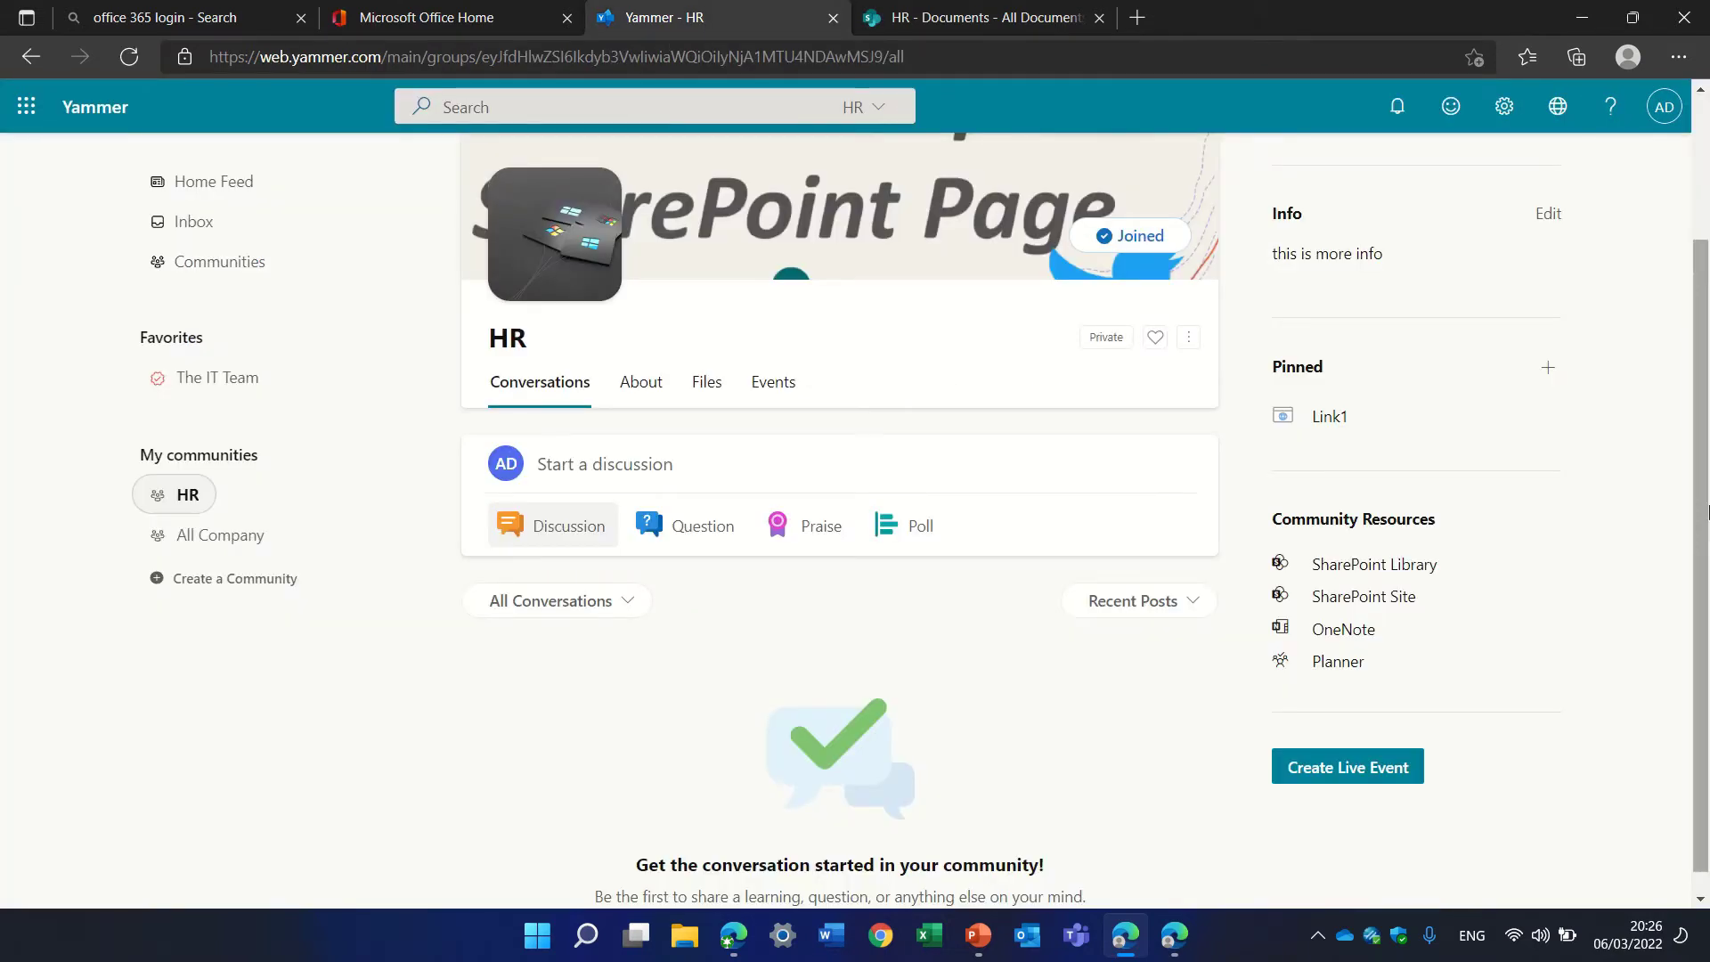
Step: Review the HR community's About insights, Files library and Events page
scroll(1707, 510, down, 1)
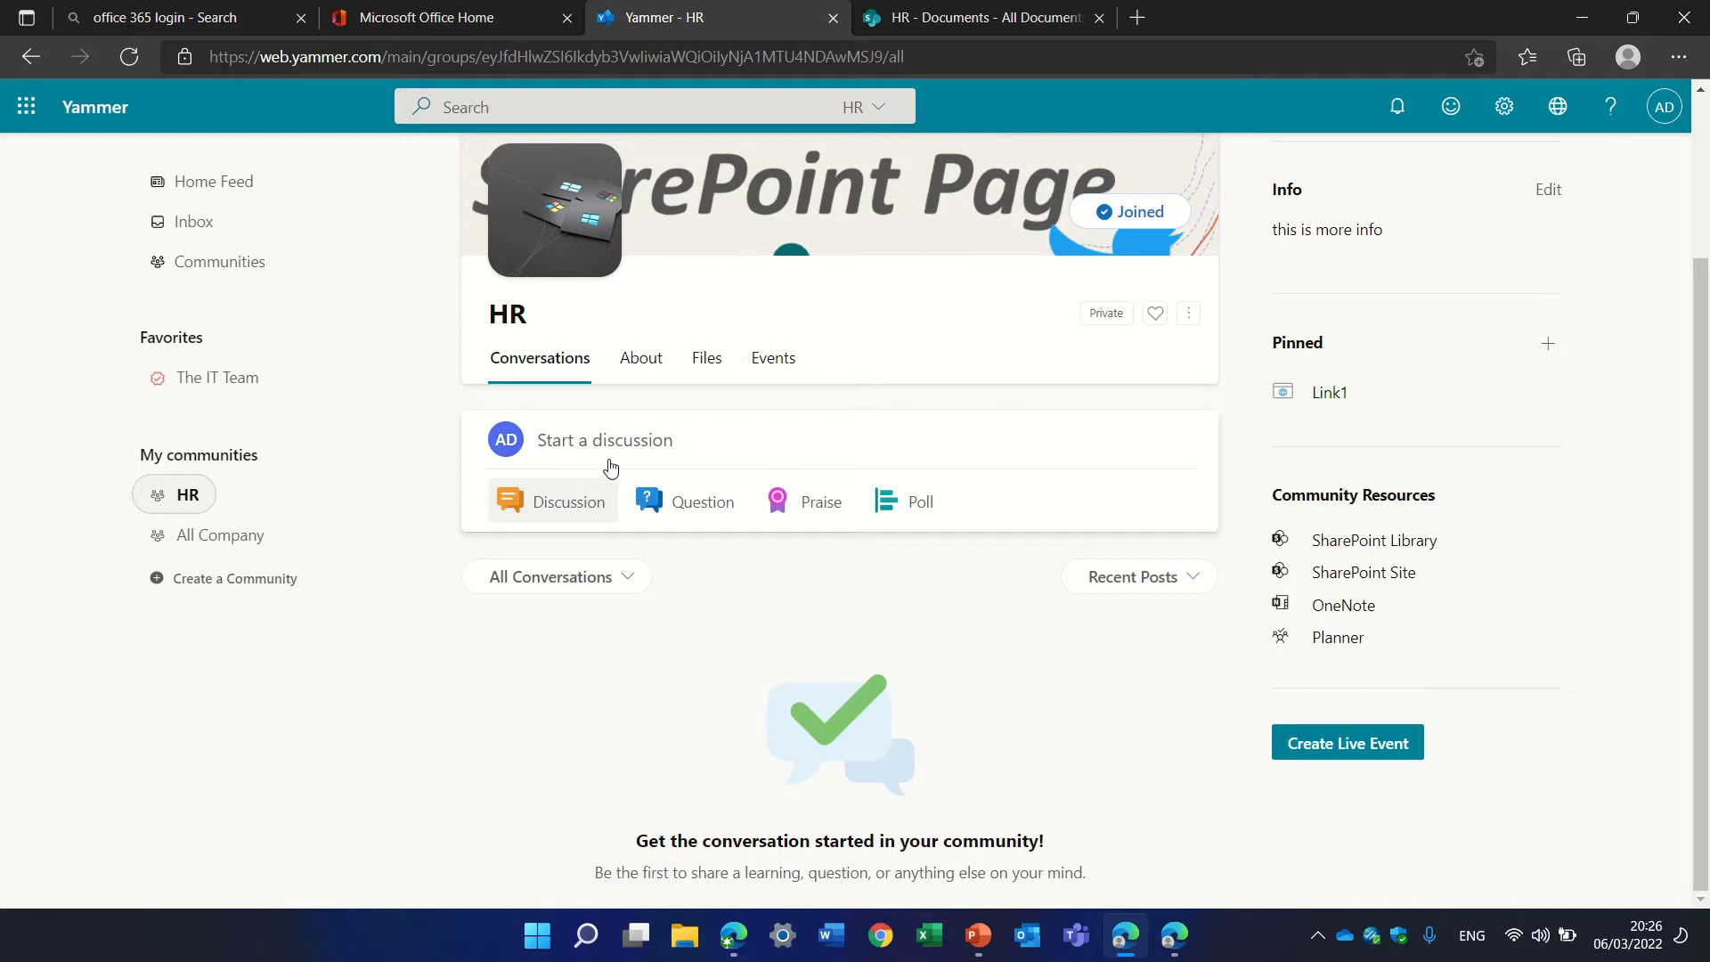
click(641, 357)
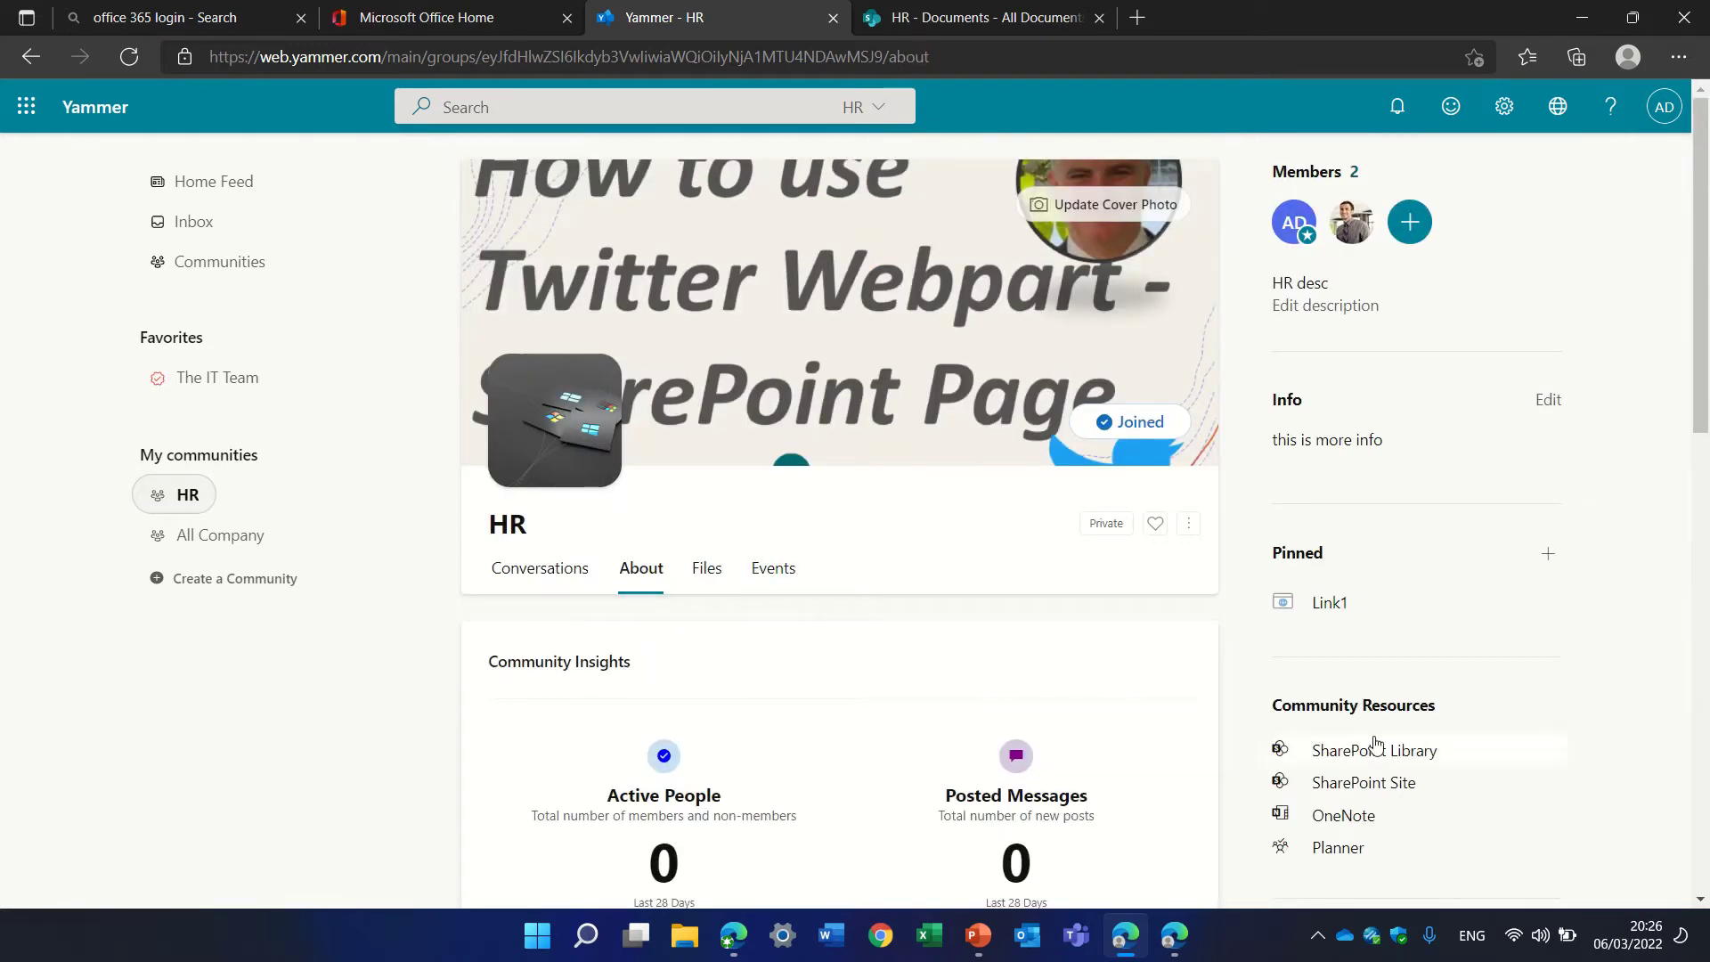
scroll(1701, 441, down, 2)
drag(1702, 441, 1702, 303)
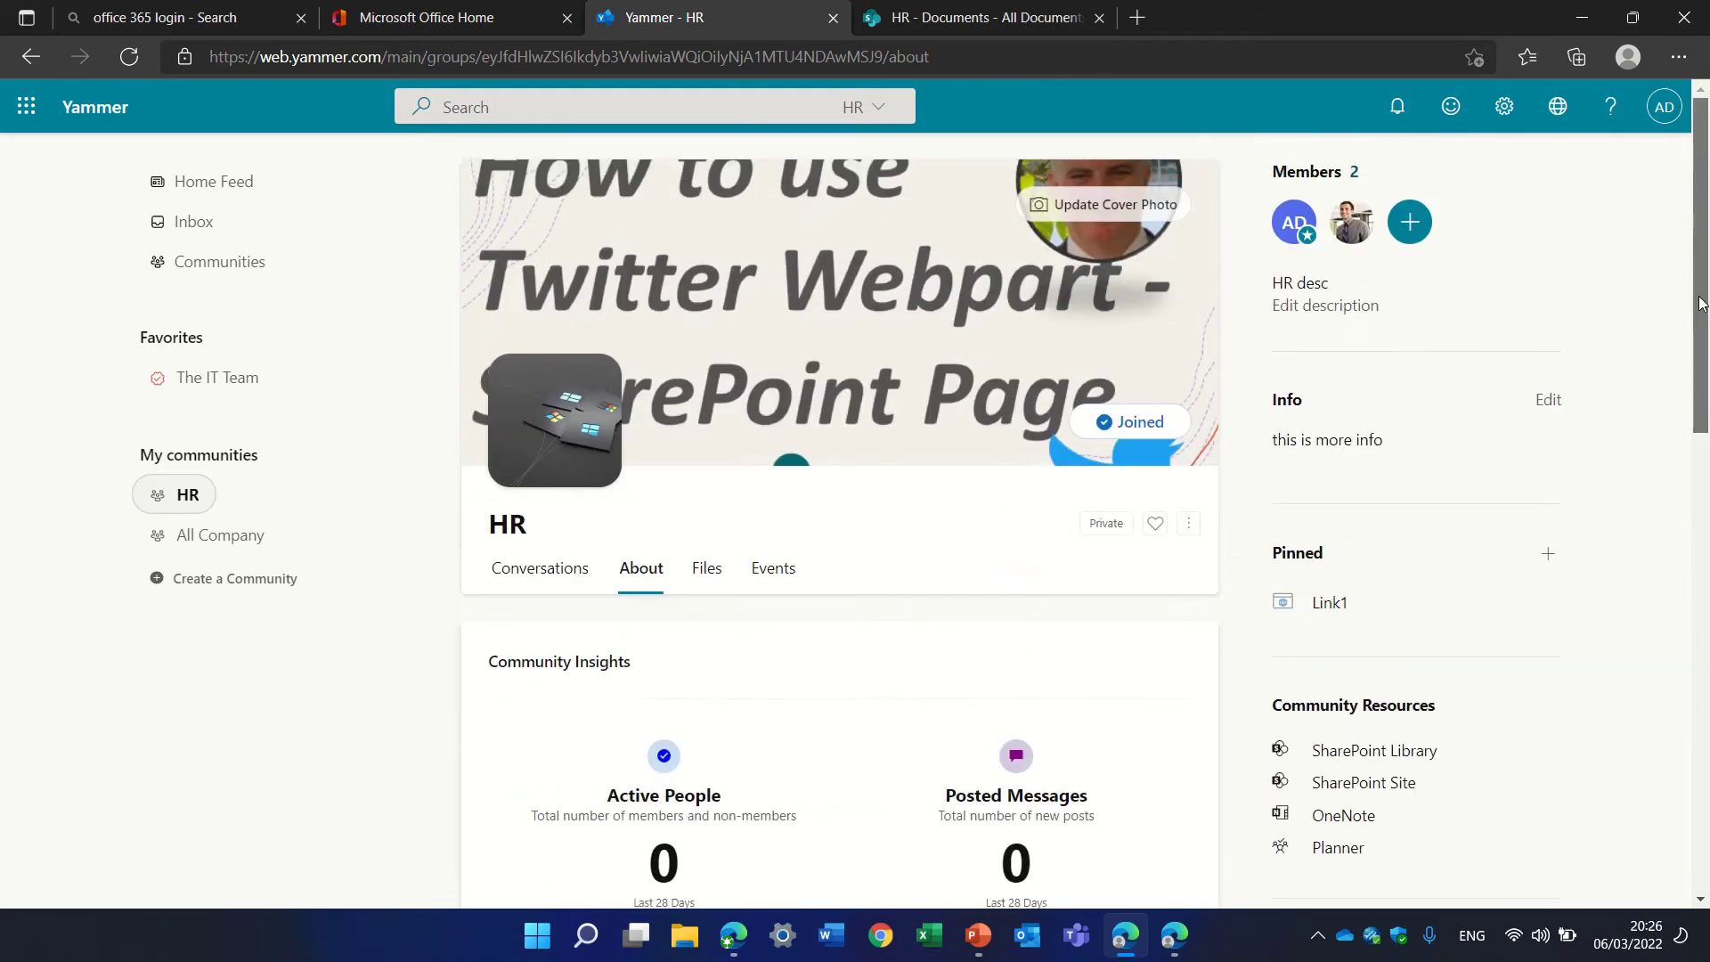
click(705, 567)
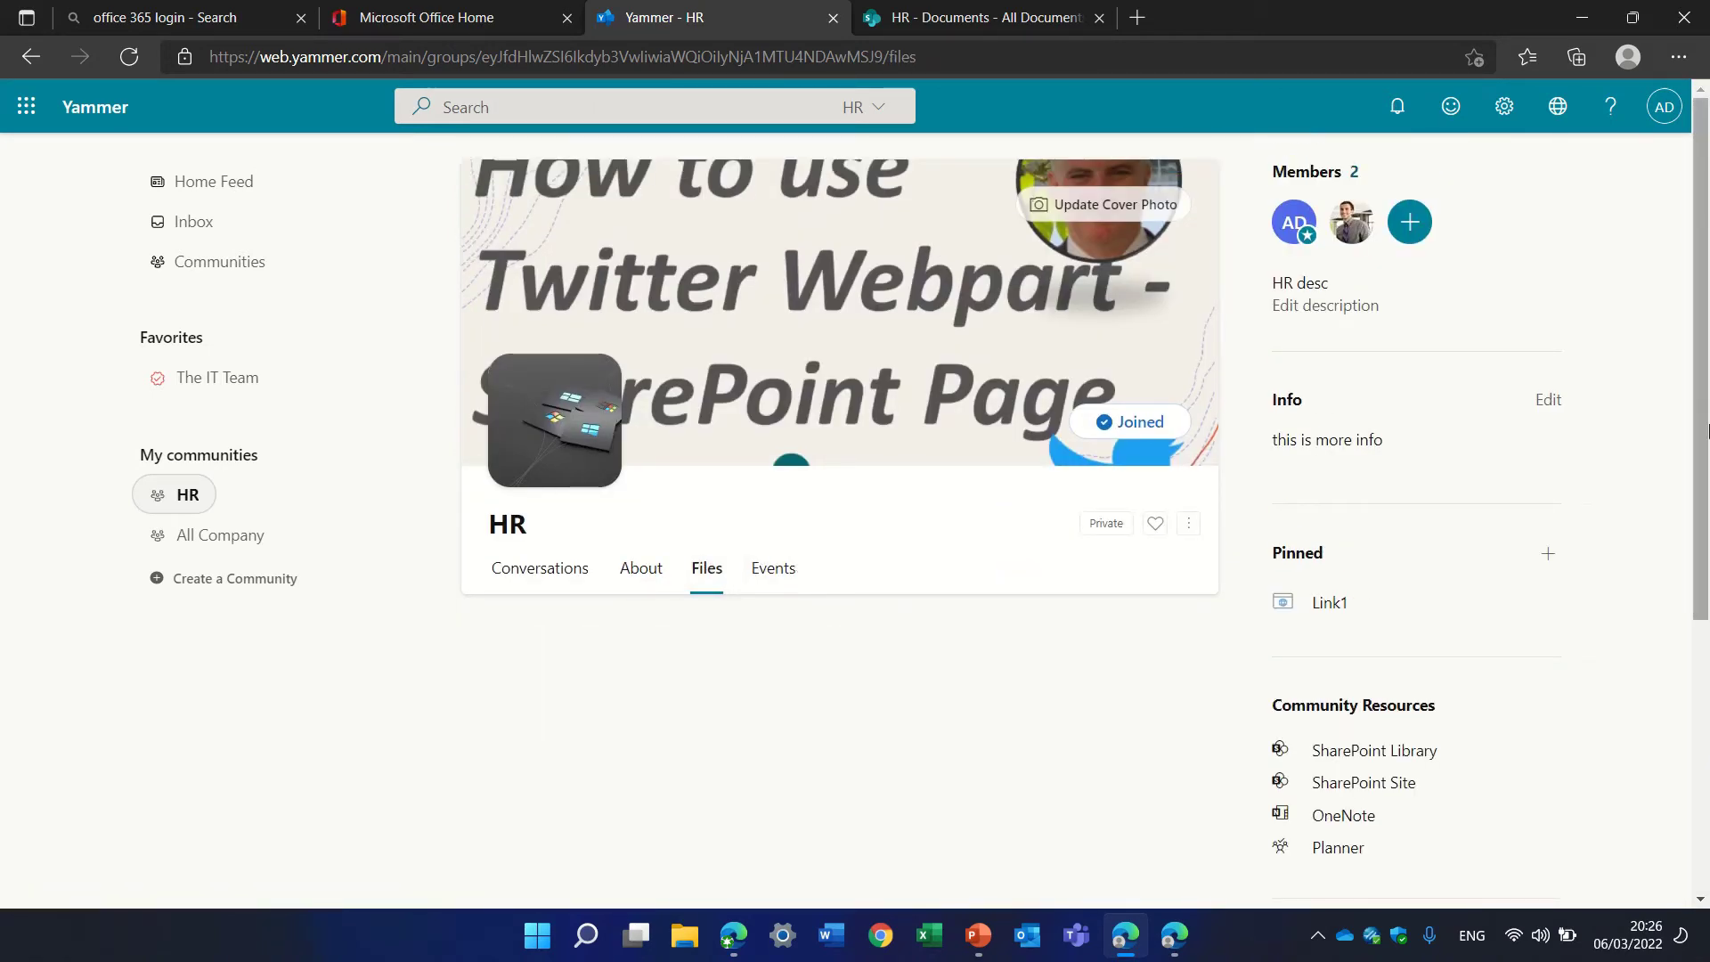
drag(1702, 255, 1693, 420)
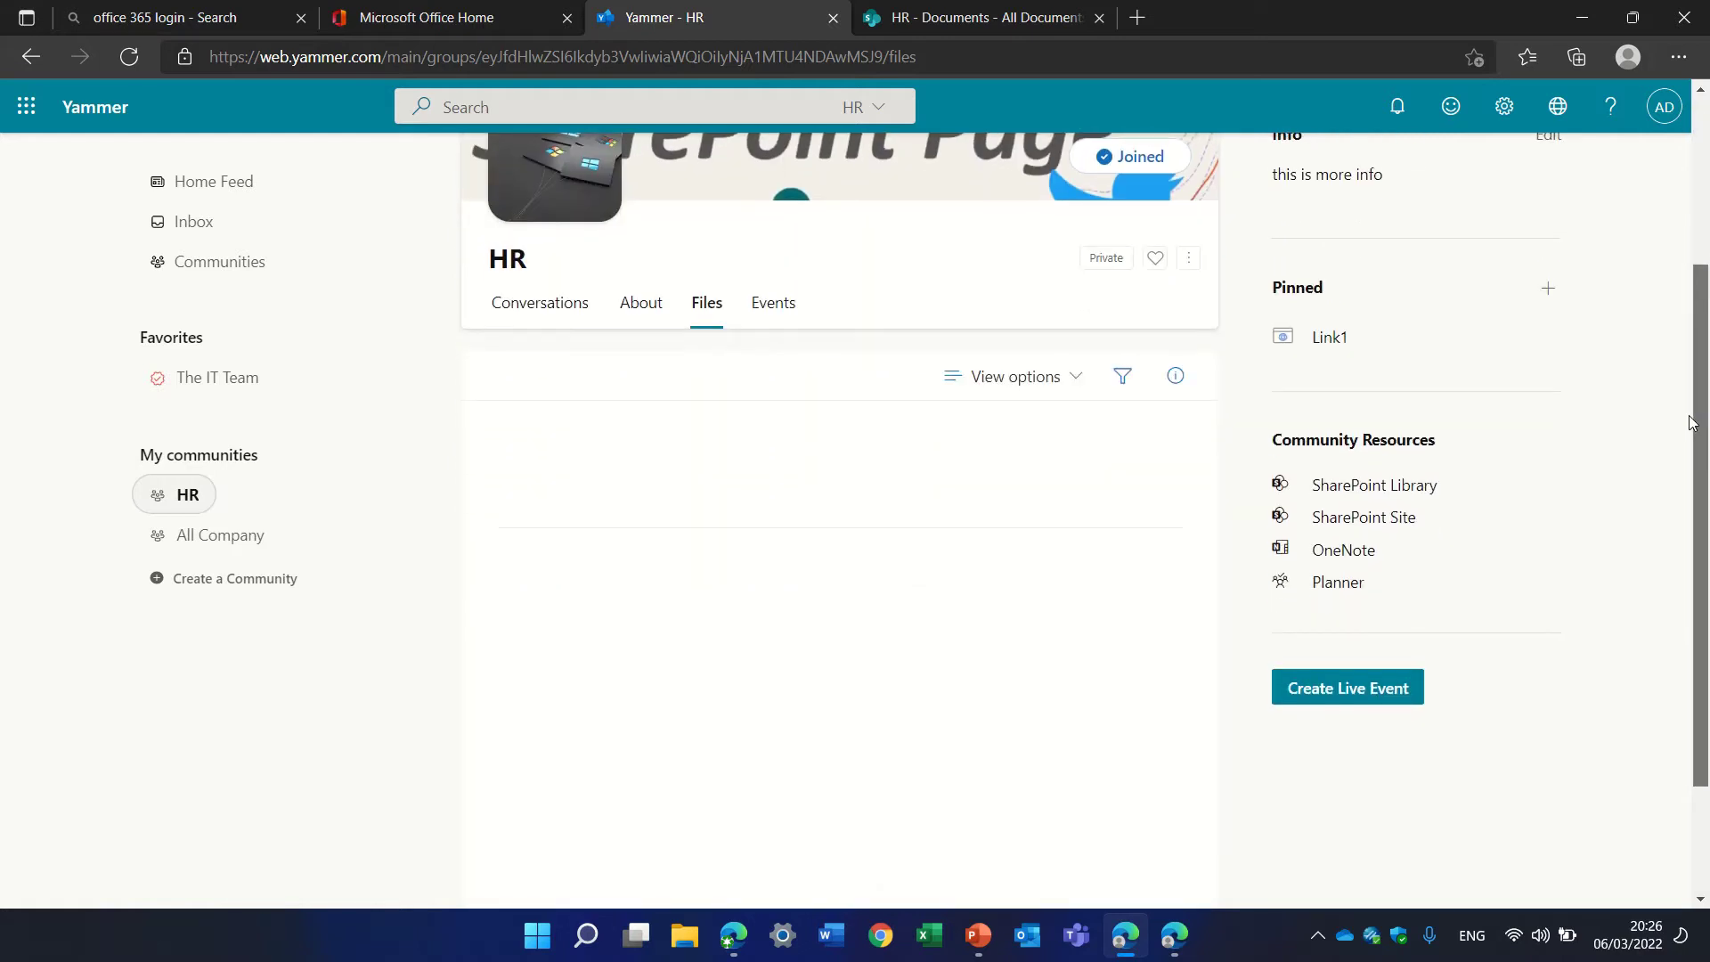
scroll(1691, 382, up, 1)
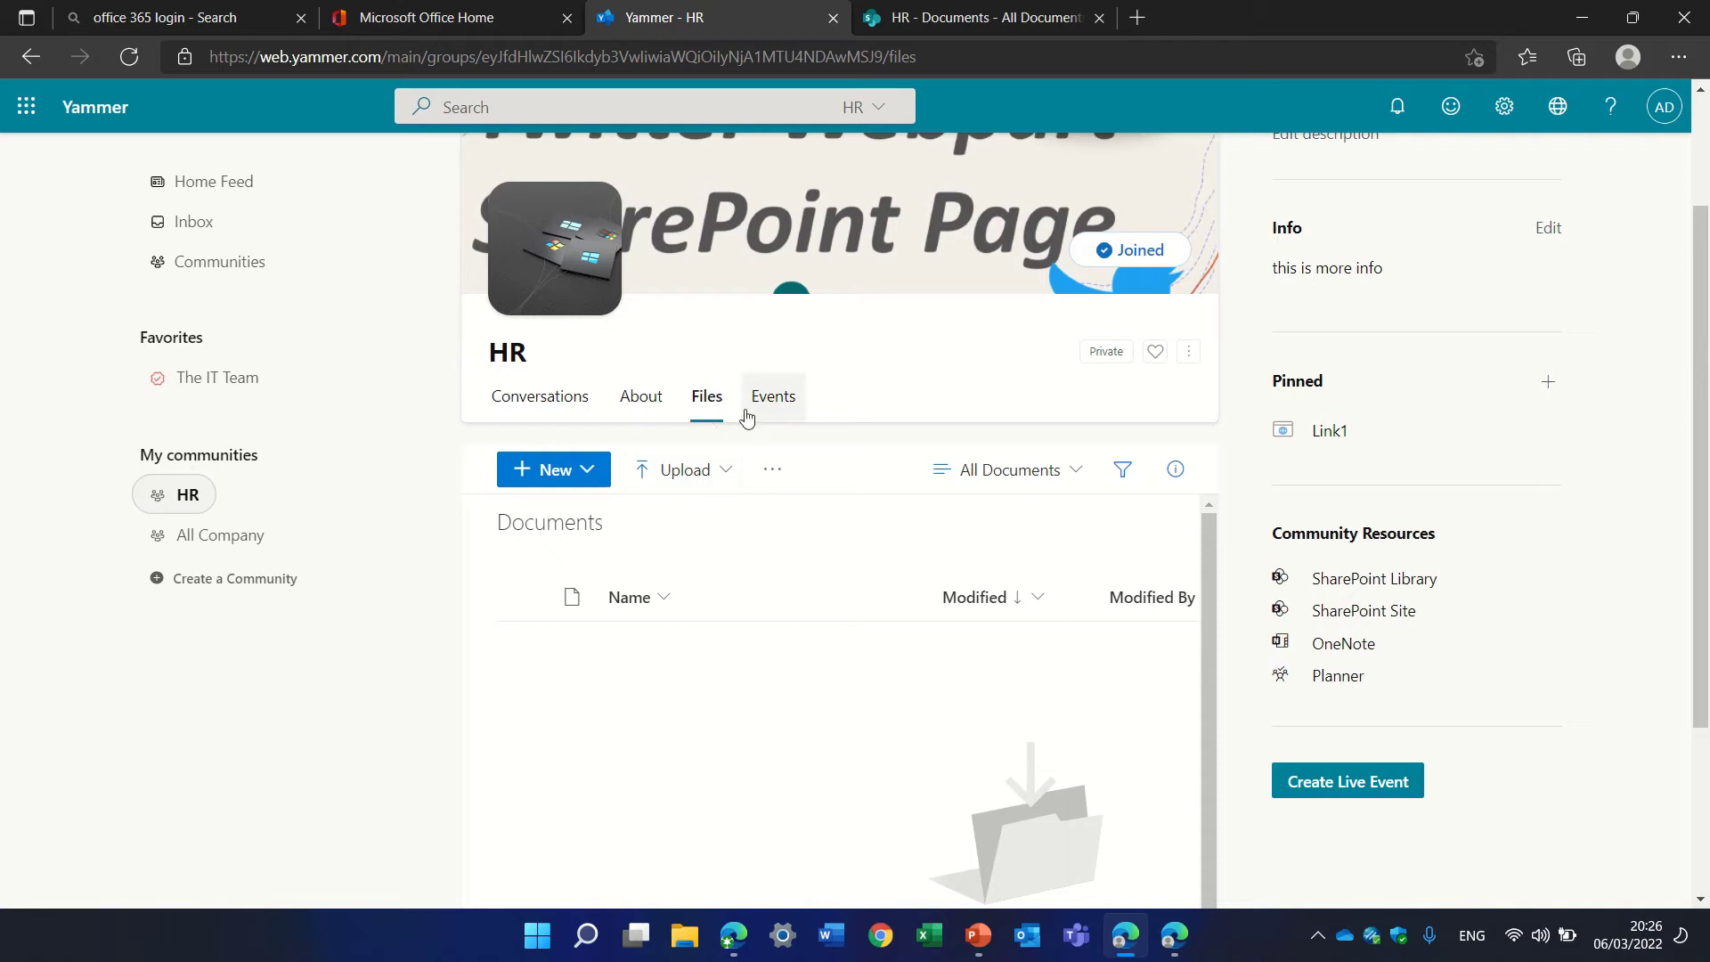
click(785, 397)
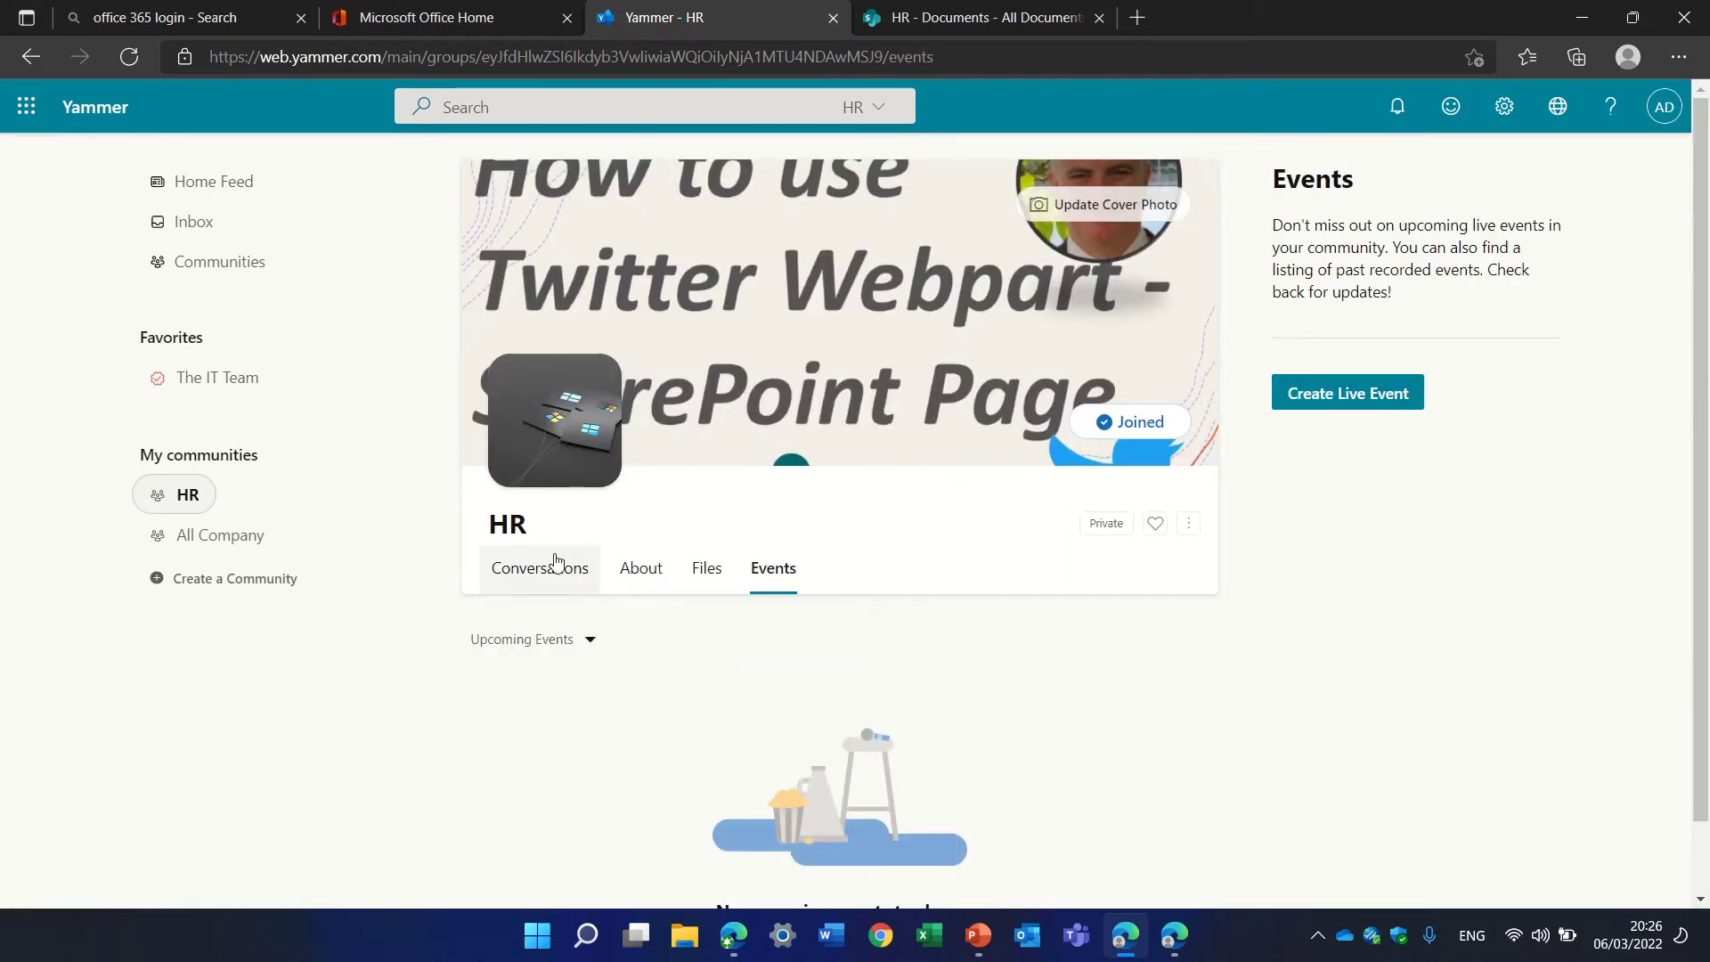
Step: Start a discussion in the HR community's conversations with the text "Hello" and add the Marketing Assistant as a recipient
click(556, 565)
scroll(1705, 257, down, 4)
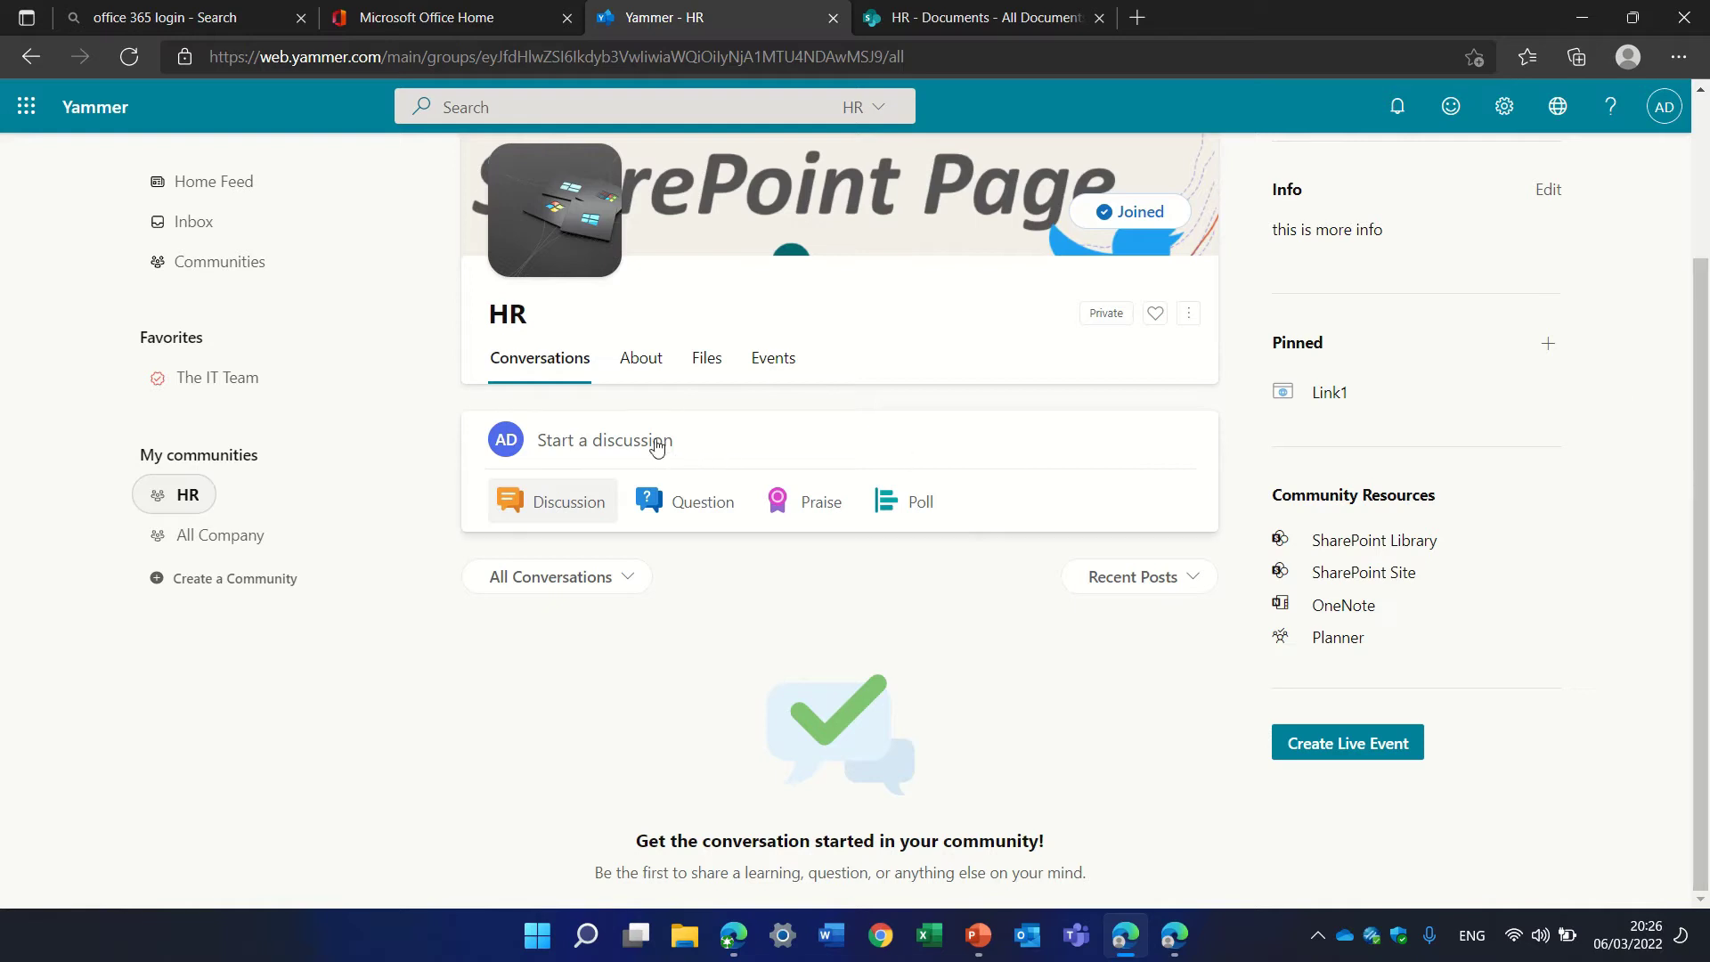
click(660, 447)
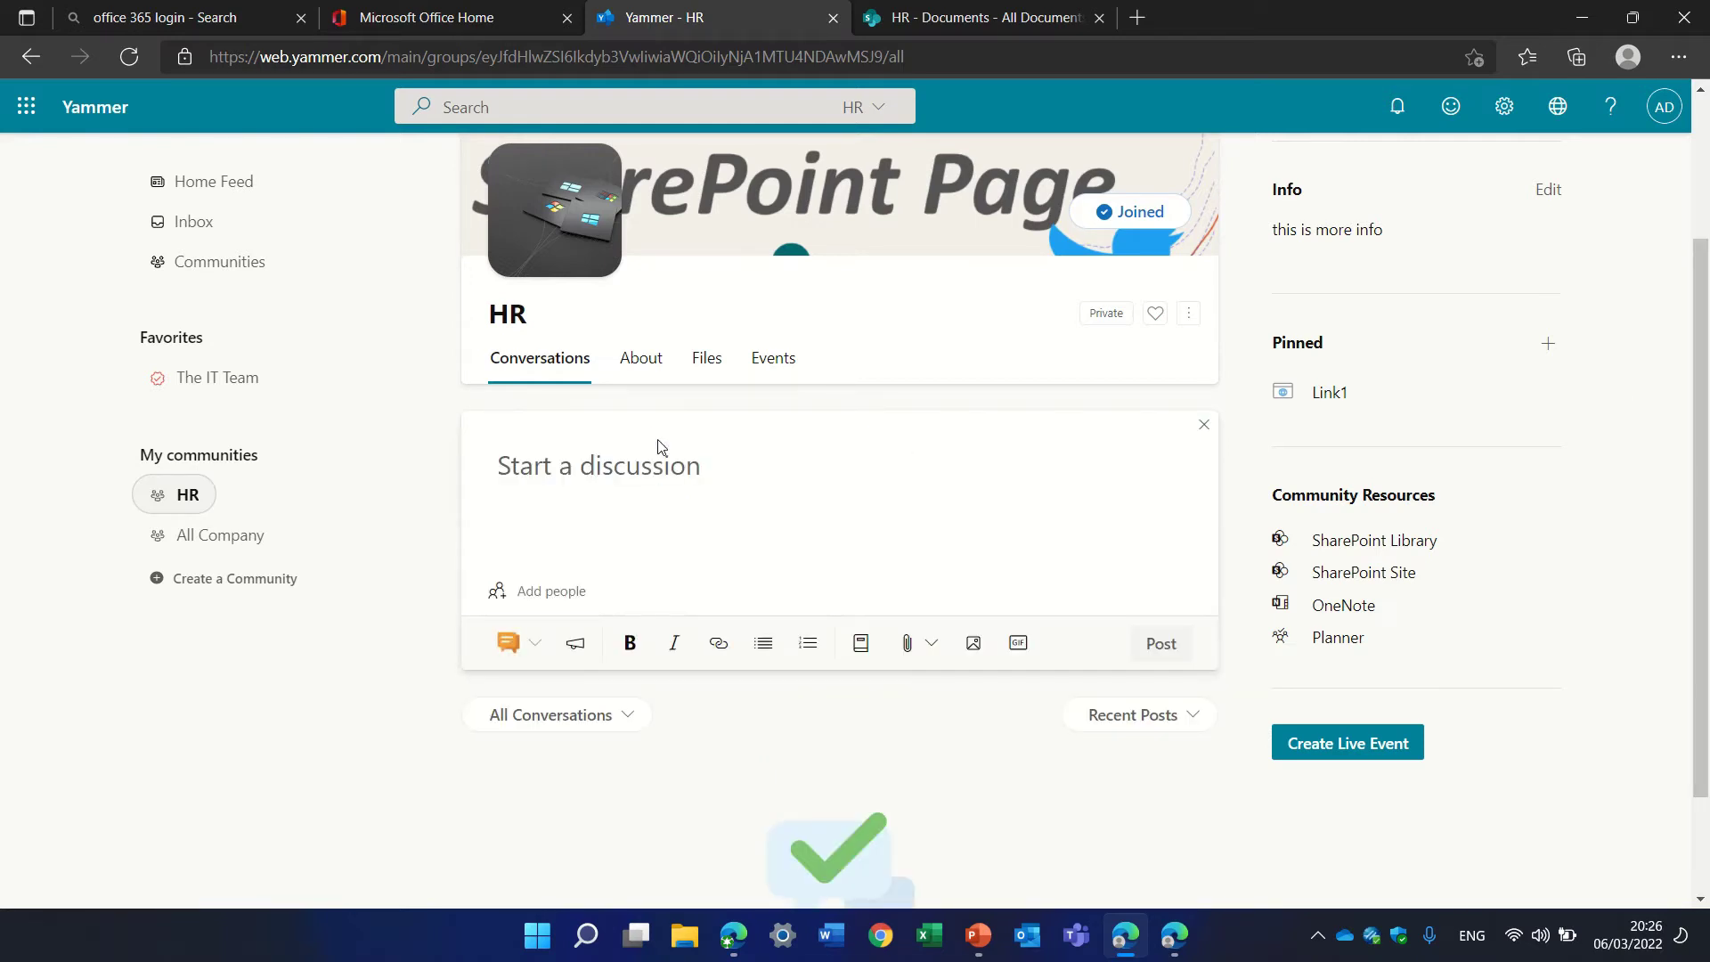
text(Hello)
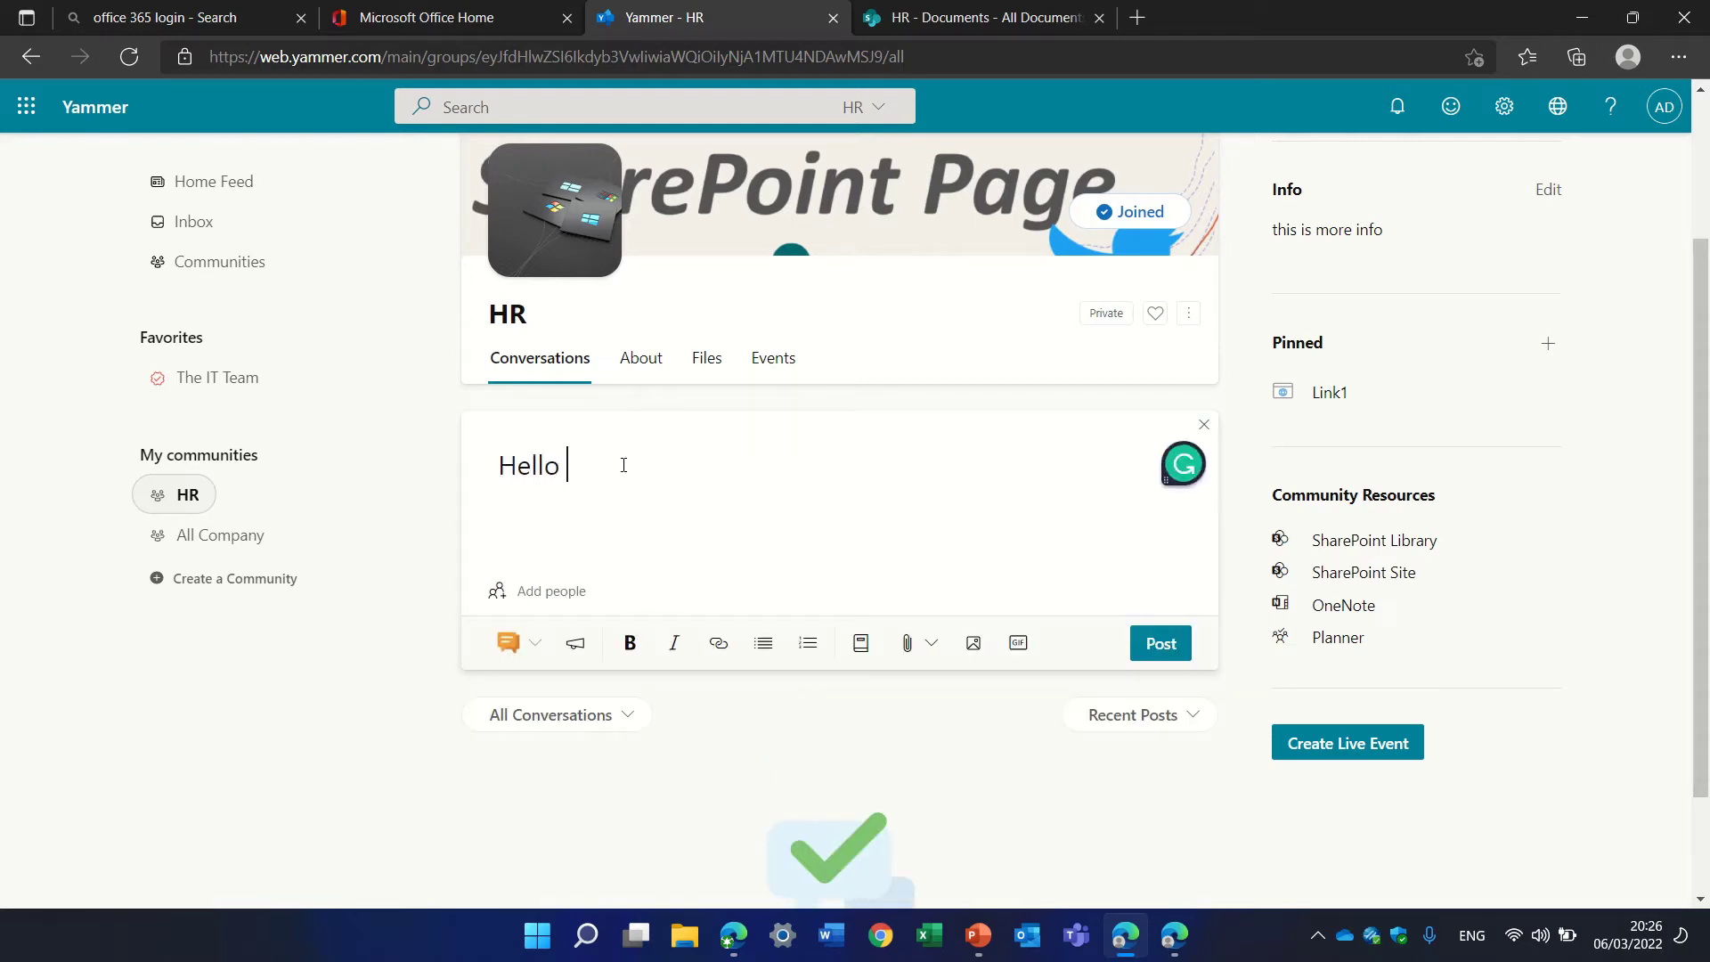
click(573, 591)
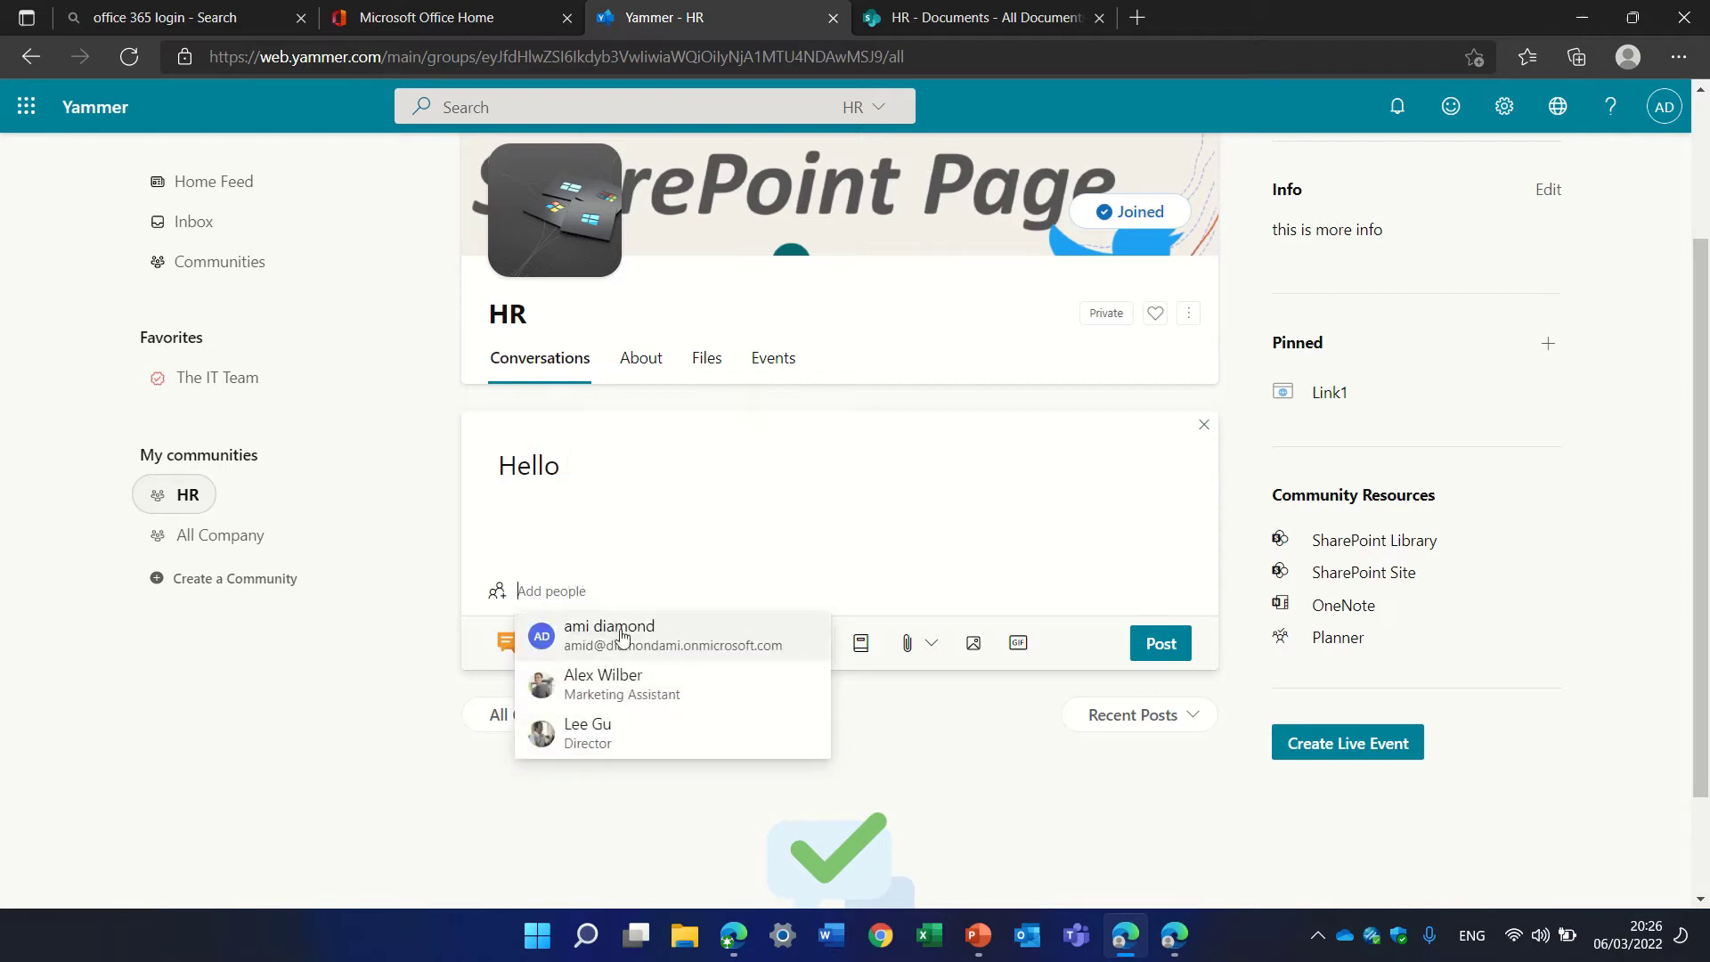
click(657, 688)
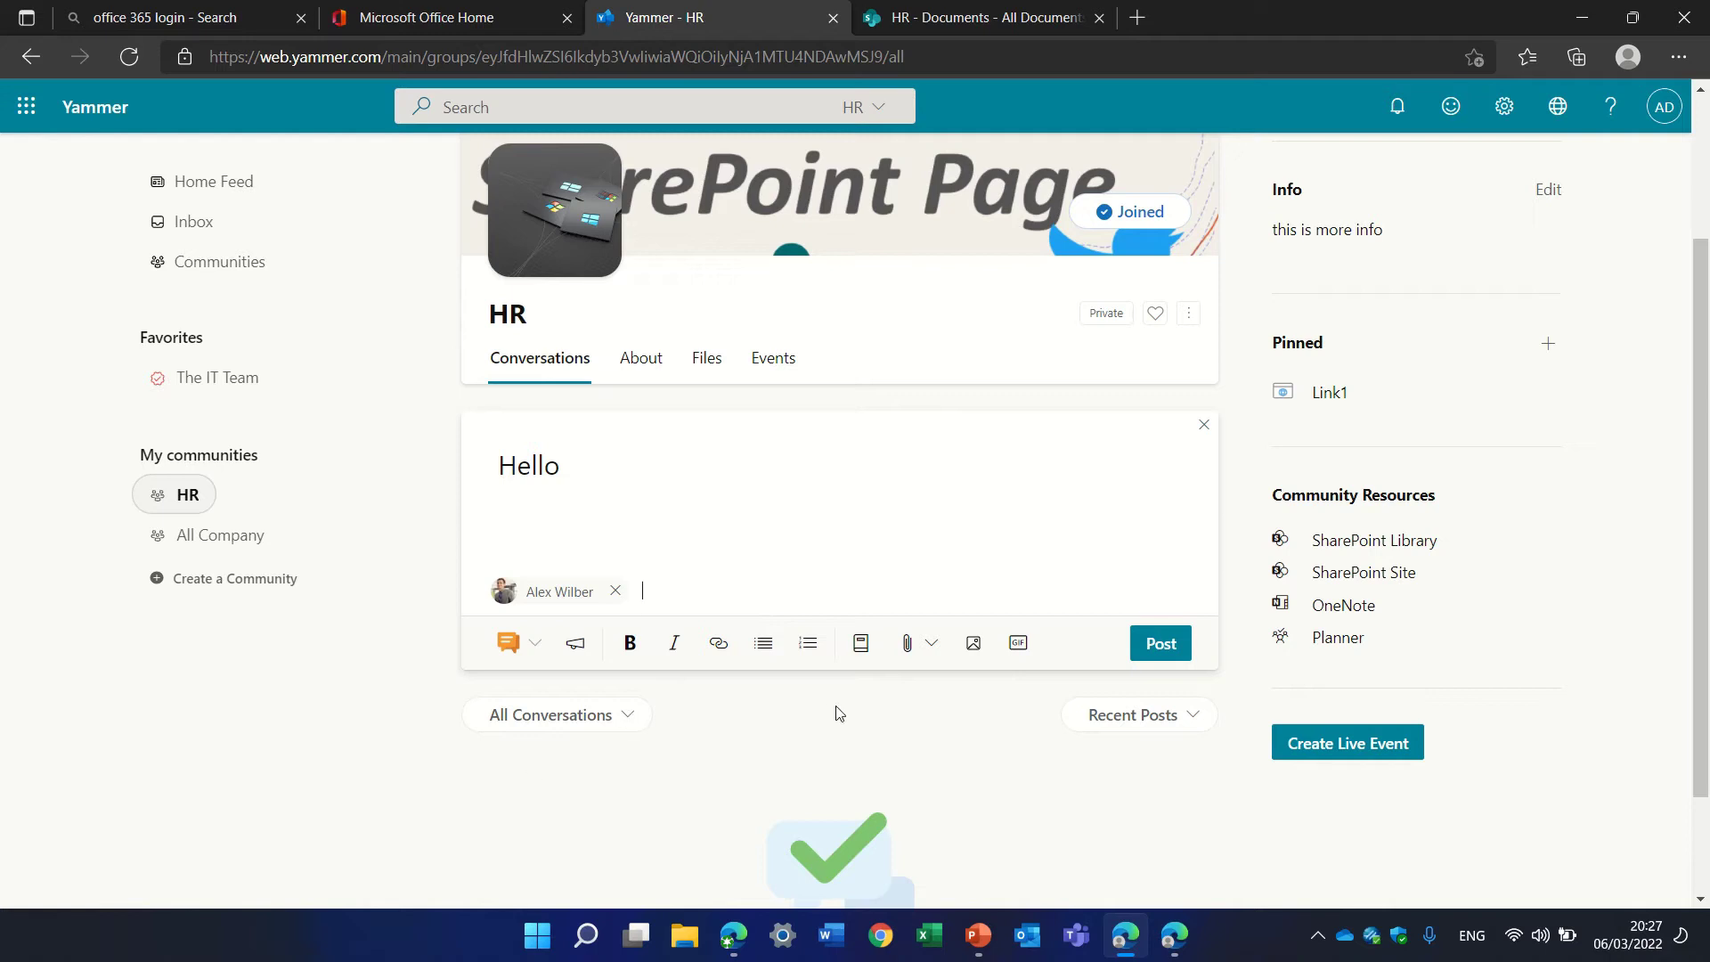
Step: Add the topics SharePoint and Microsoft Teams to the "Hello" discussion
click(861, 643)
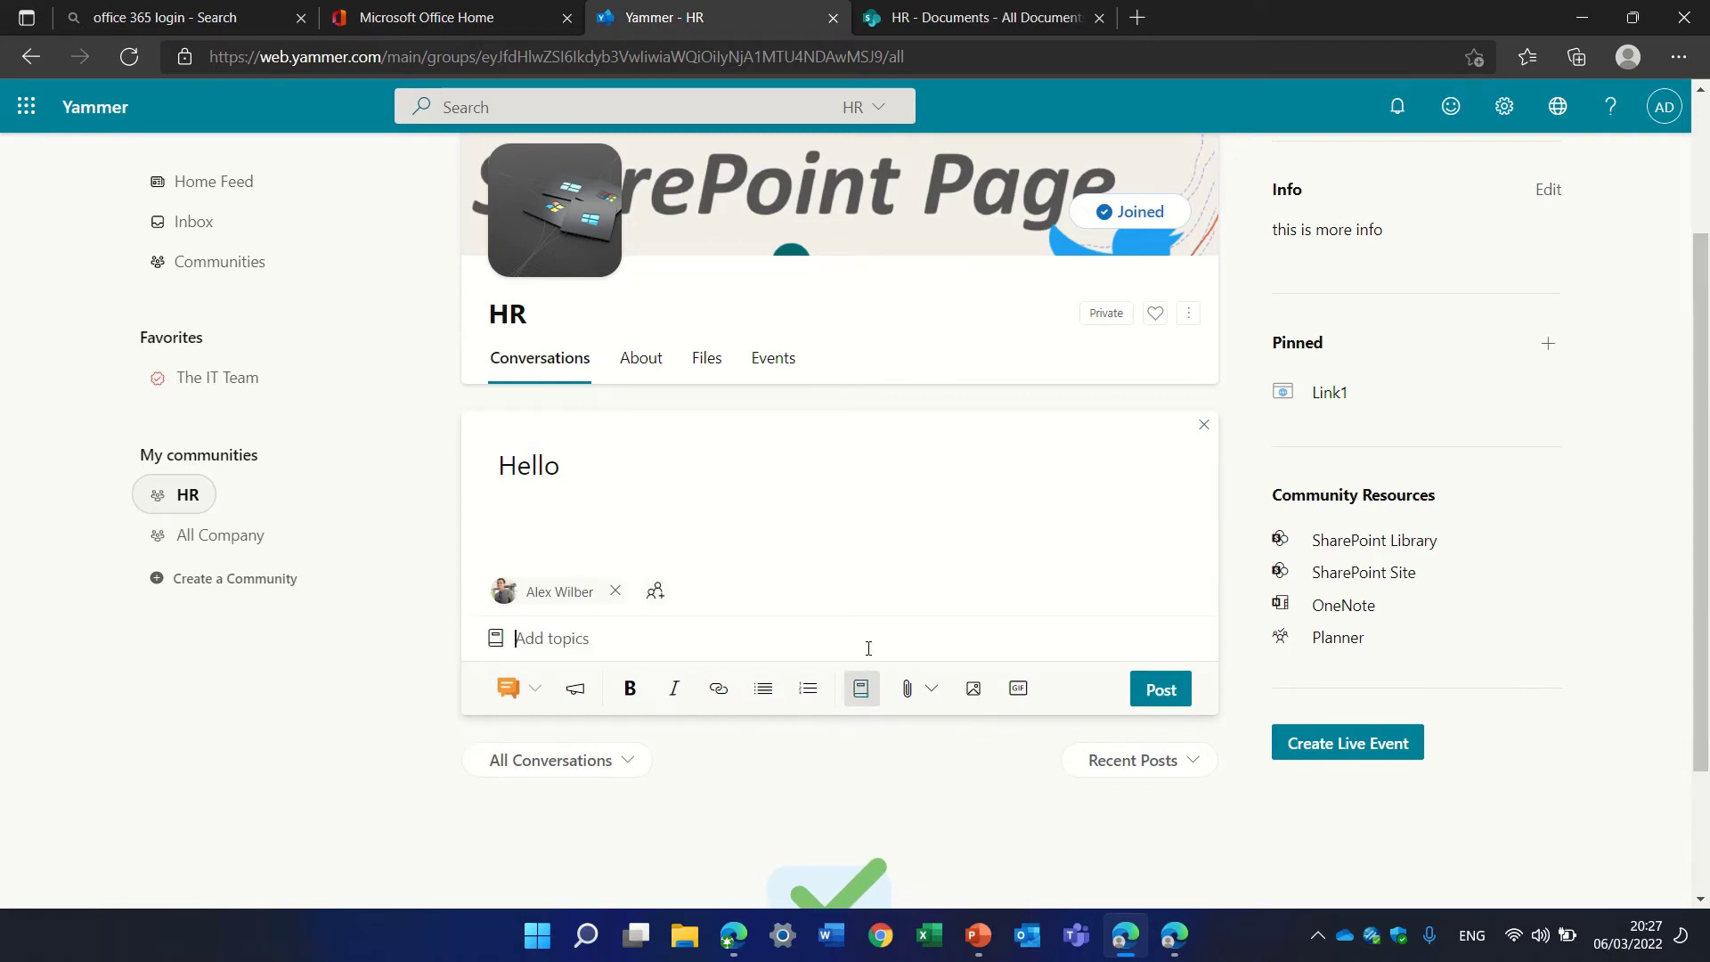
text(share)
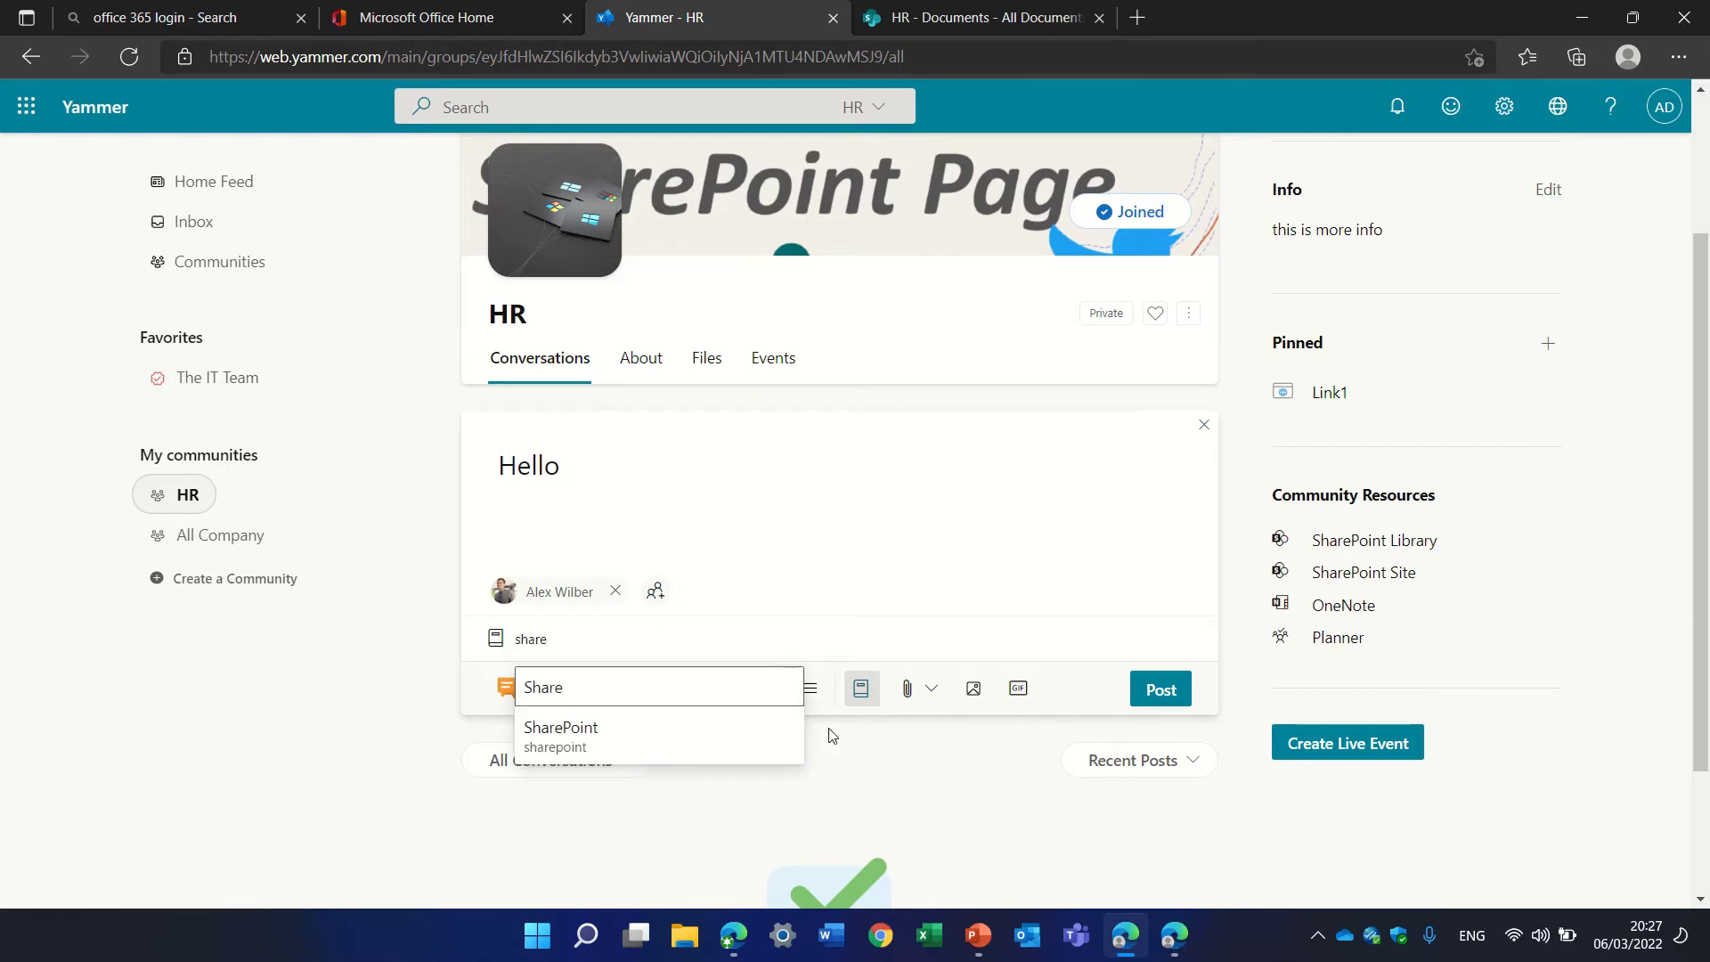
click(661, 749)
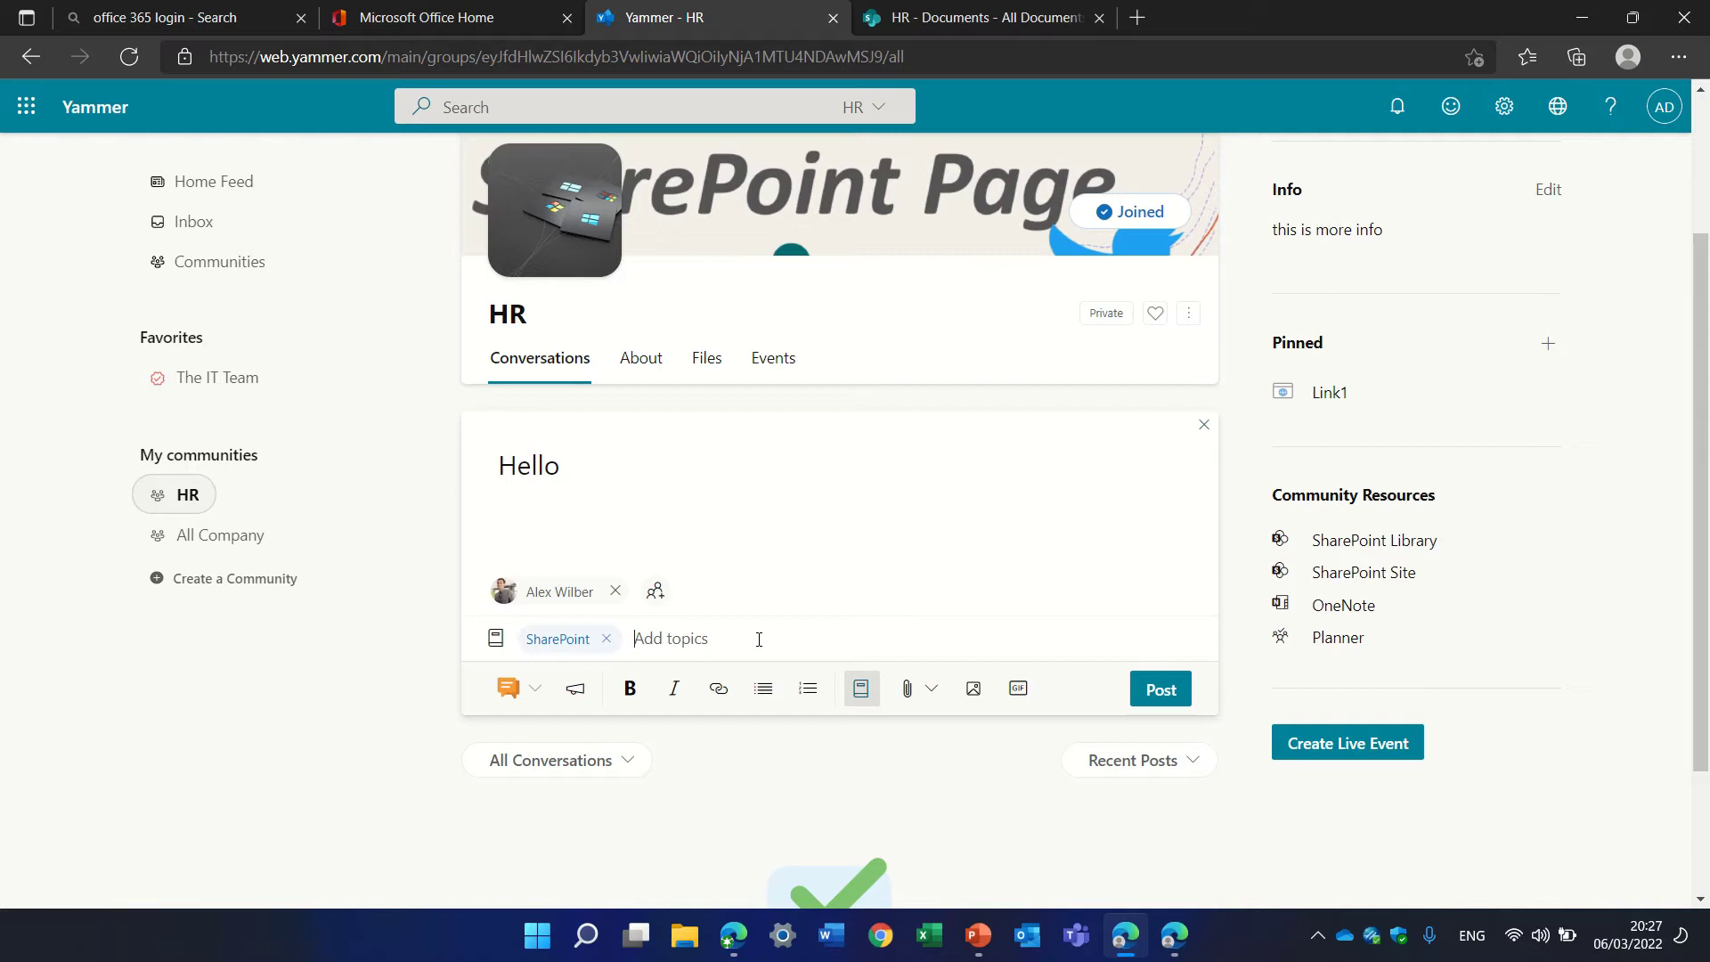
text(Microsoft)
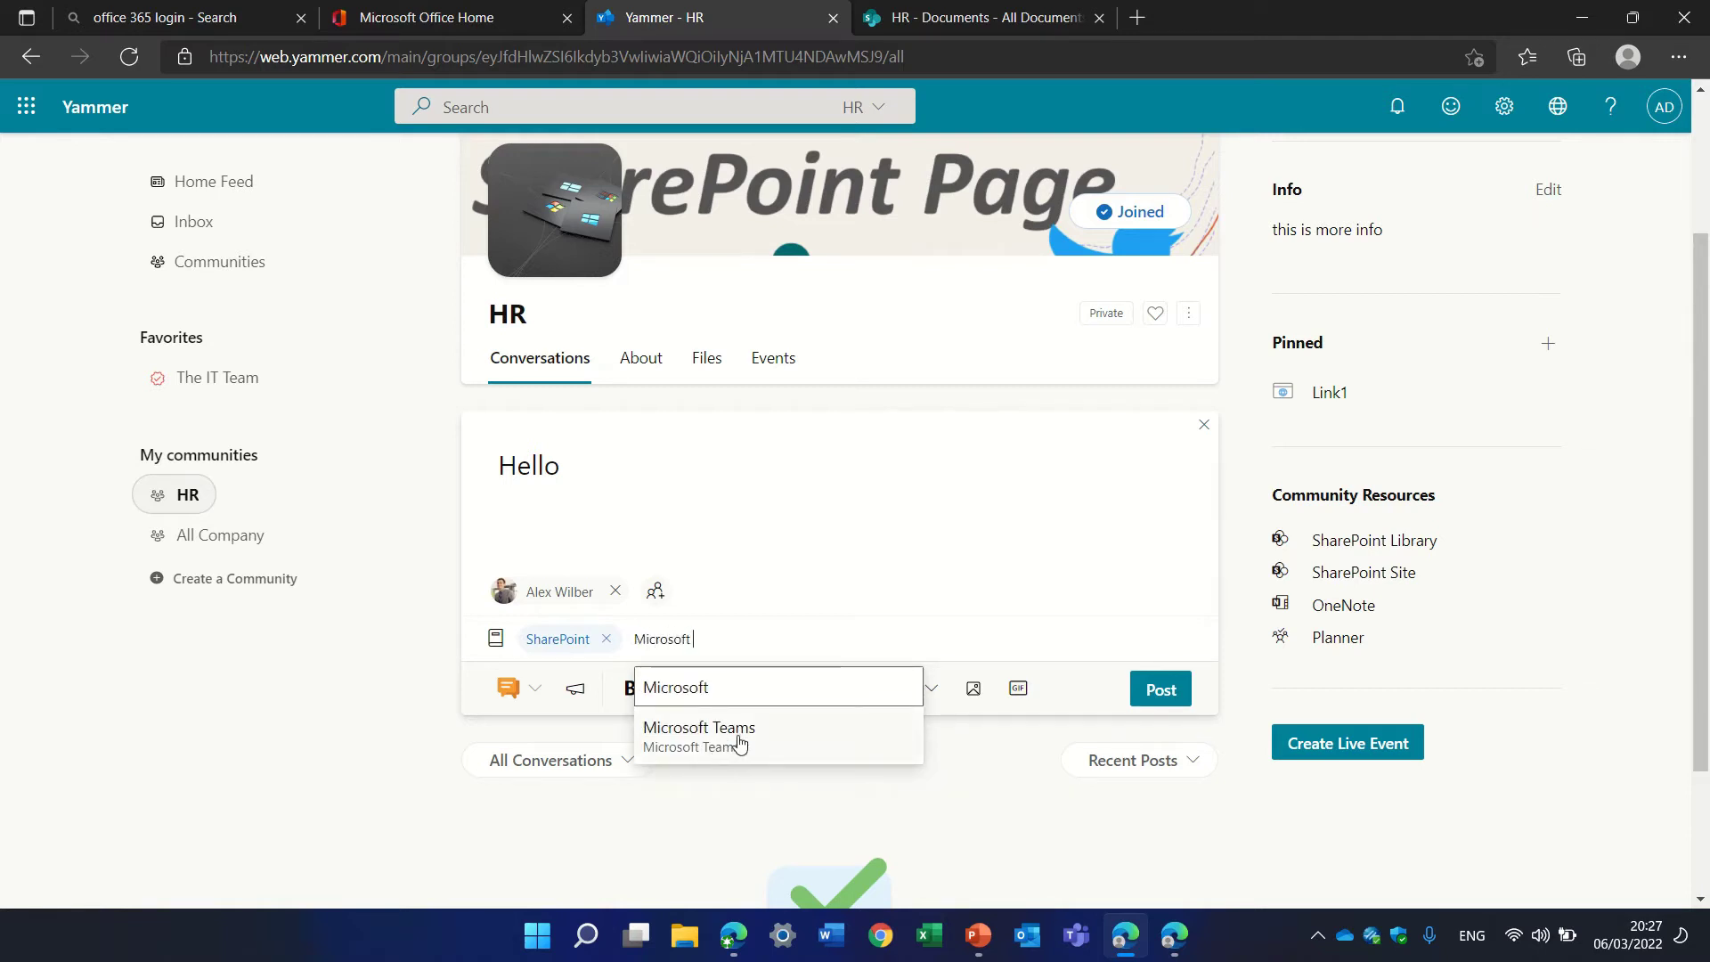
click(740, 746)
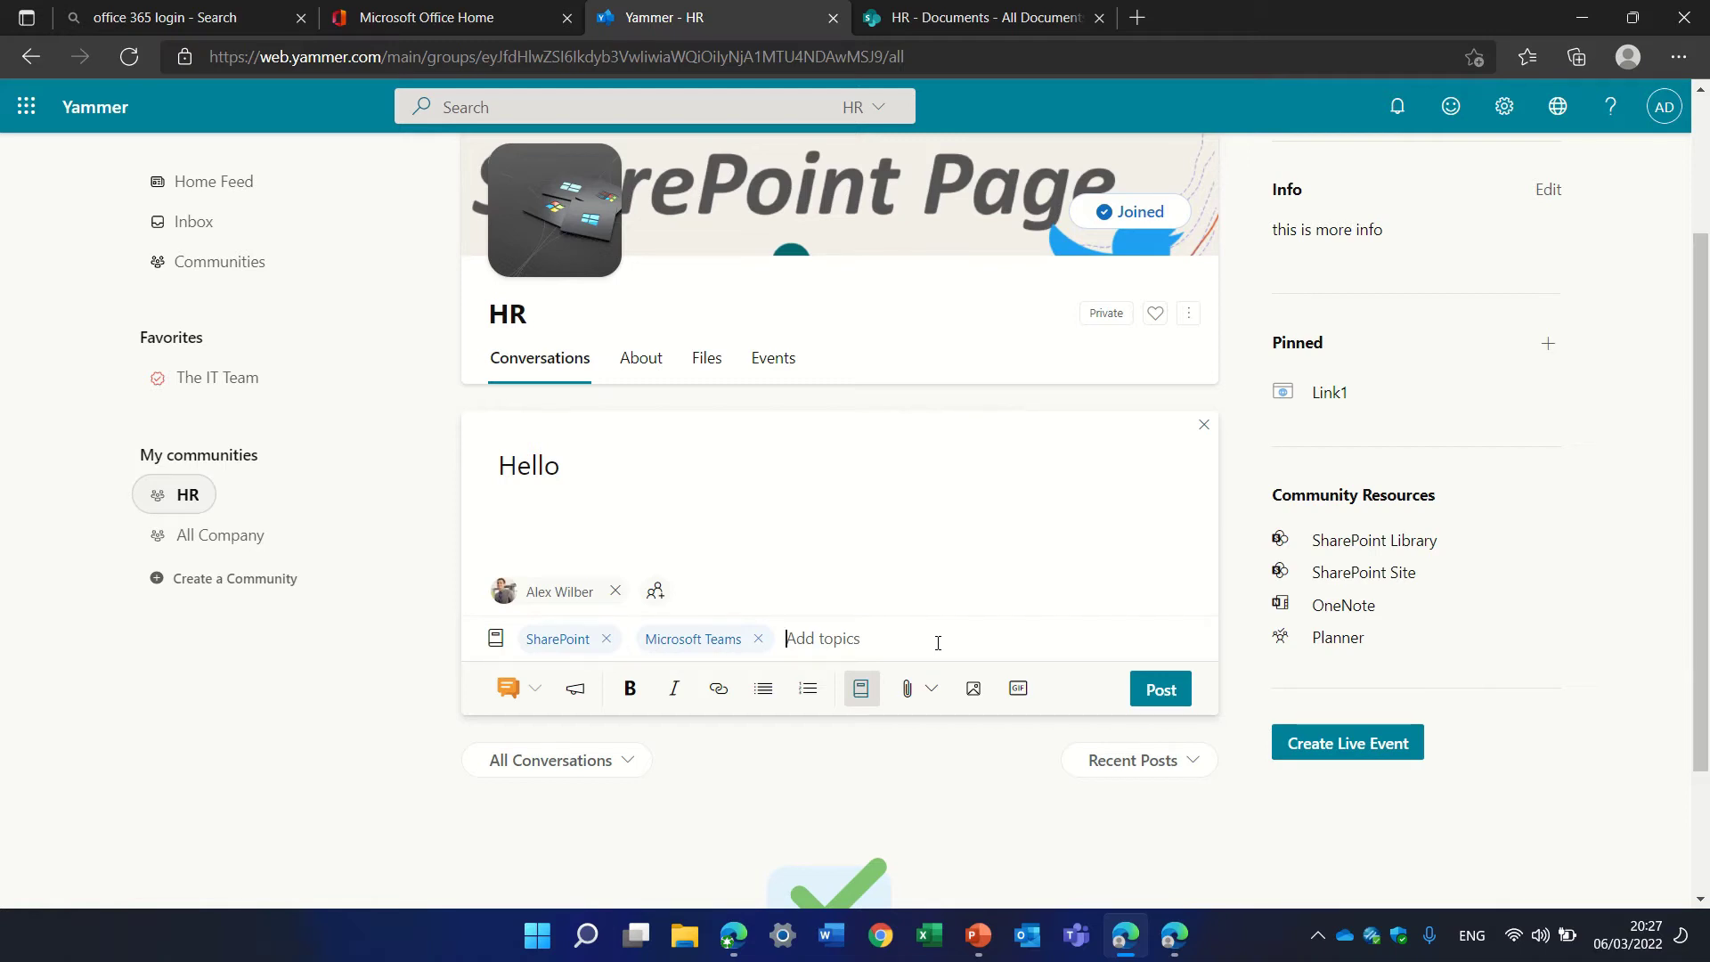
Step: Create a new topic named "Jobs" with the description "jobs" and add it to the "Hello" discussion
text(Job)
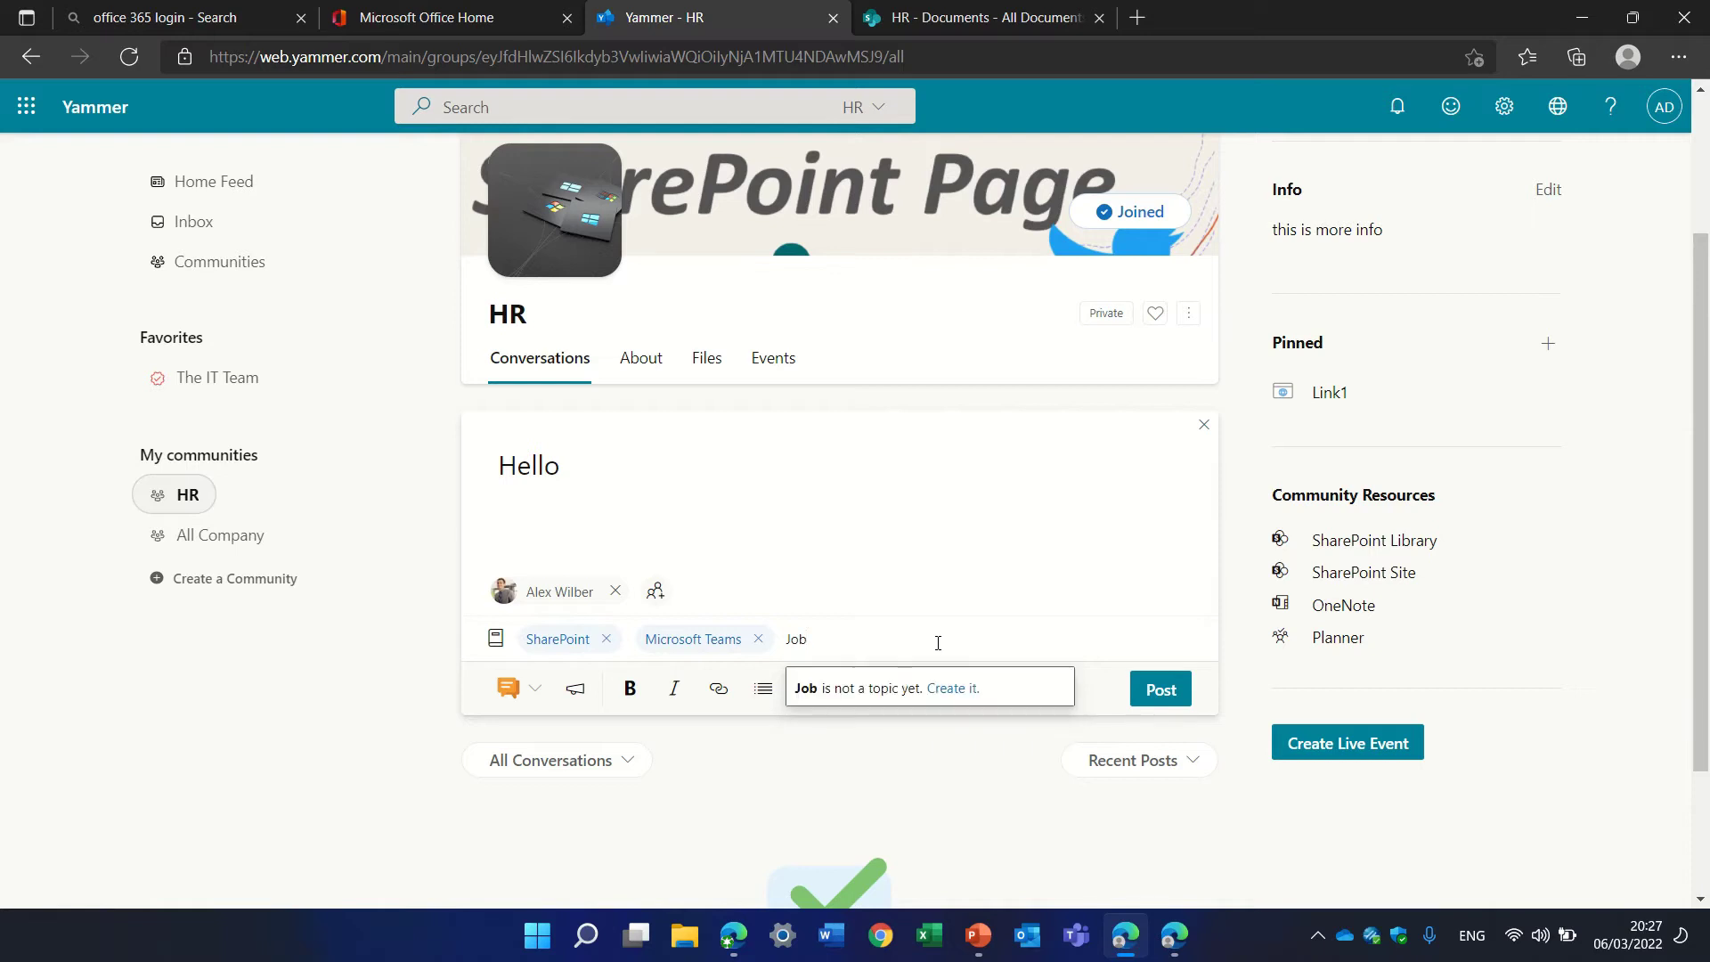
text(s)
click(963, 694)
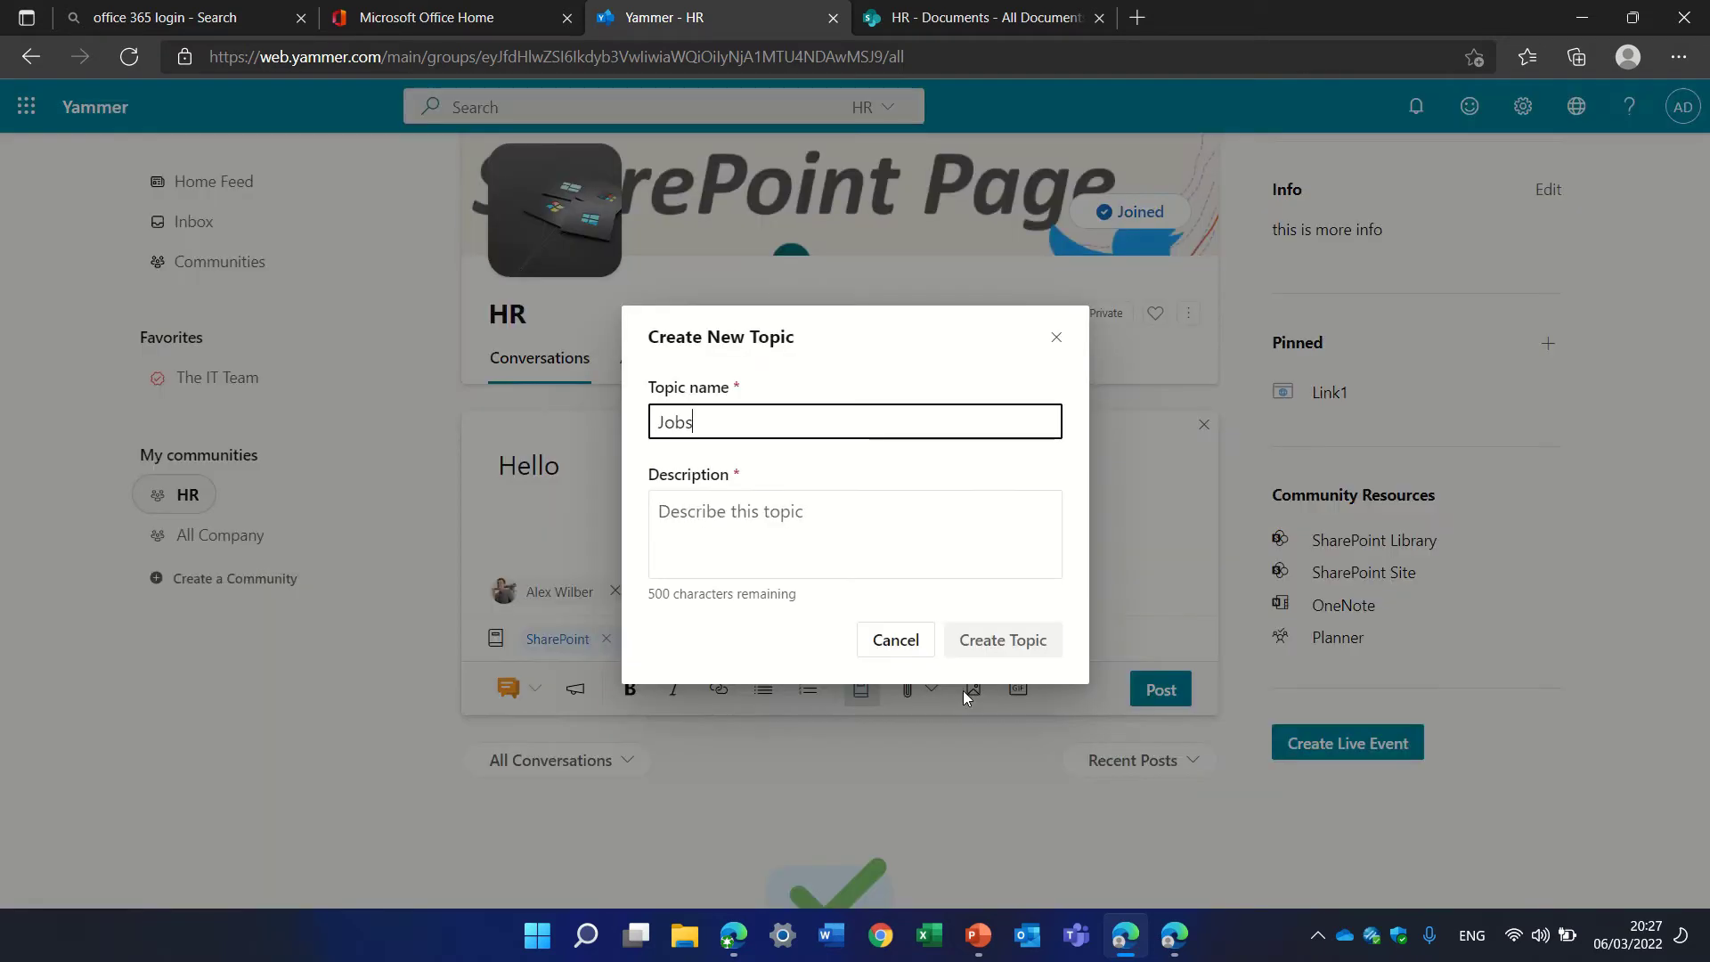
click(770, 501)
text(jobs)
key(BackSpace)
key(BackSpace)
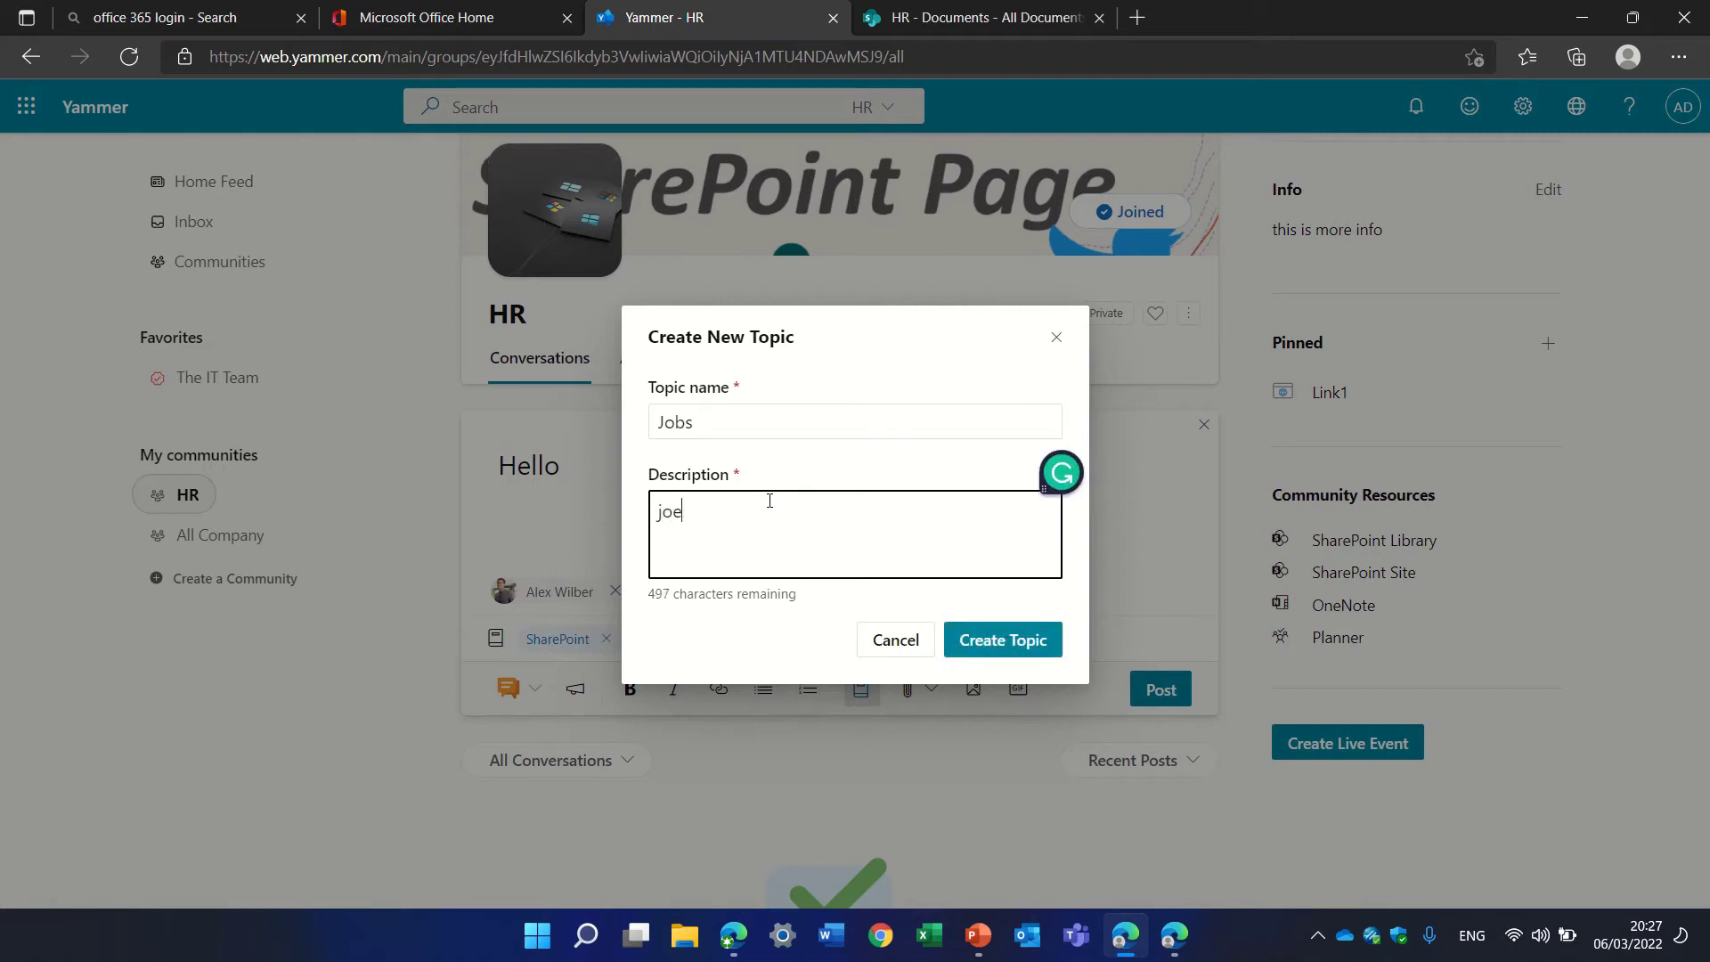
text(t)
key(BackSpace)
key(BackSpace)
key(BackSpace)
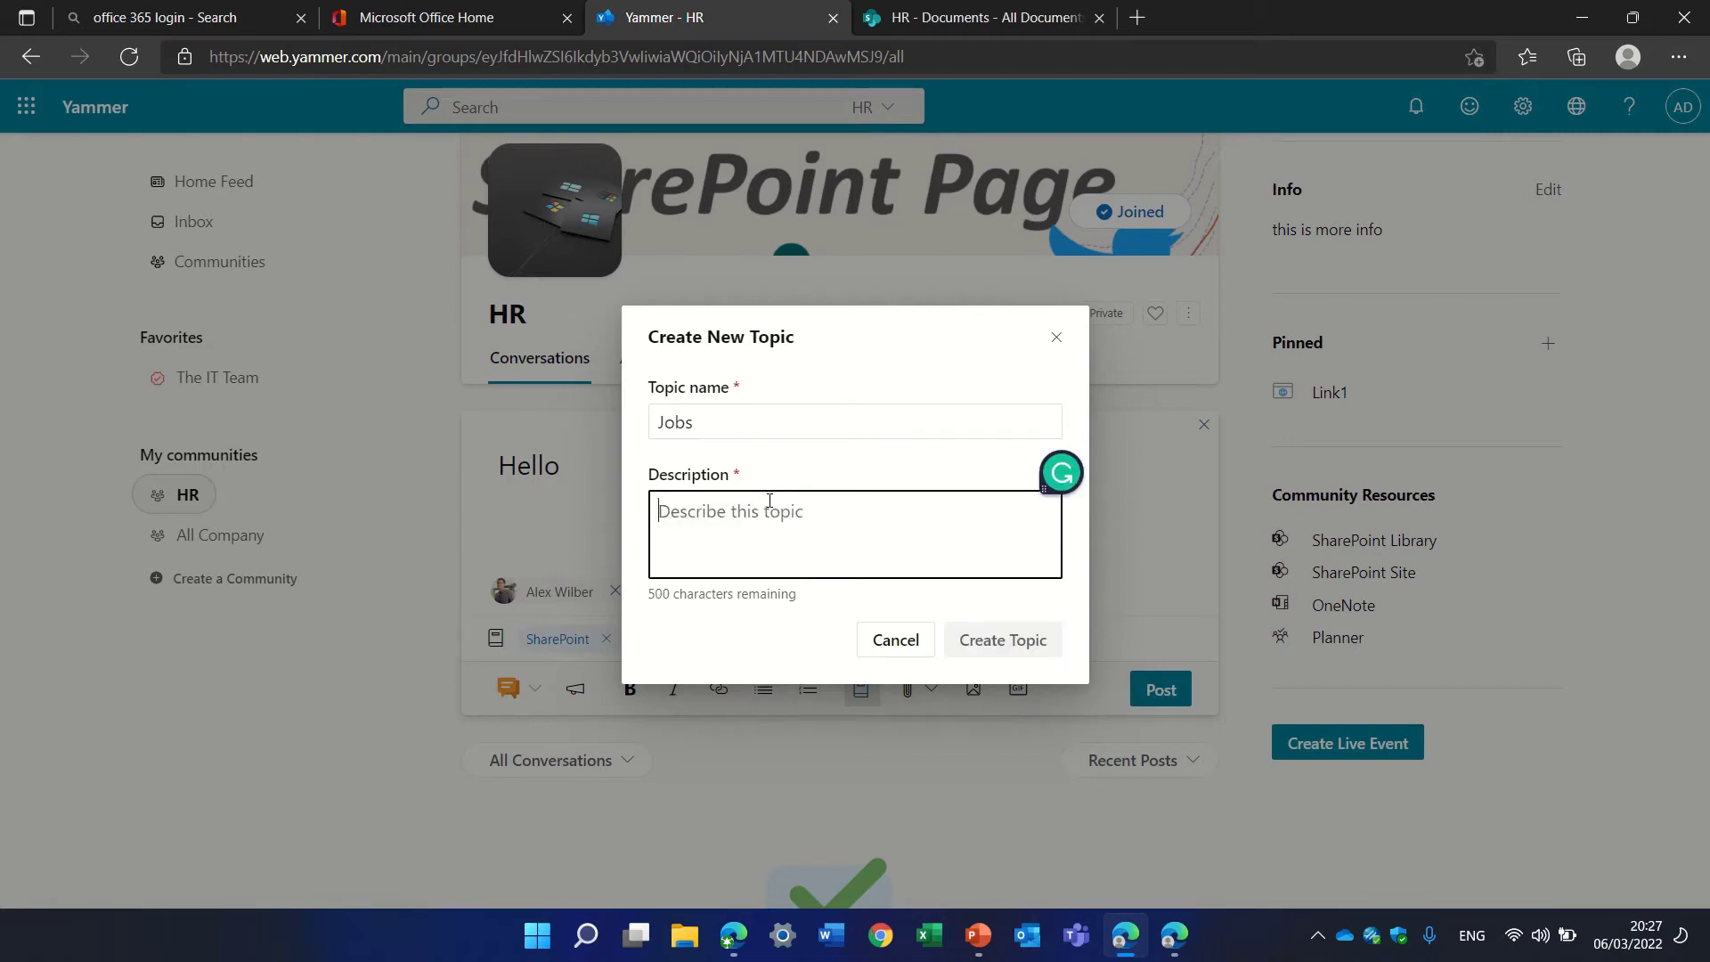
text(s)
key(BackSpace)
text(jobs)
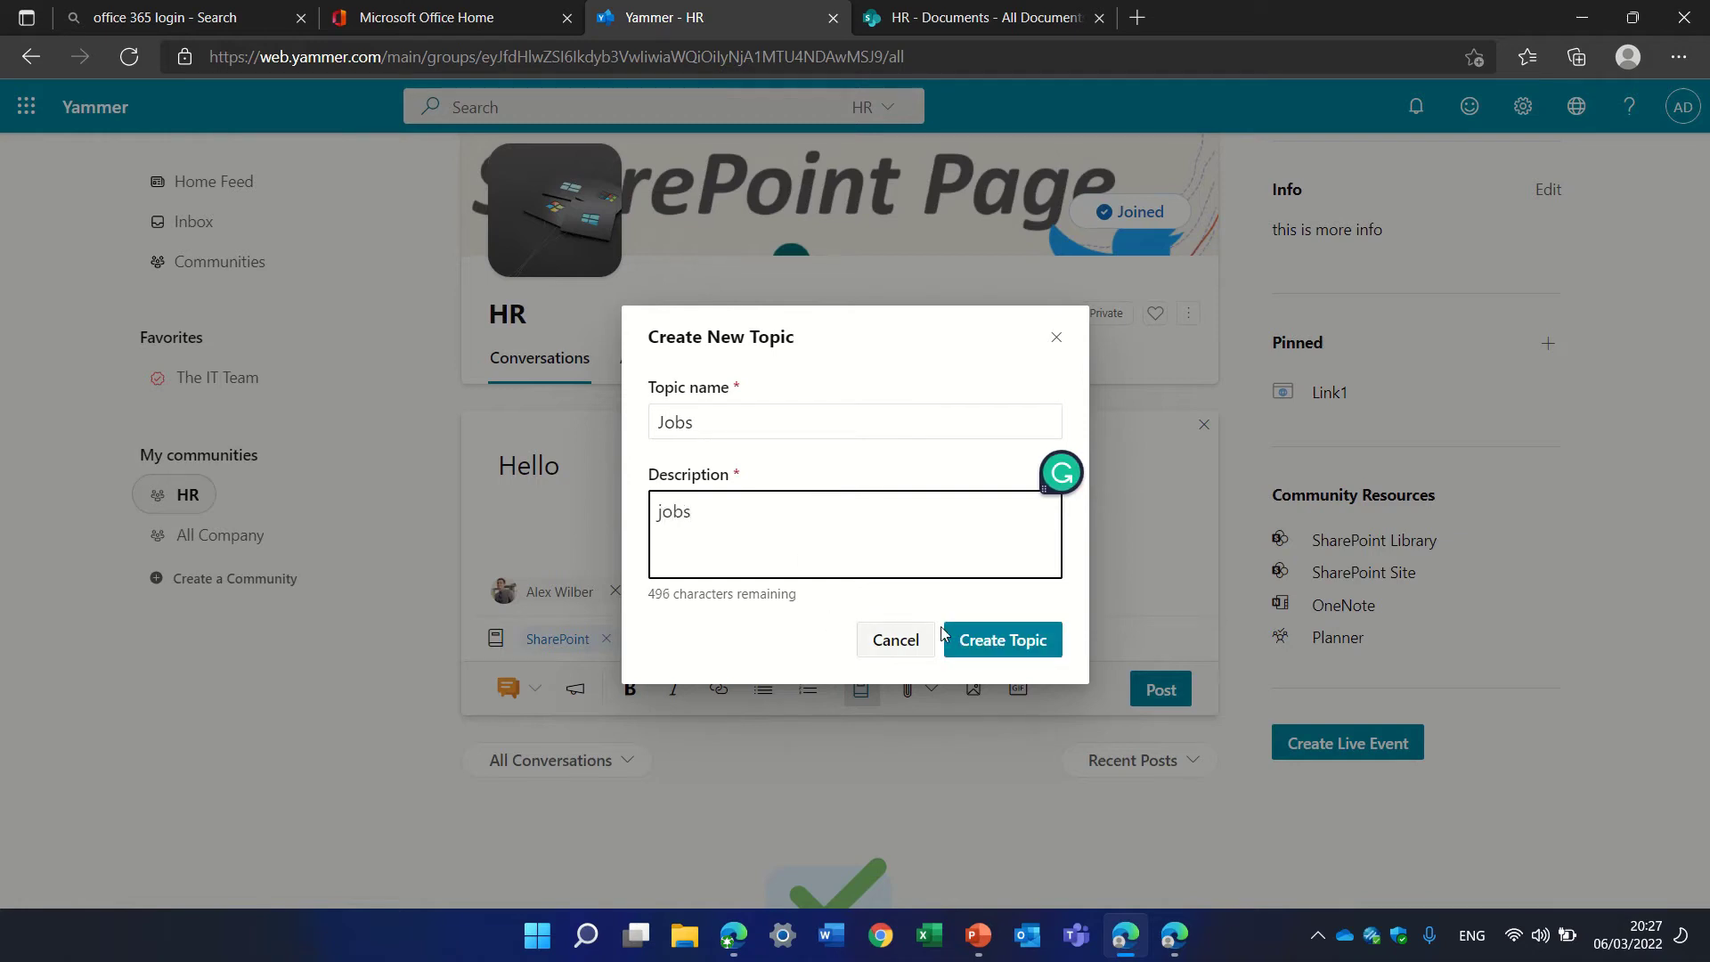
click(1000, 641)
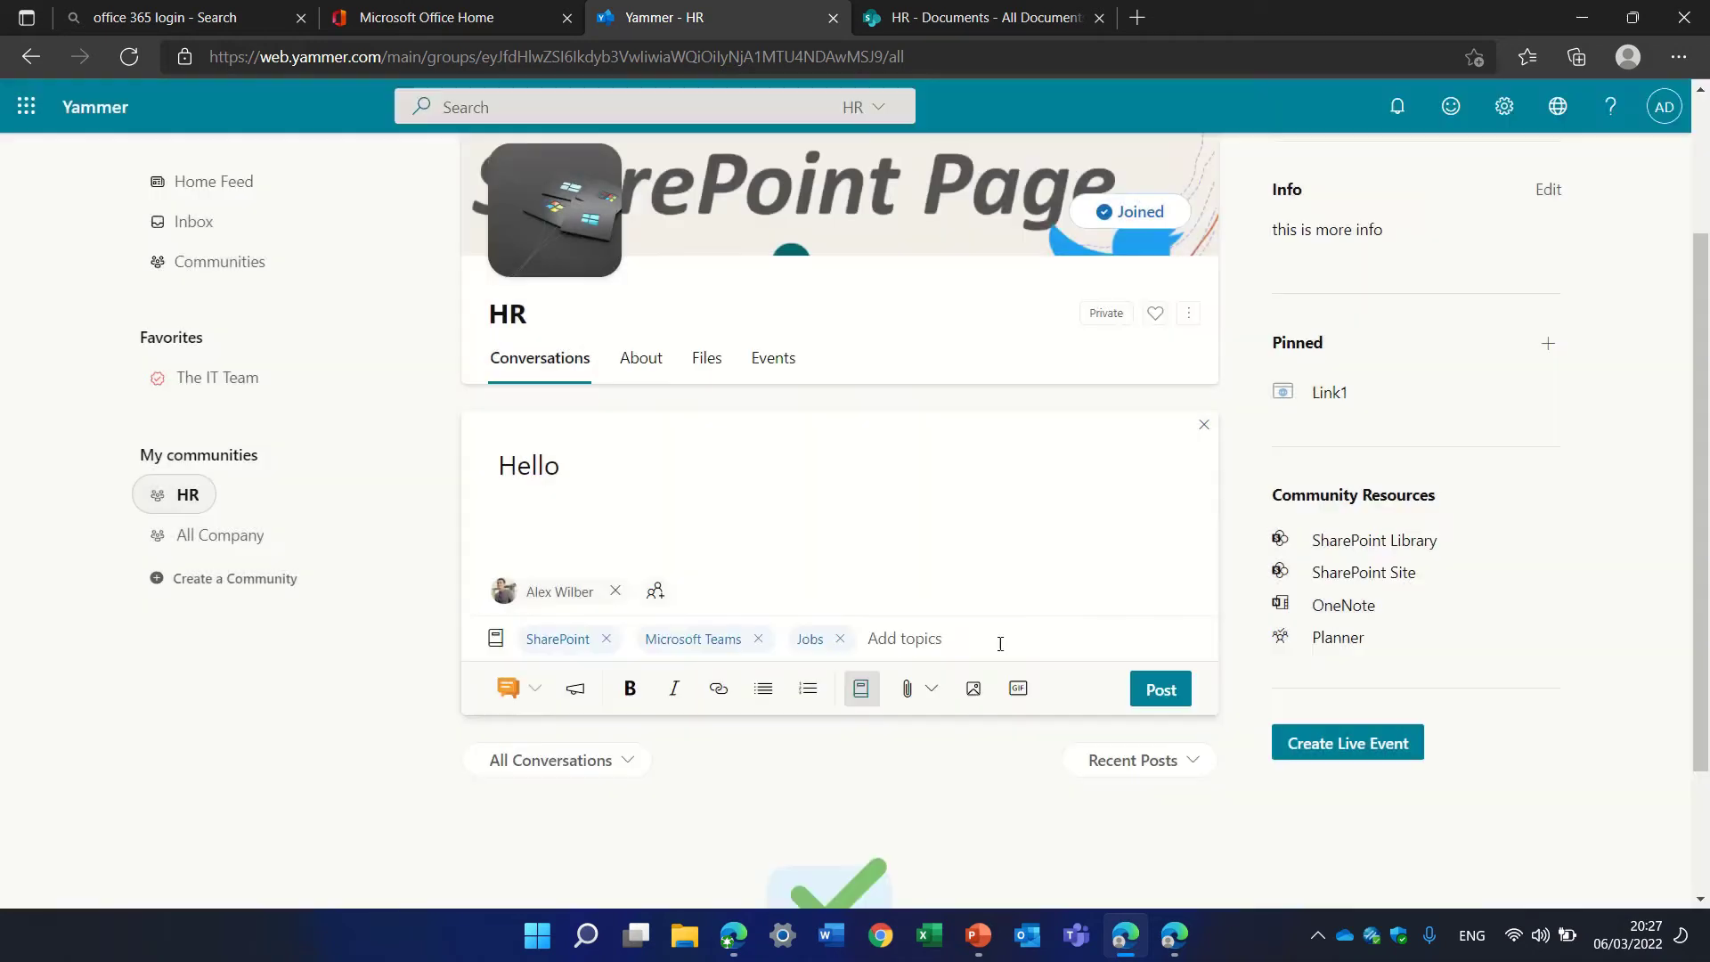
click(959, 641)
text(jobs)
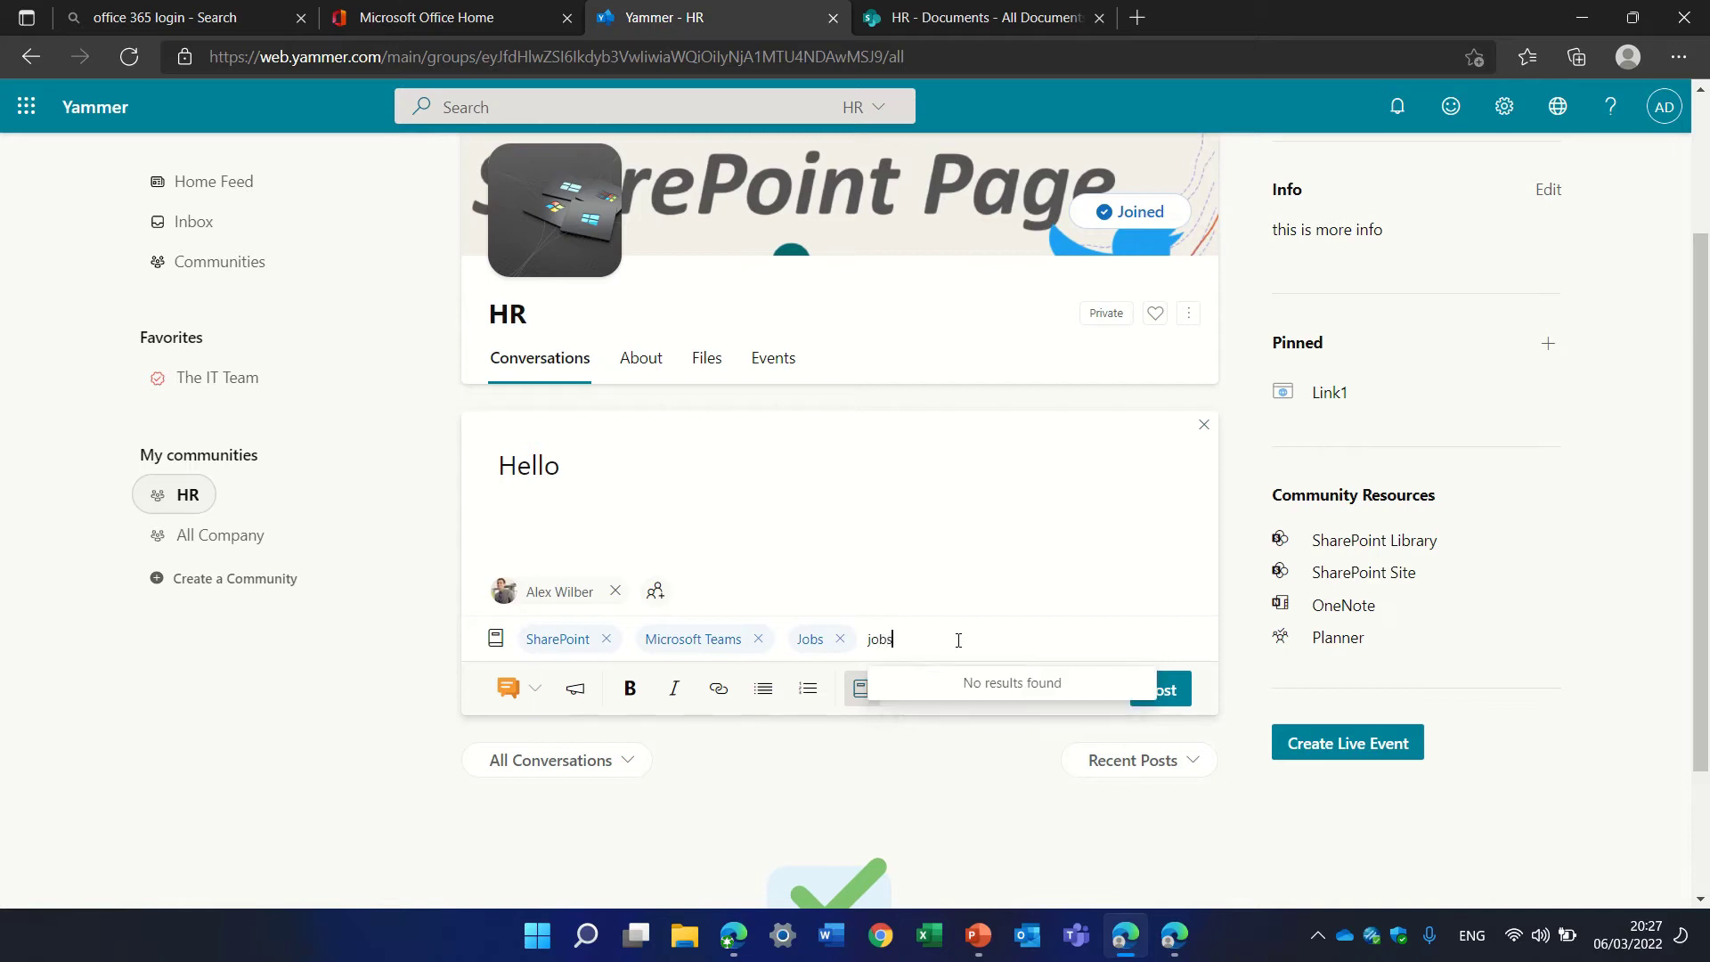
key(BackSpace)
key(BackSpace)
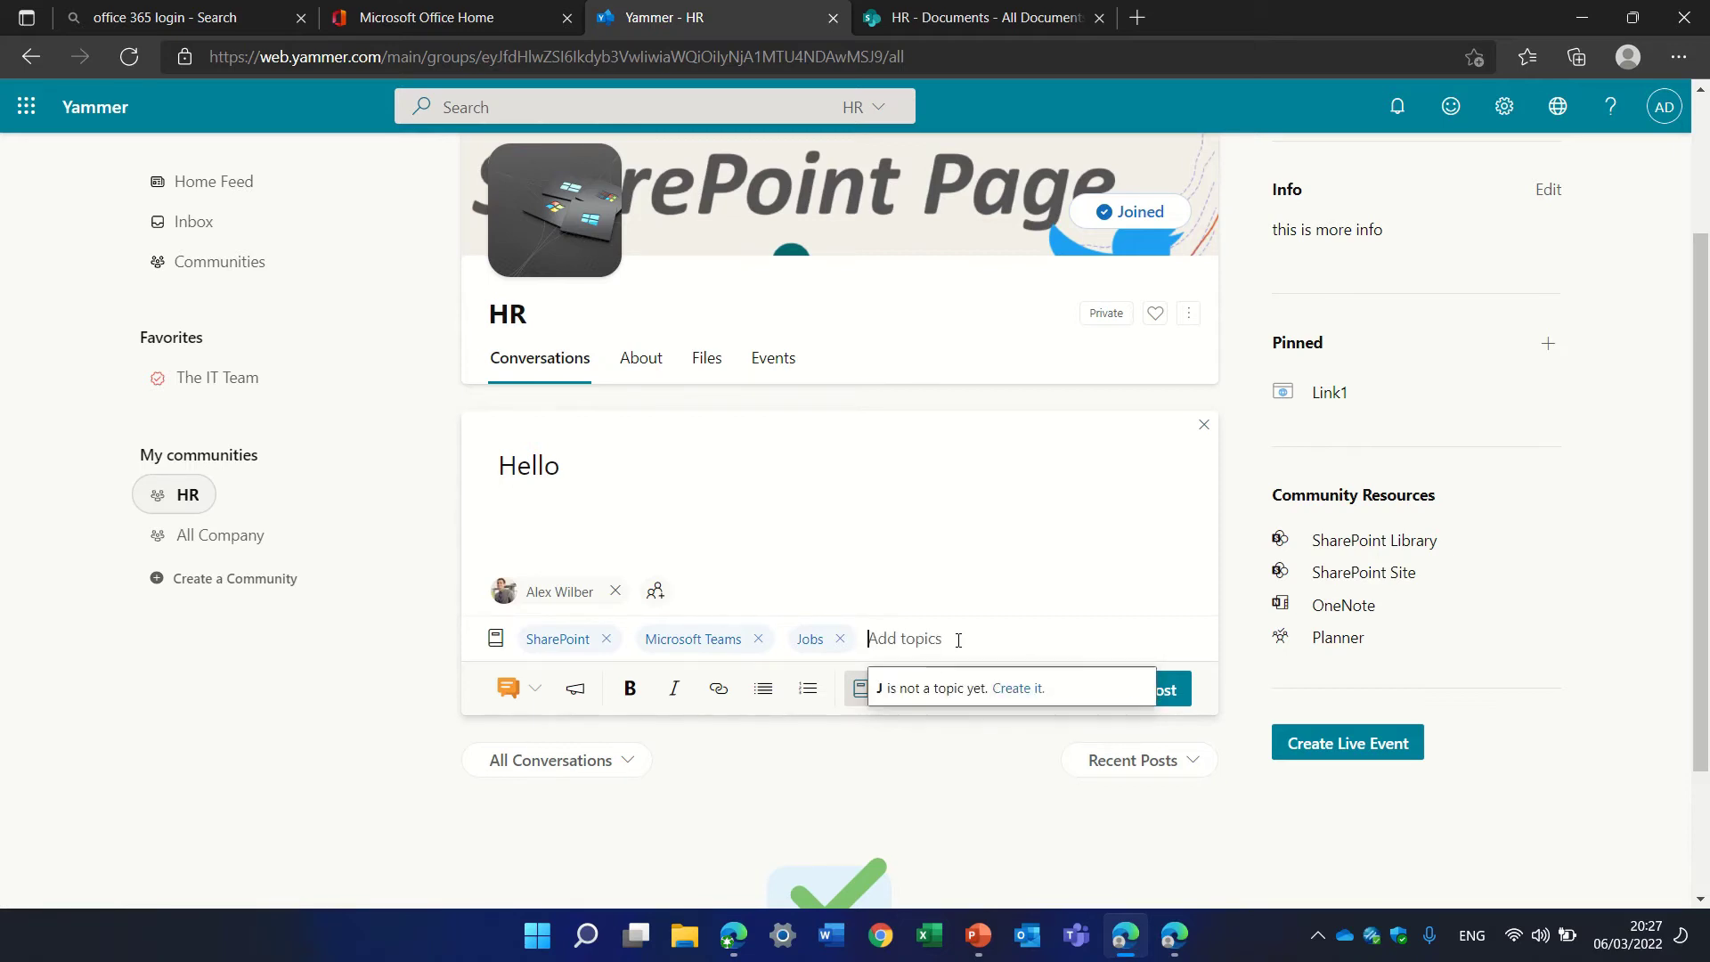
click(921, 465)
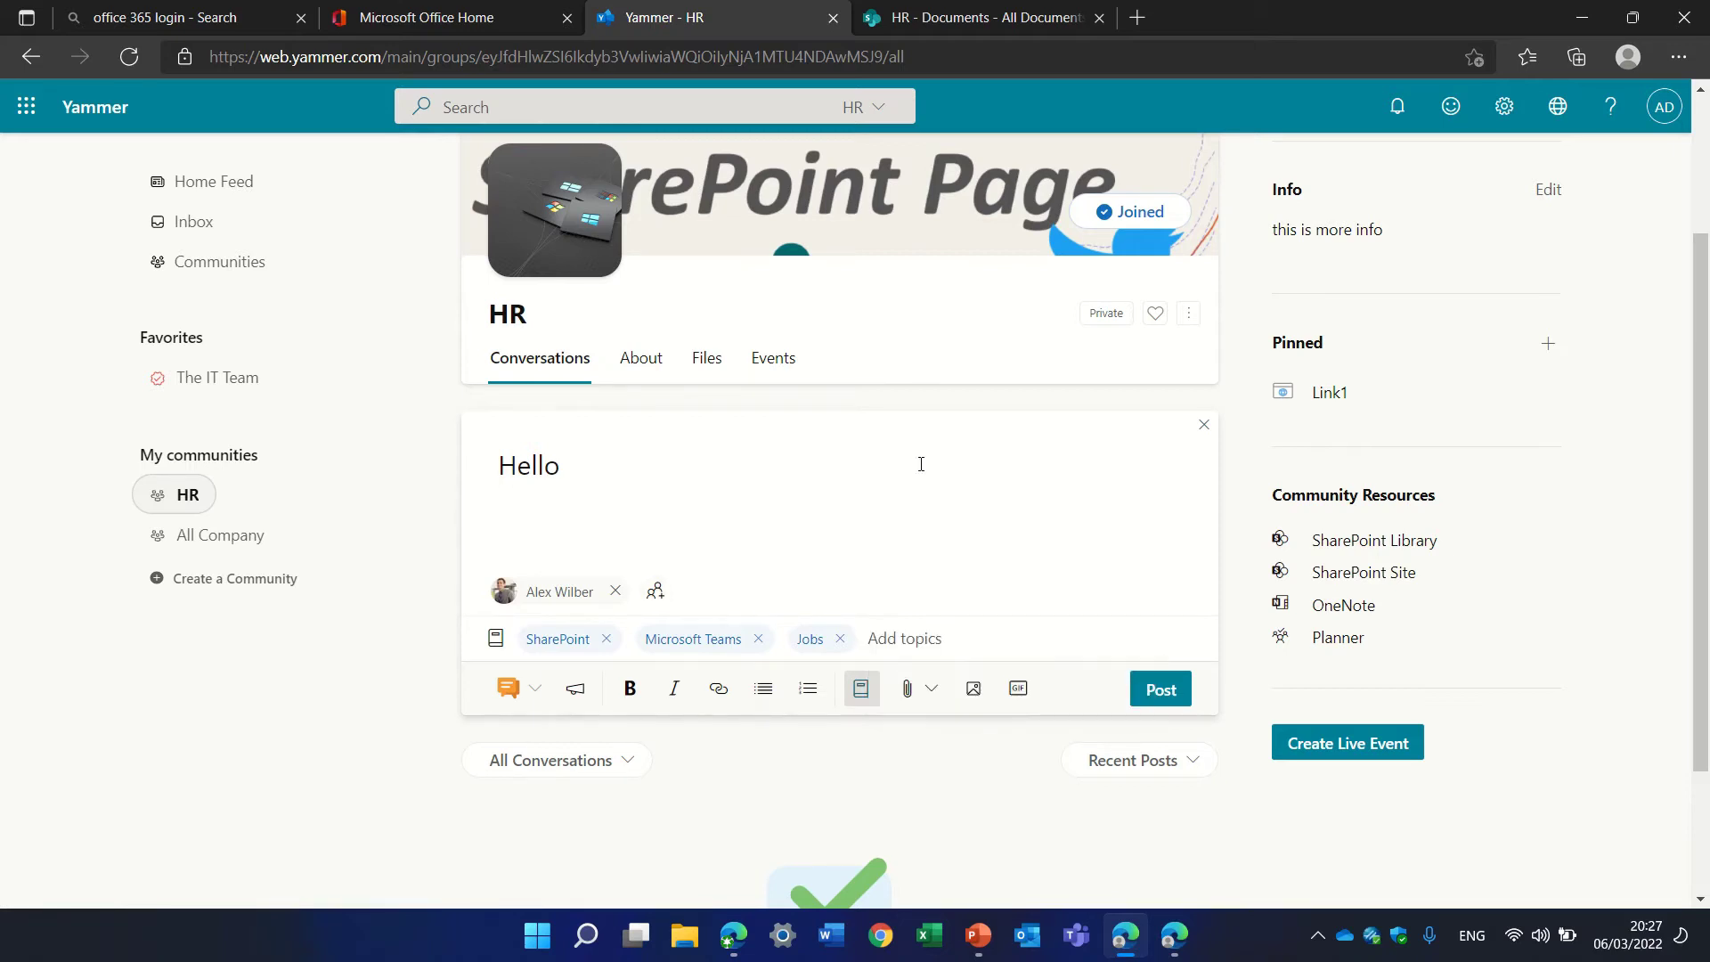
Step: Post the "Hello" discussion to the HR community and like it
click(1172, 697)
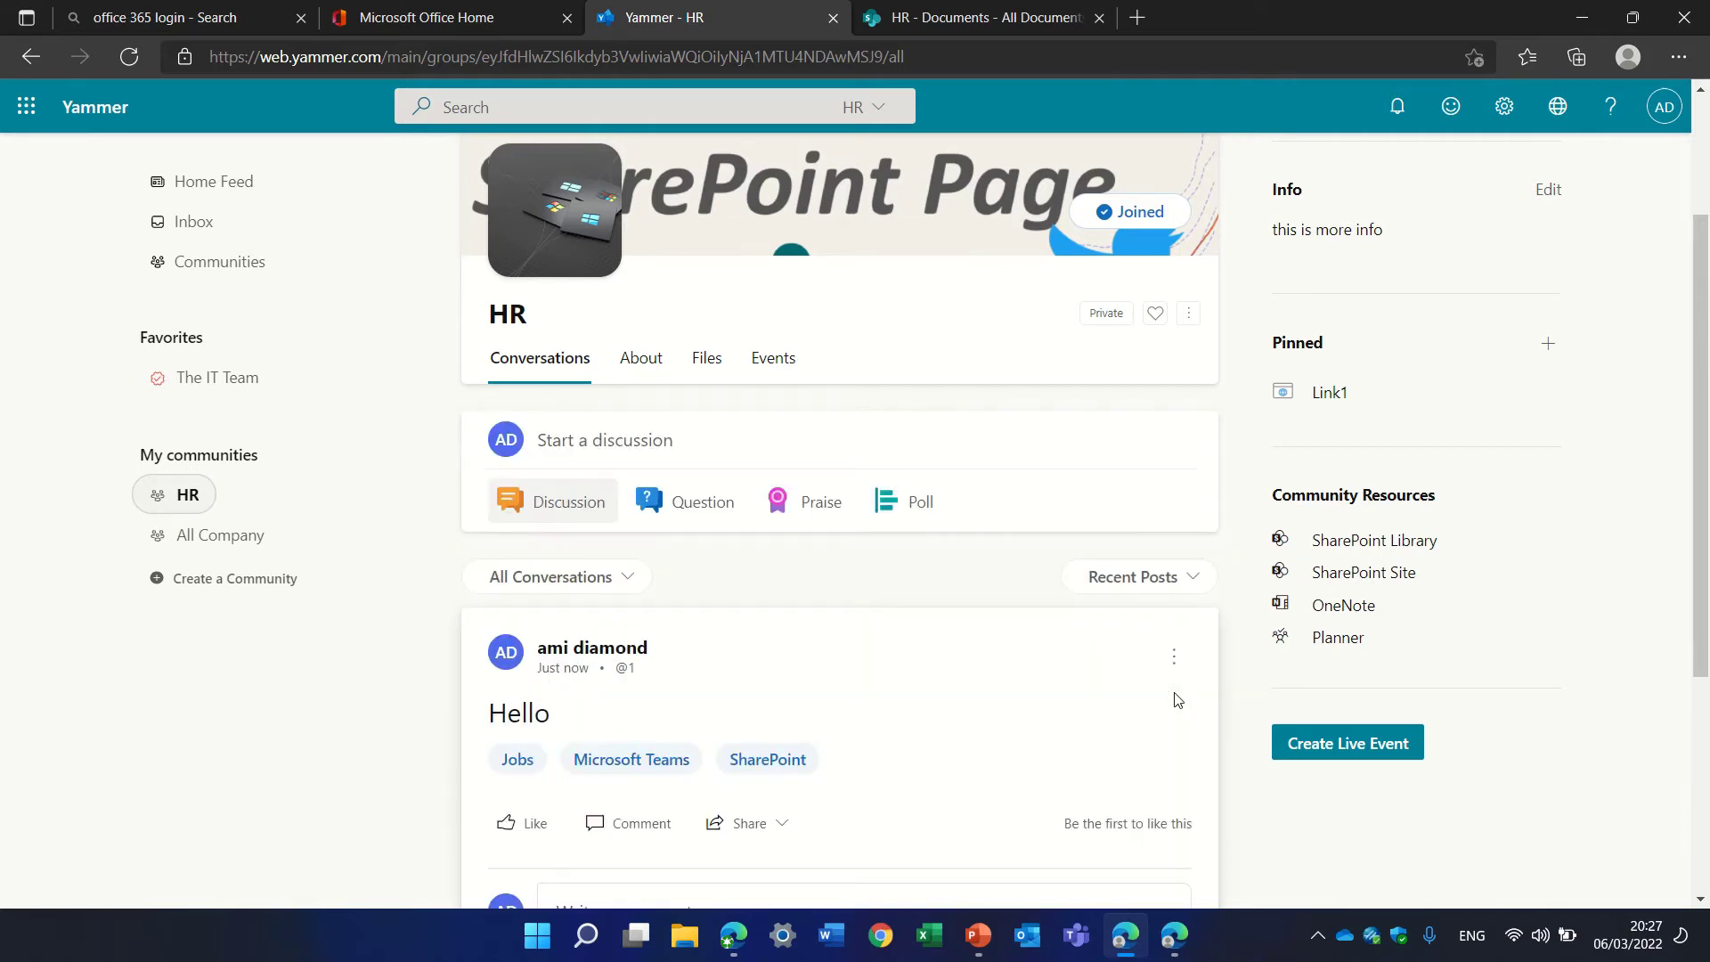
scroll(1626, 619, down, 3)
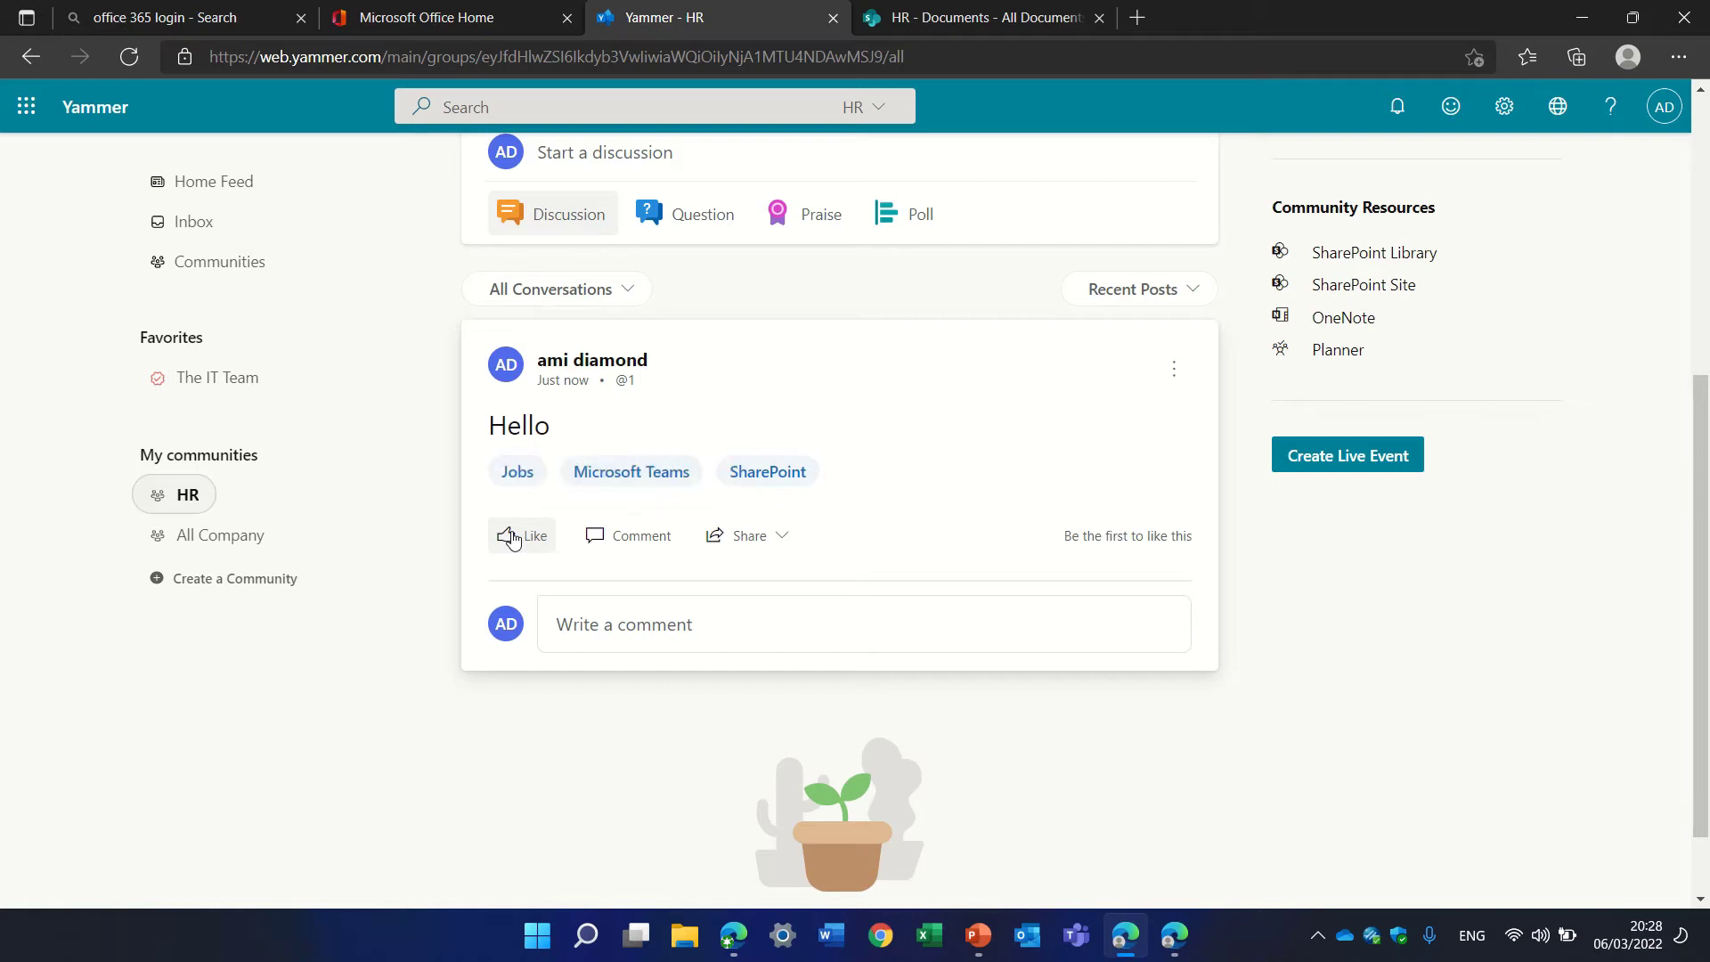
click(512, 534)
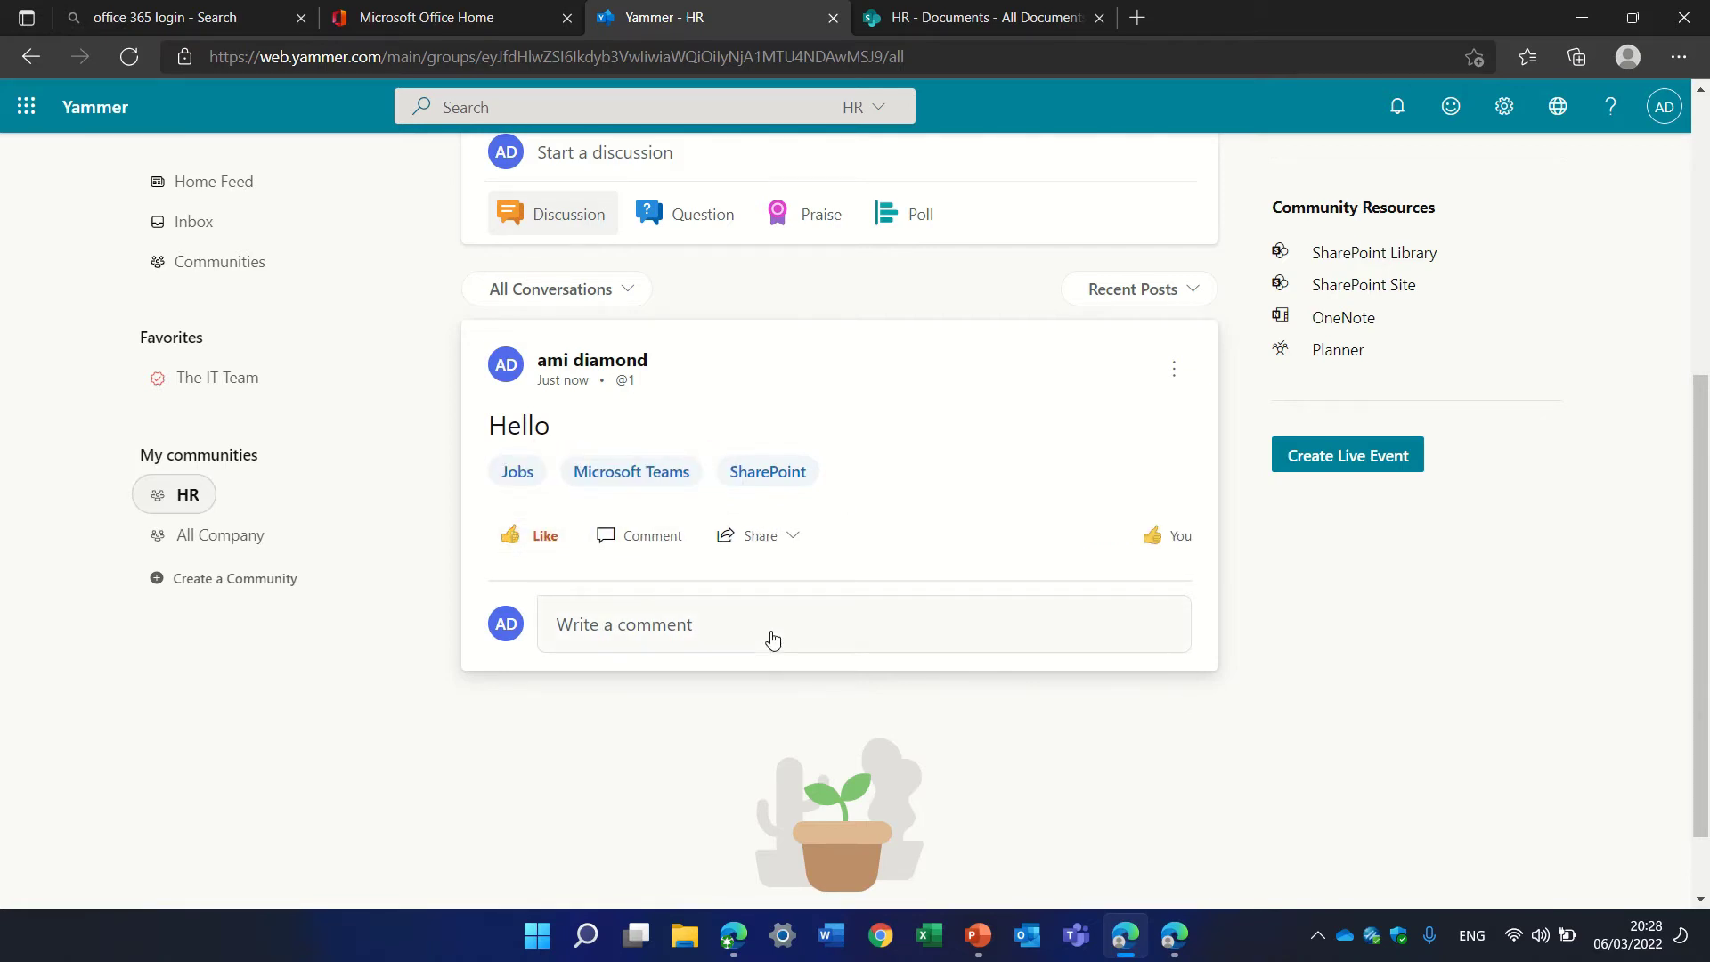
Step: Post the comment "fdfdfdf" on the "Hello" discussion with the suggested file Document.docx attached
click(773, 633)
click(762, 794)
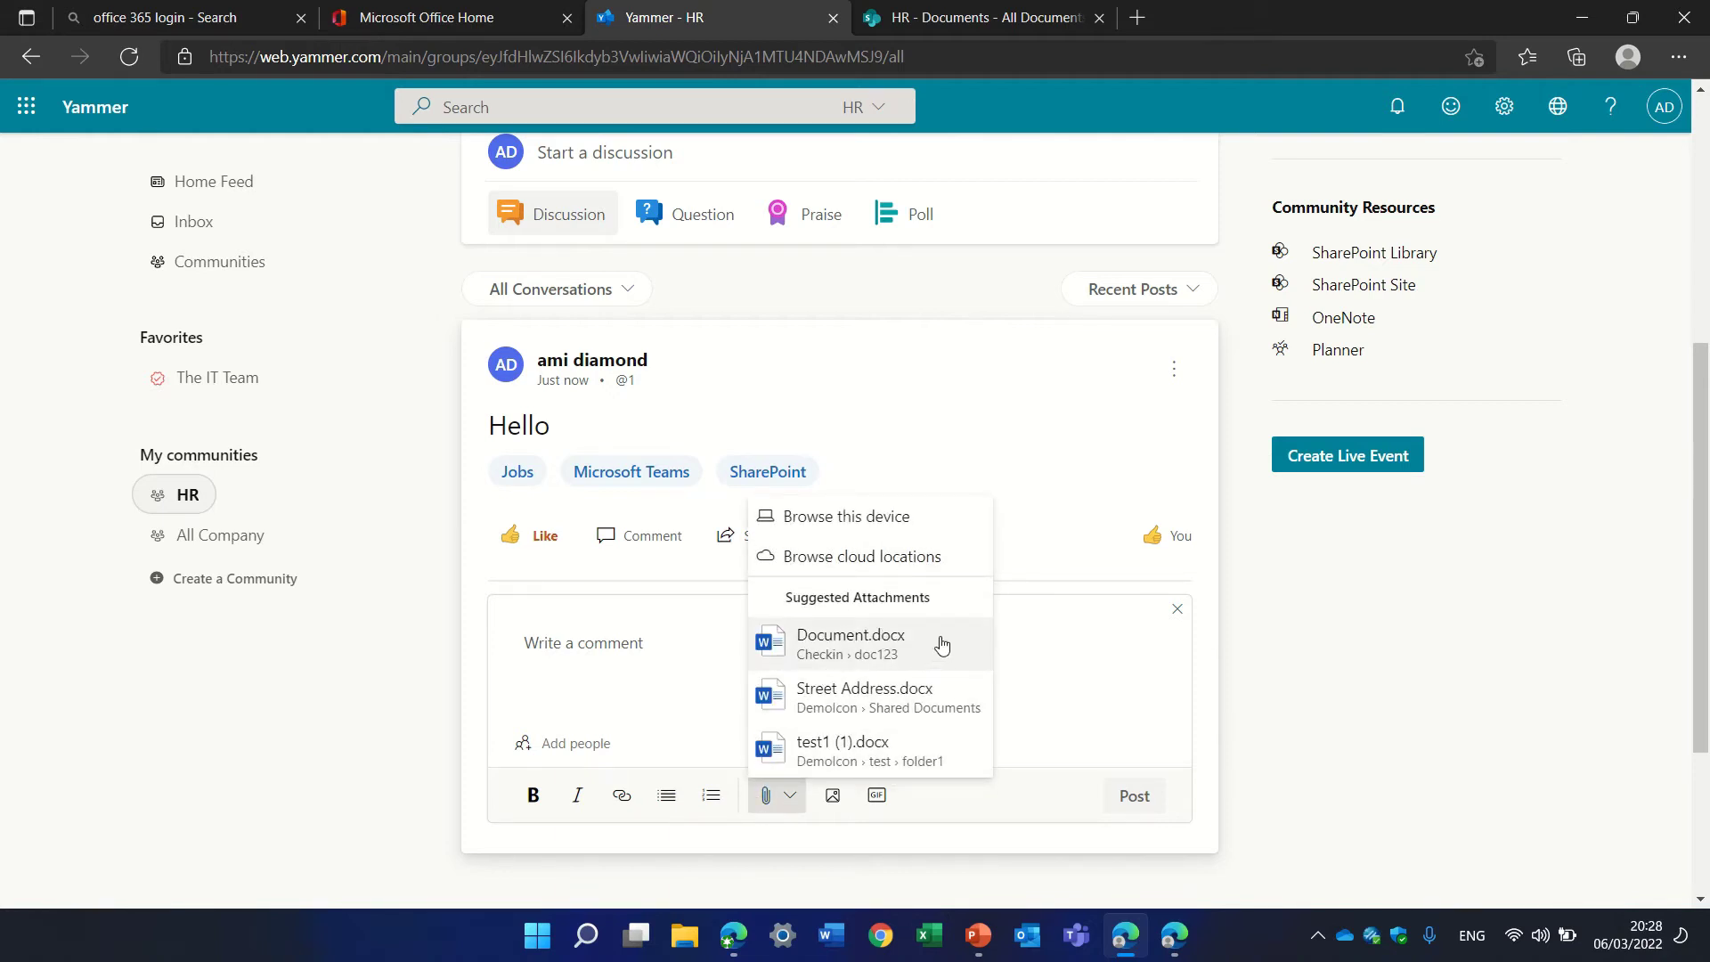
click(938, 642)
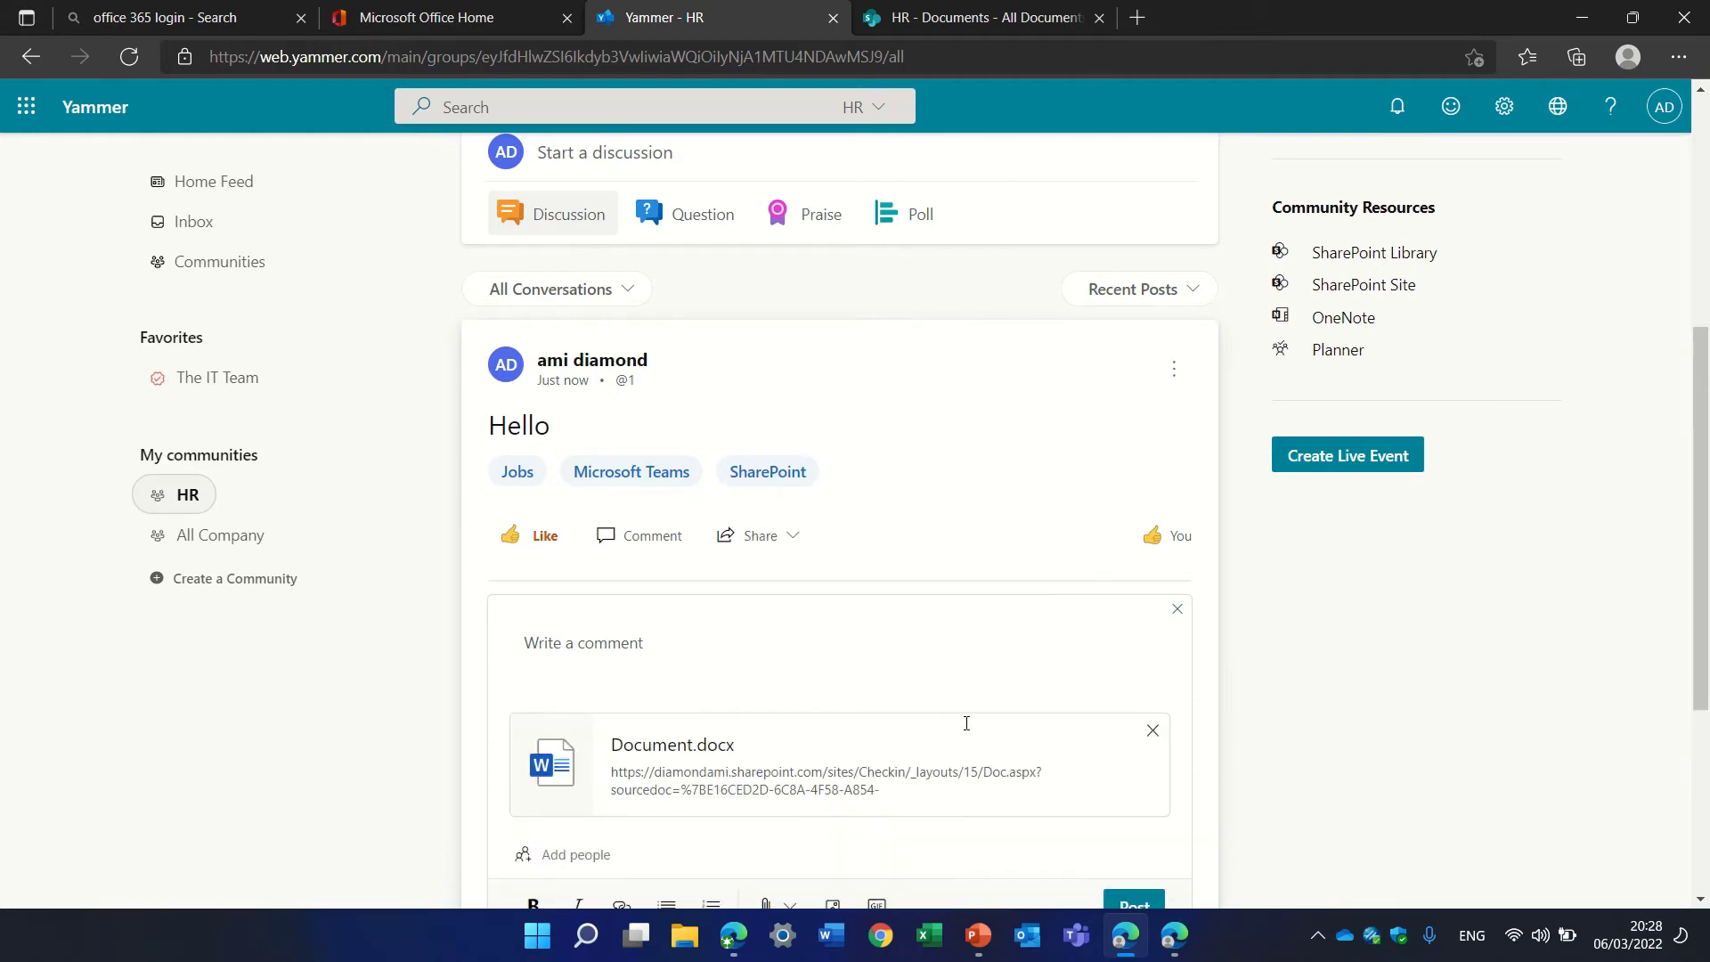
text(fdfdfdf)
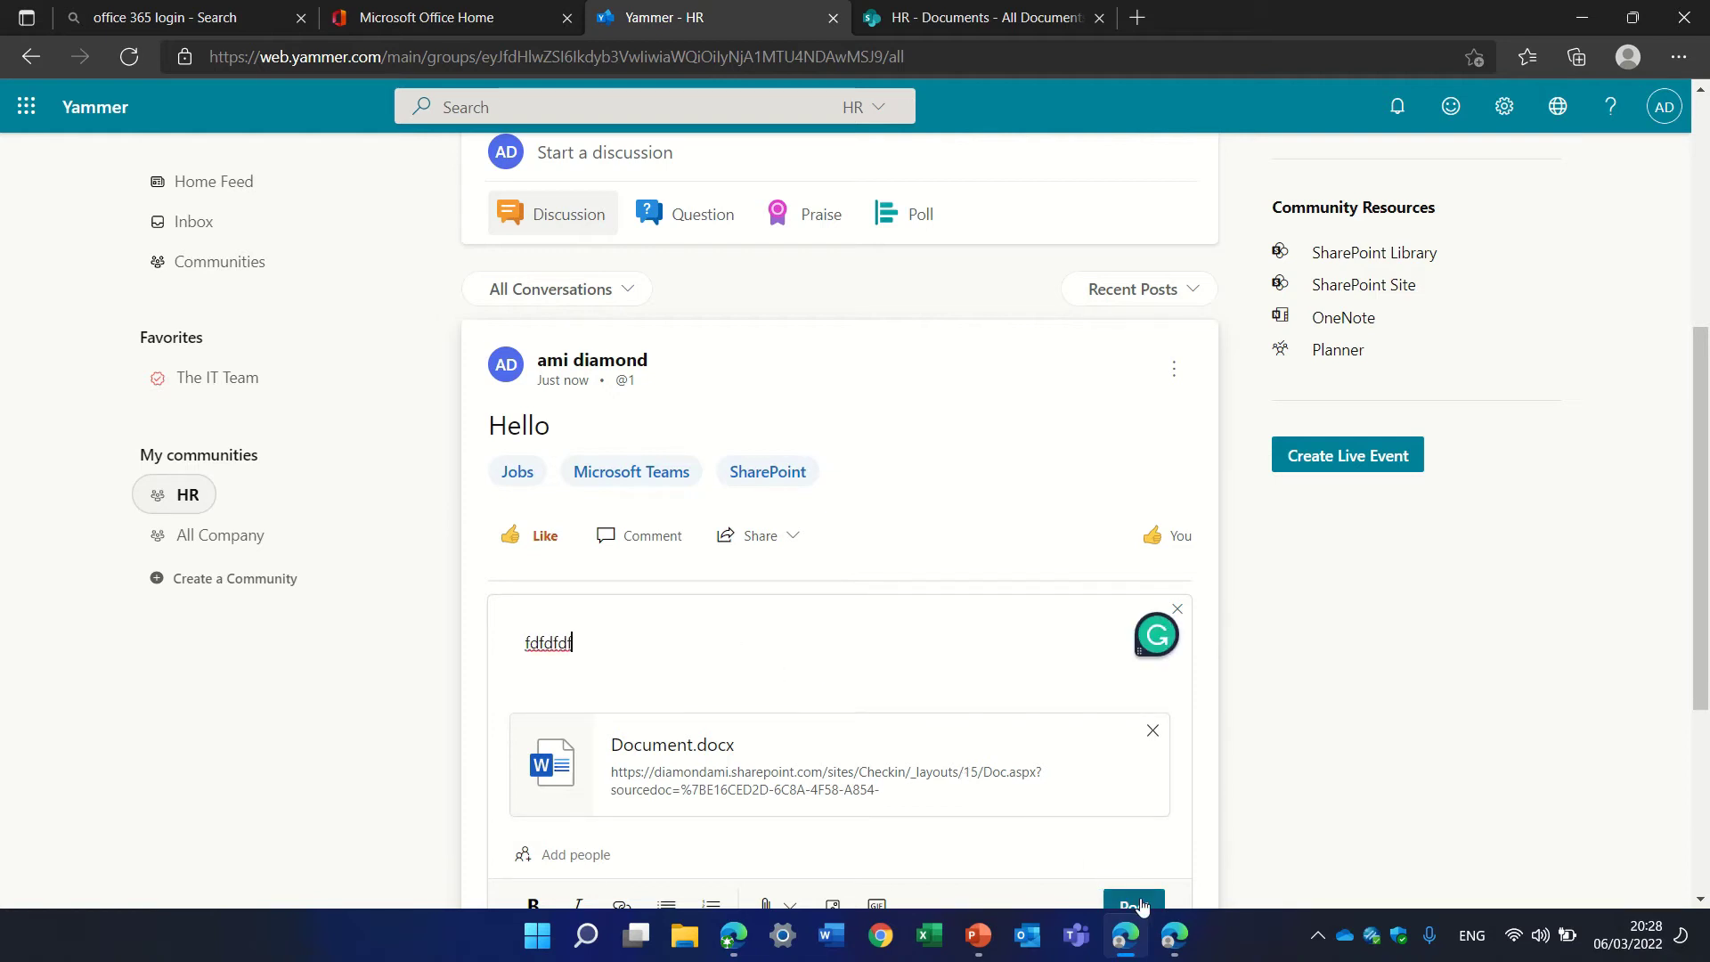
click(1136, 905)
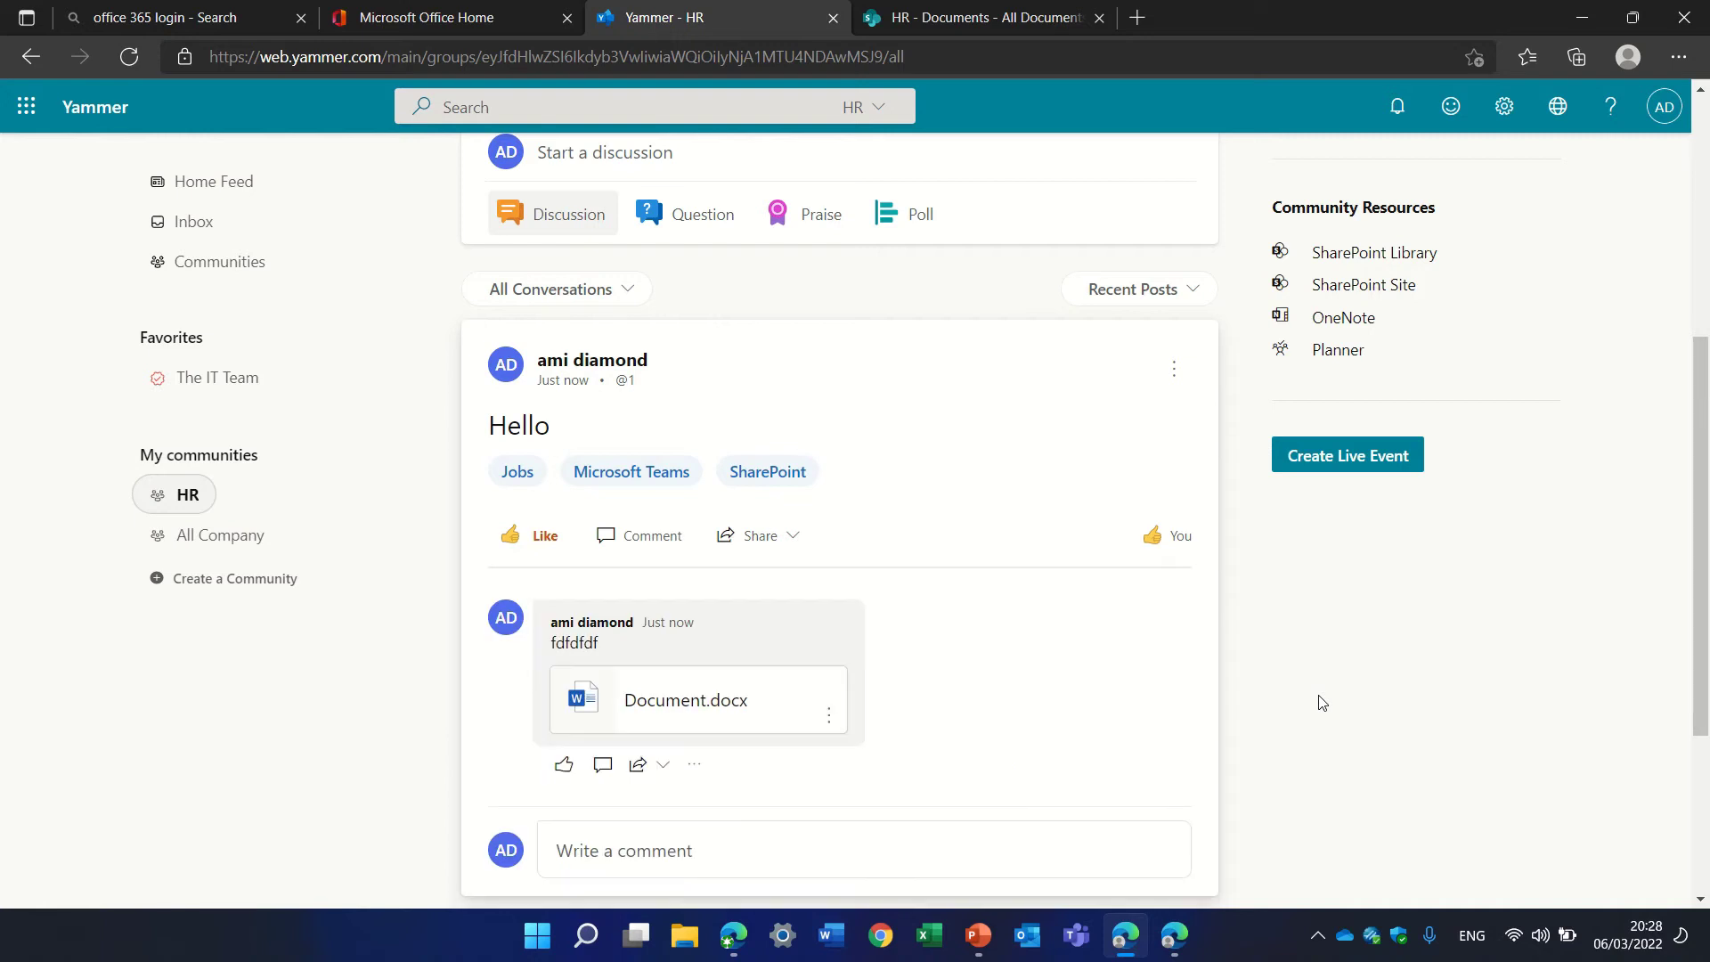
Step: Check the HR community's Files library after commenting and return to its conversations
scroll(1679, 515, up, 4)
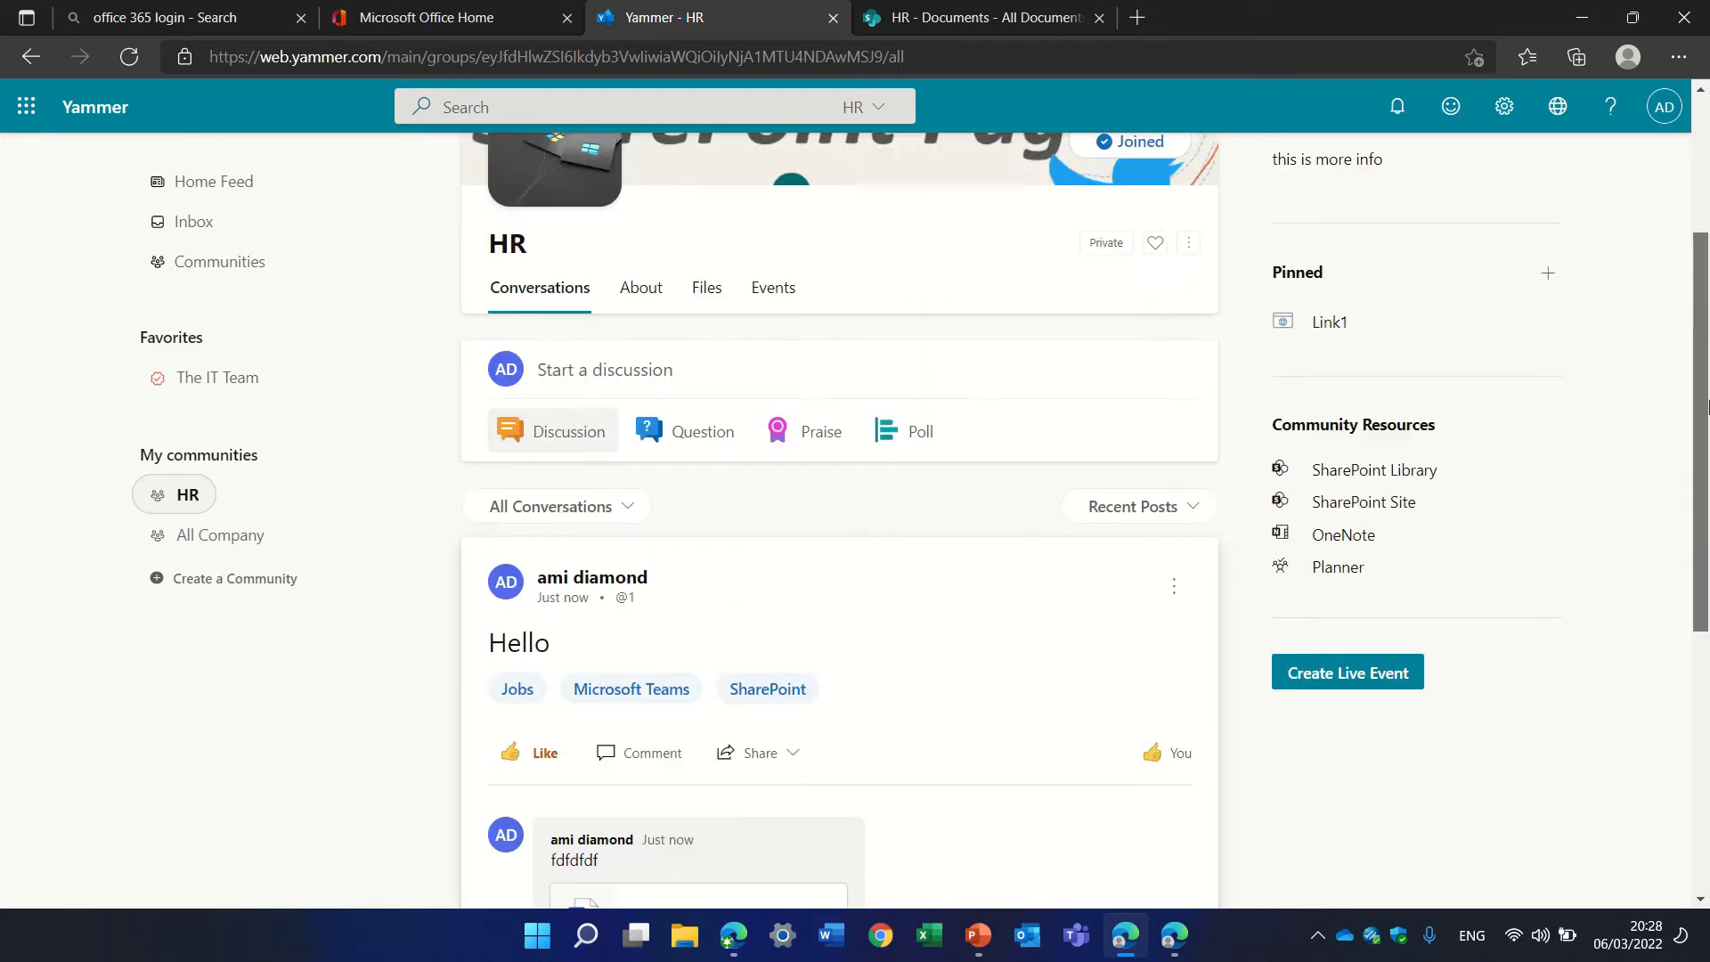
click(725, 437)
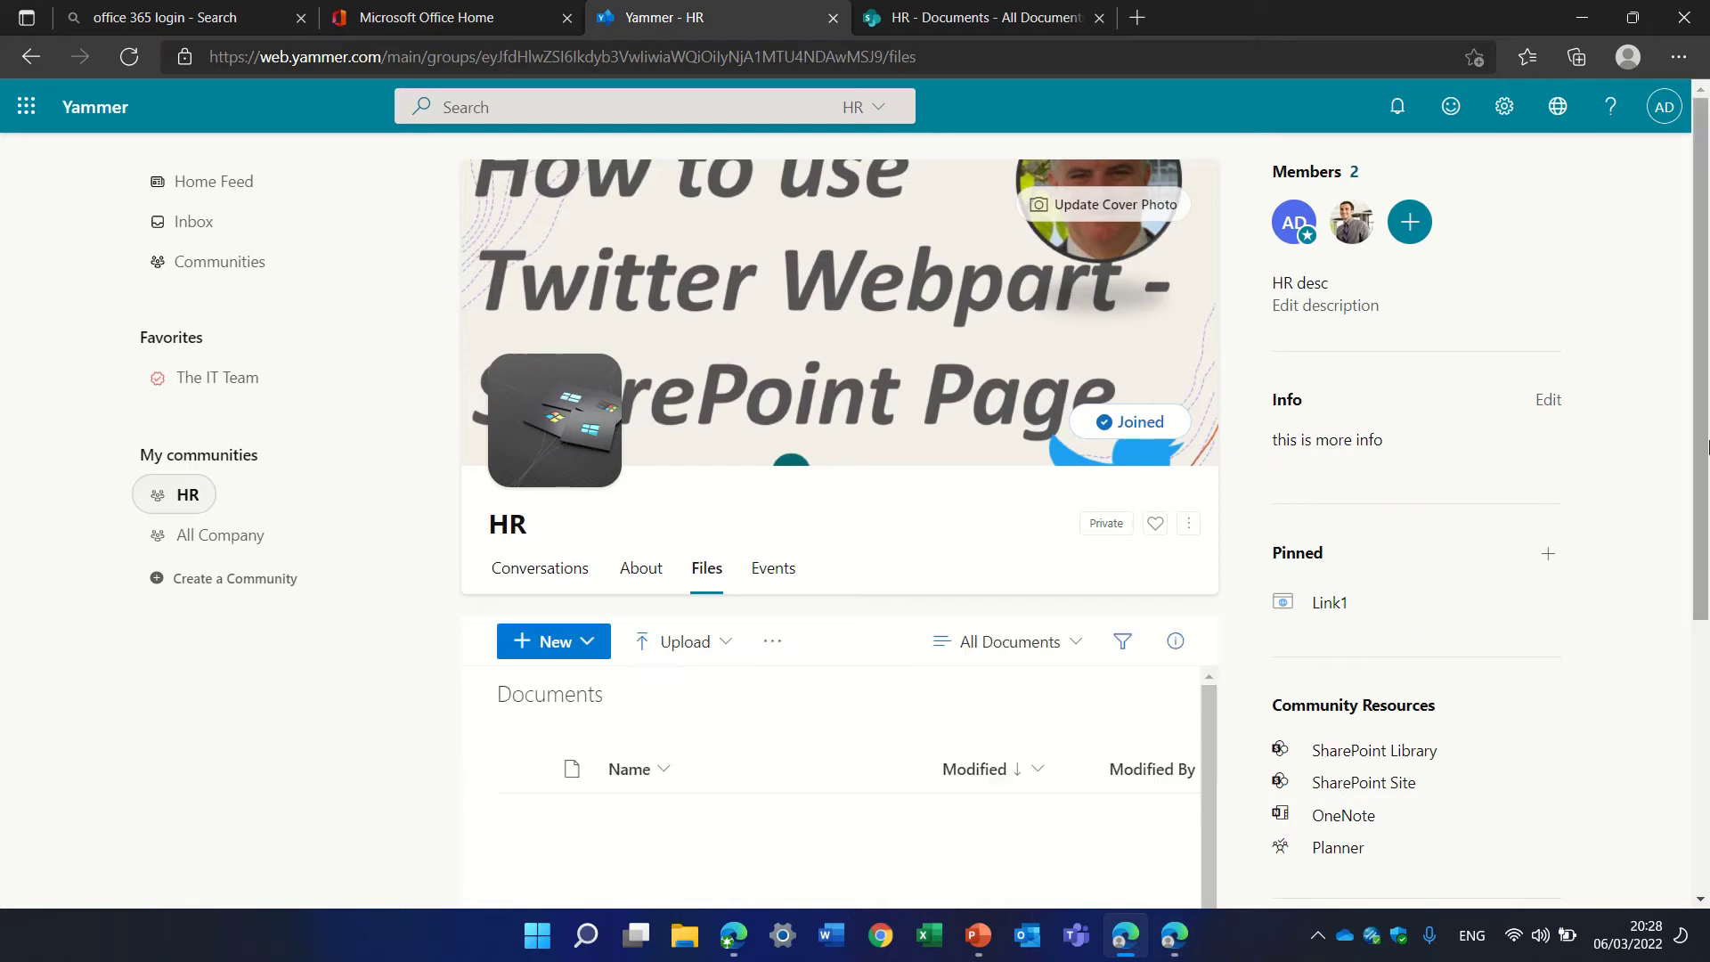
scroll(1708, 413, down, 2)
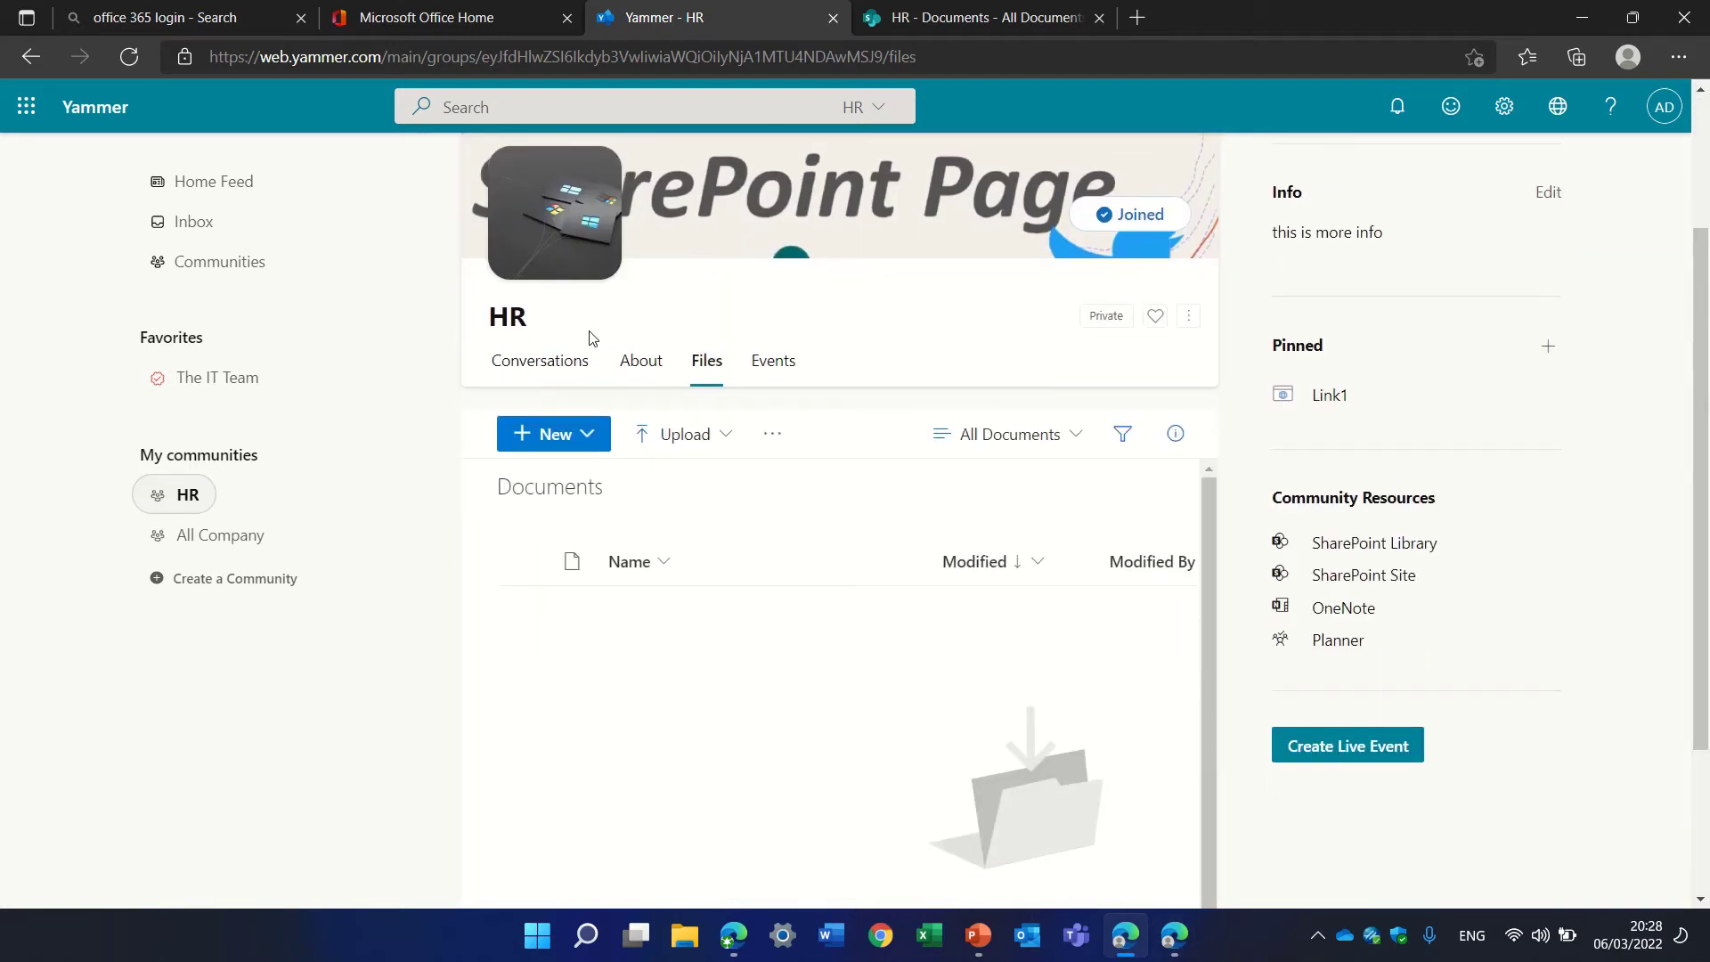
click(540, 367)
Step: Start a question in the HR community's conversations with the text "how you today"
drag(1704, 297, 1703, 472)
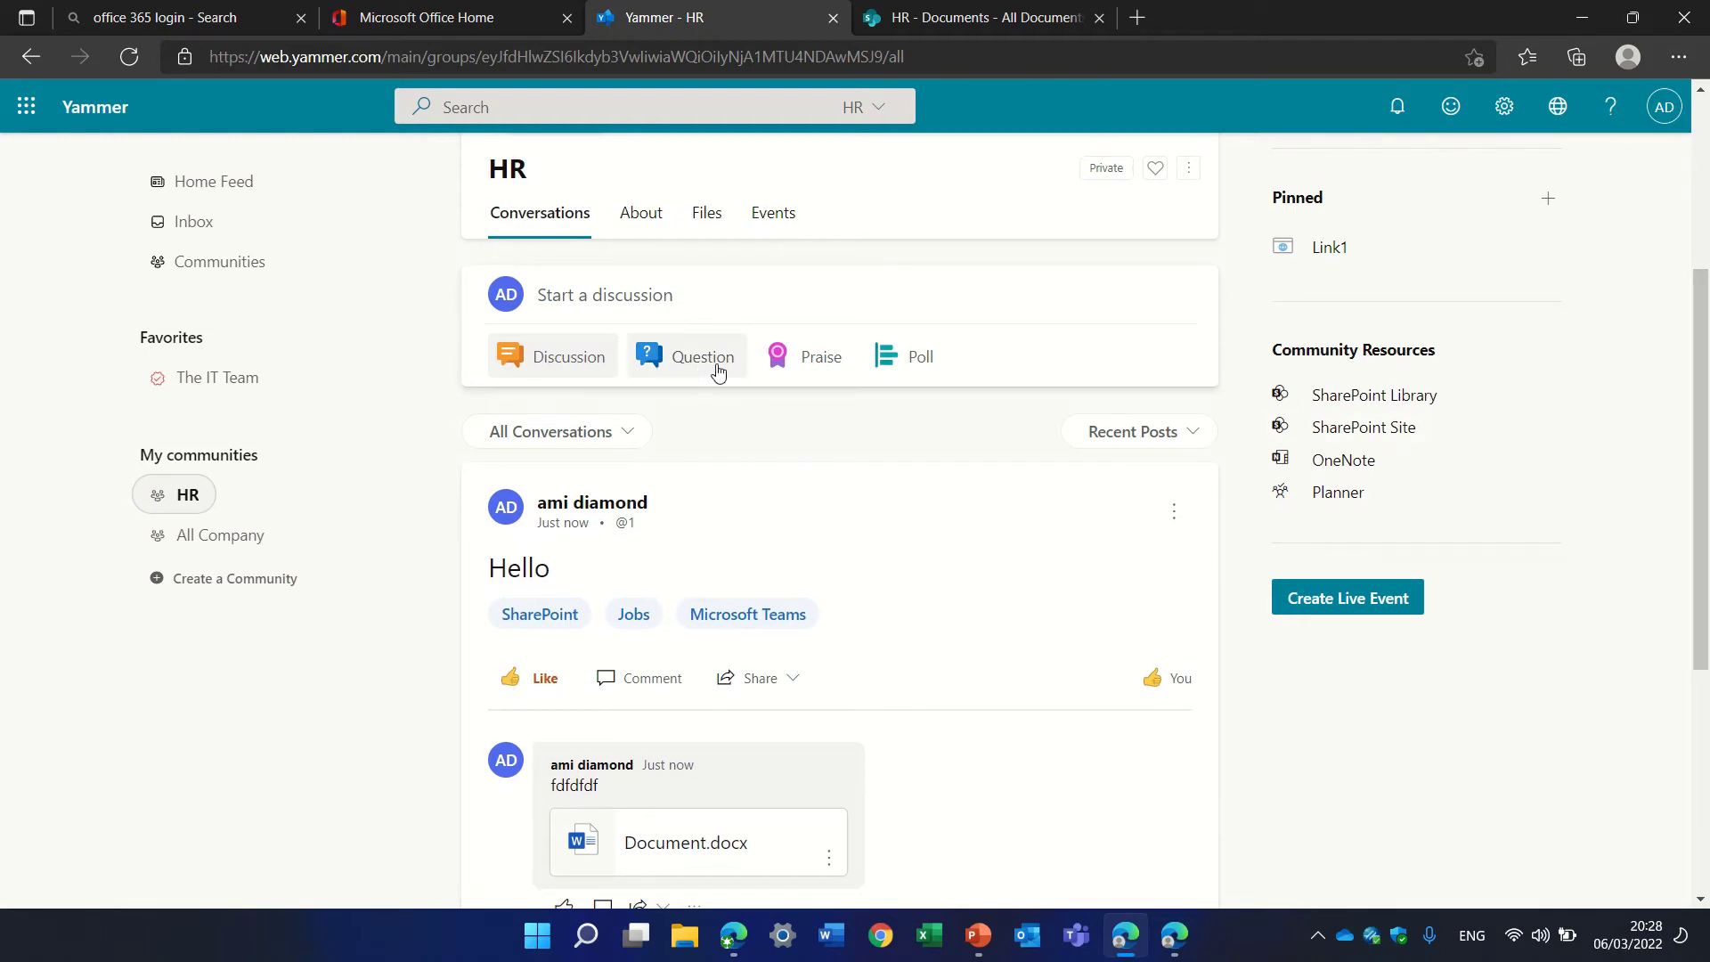
click(720, 372)
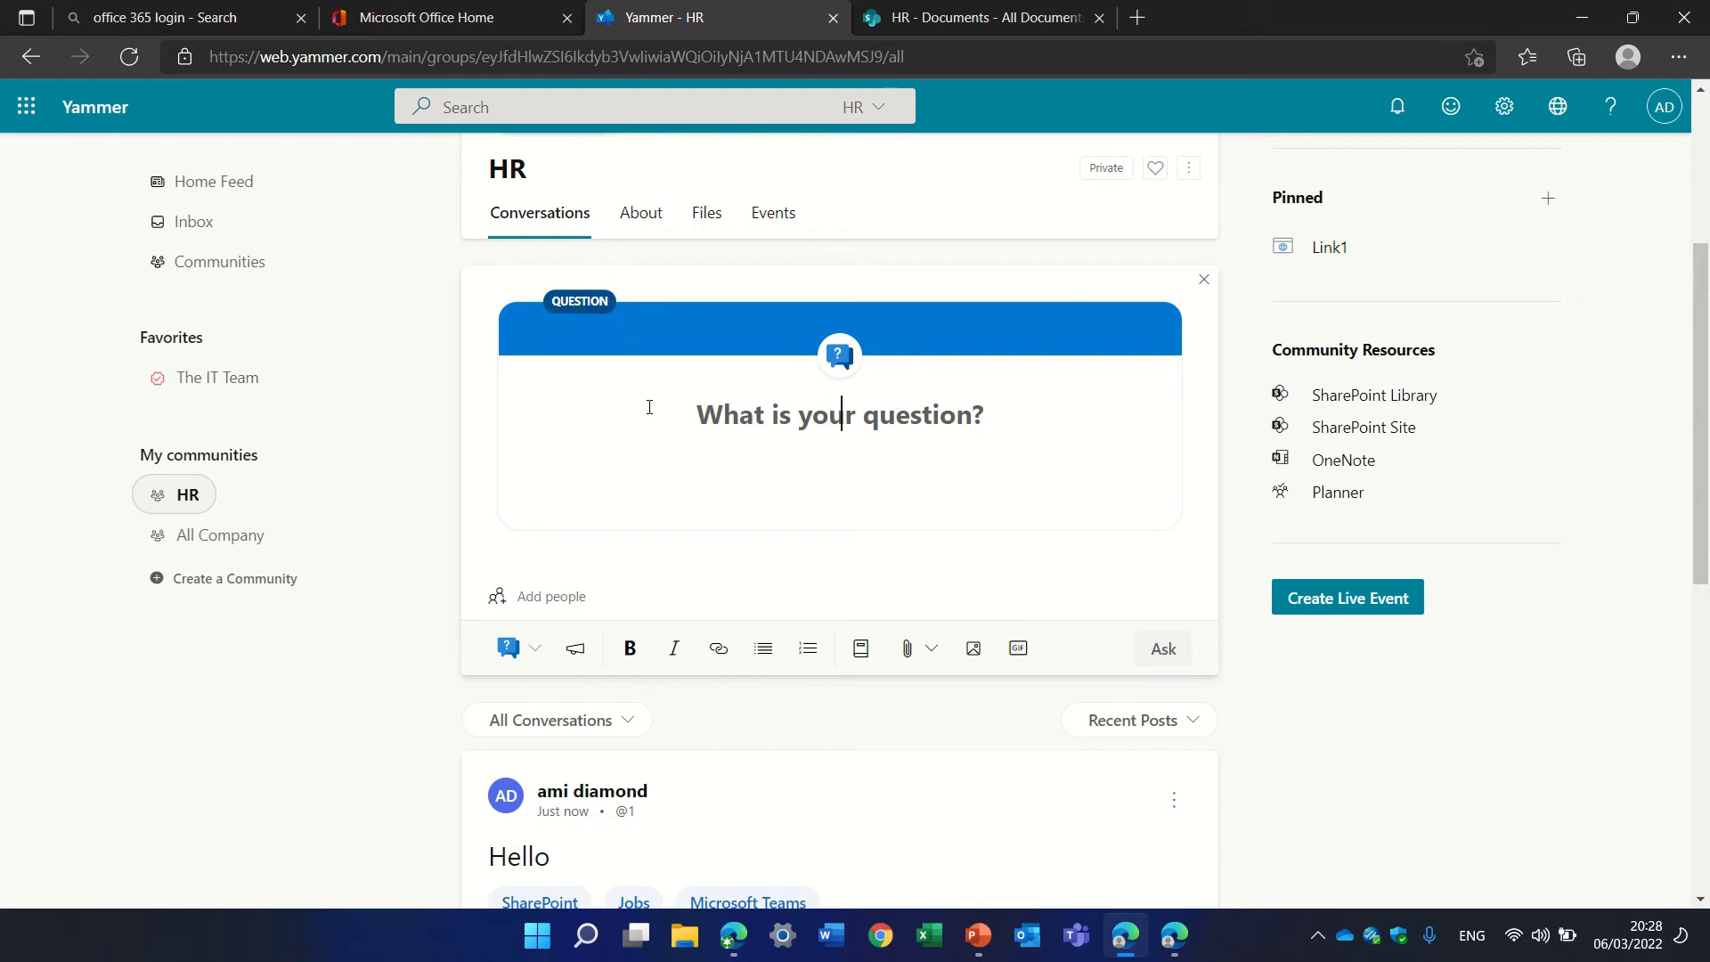
text(how you toa)
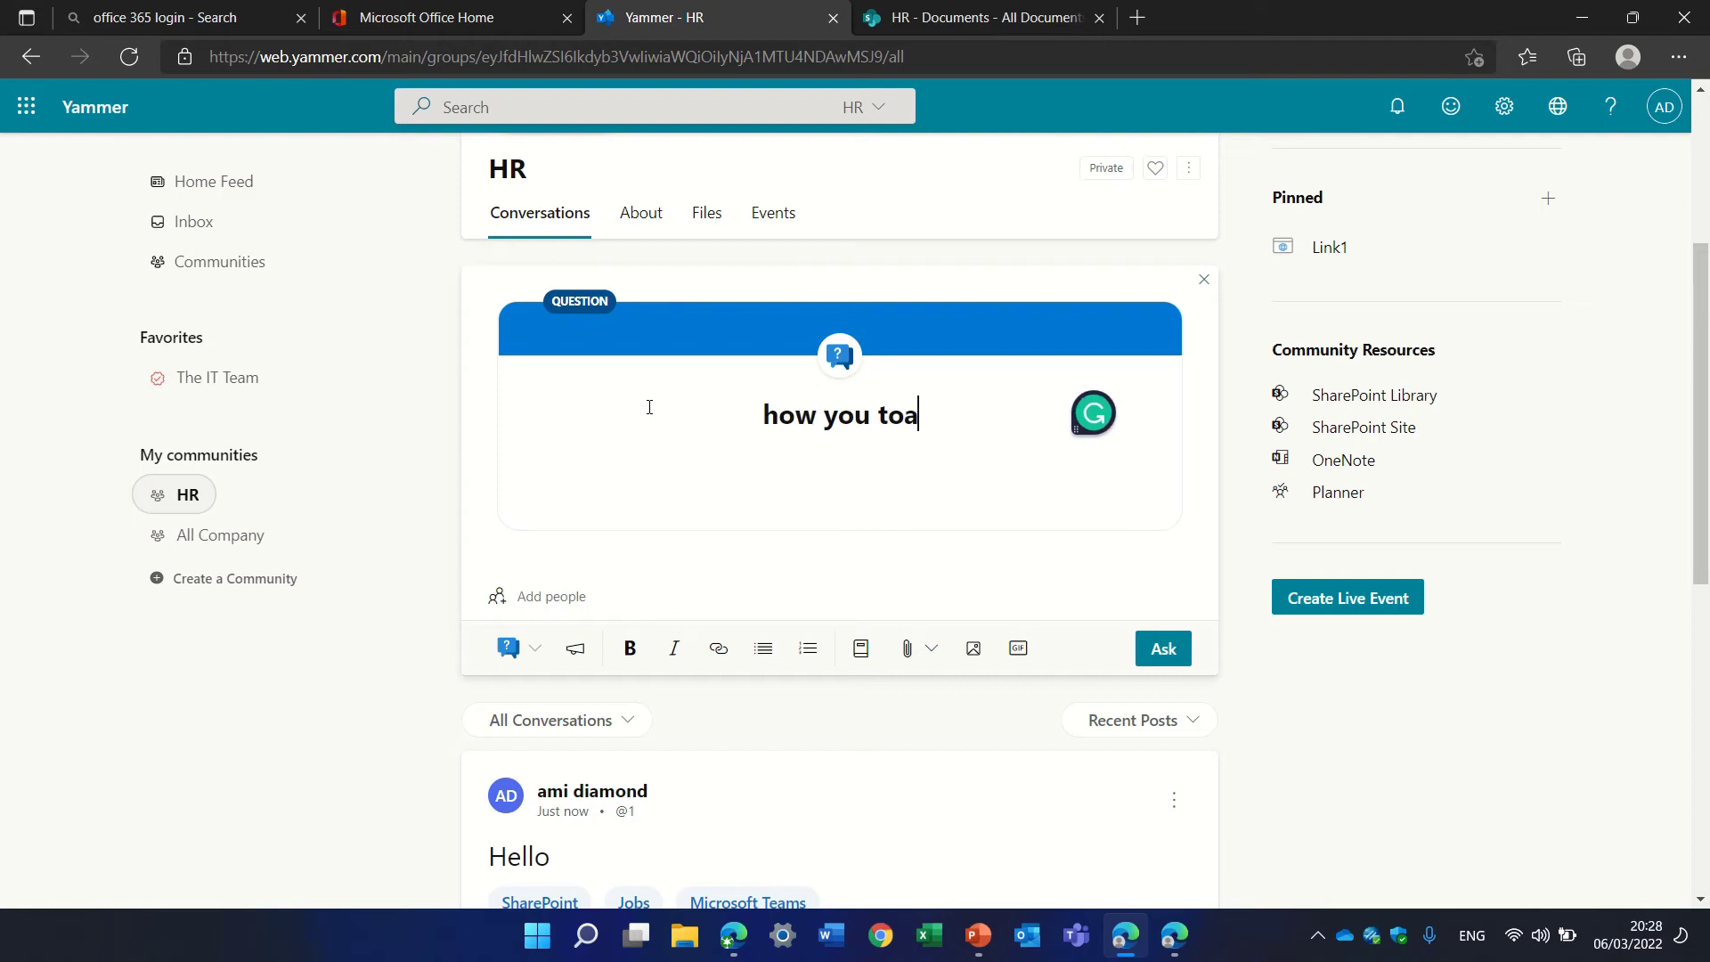
text(y)
key(BackSpace)
key(BackSpace)
text(d)
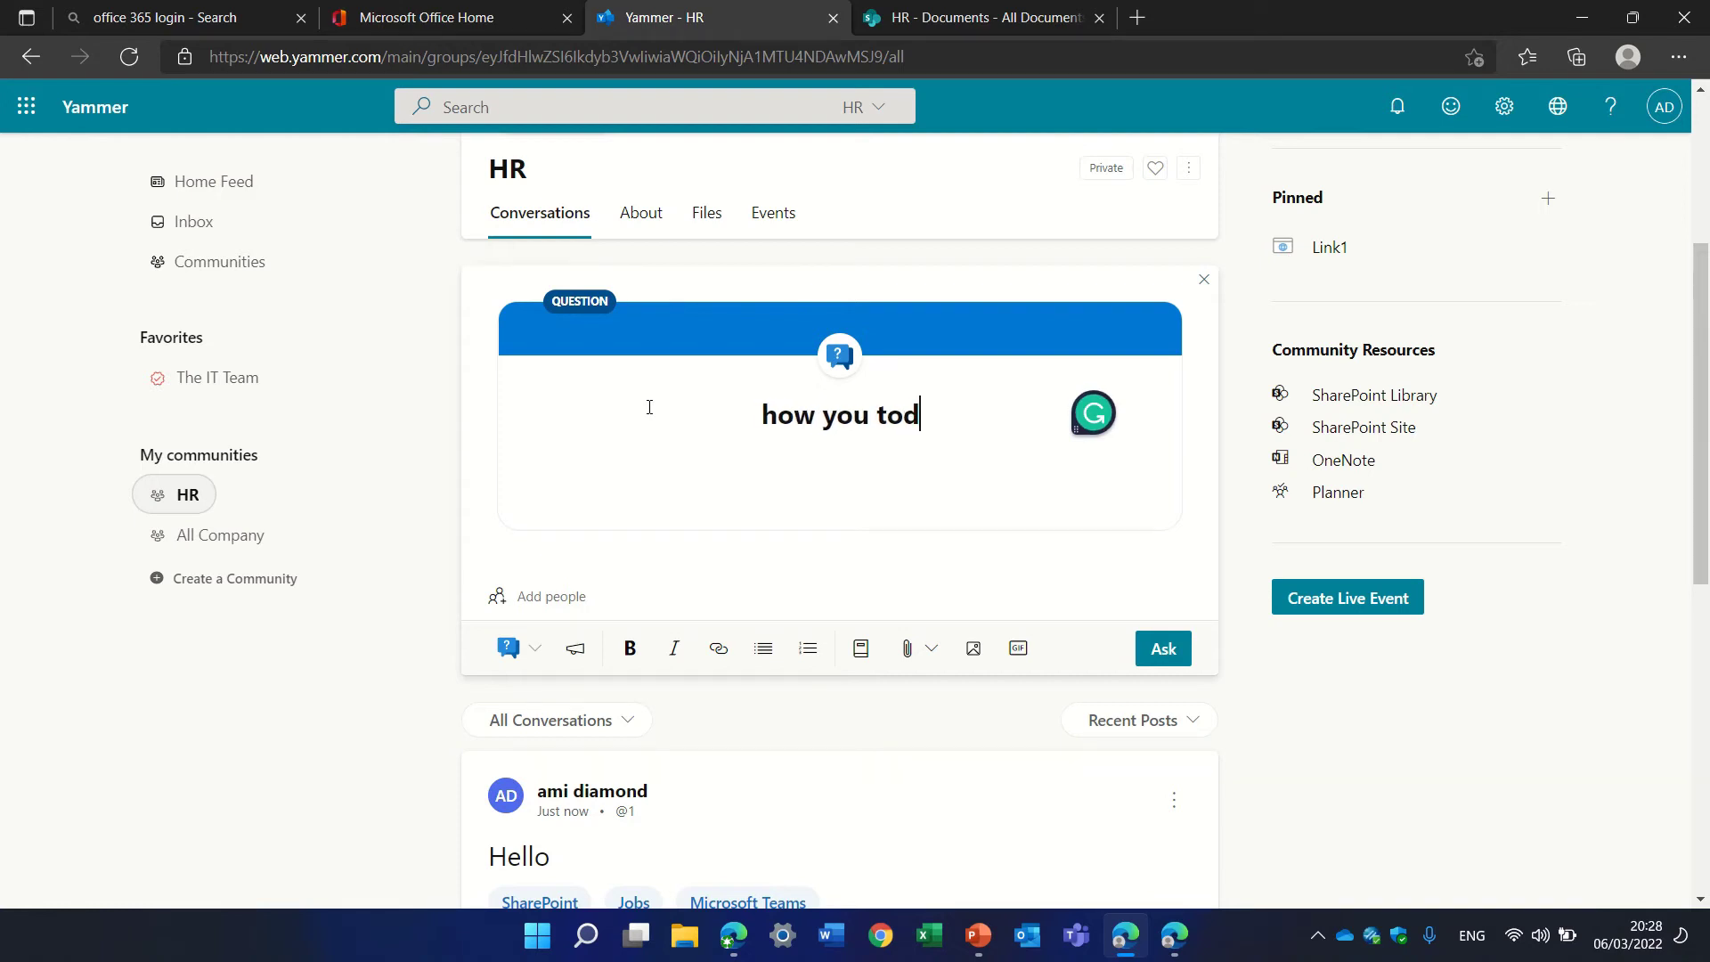
text(ay)
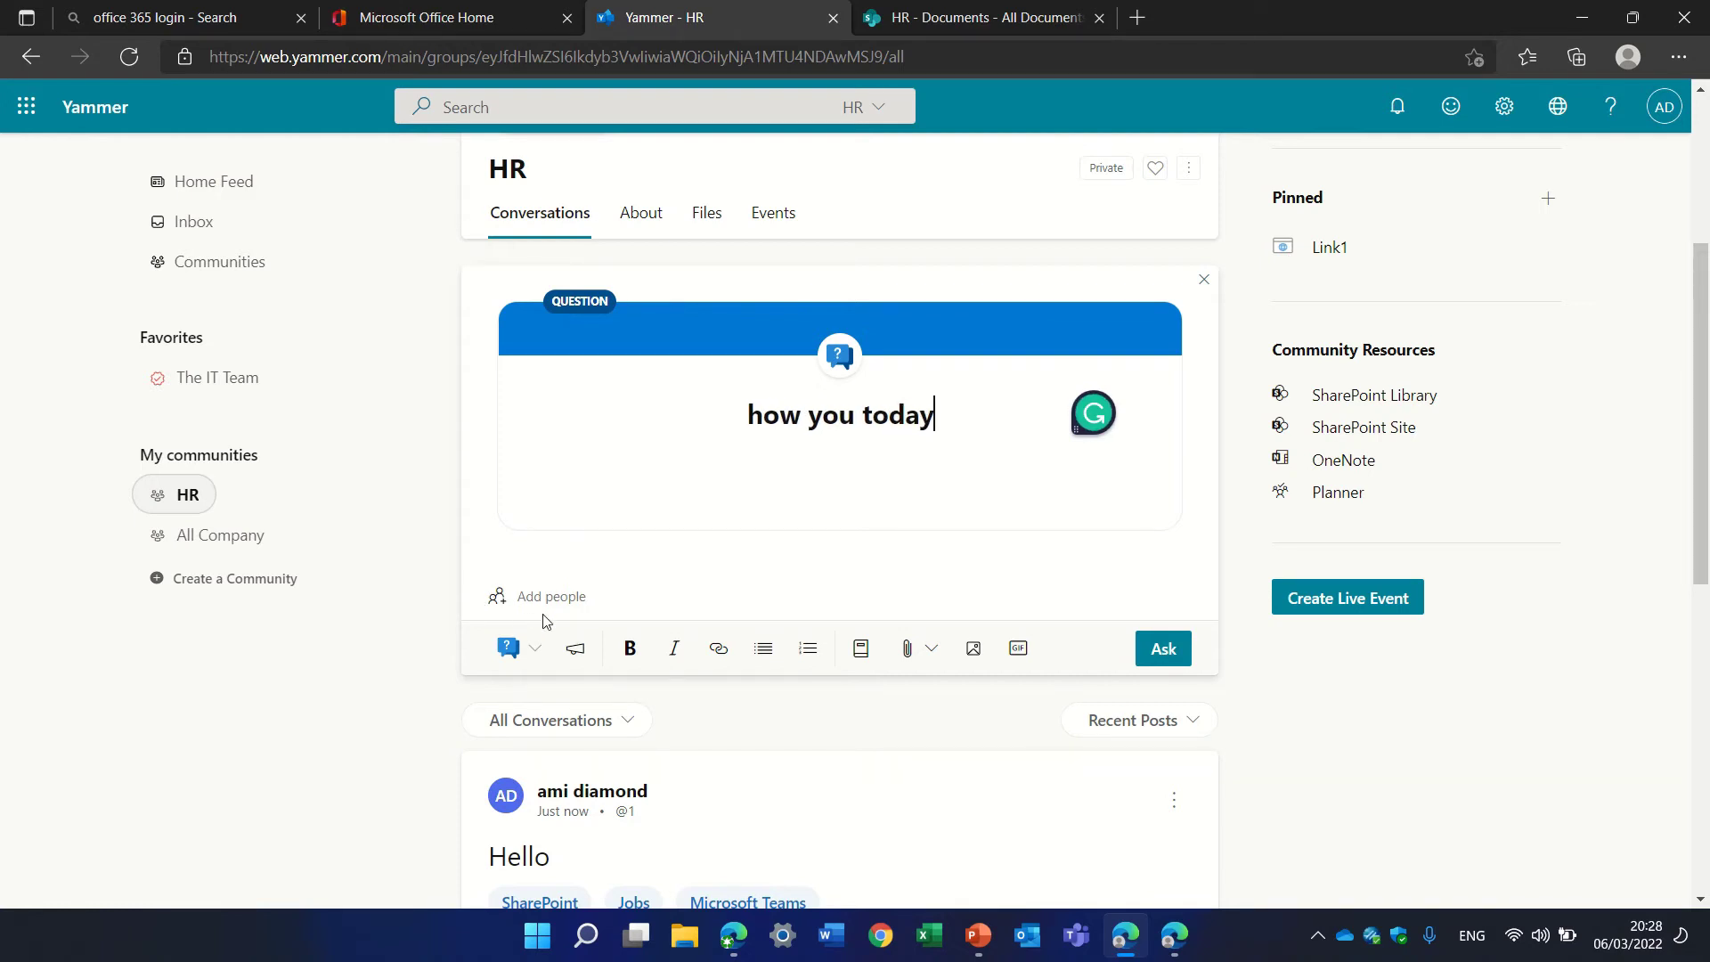
Step: Post the "how you today" question as an announcement with the Marketing Assistant added as a recipient
click(557, 598)
click(784, 682)
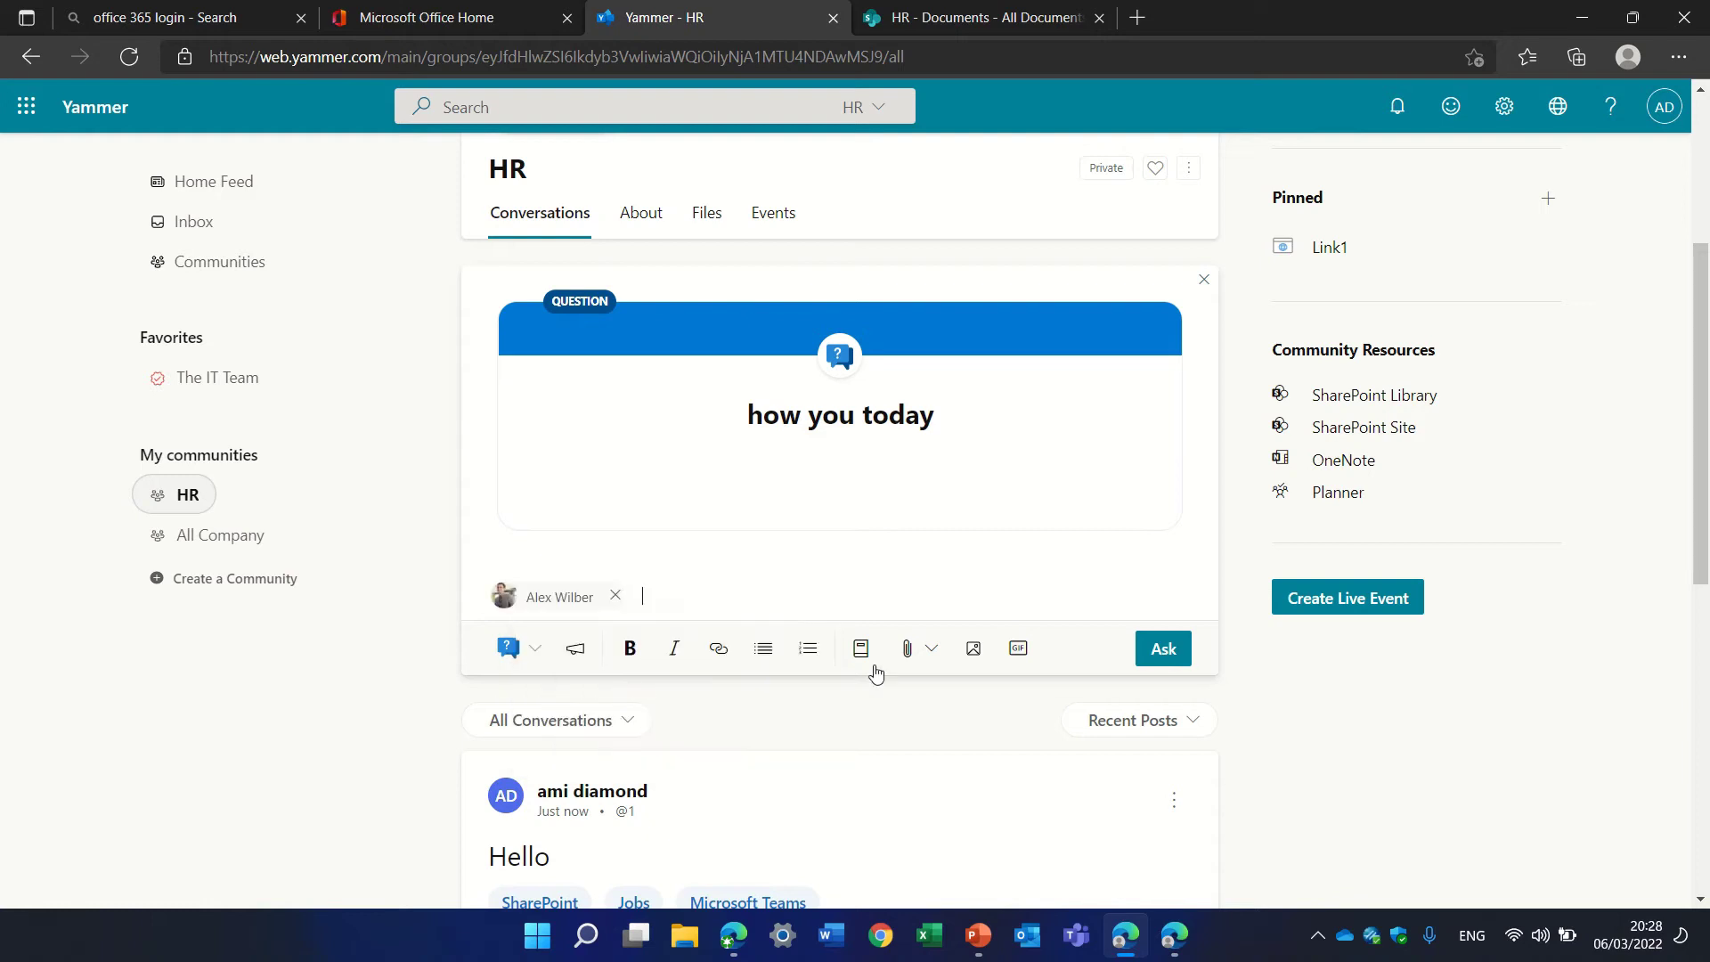
click(576, 652)
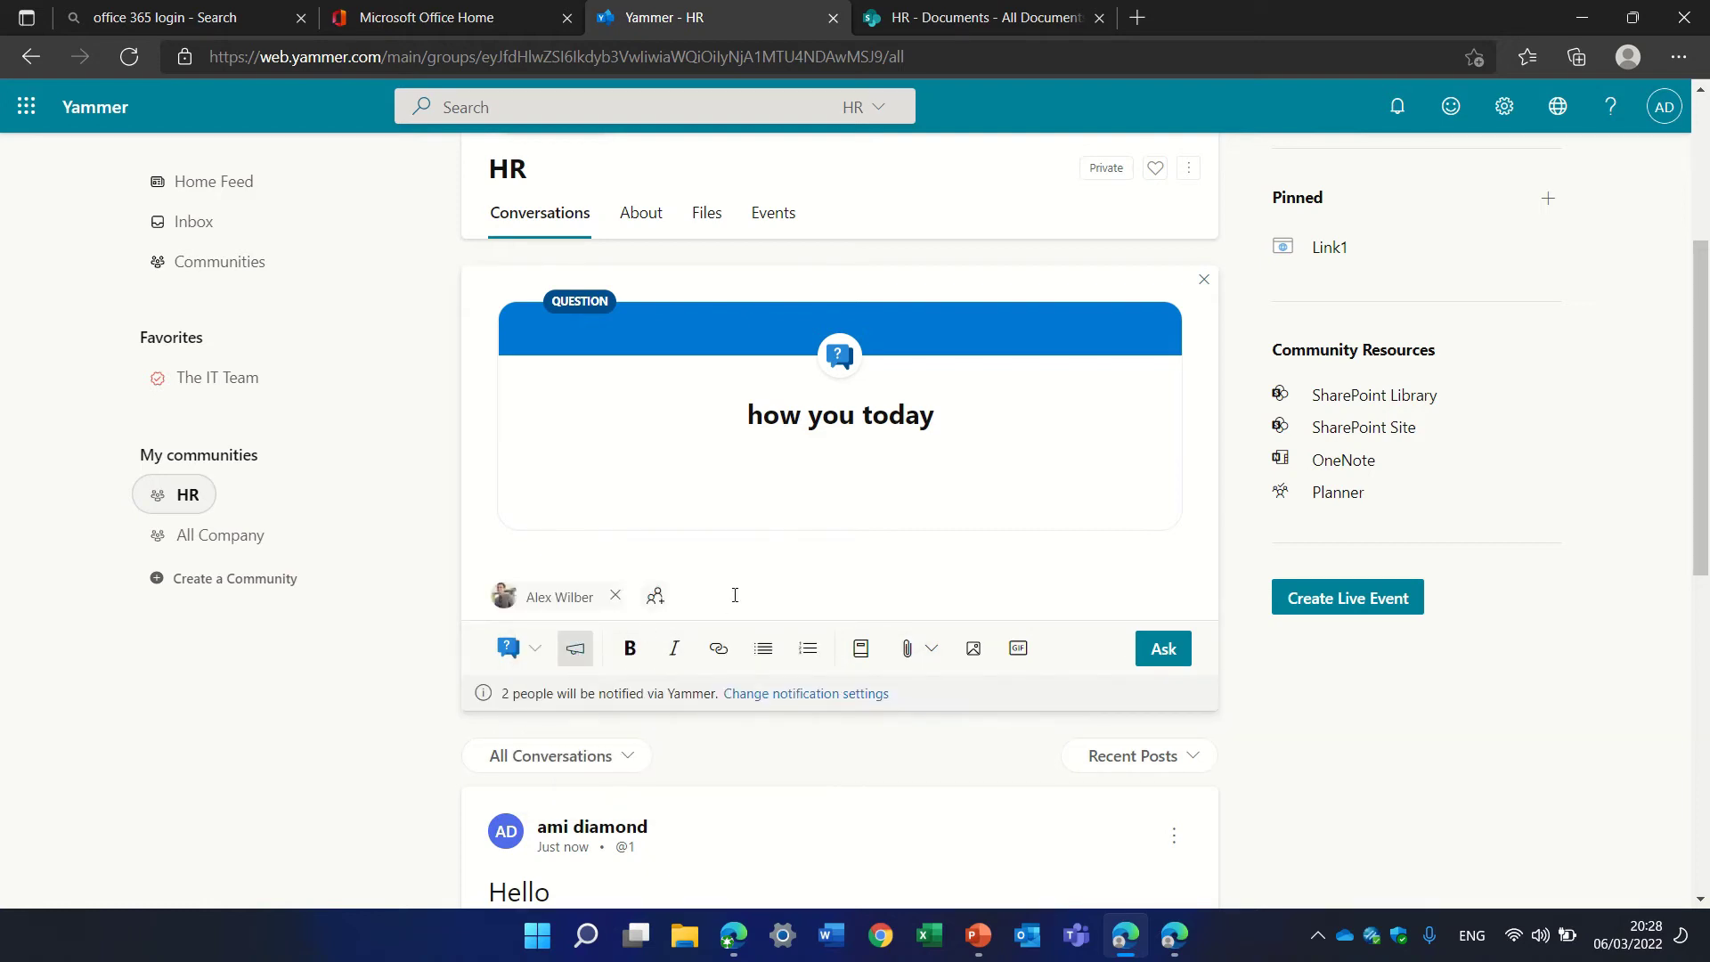
scroll(1697, 492, up, 3)
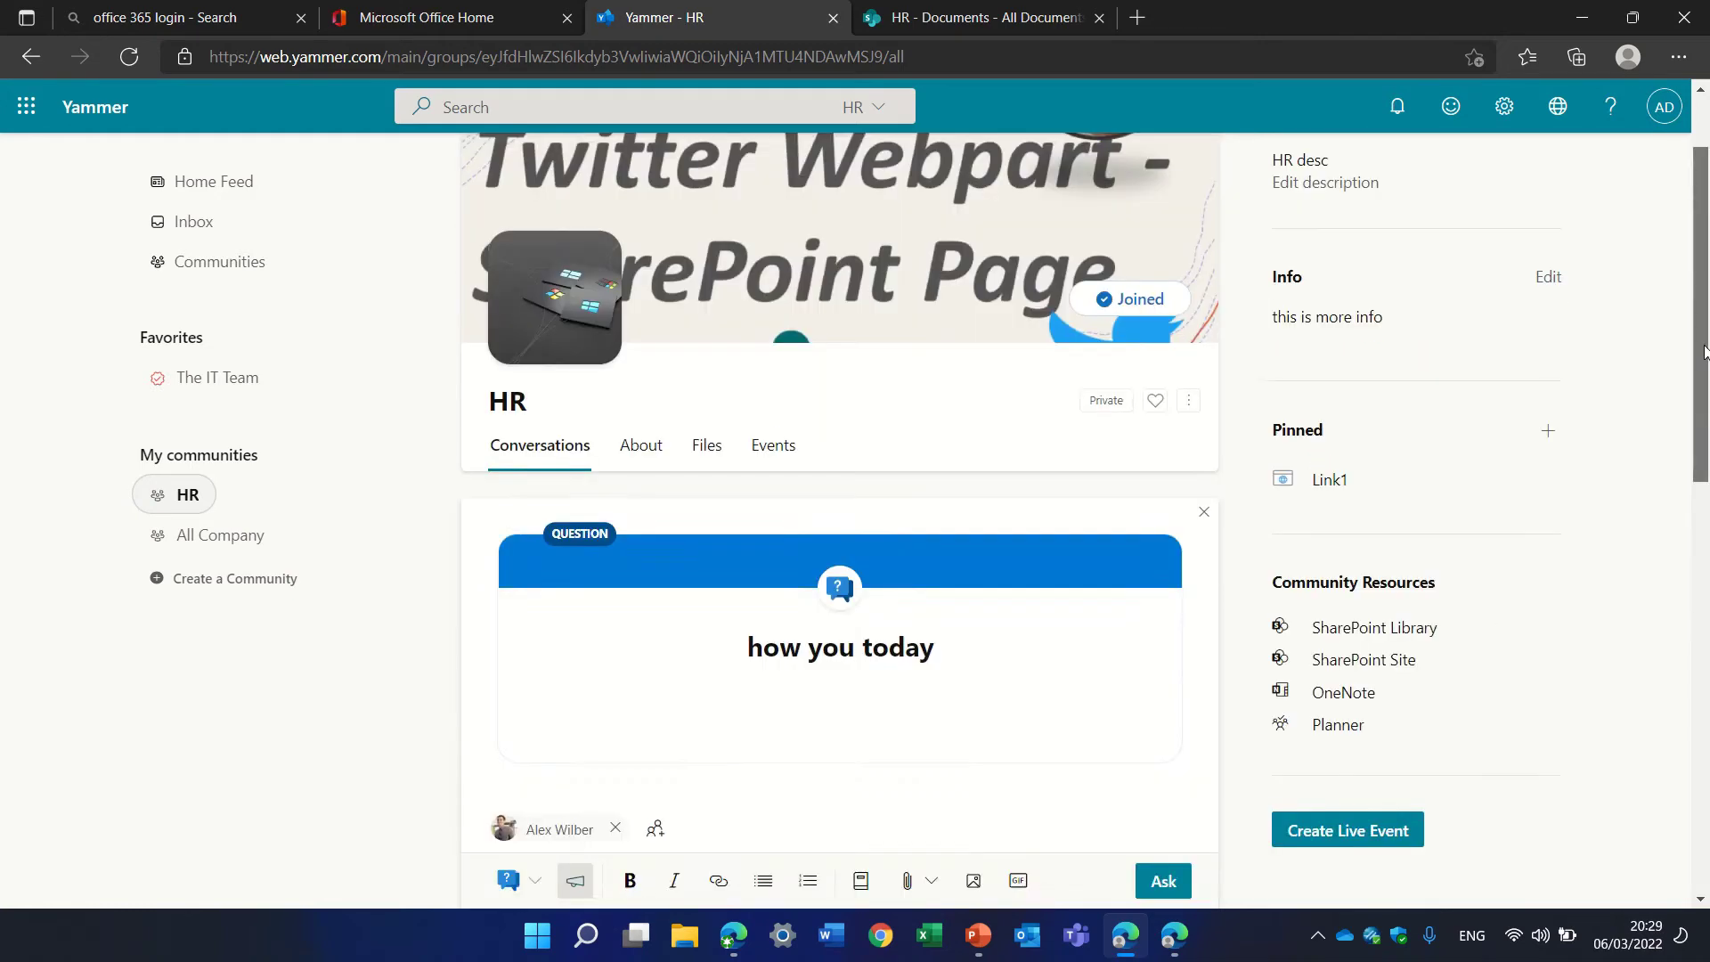
scroll(1697, 492, down, 4)
scroll(1697, 490, up, 2)
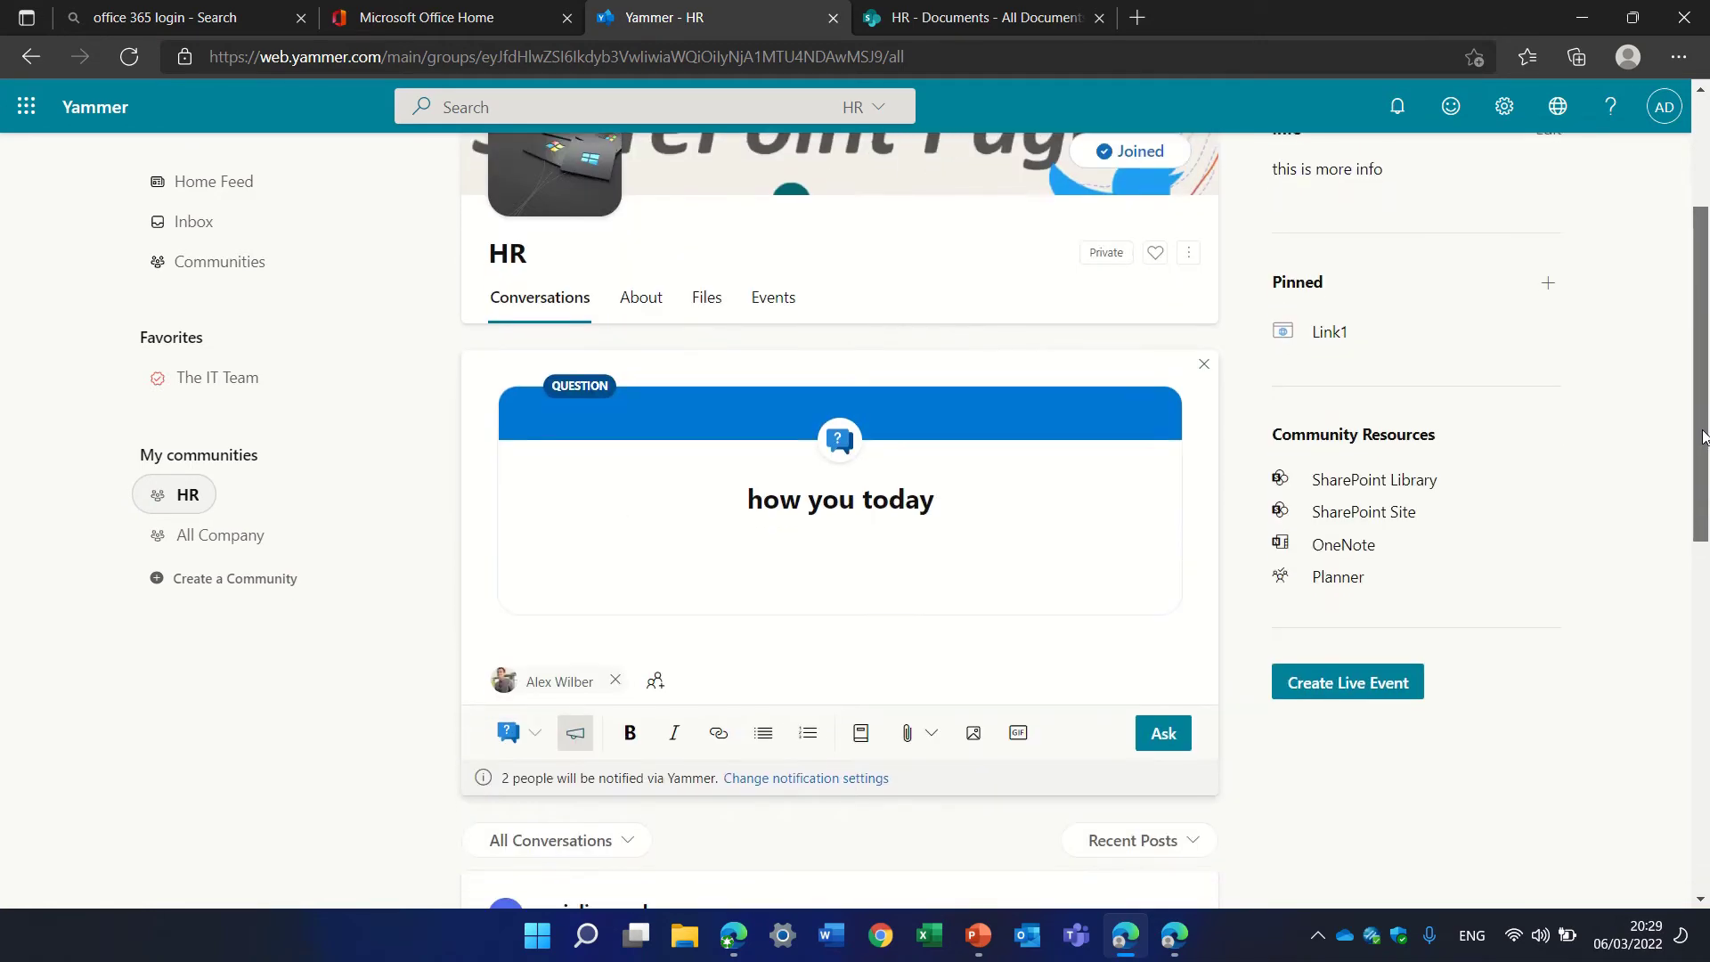
scroll(1697, 490, down, 2)
click(1180, 581)
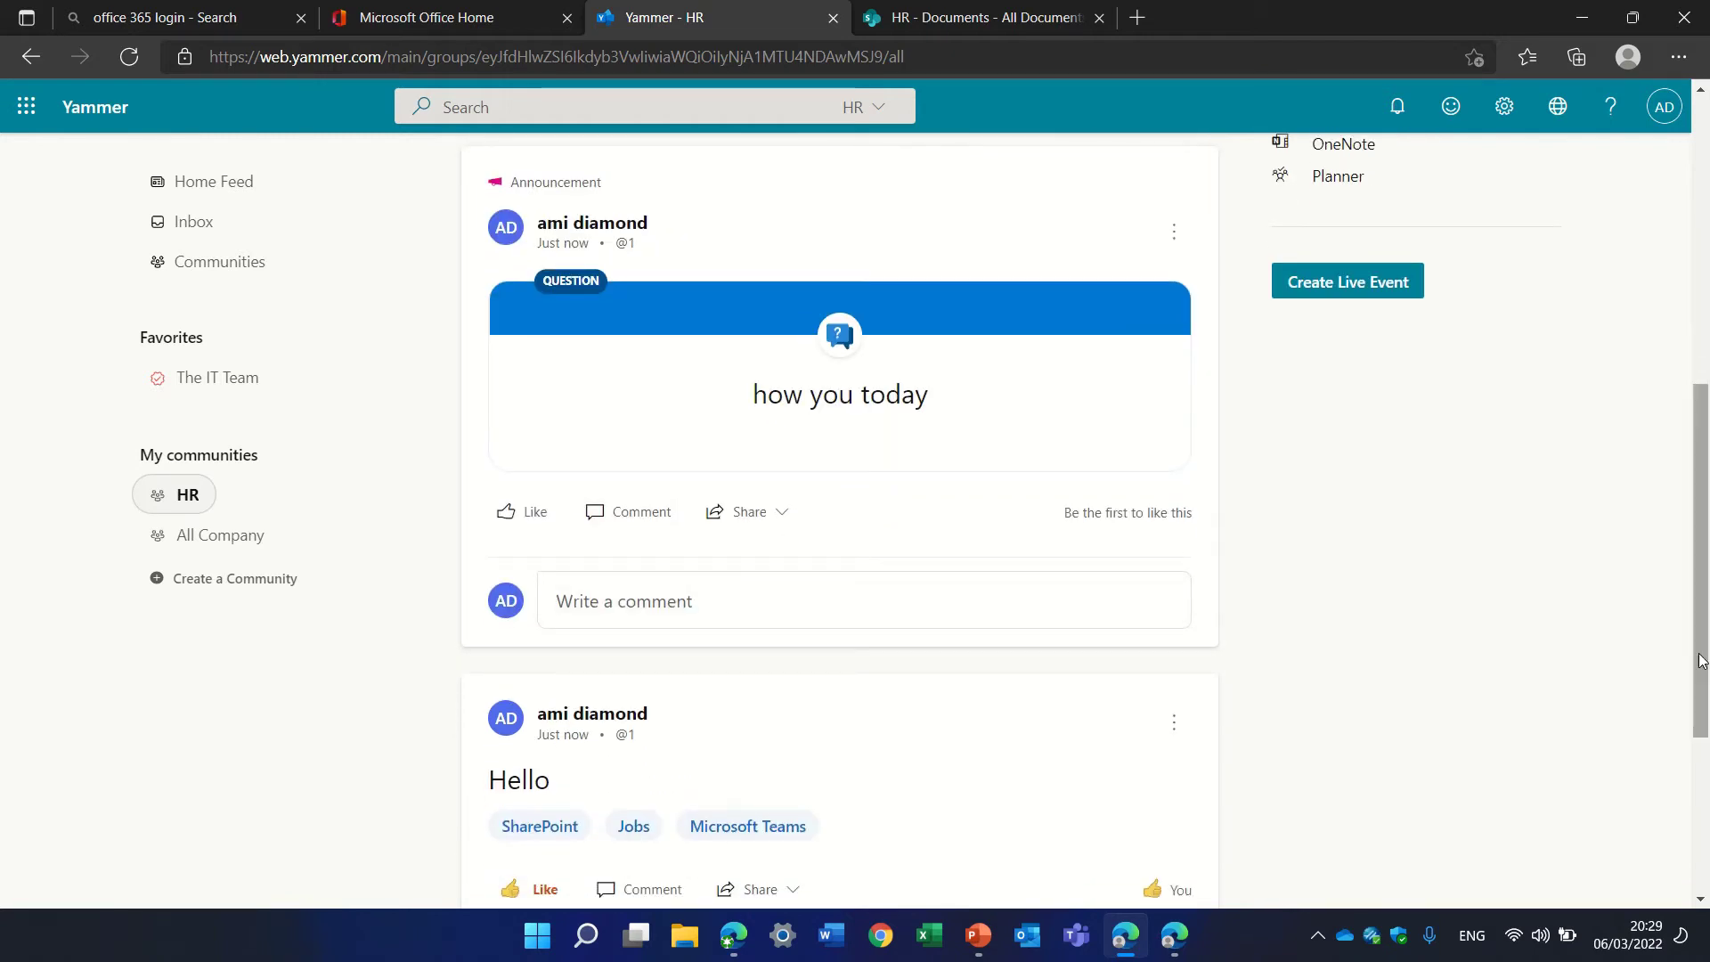
Step: Post a praise to the suggested Director in the HR community with the trophy badge and the text "well done"
drag(1701, 690, 1706, 502)
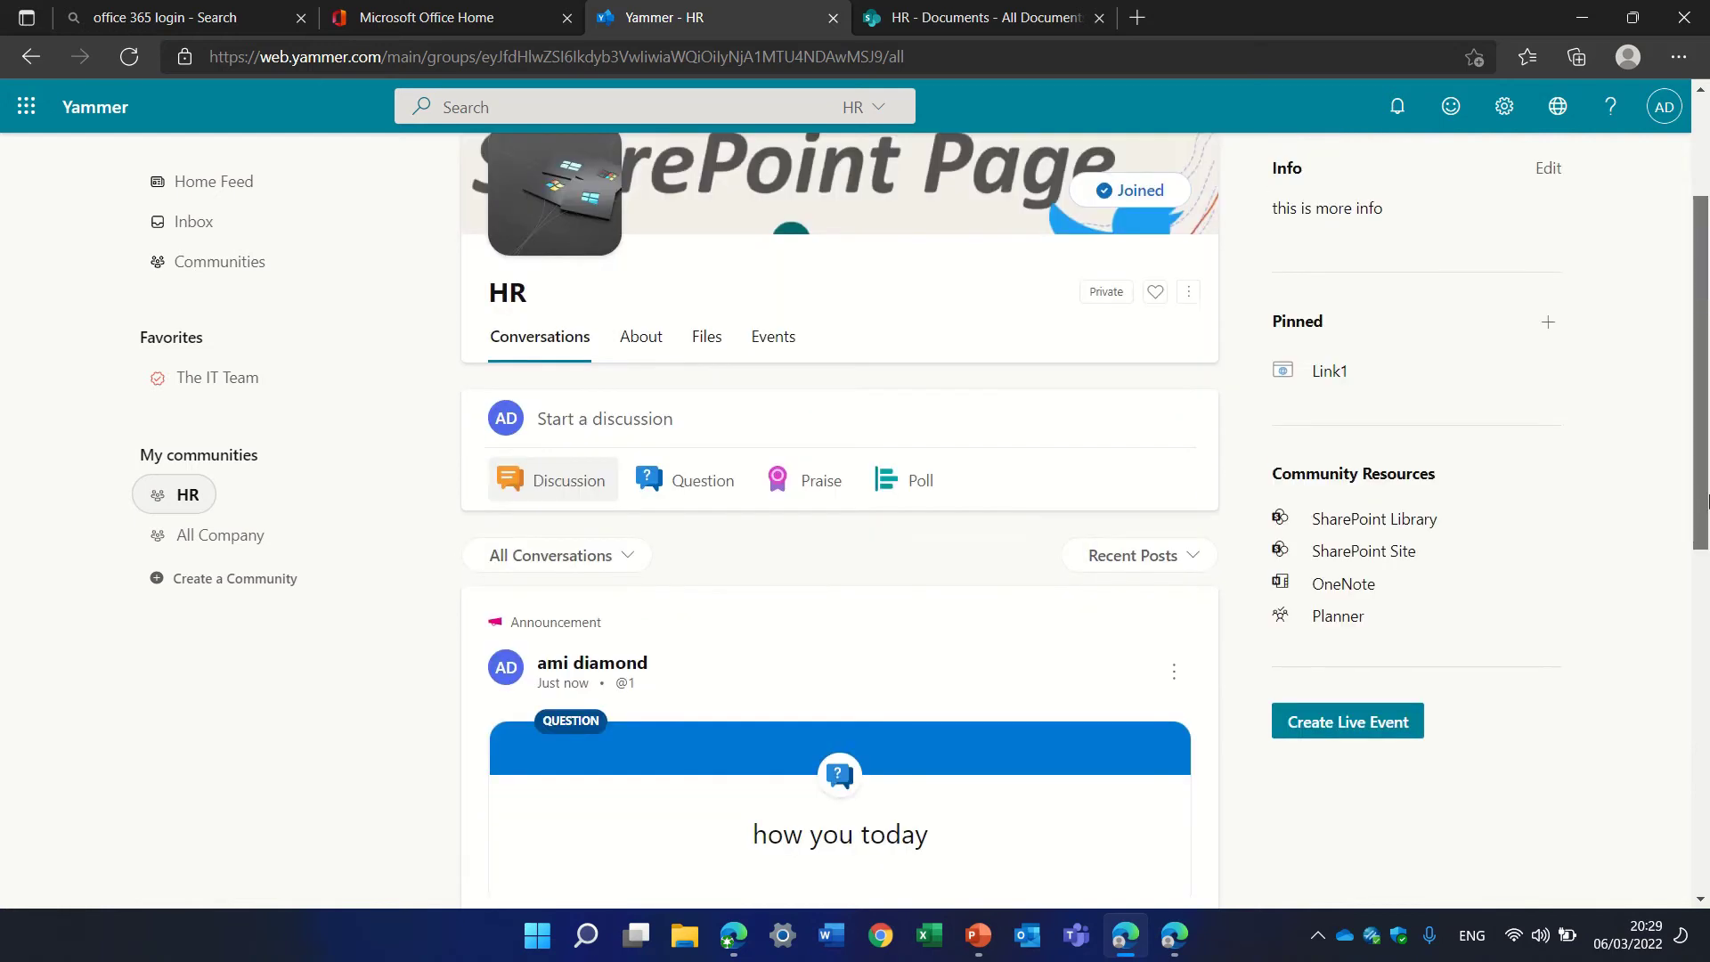
click(810, 482)
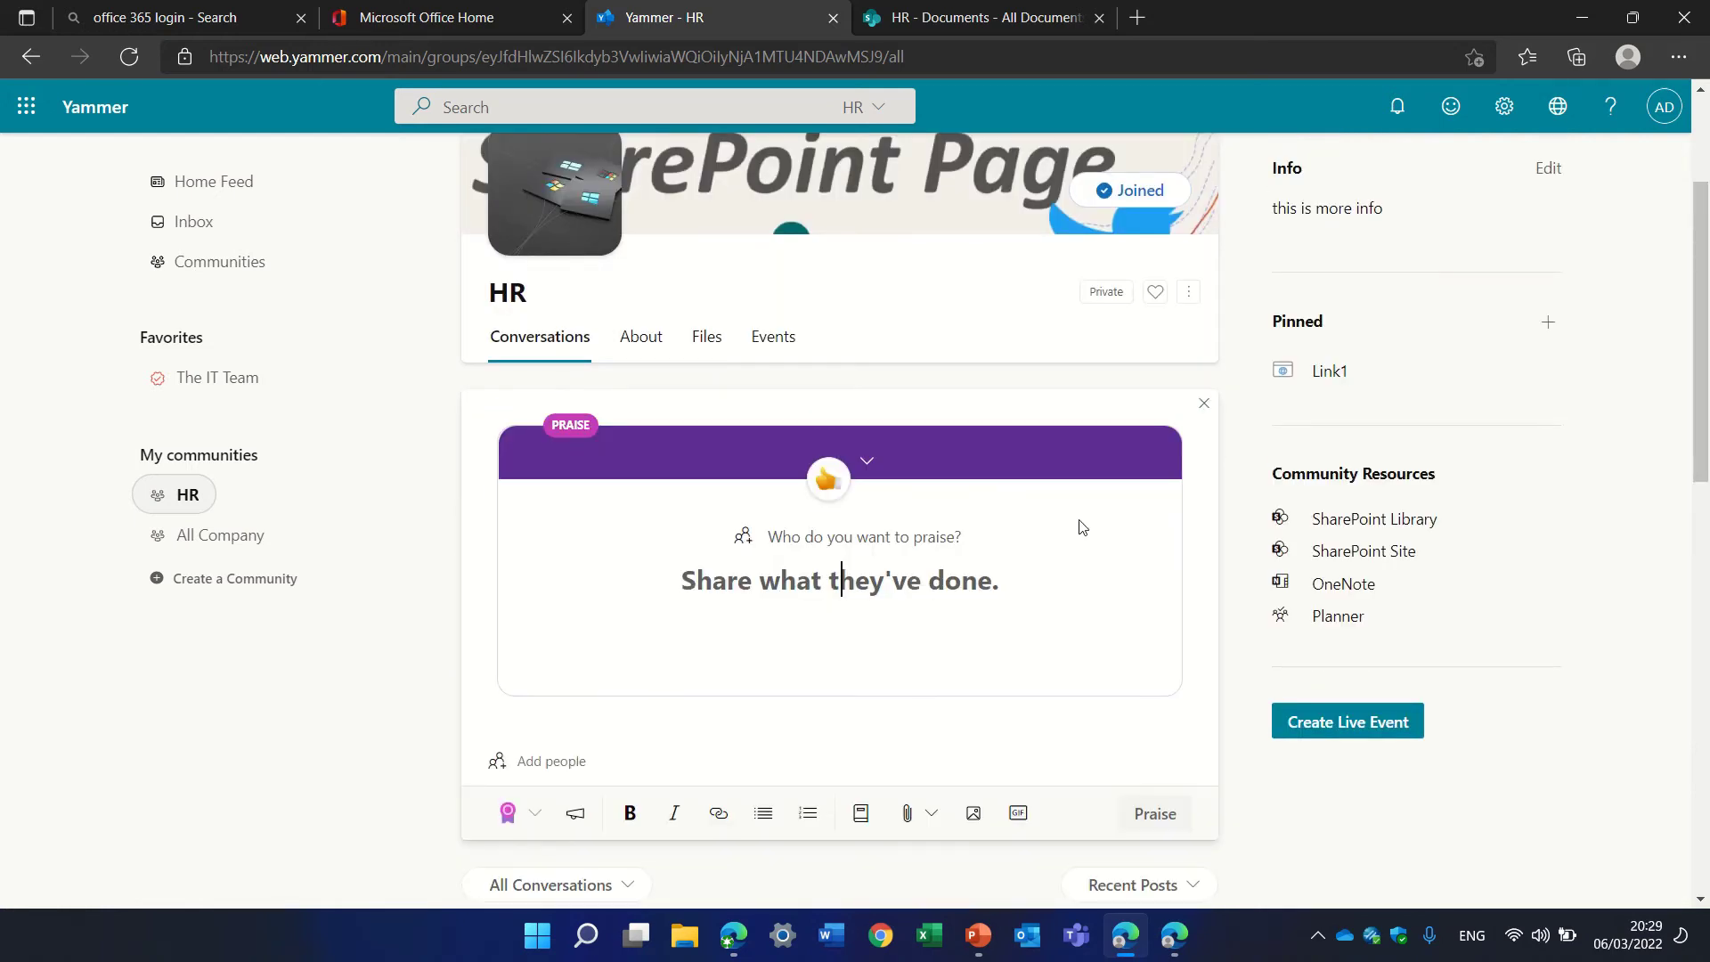
click(920, 538)
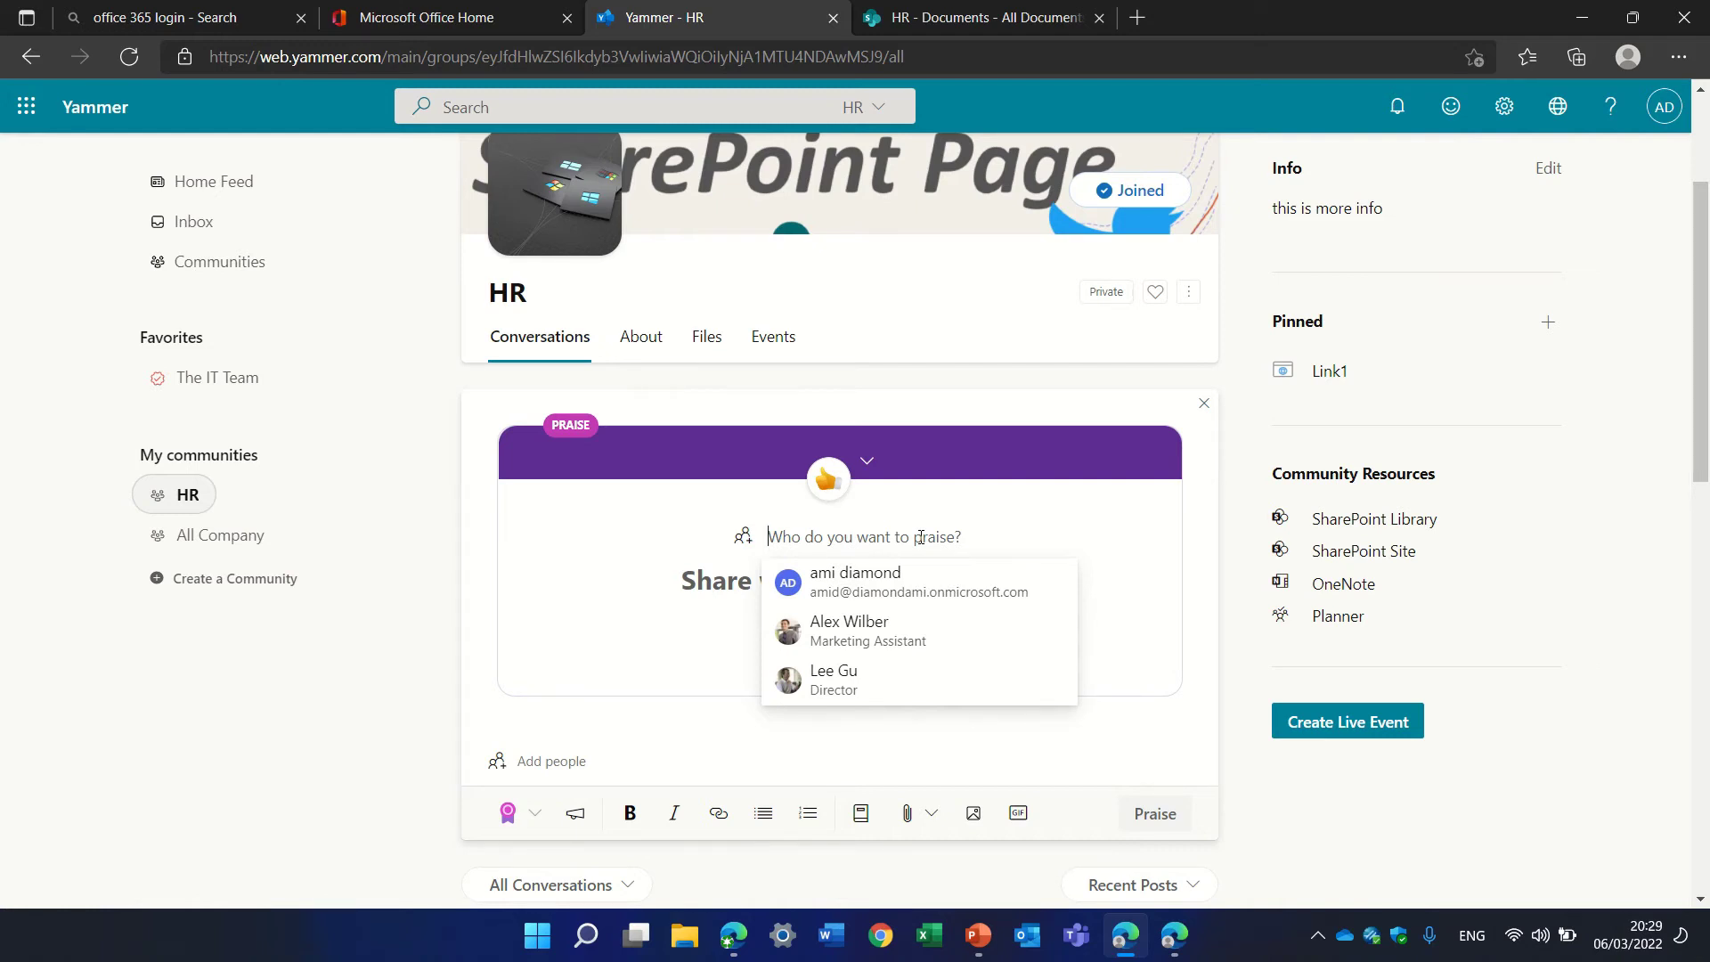
click(848, 693)
click(867, 463)
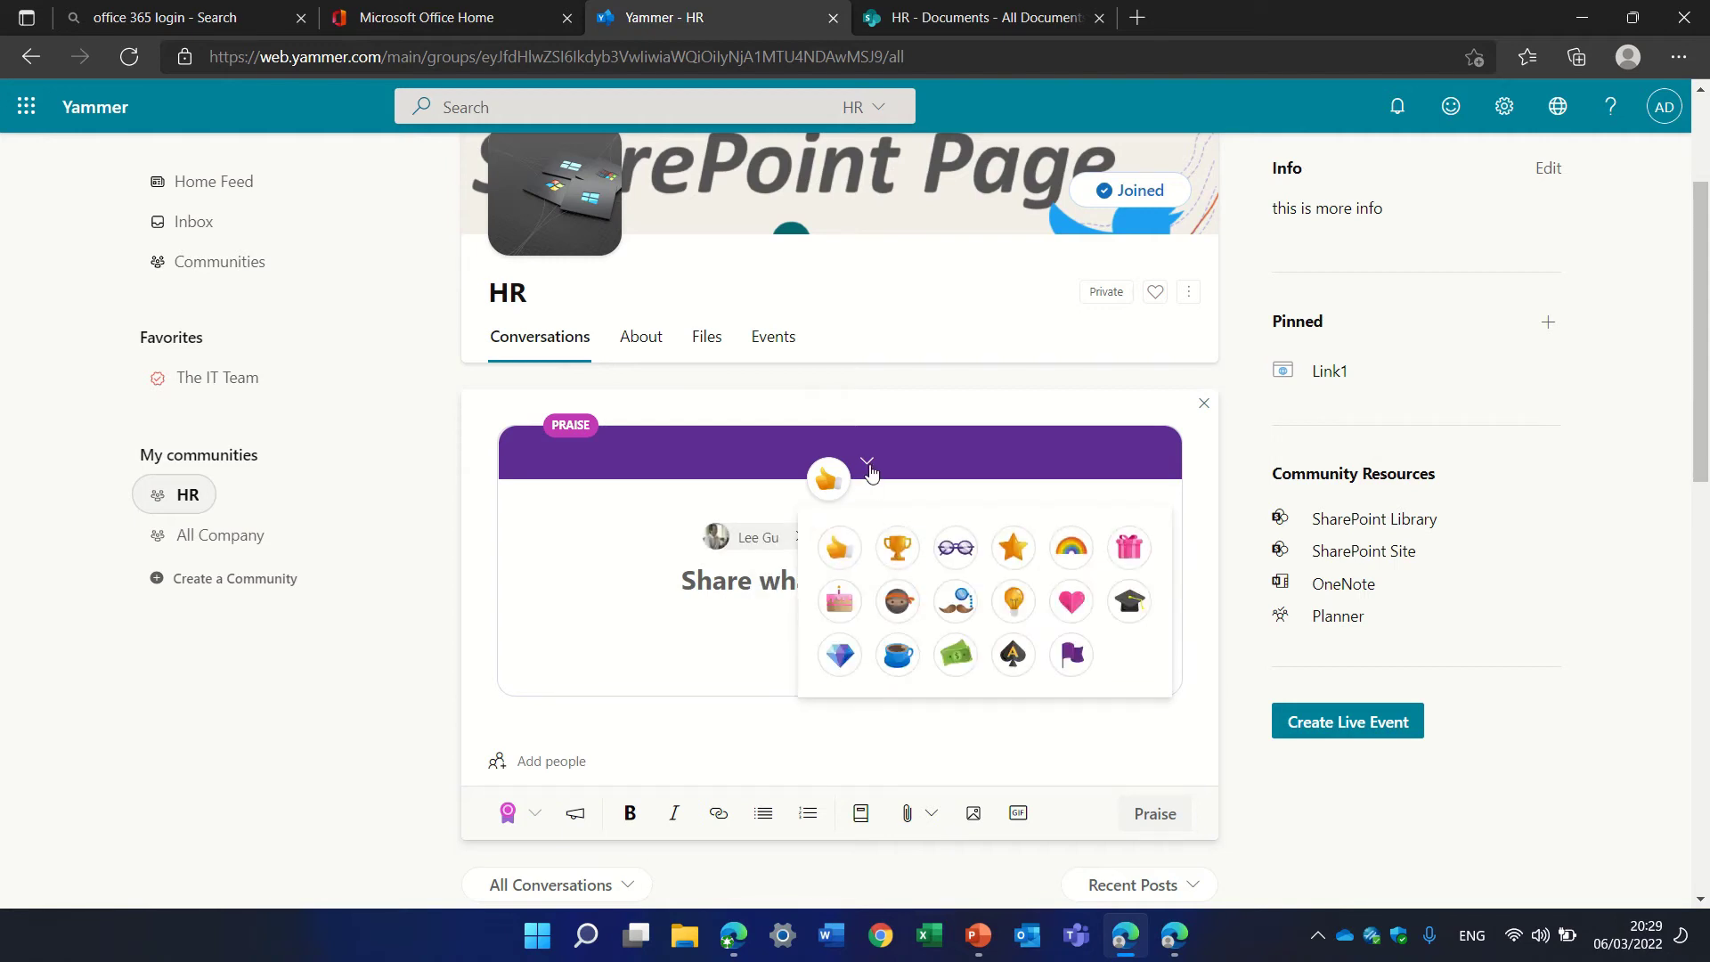
click(899, 552)
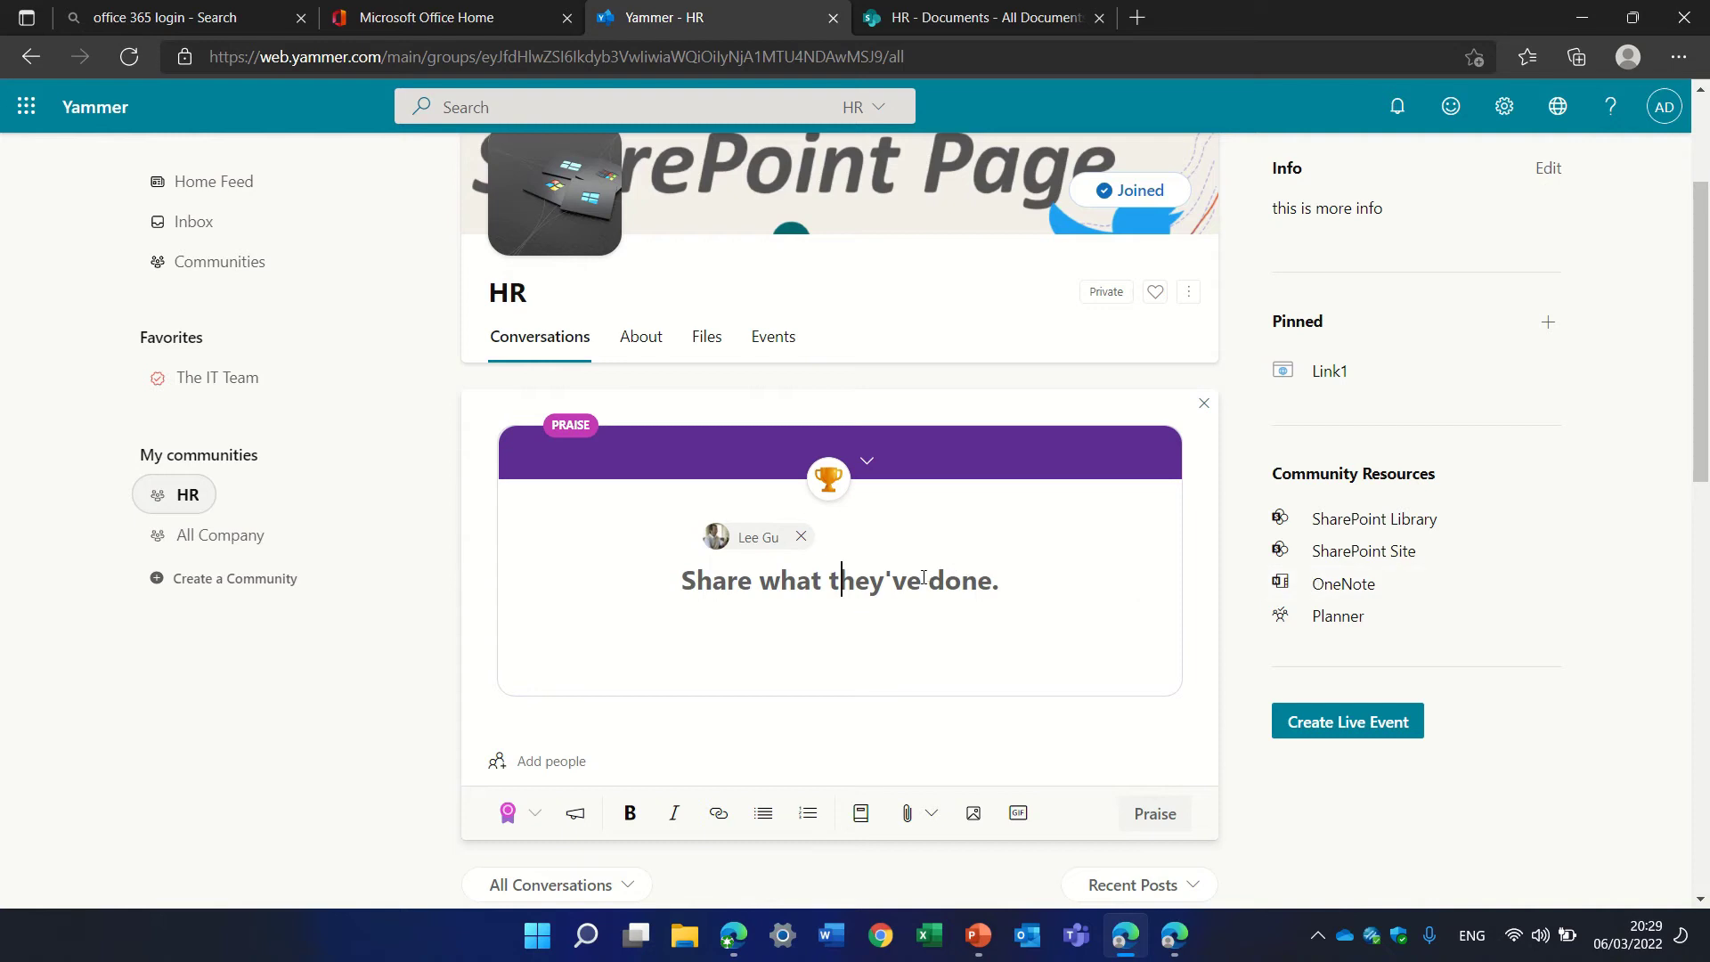
text(well done)
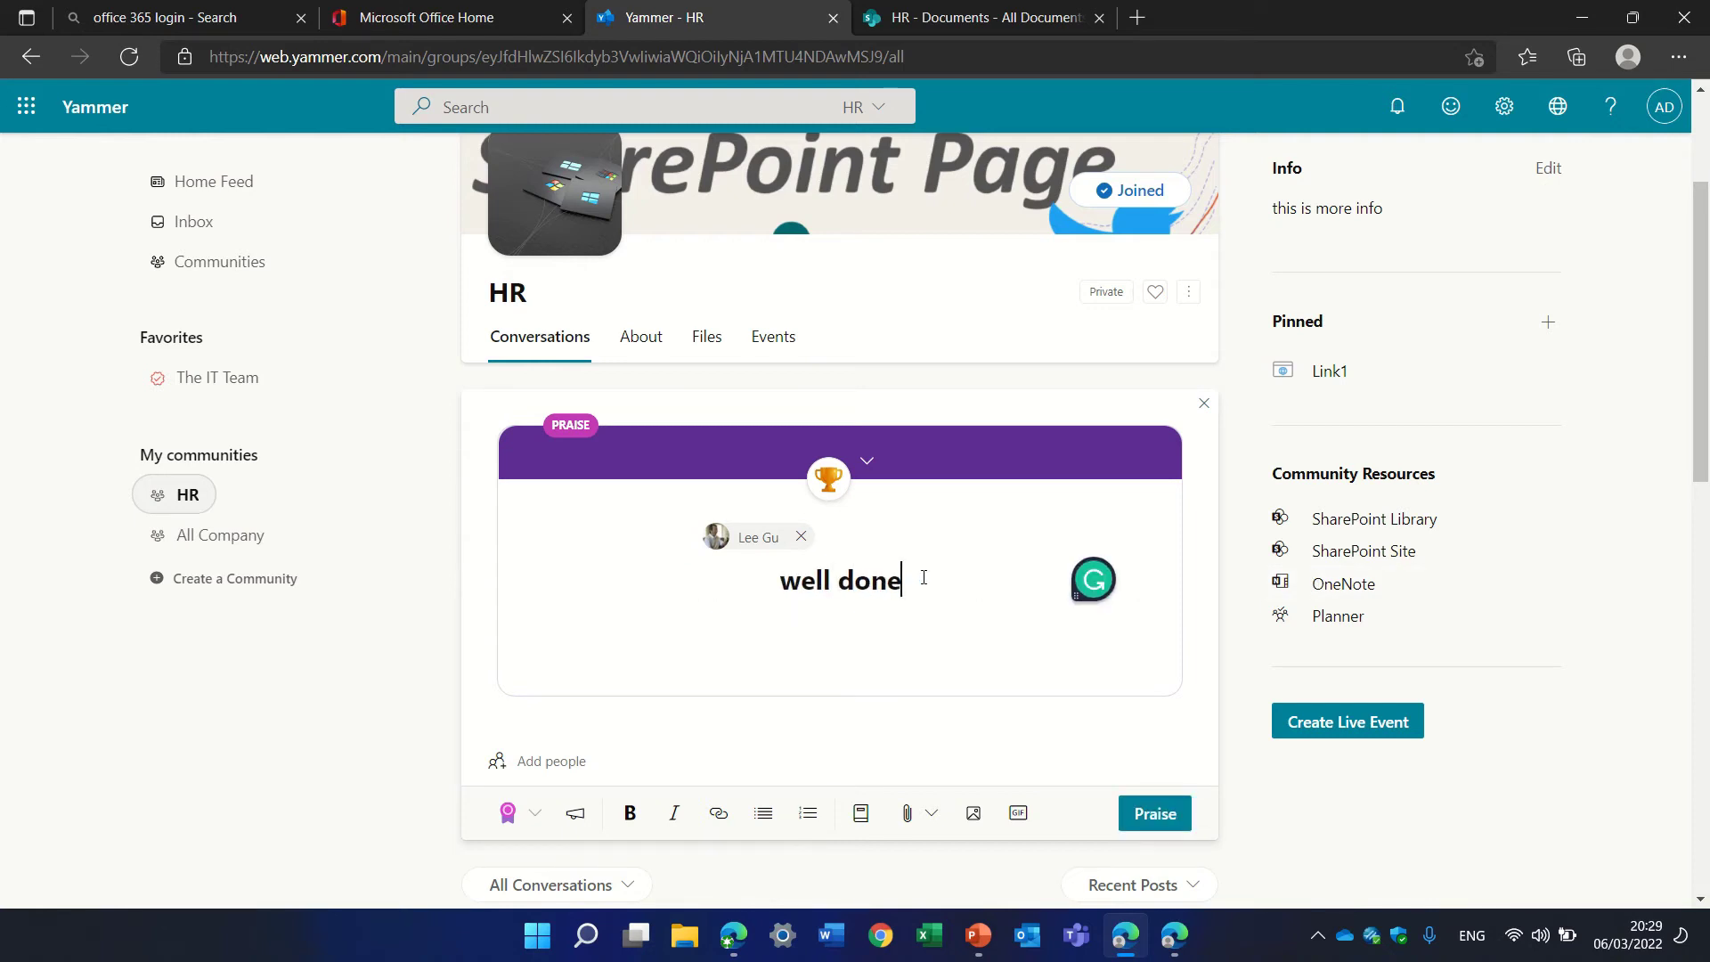
click(1167, 819)
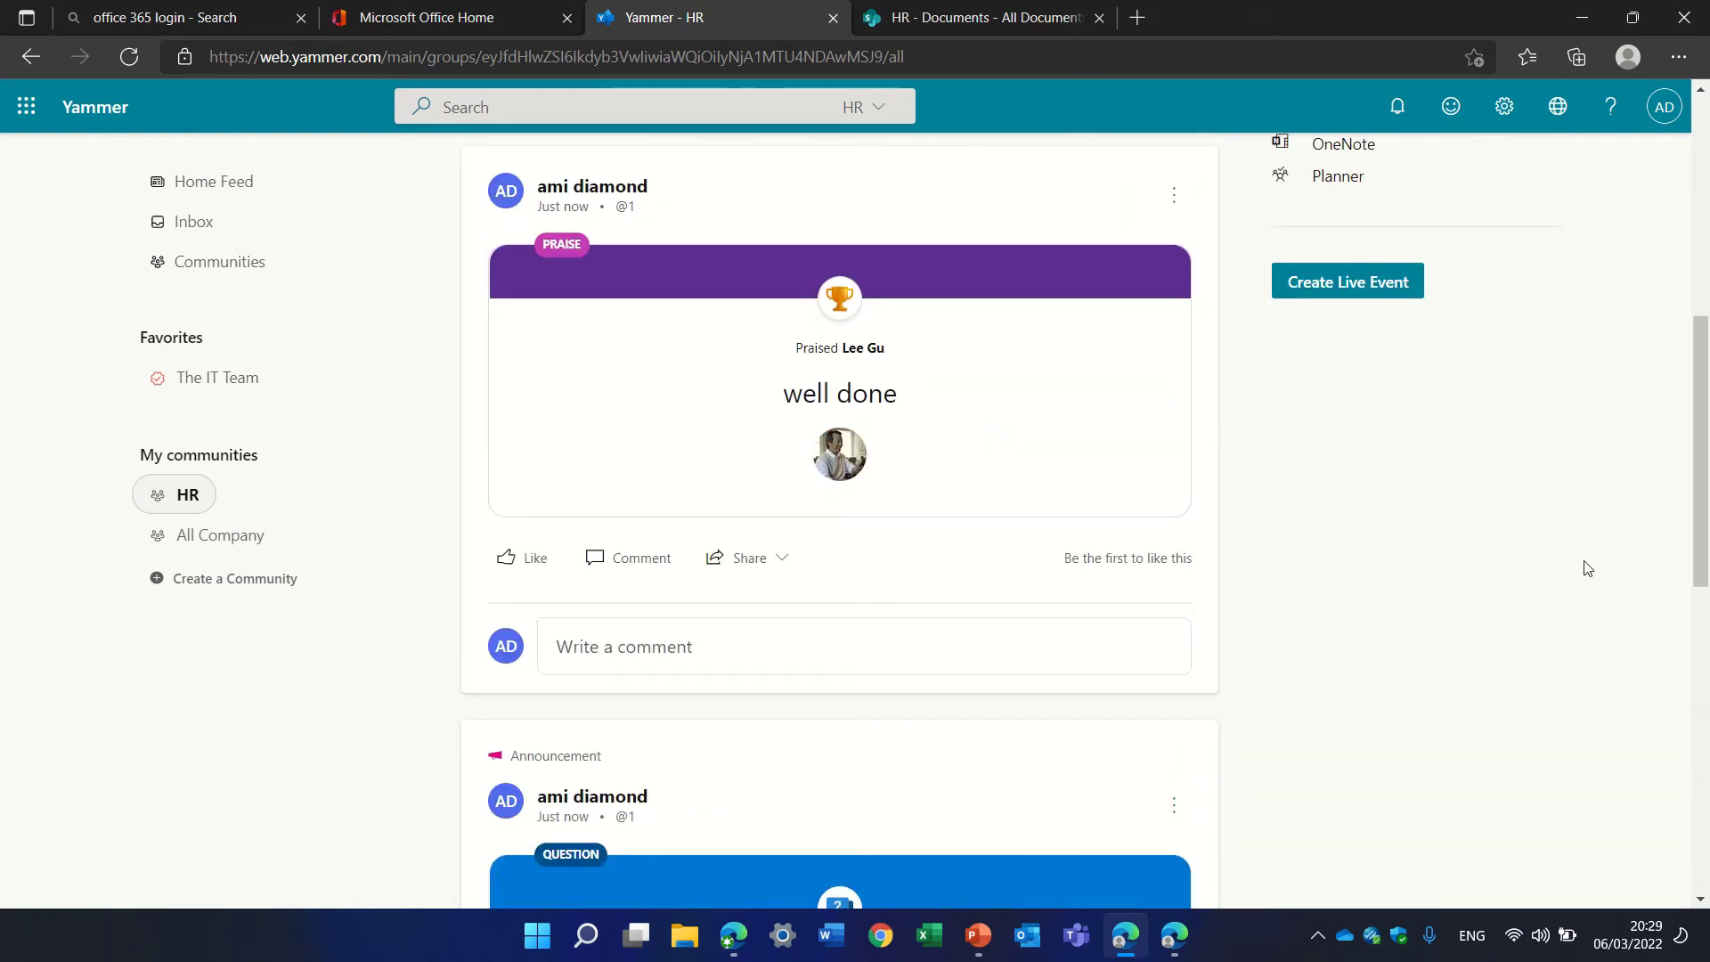
Step: Post the poll "what color do you like" with answers red, yellow and blue, and vote for yellow
scroll(1698, 506, up, 3)
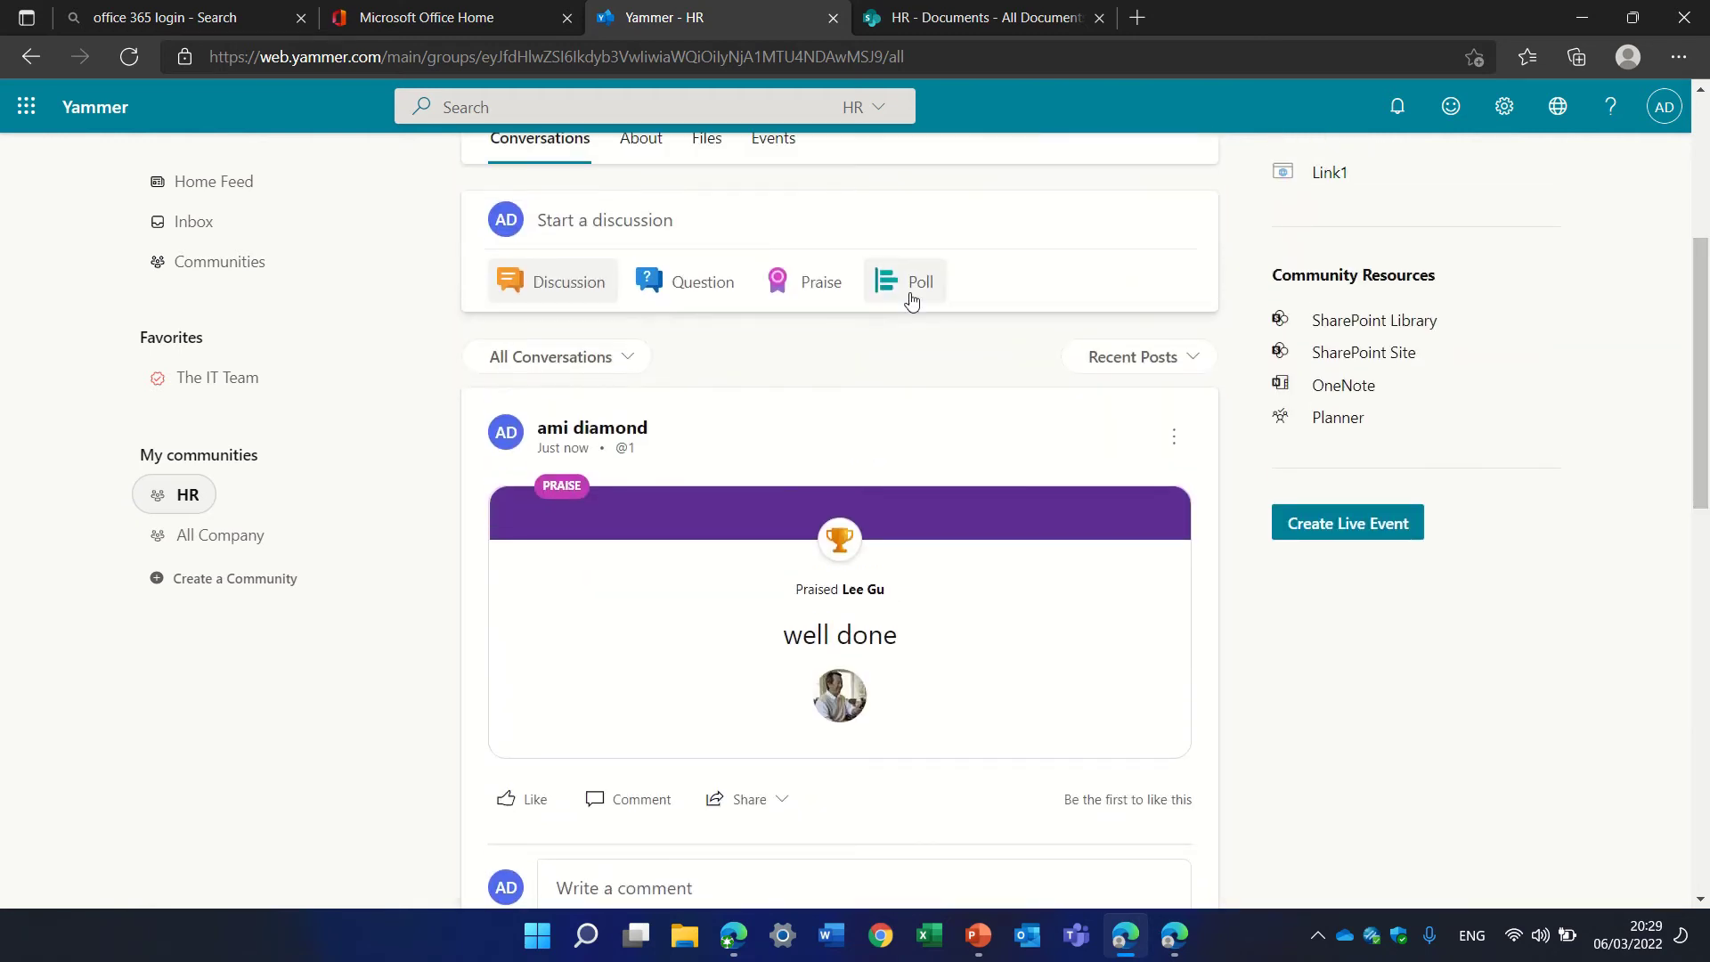
click(913, 283)
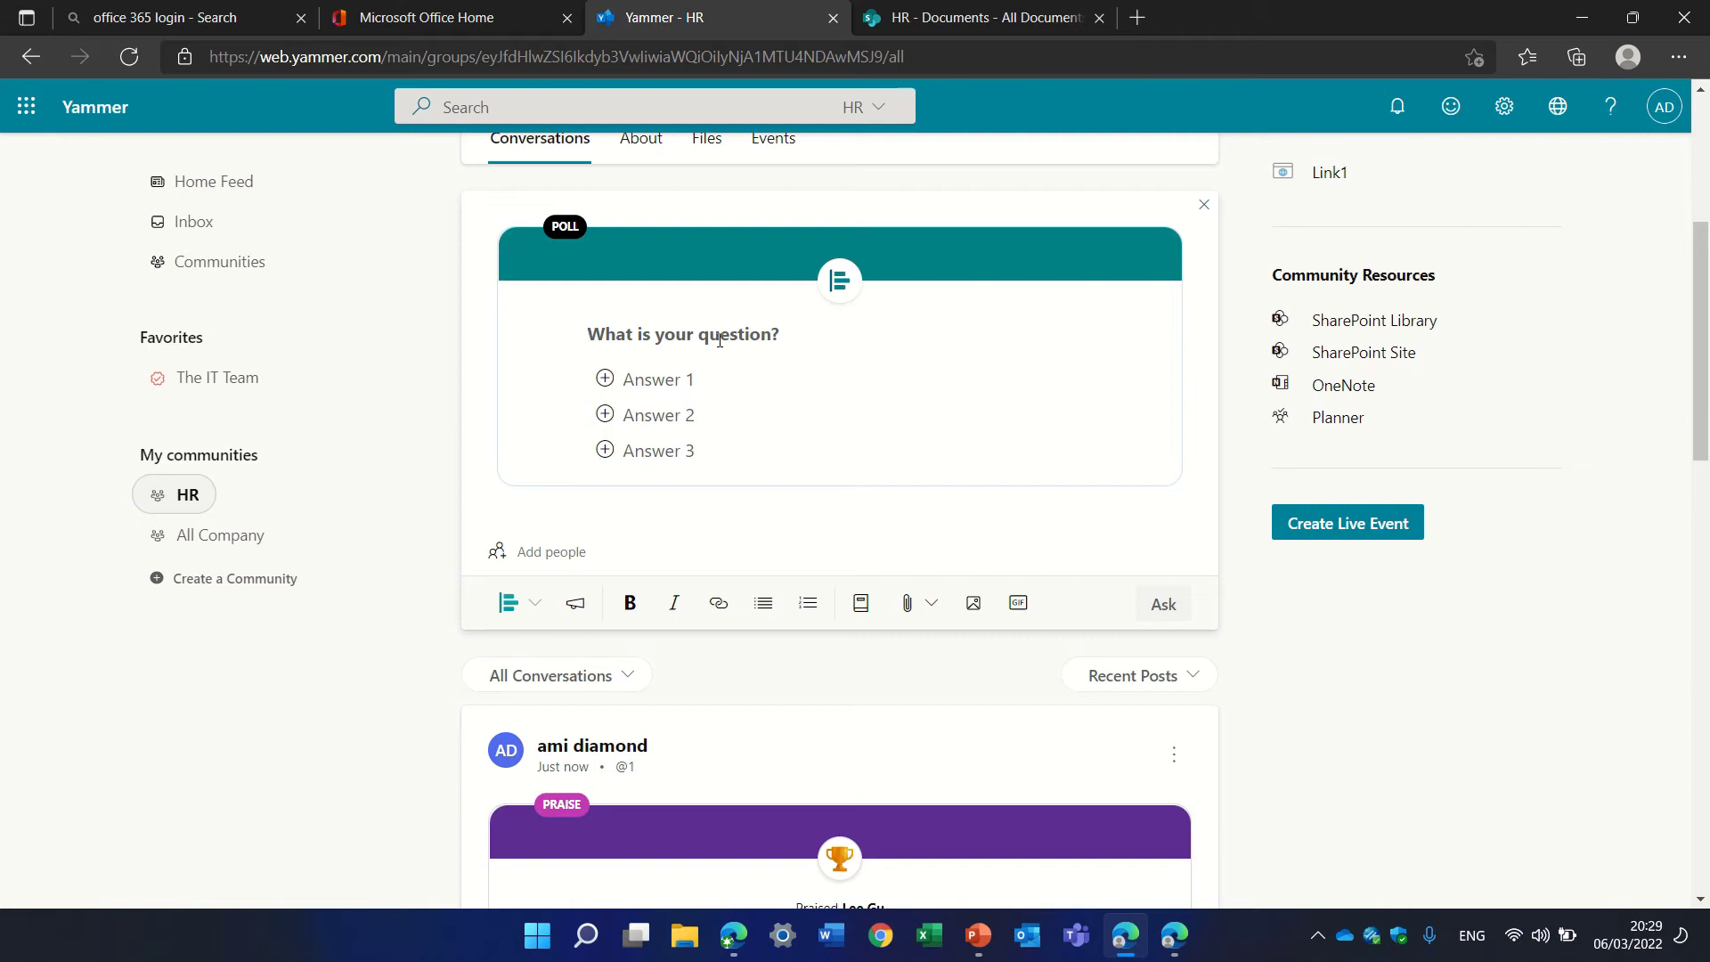
text(what color)
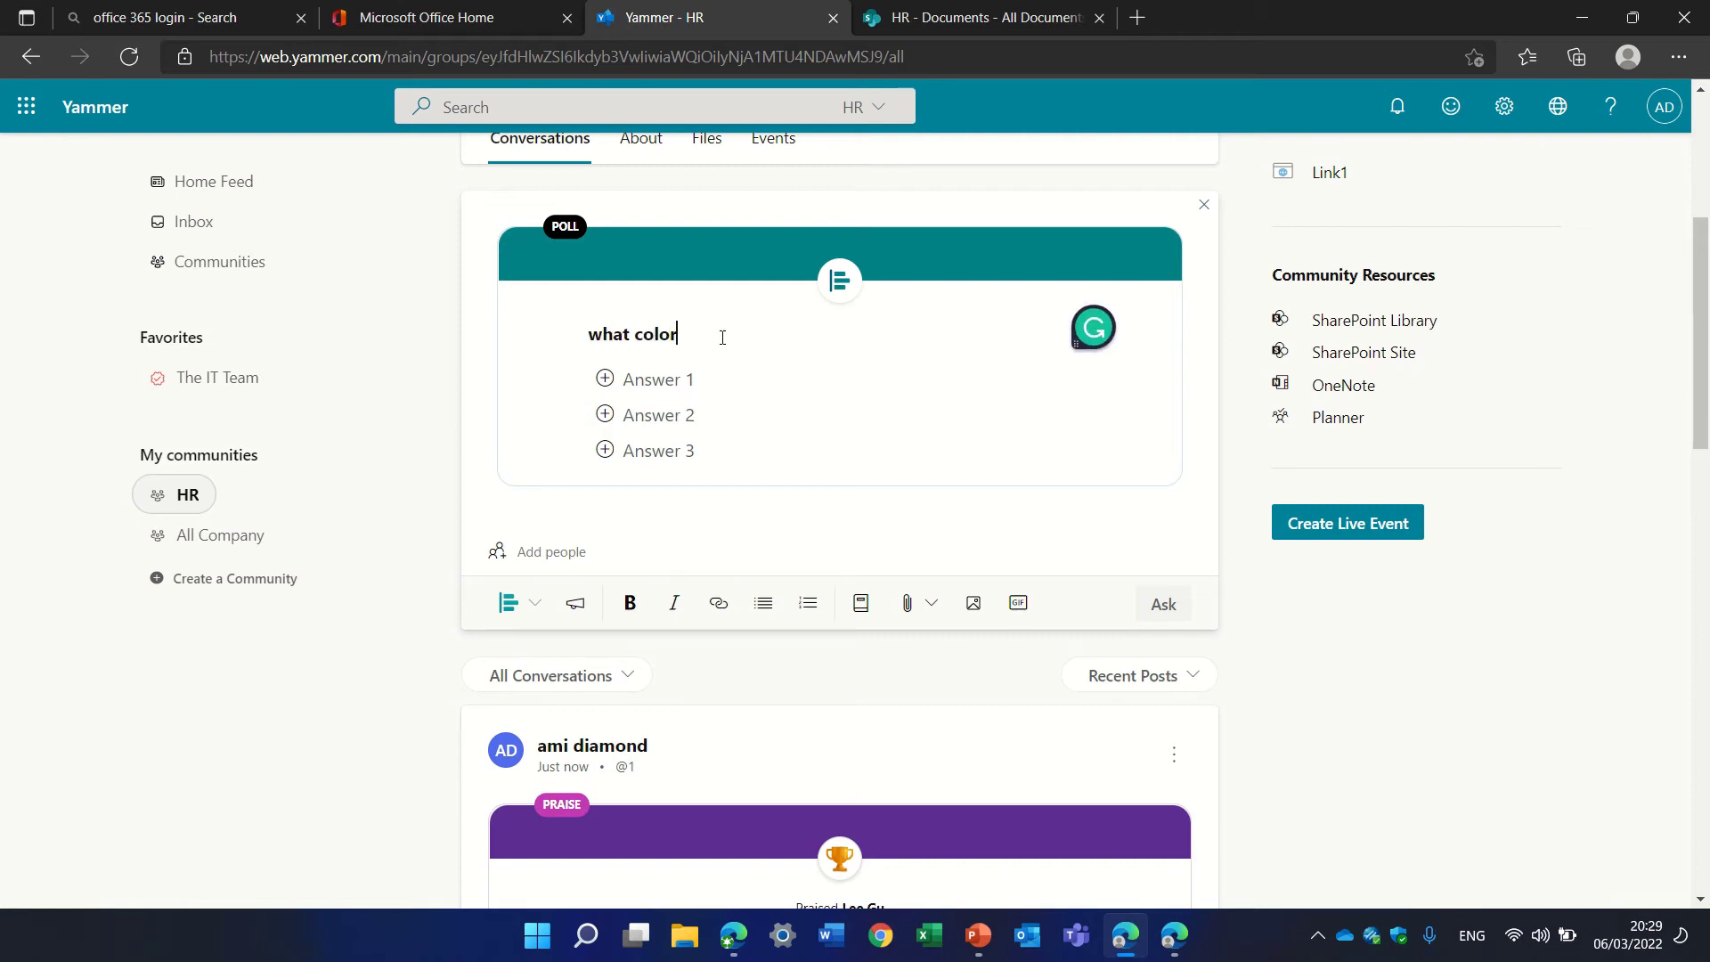
text( do you l)
text(red)
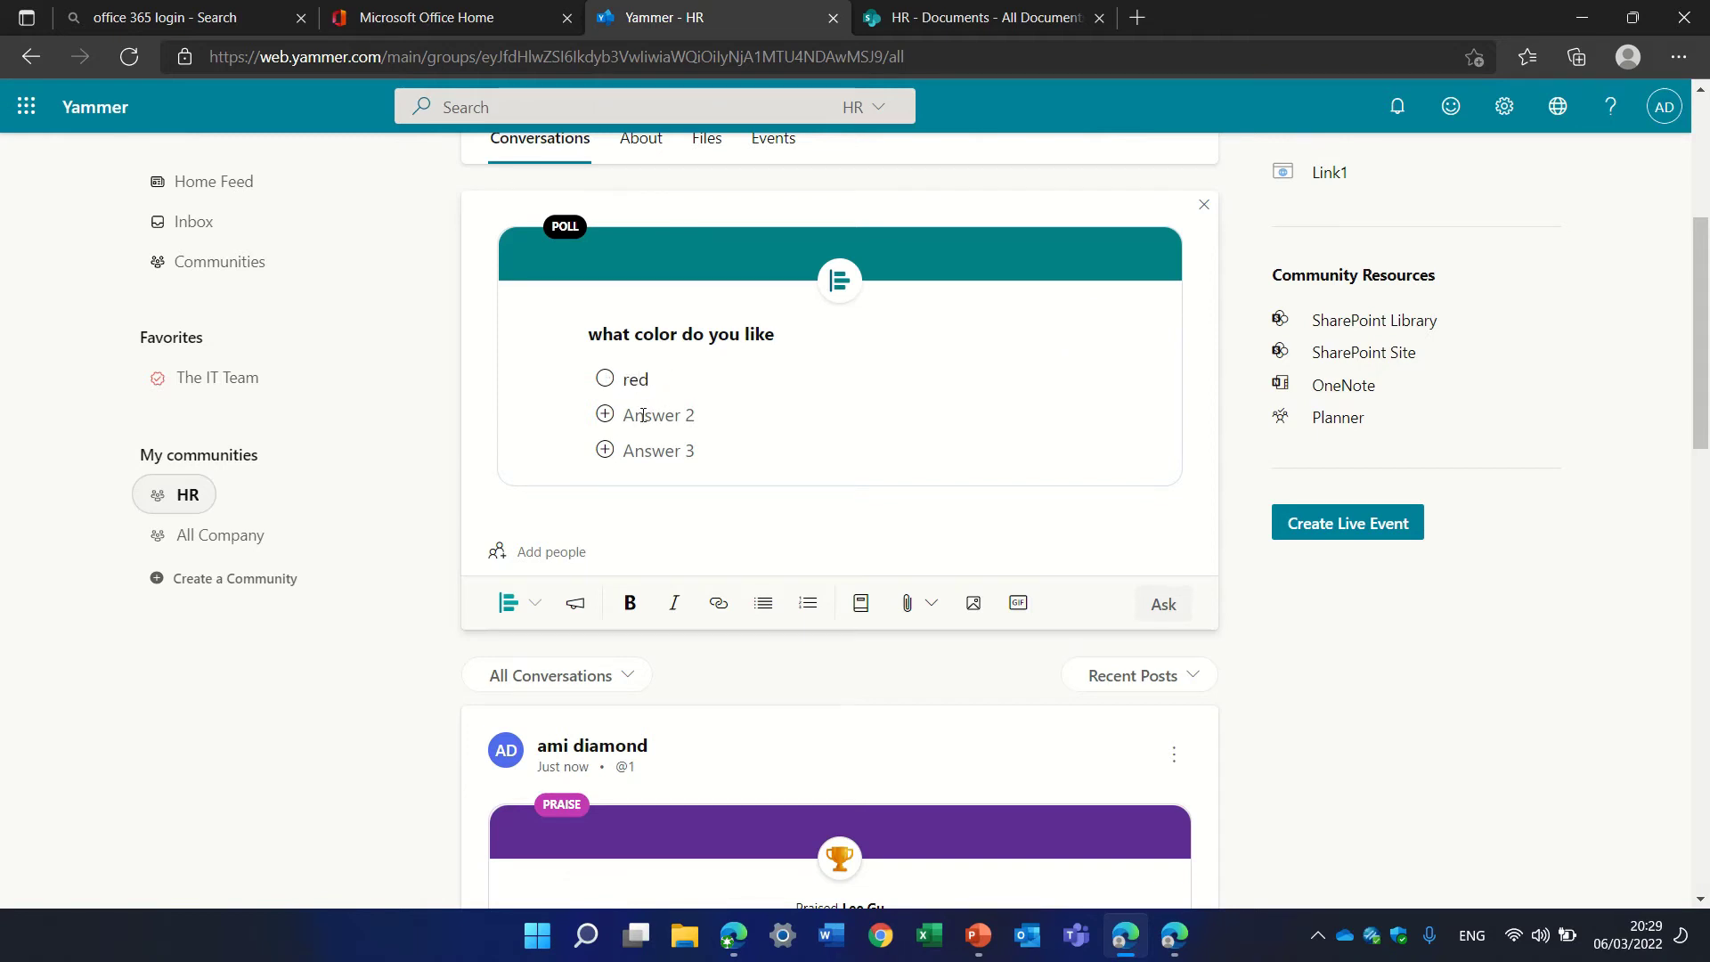
text(yellow)
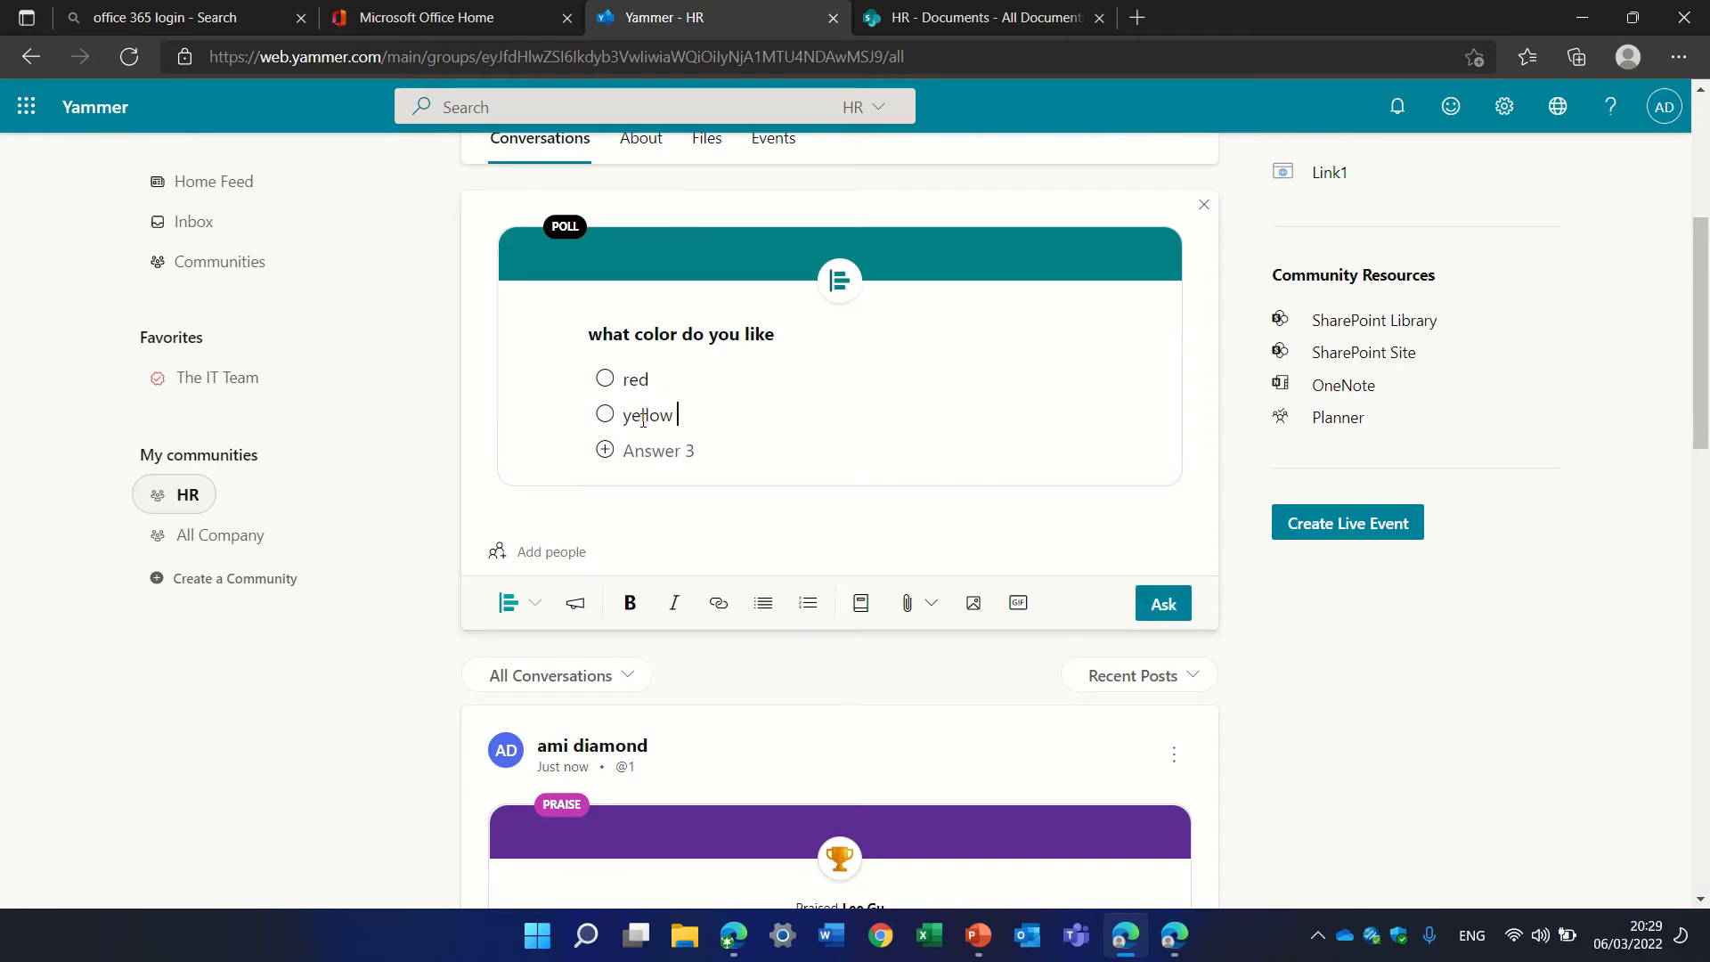
text(blue)
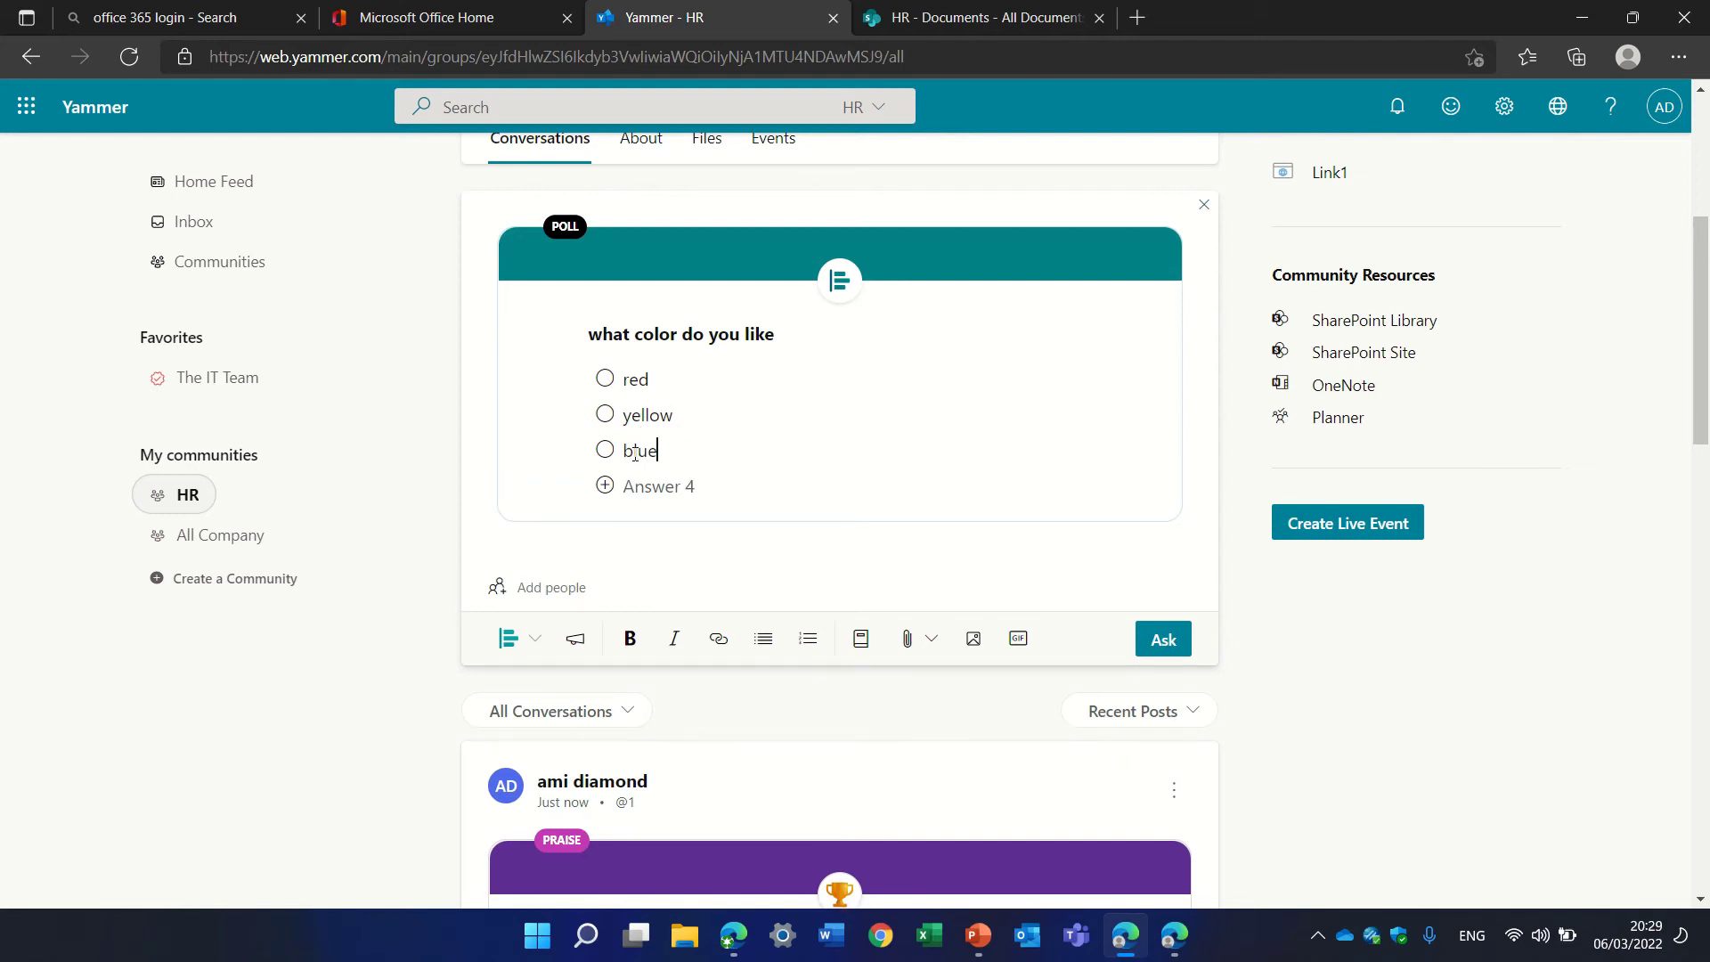
click(1182, 646)
click(672, 443)
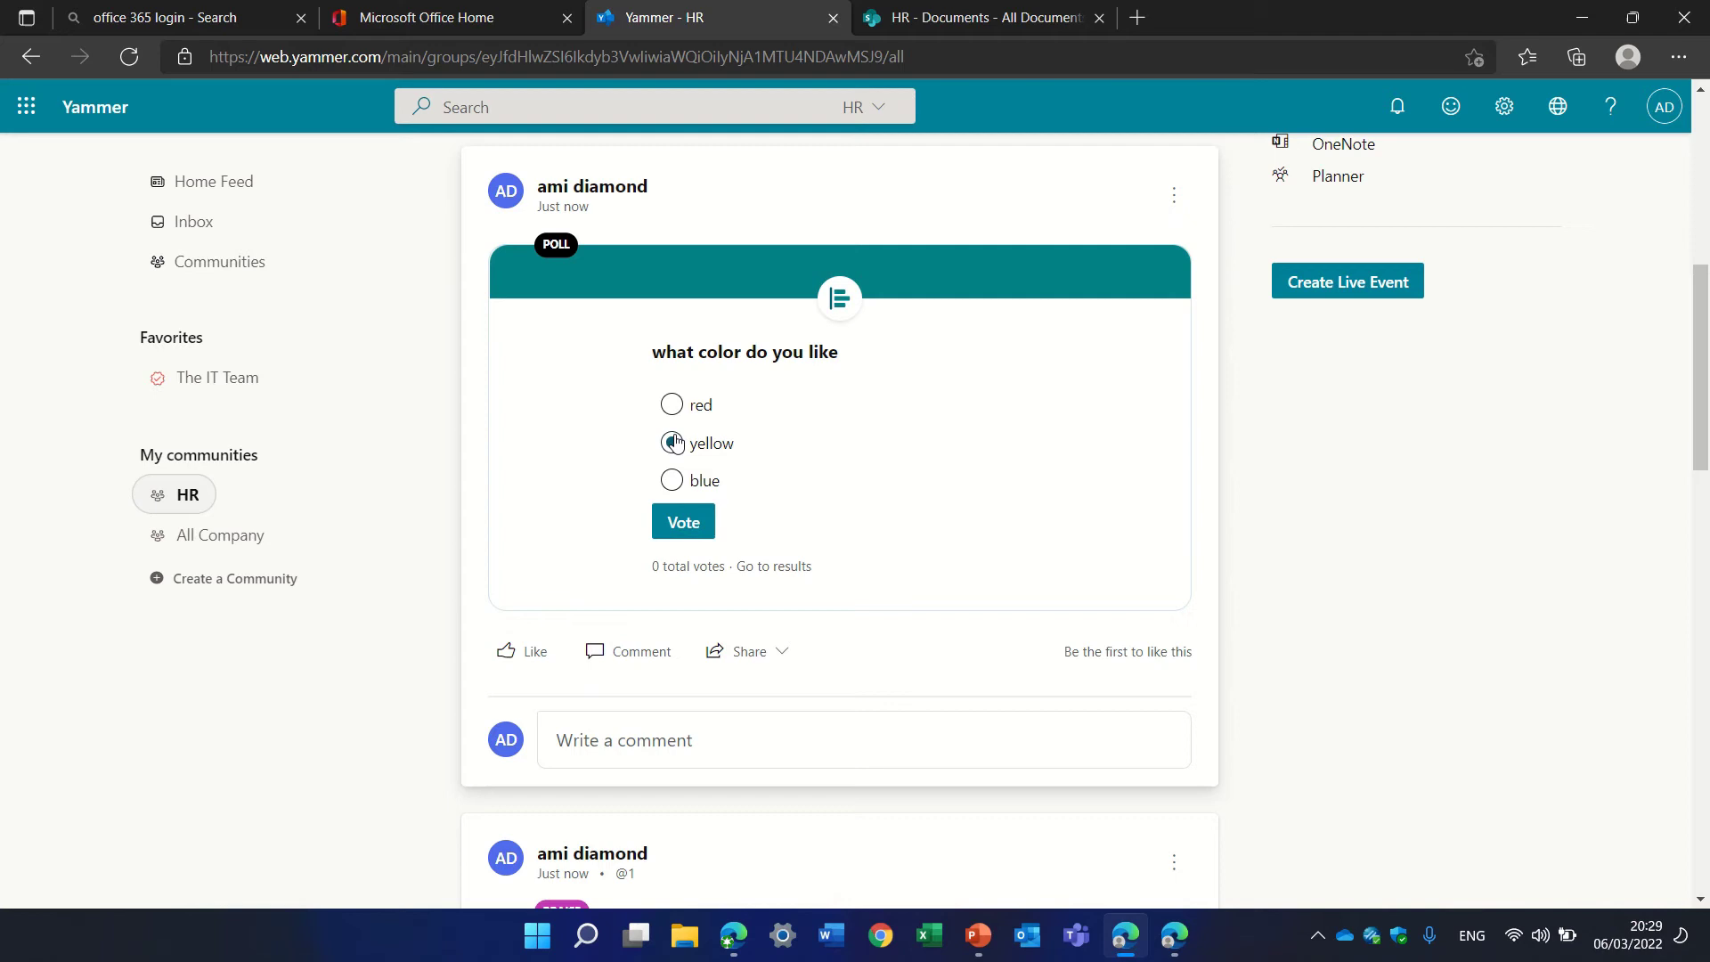
click(686, 521)
Step: Add the HR community to the favorites and mark it as an official community
drag(1701, 420, 1704, 267)
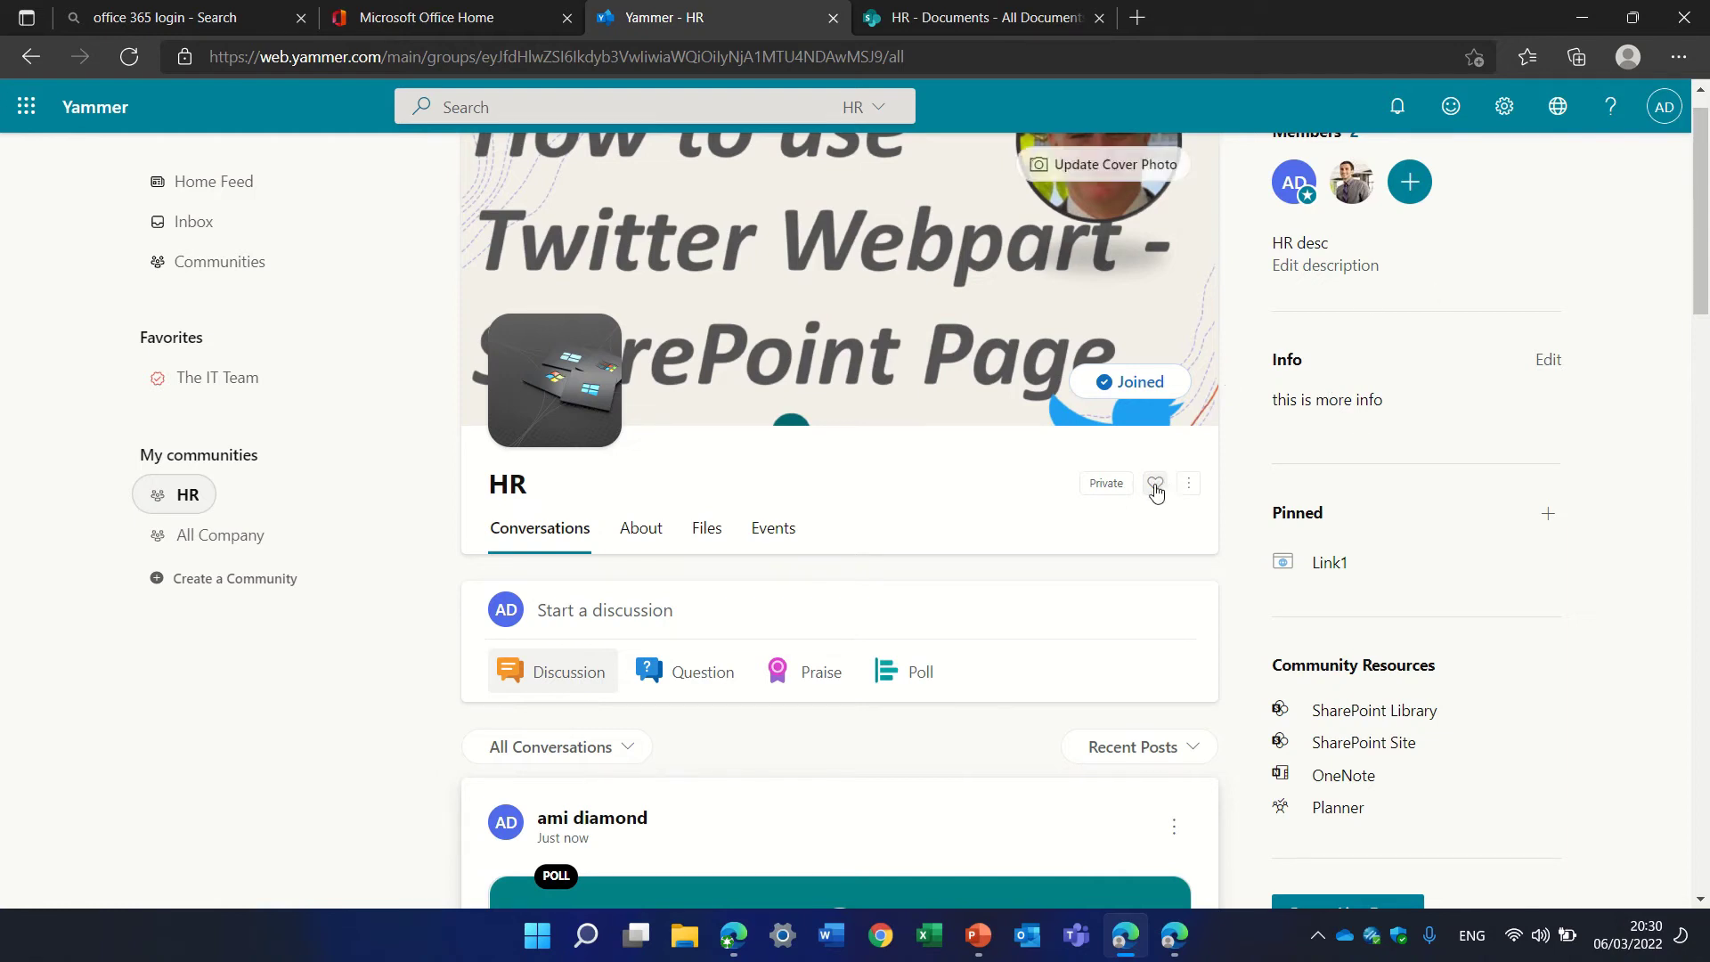
click(1156, 486)
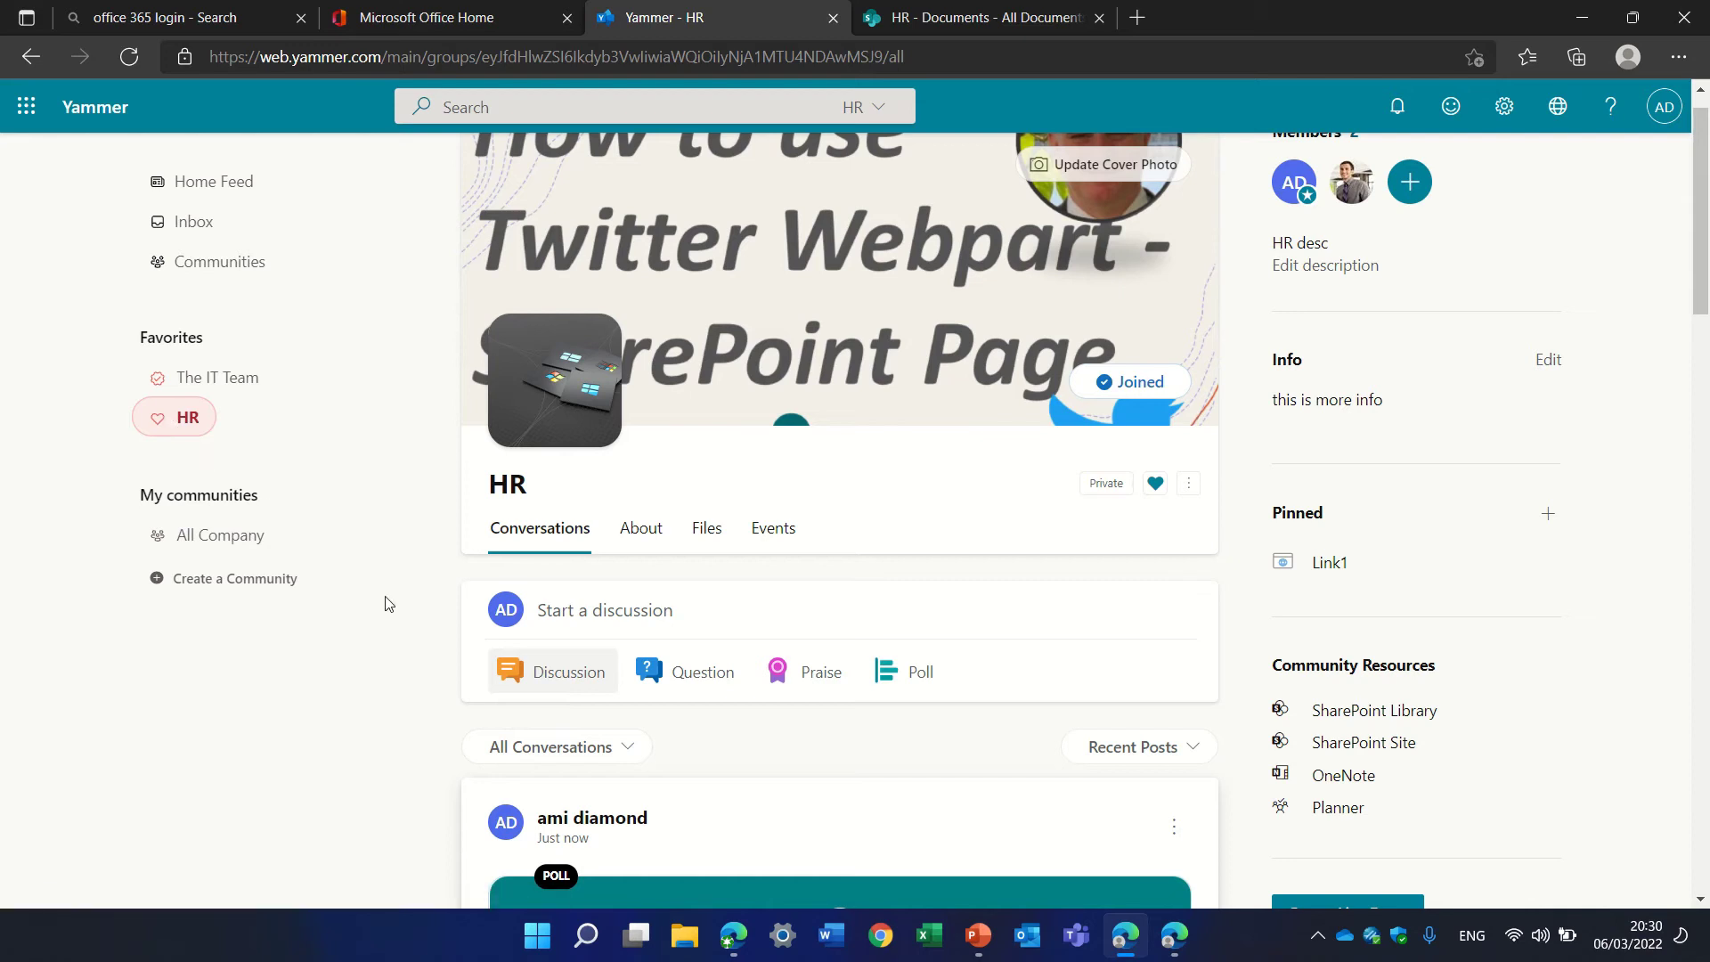
click(1191, 484)
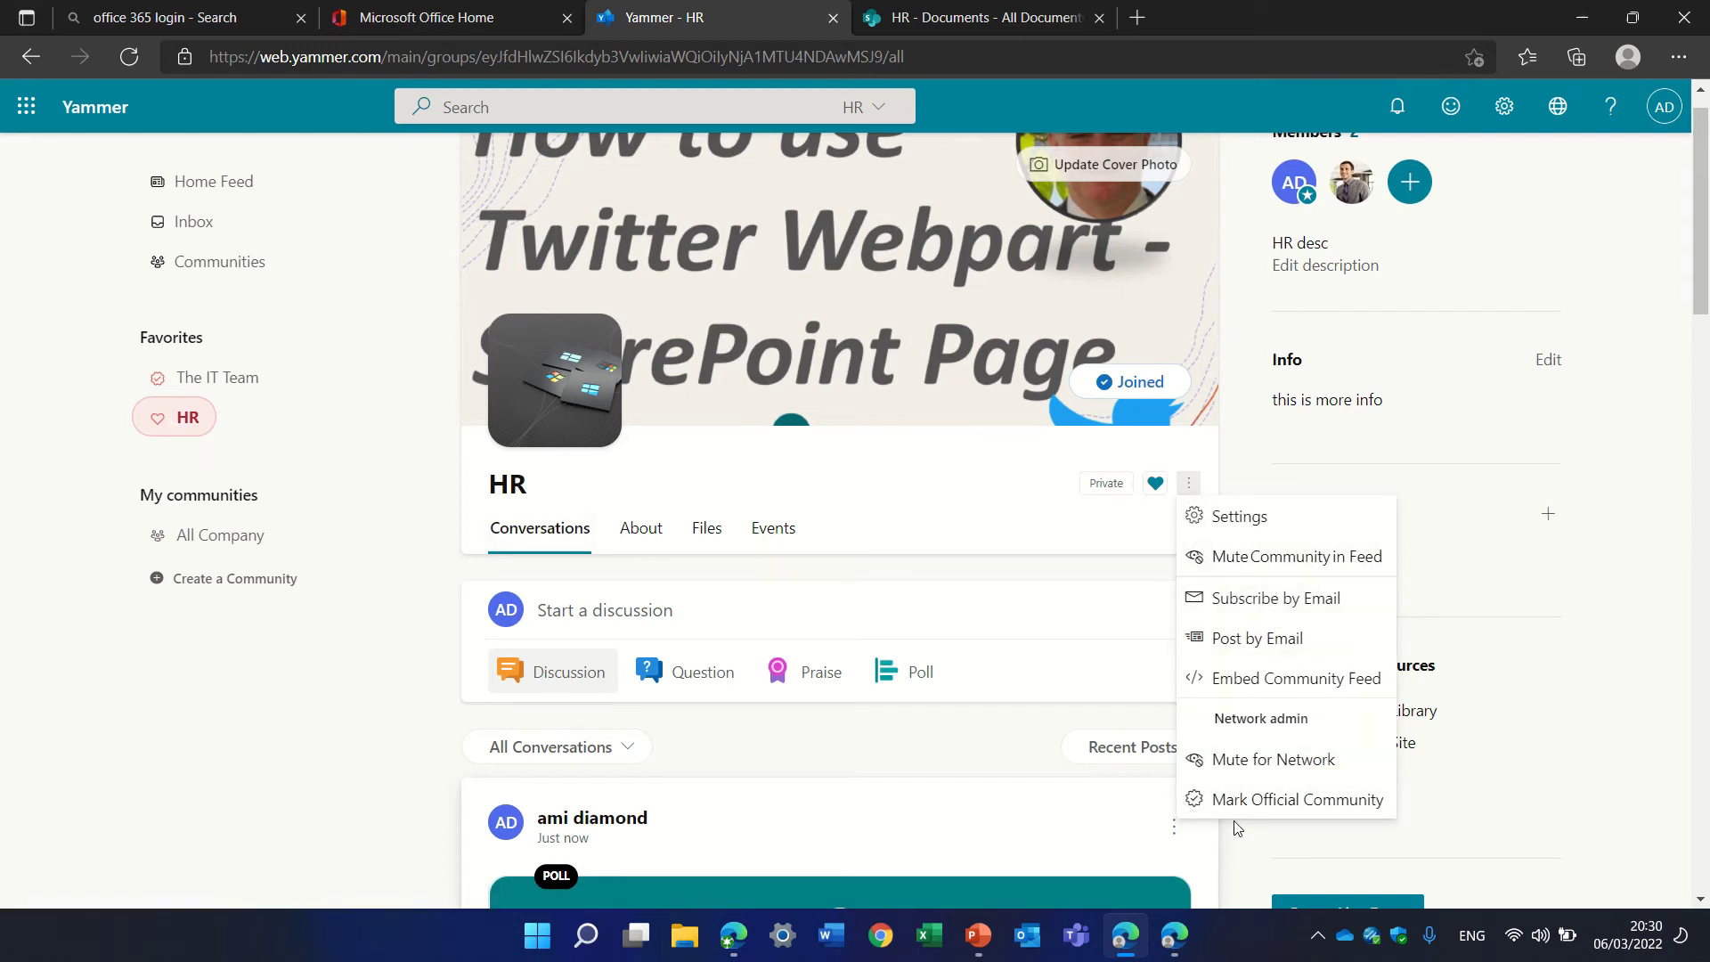
click(1307, 801)
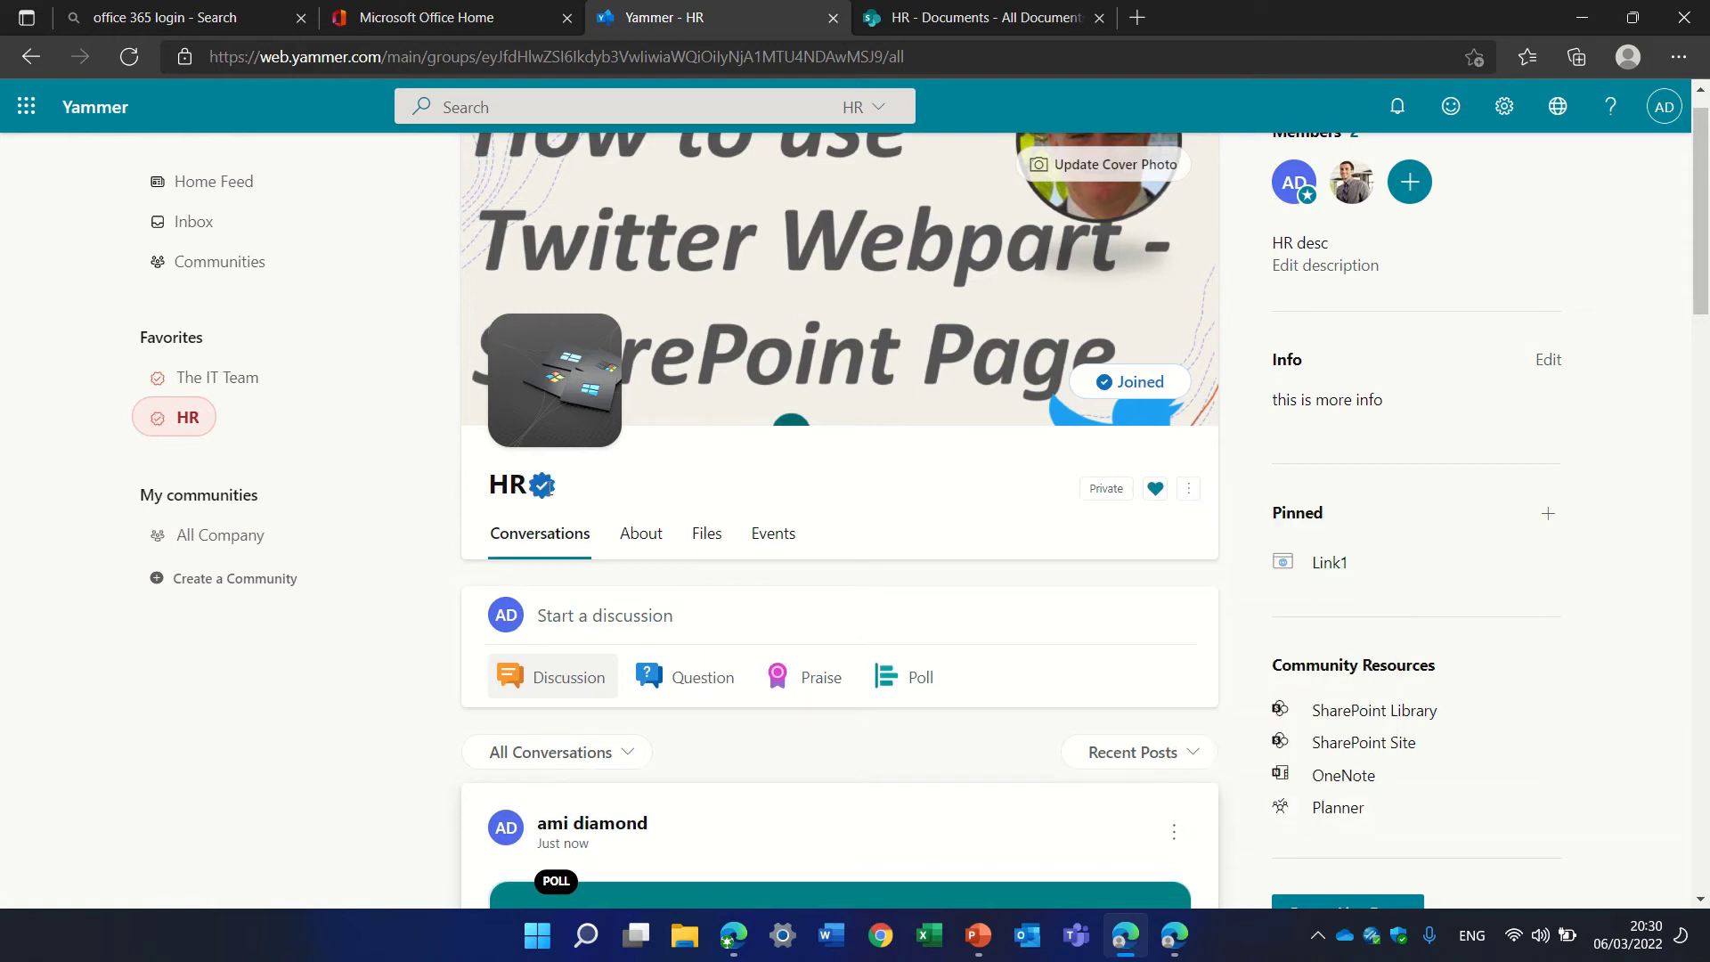
mouse_move(547, 491)
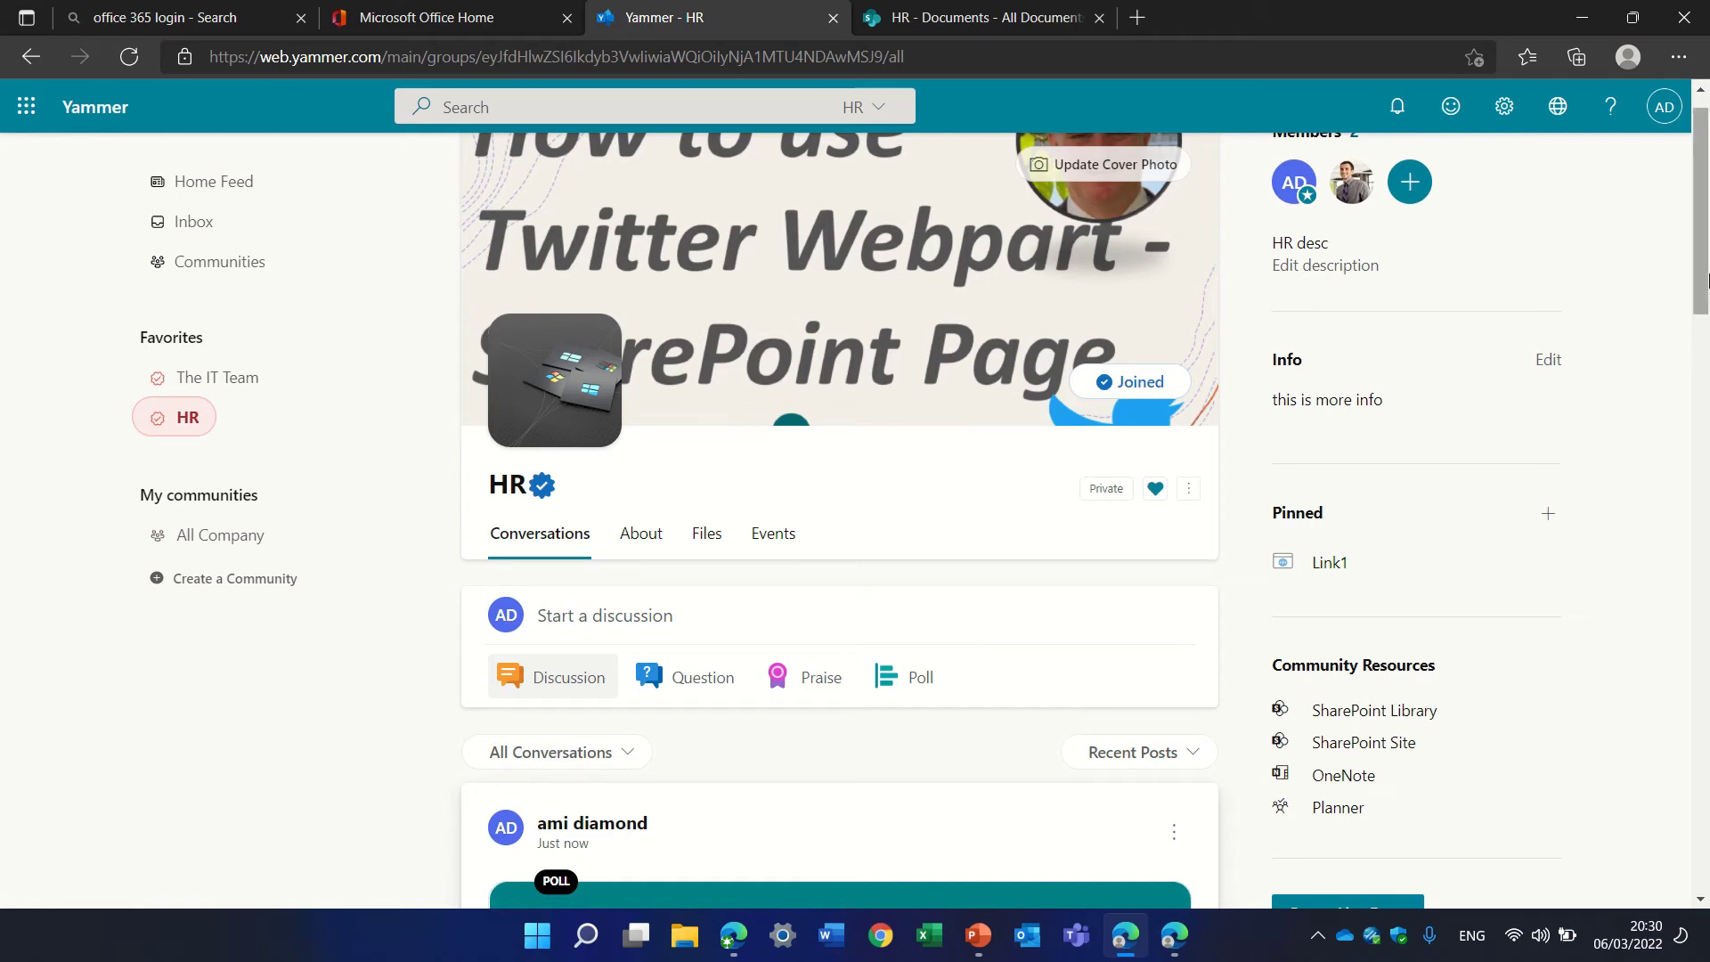
Step: Browse the full list of communities in Discover Communities
drag(1702, 223, 1700, 161)
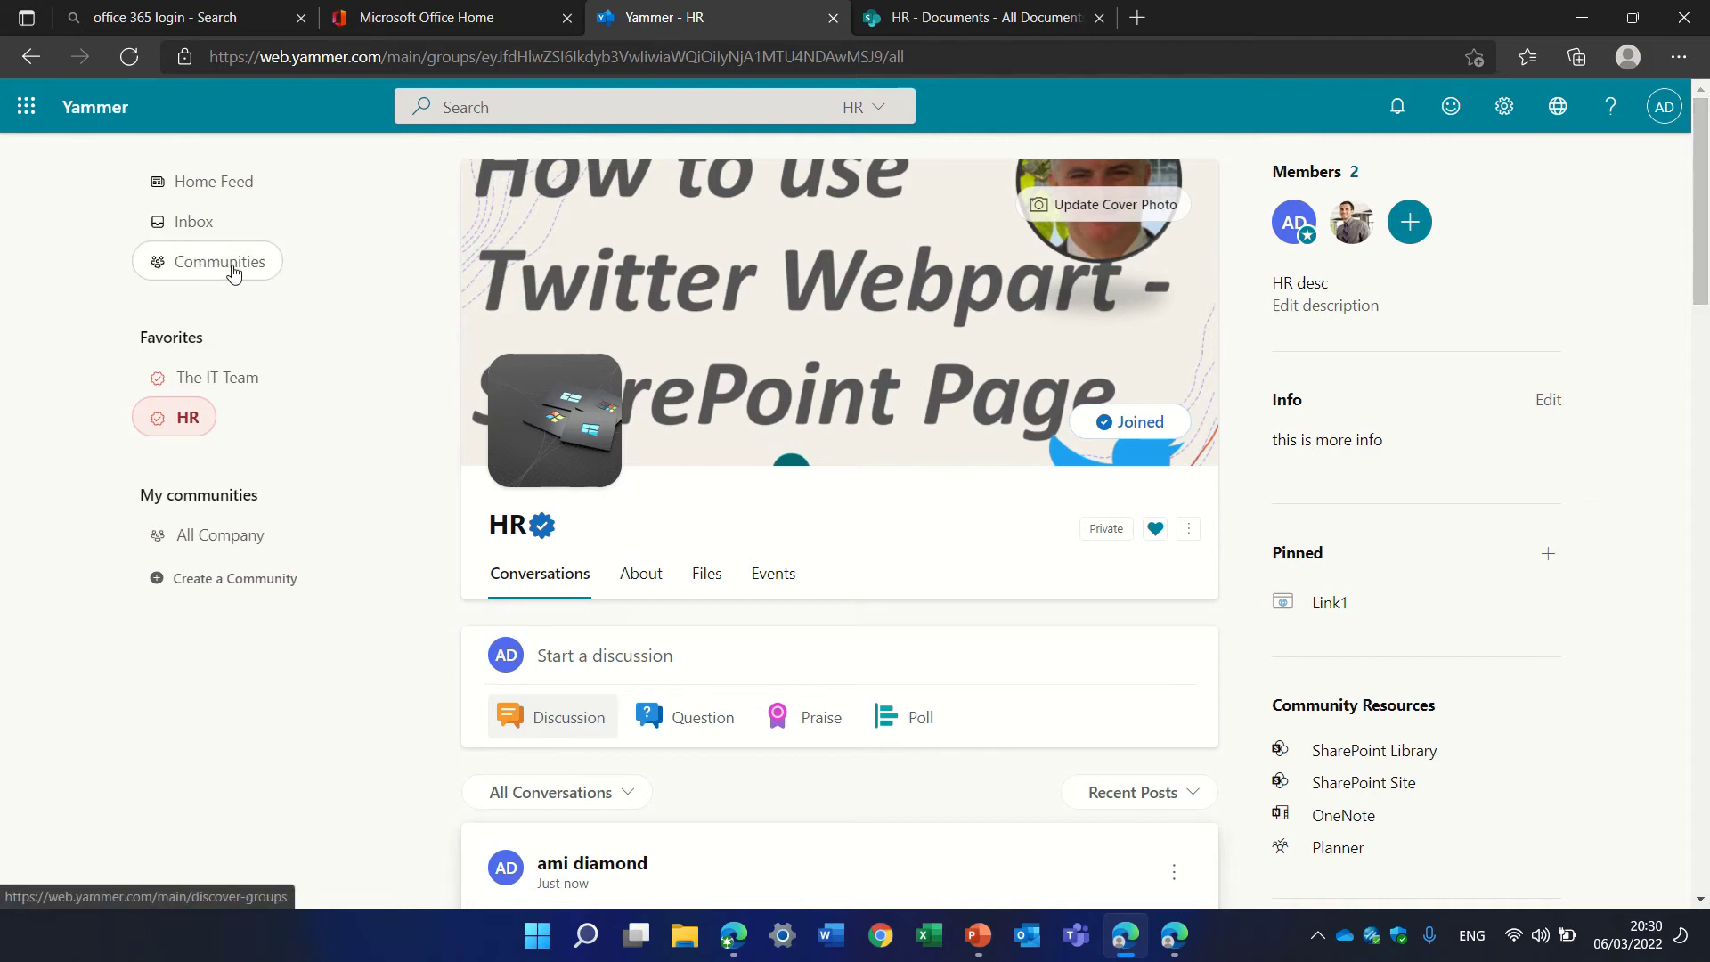
click(229, 267)
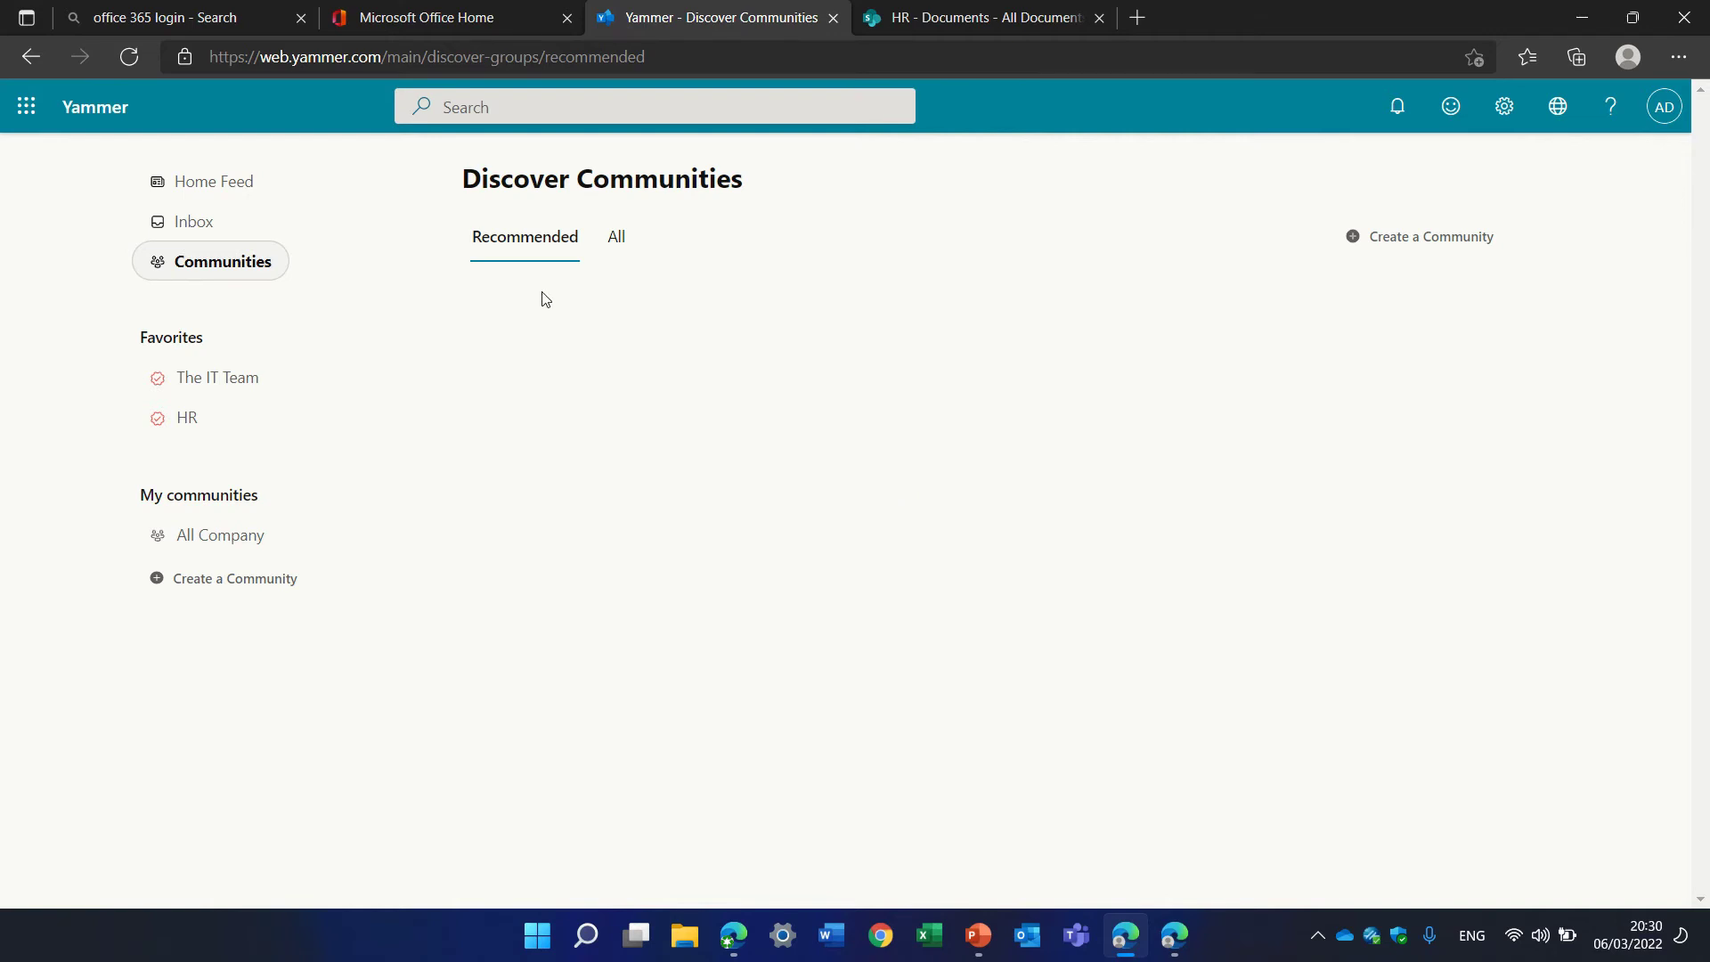
click(615, 239)
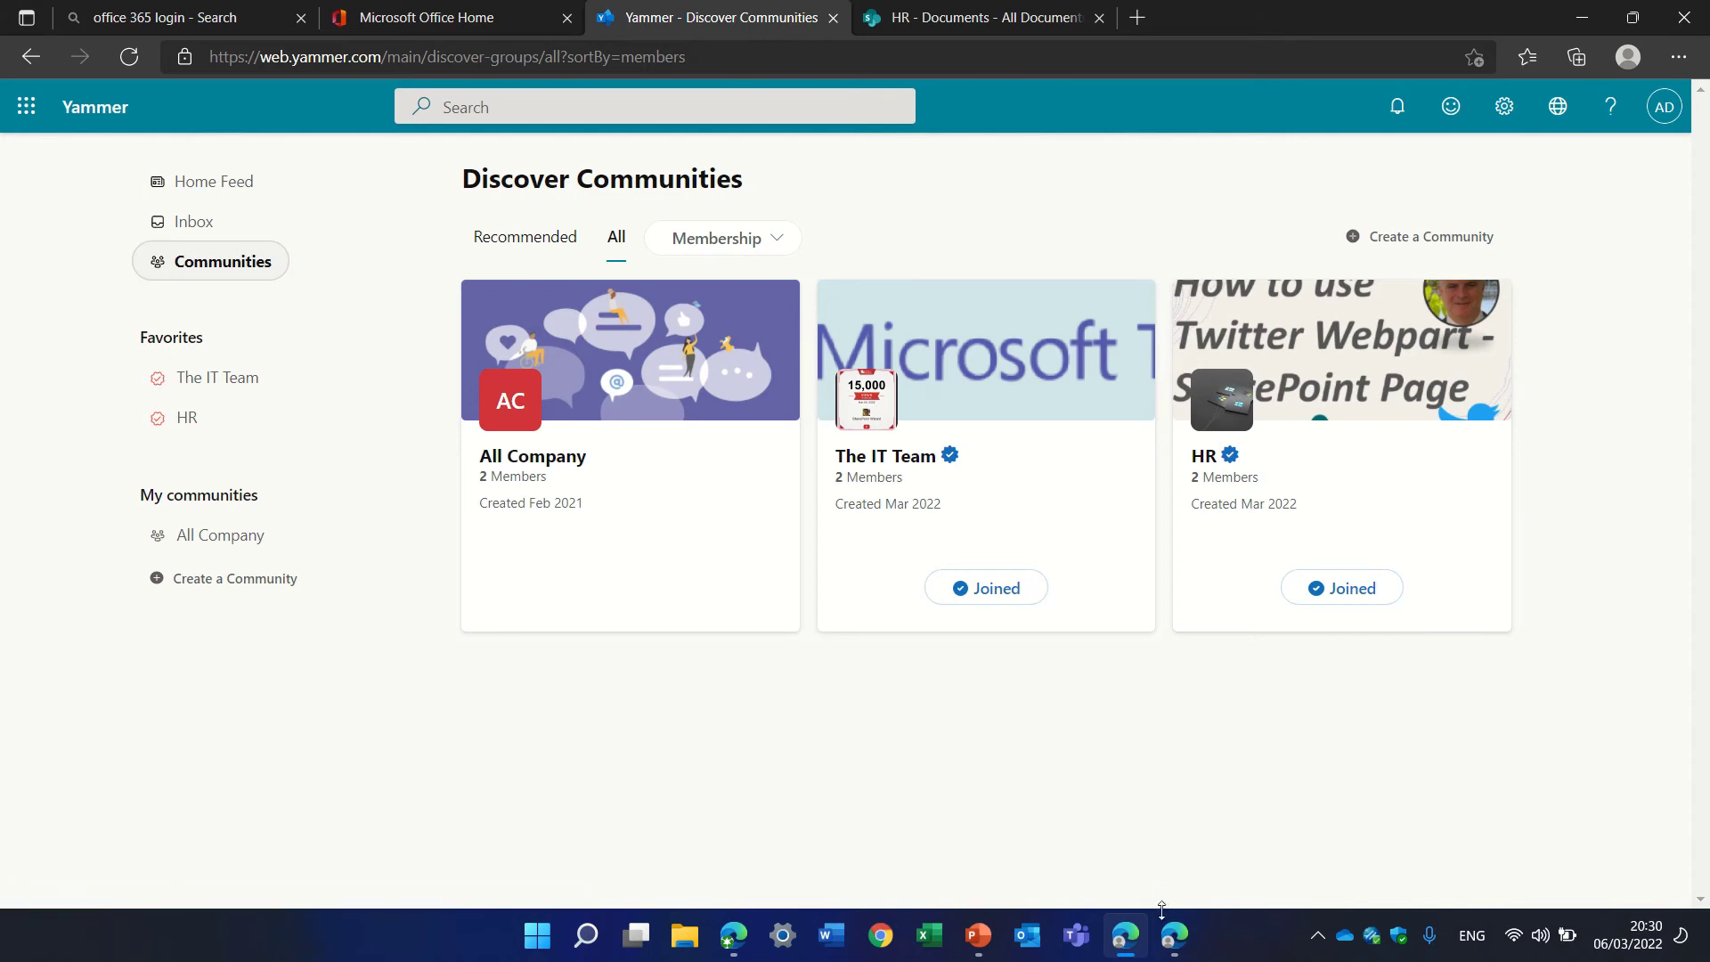
Step: Switch to the Director account's browser window, open Yammer from Office and dismiss the welcome and diverse reactions introductions
click(1175, 939)
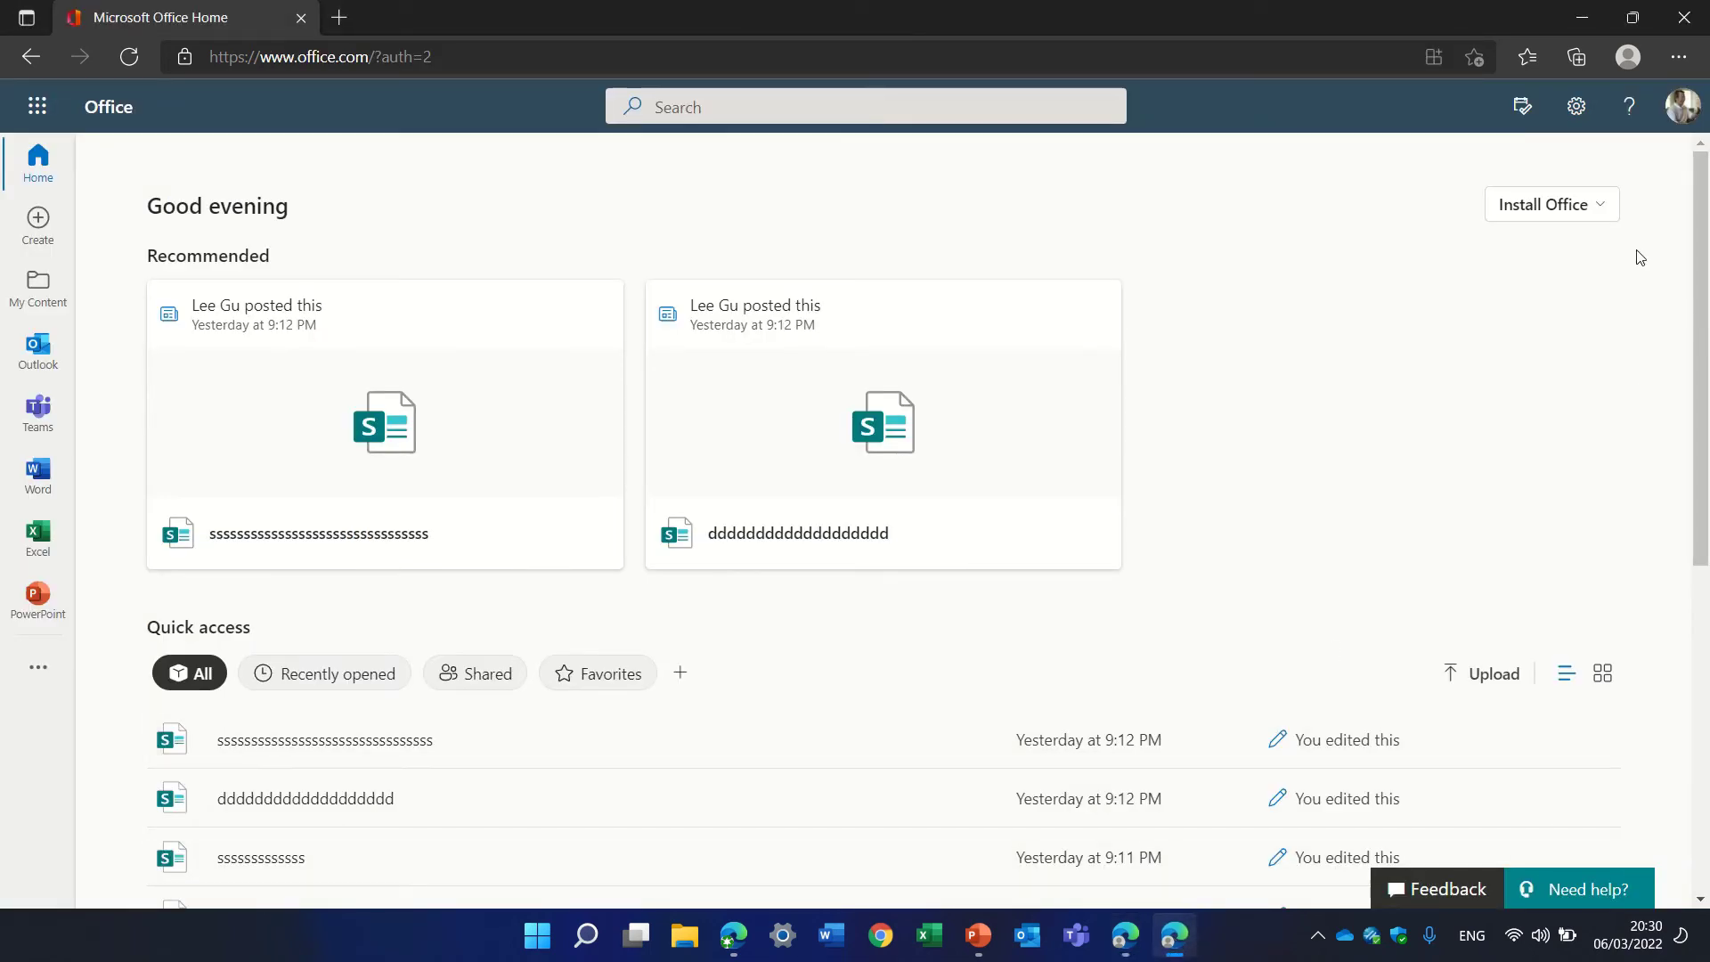
click(38, 106)
click(71, 465)
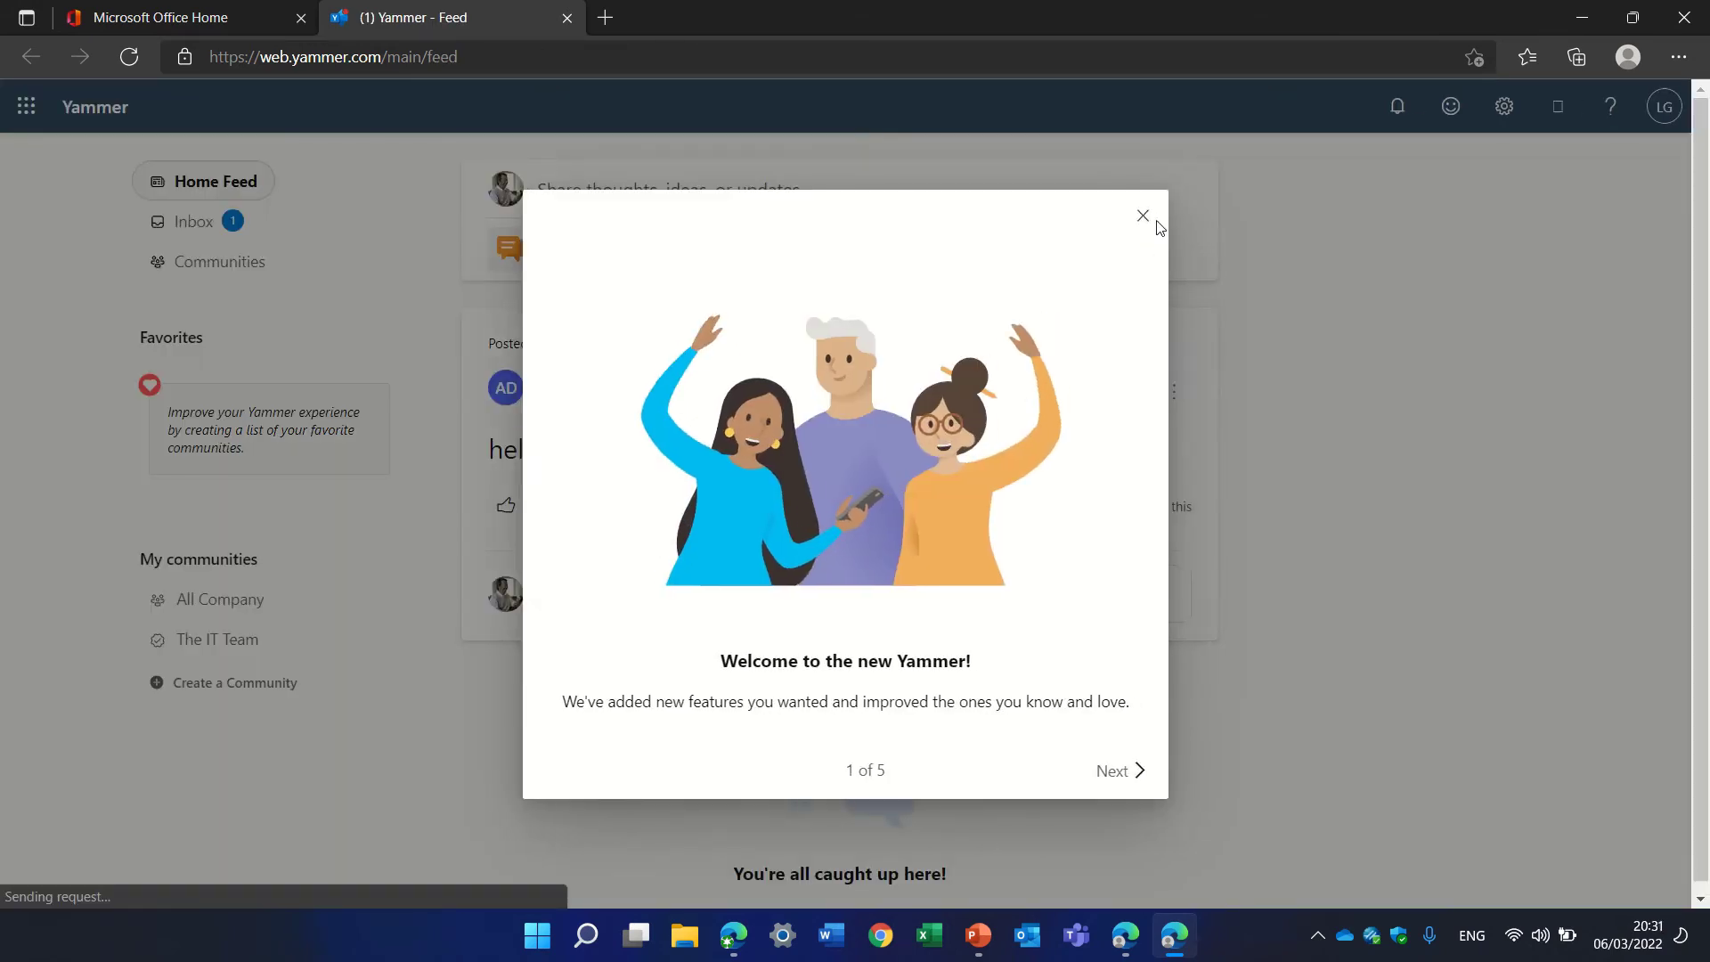
click(1153, 217)
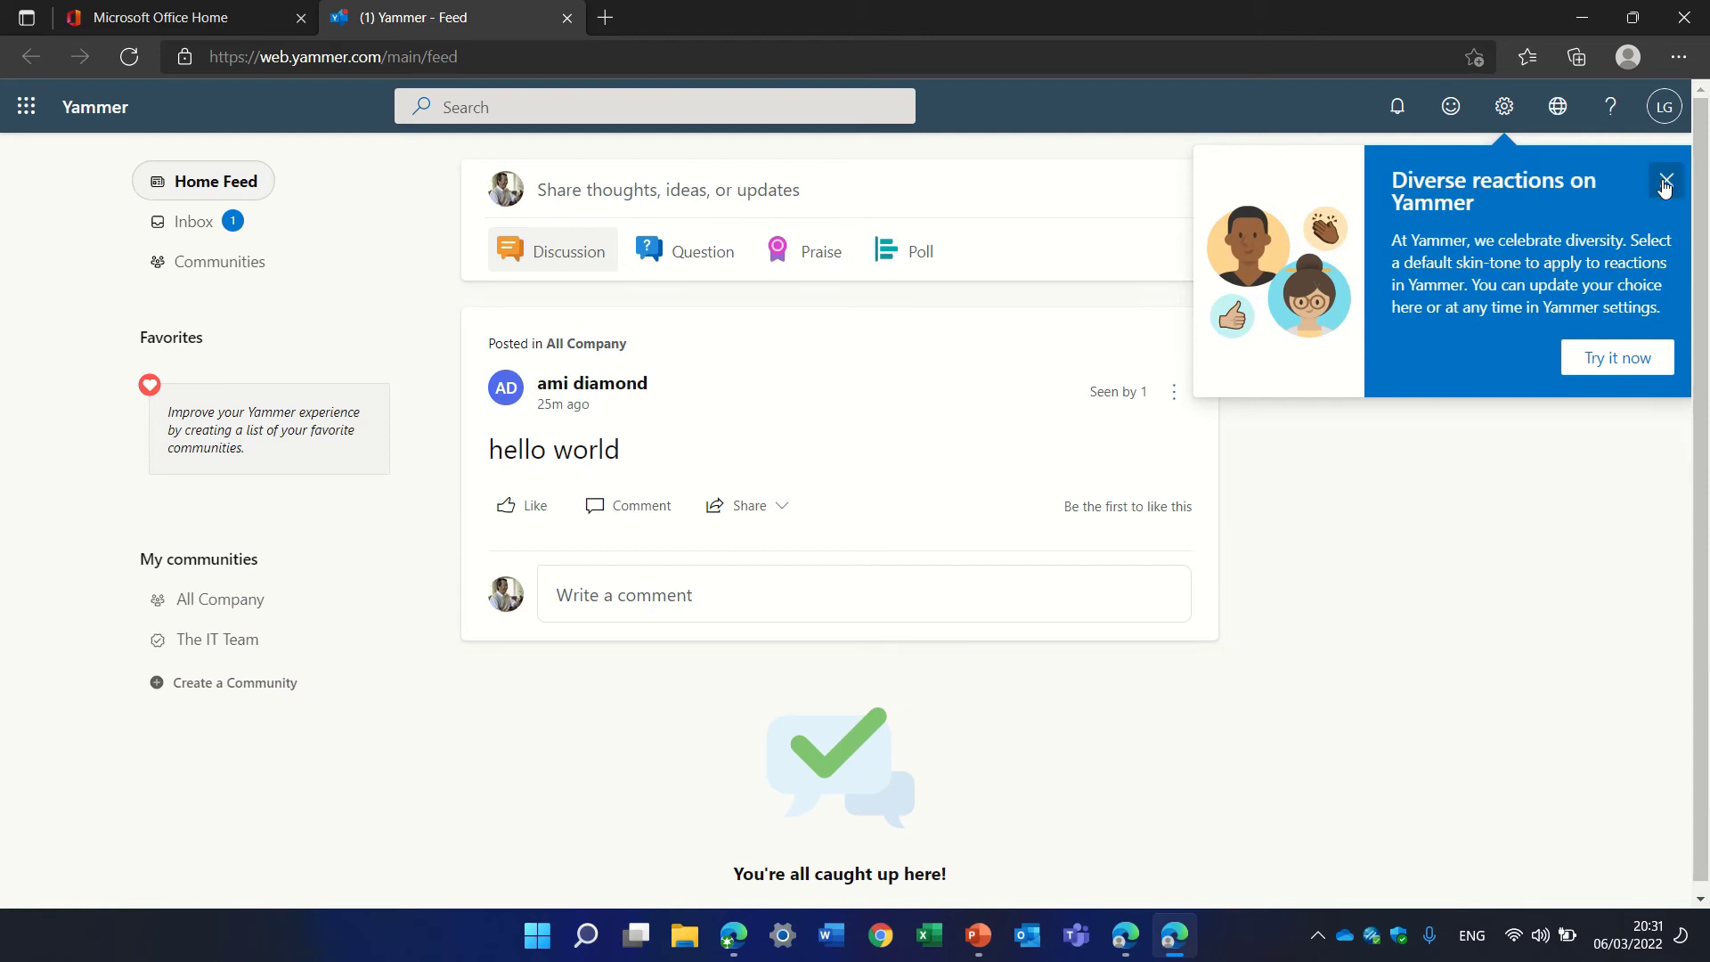
click(1666, 180)
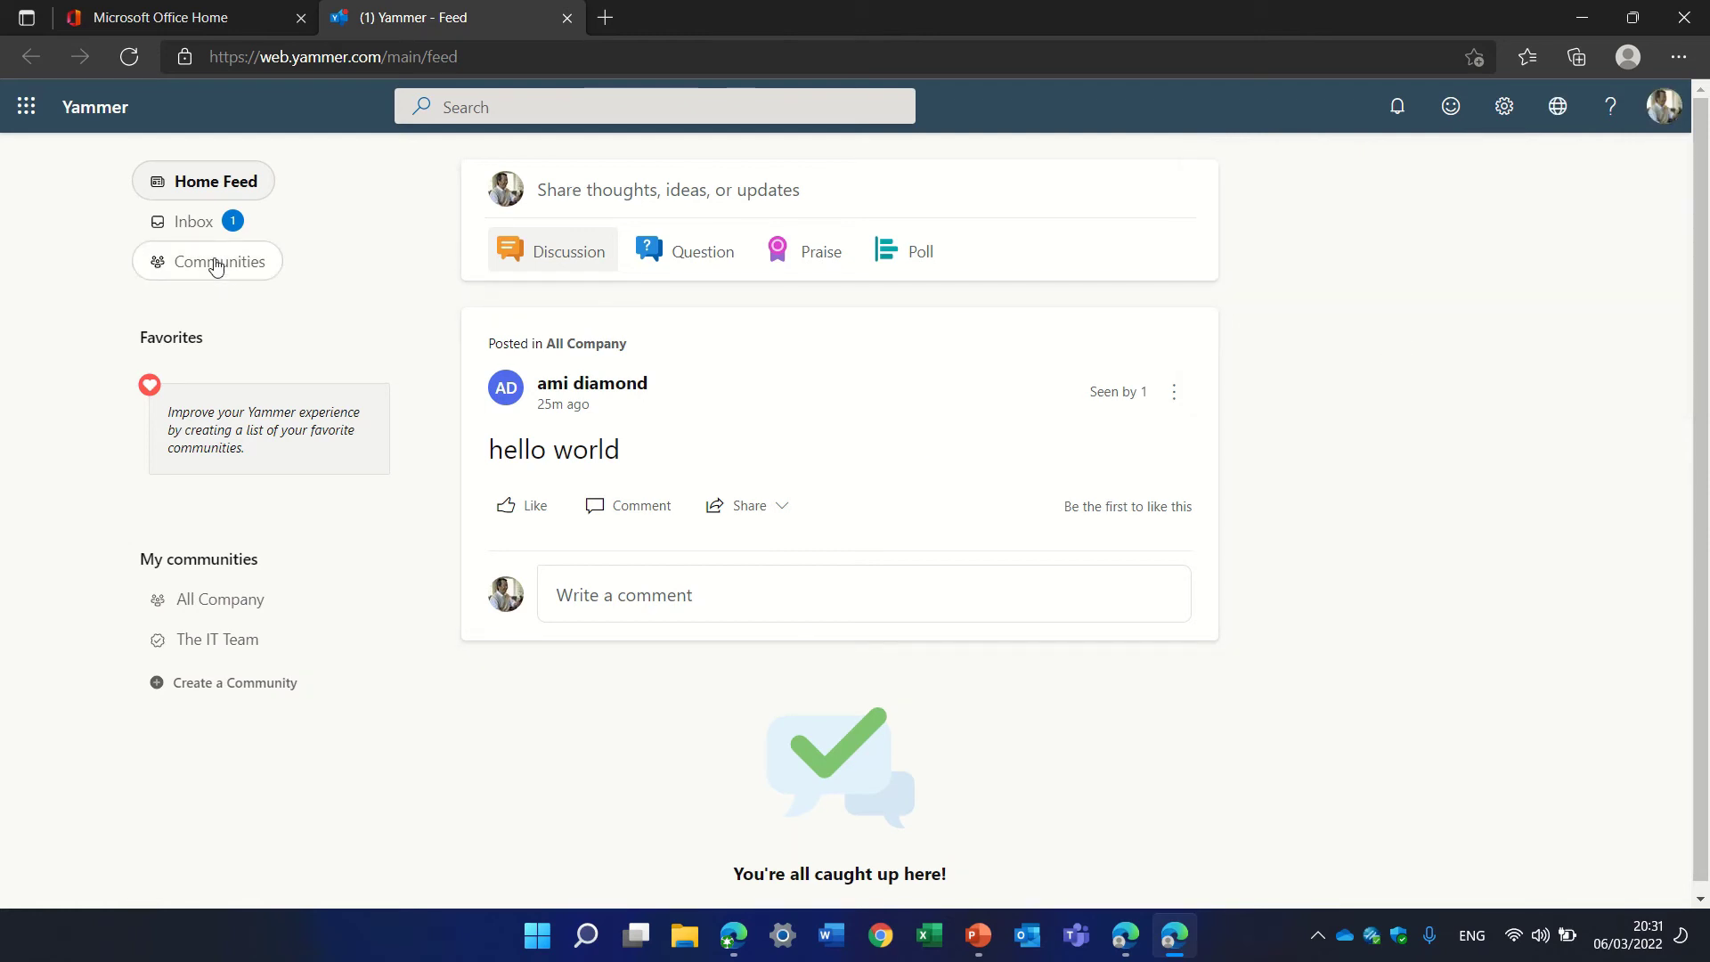
Step: Check the Director account's unread inbox messages, and request to join the HR community from the list of all communities
click(197, 230)
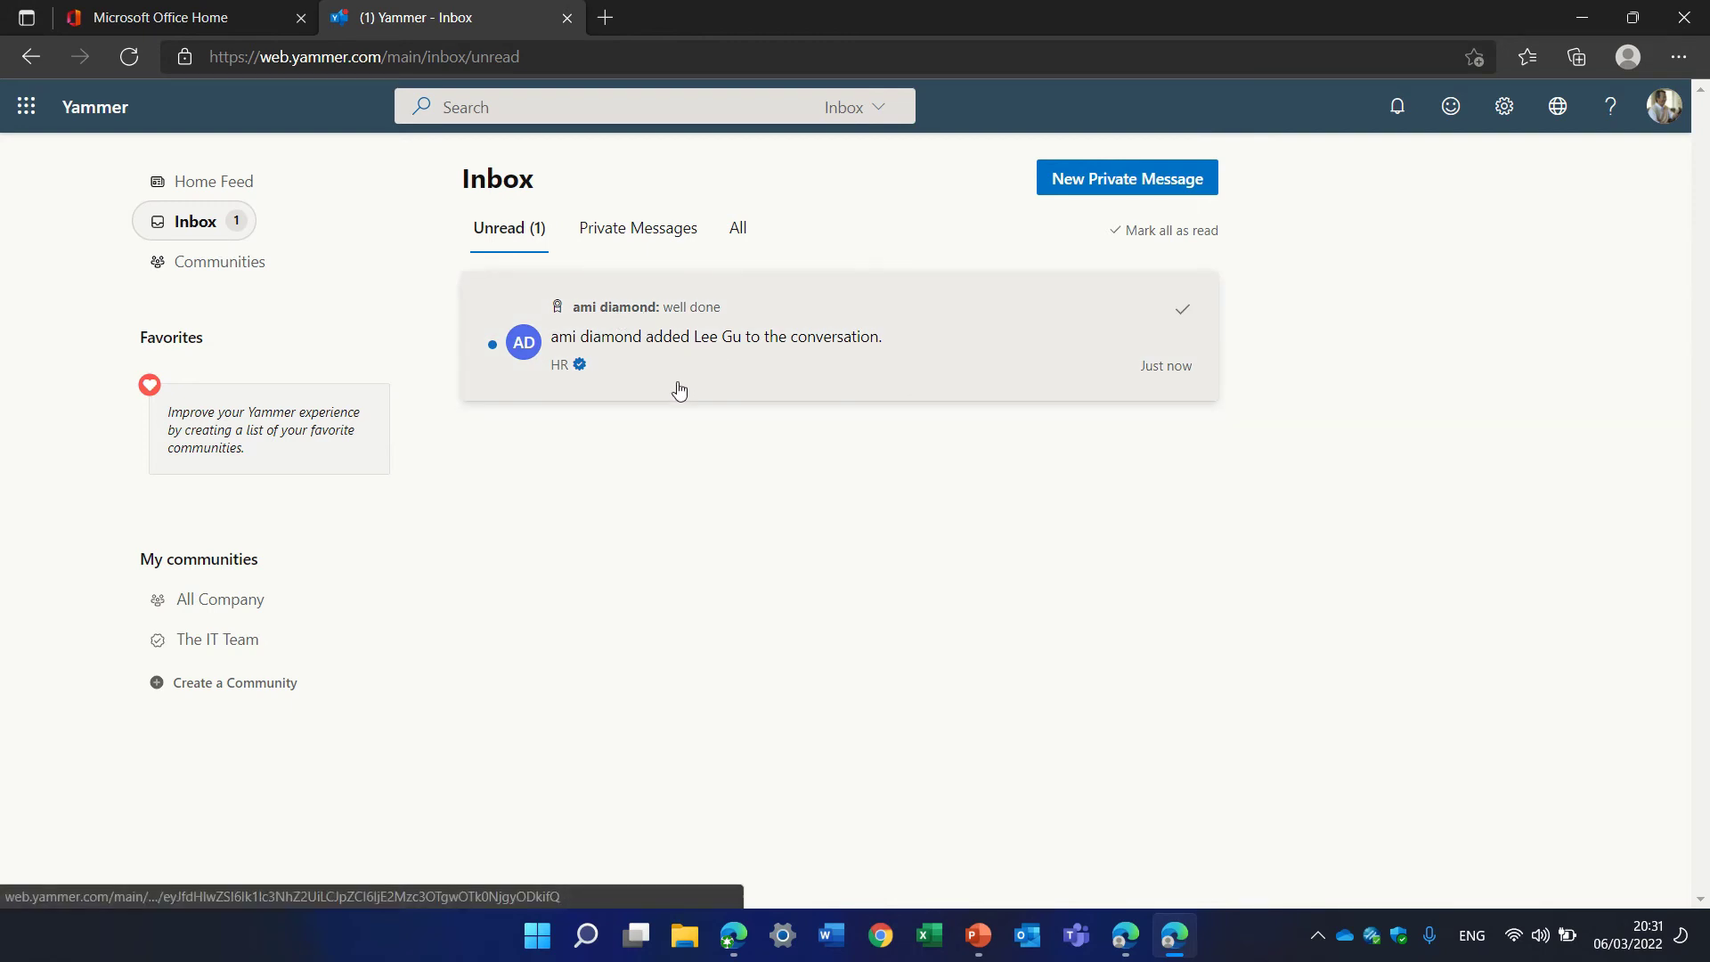
click(225, 263)
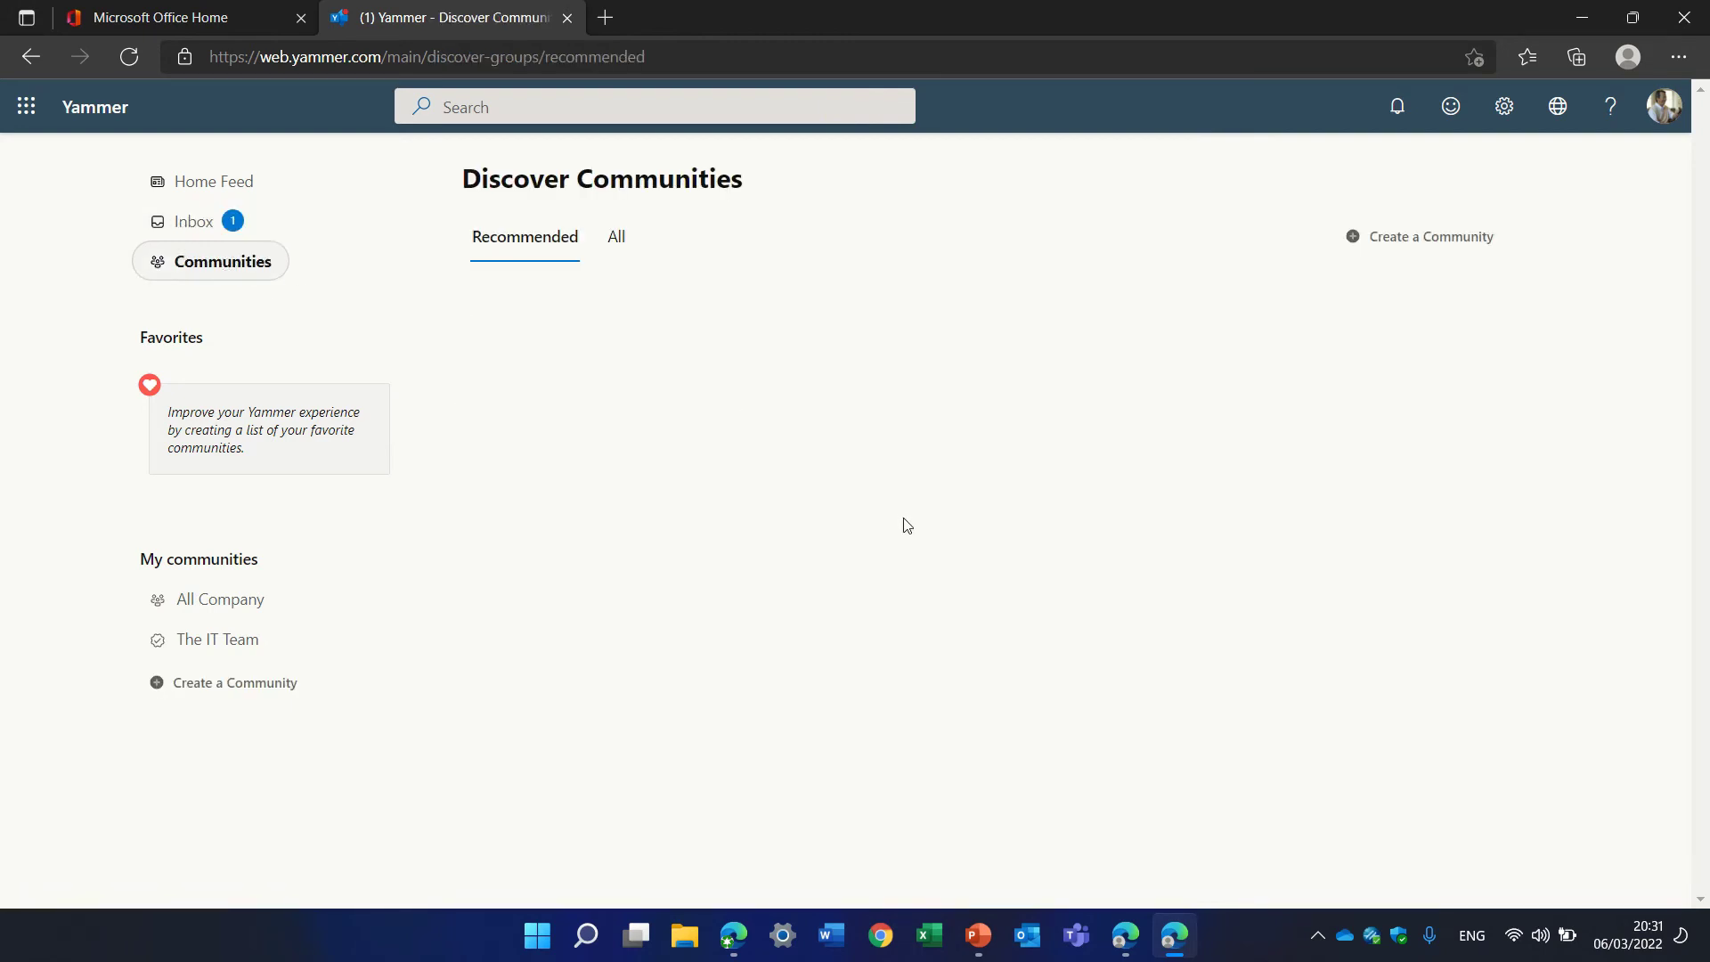
click(617, 237)
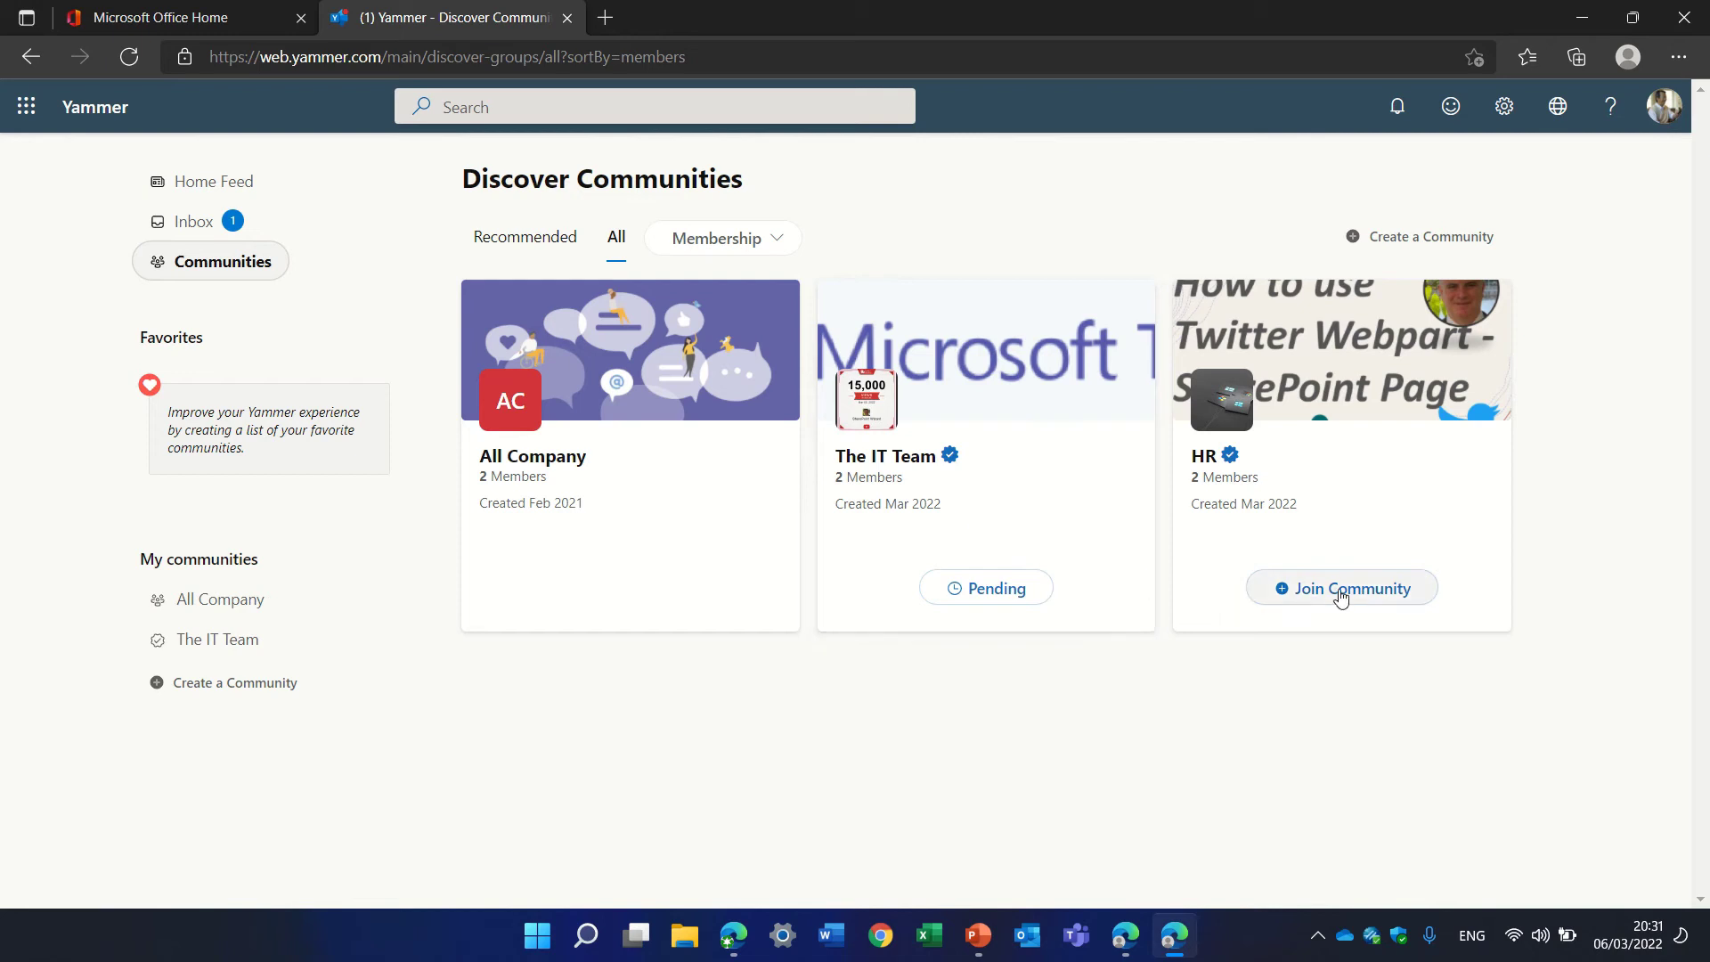
click(1398, 595)
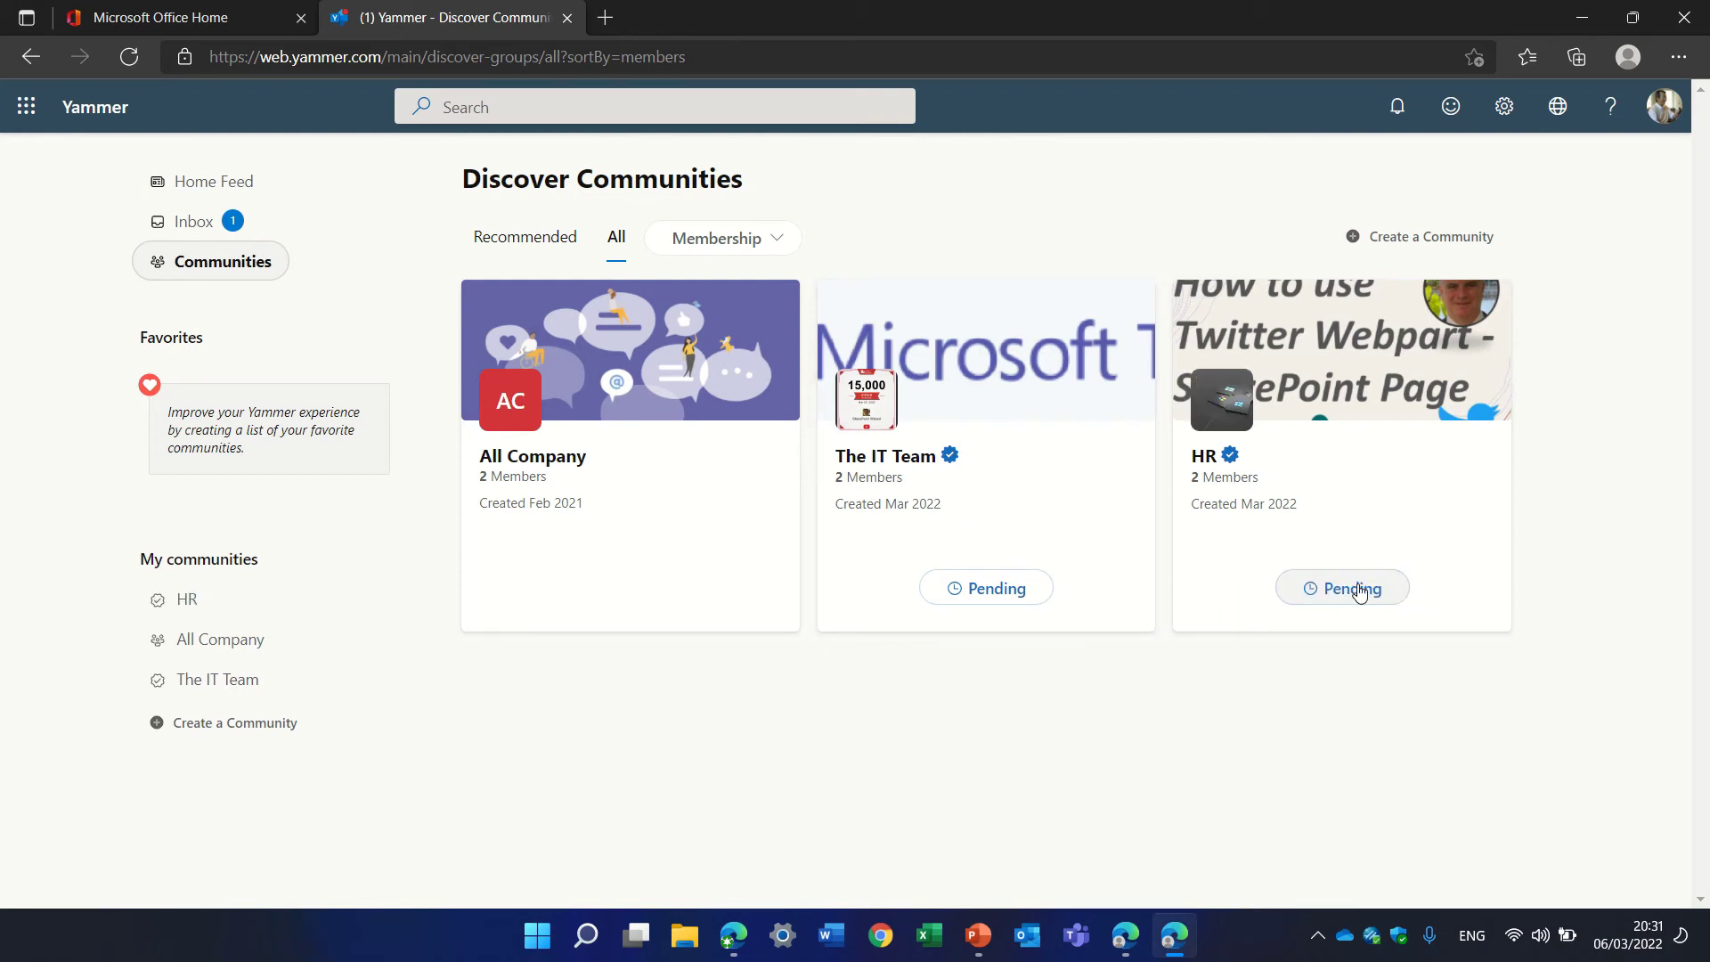
Step: Switch back to the HR community administrator's window, check the join request notification, and open and reload the HR community page
click(1121, 935)
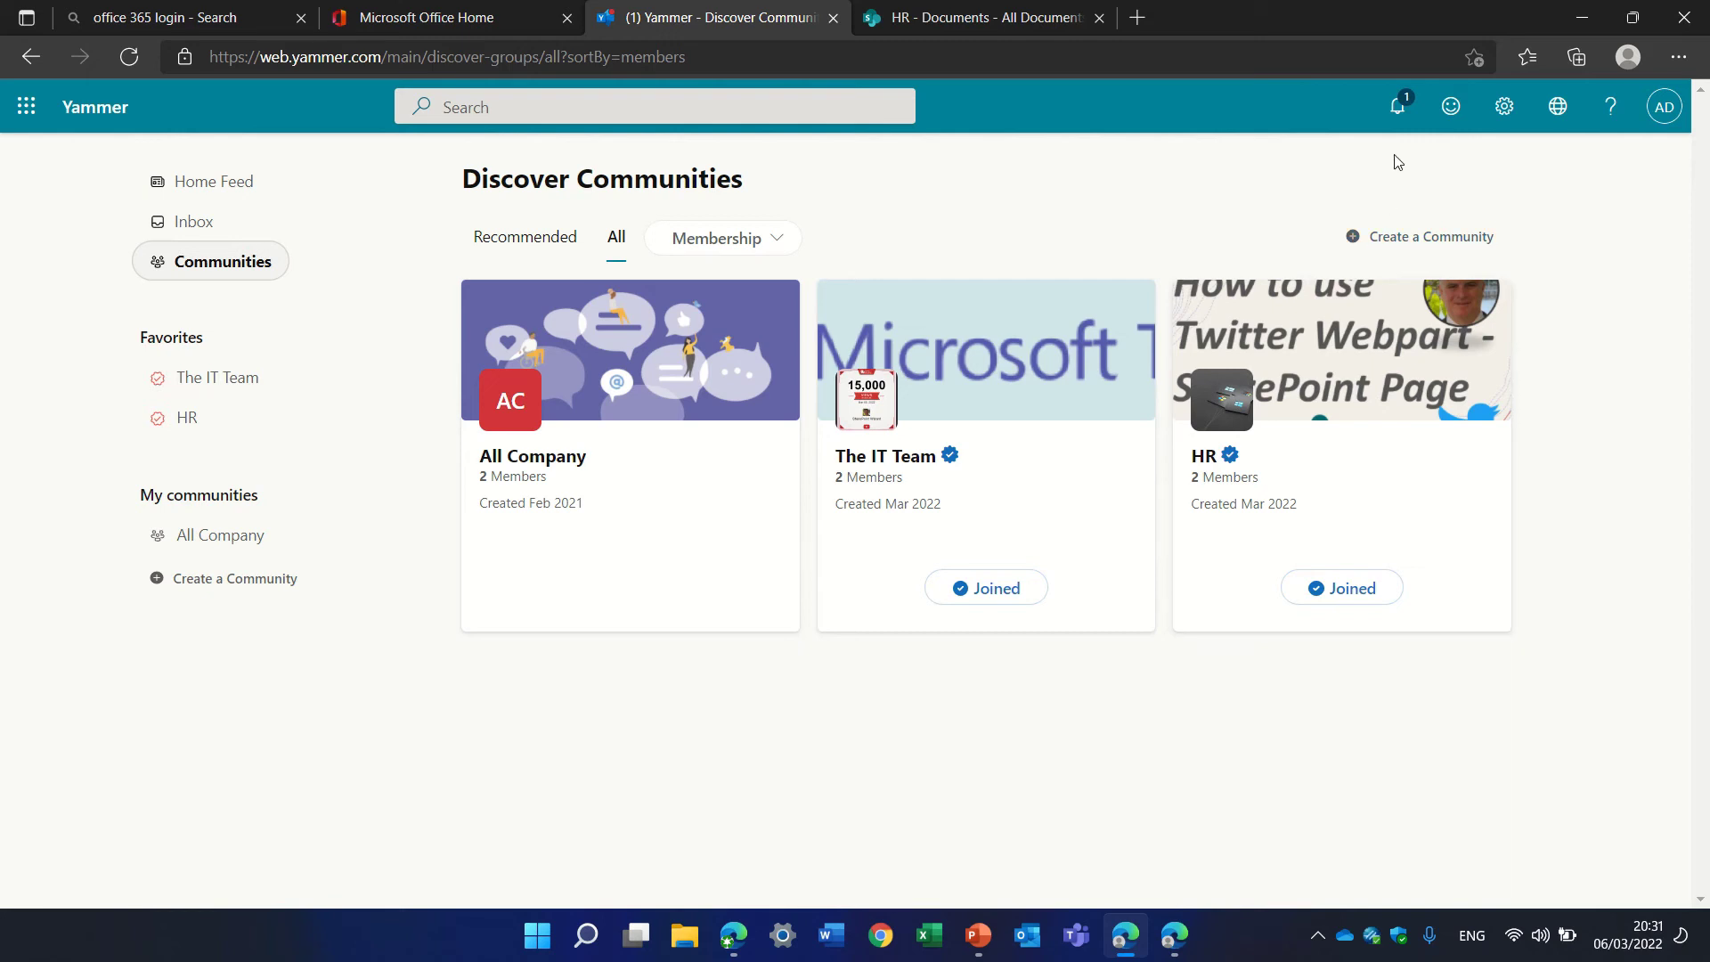
click(1401, 109)
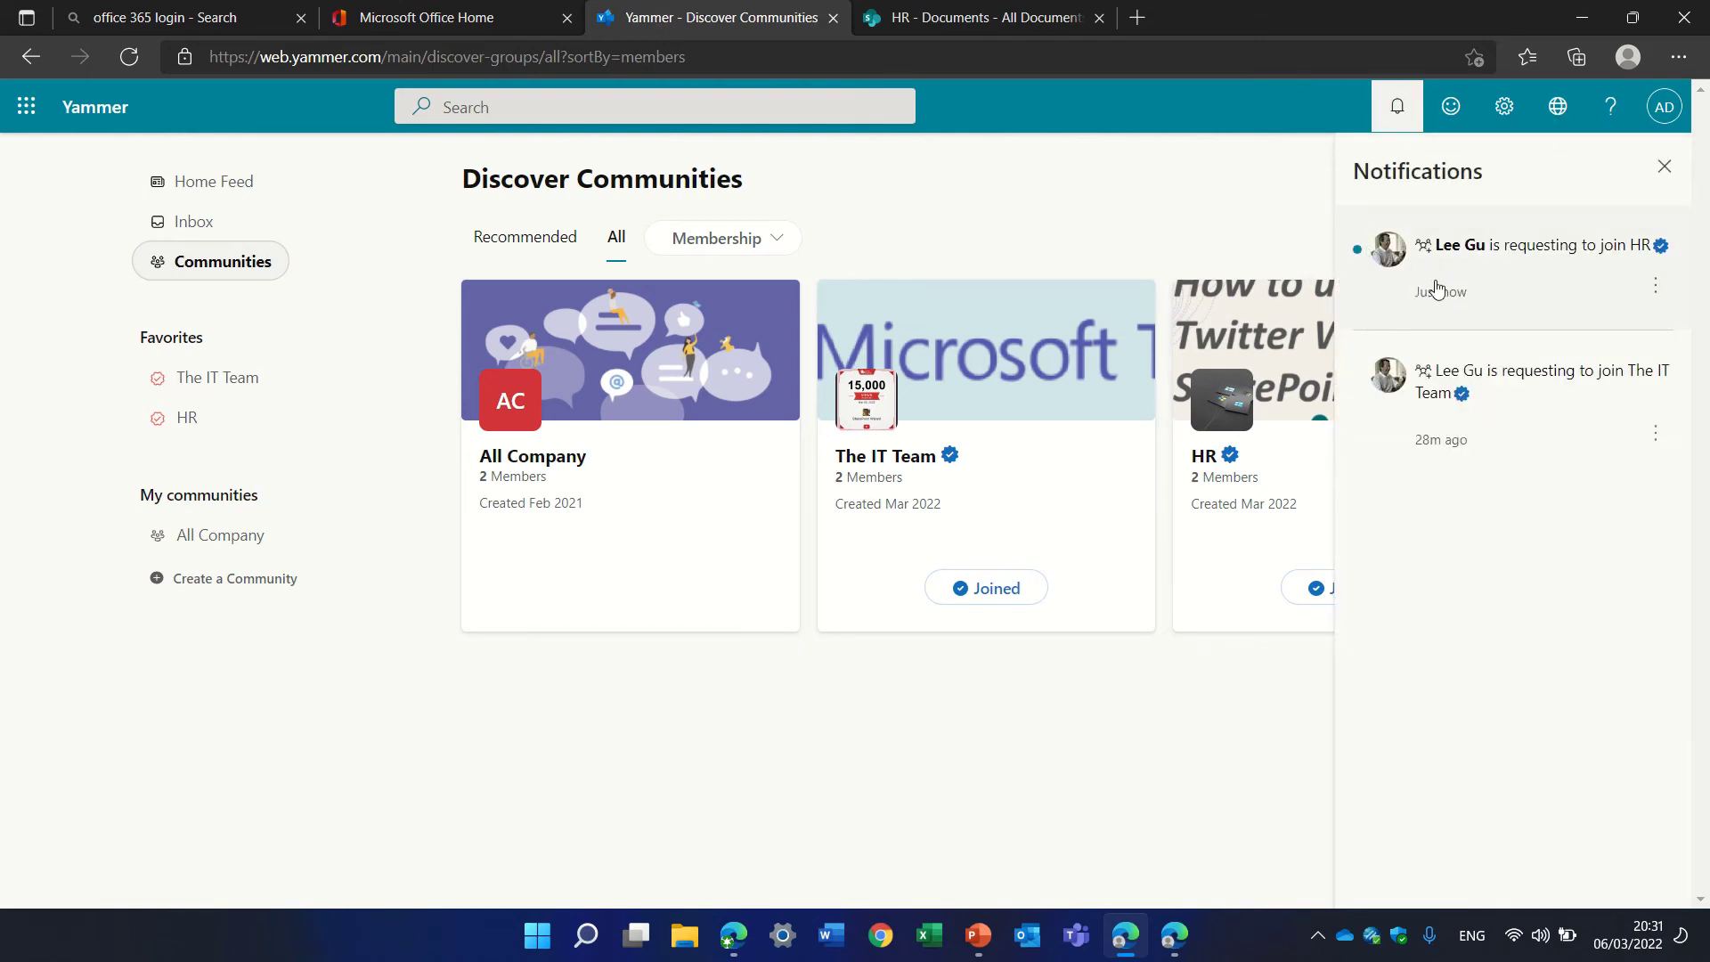
click(1253, 431)
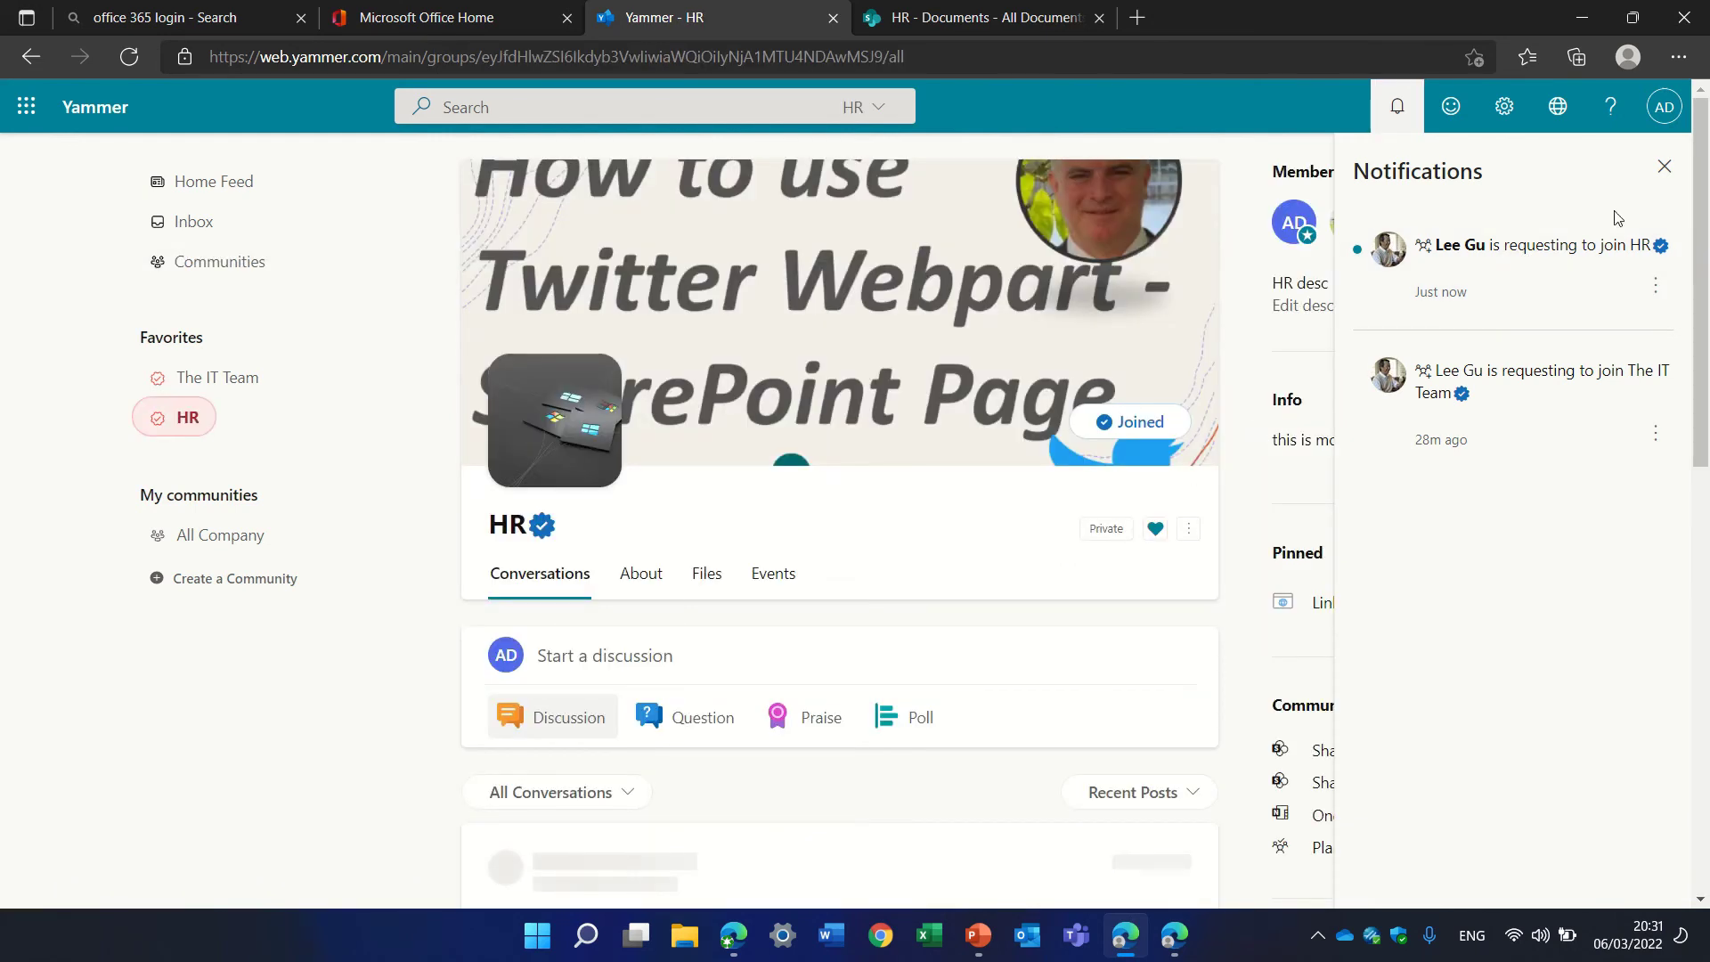
click(1664, 166)
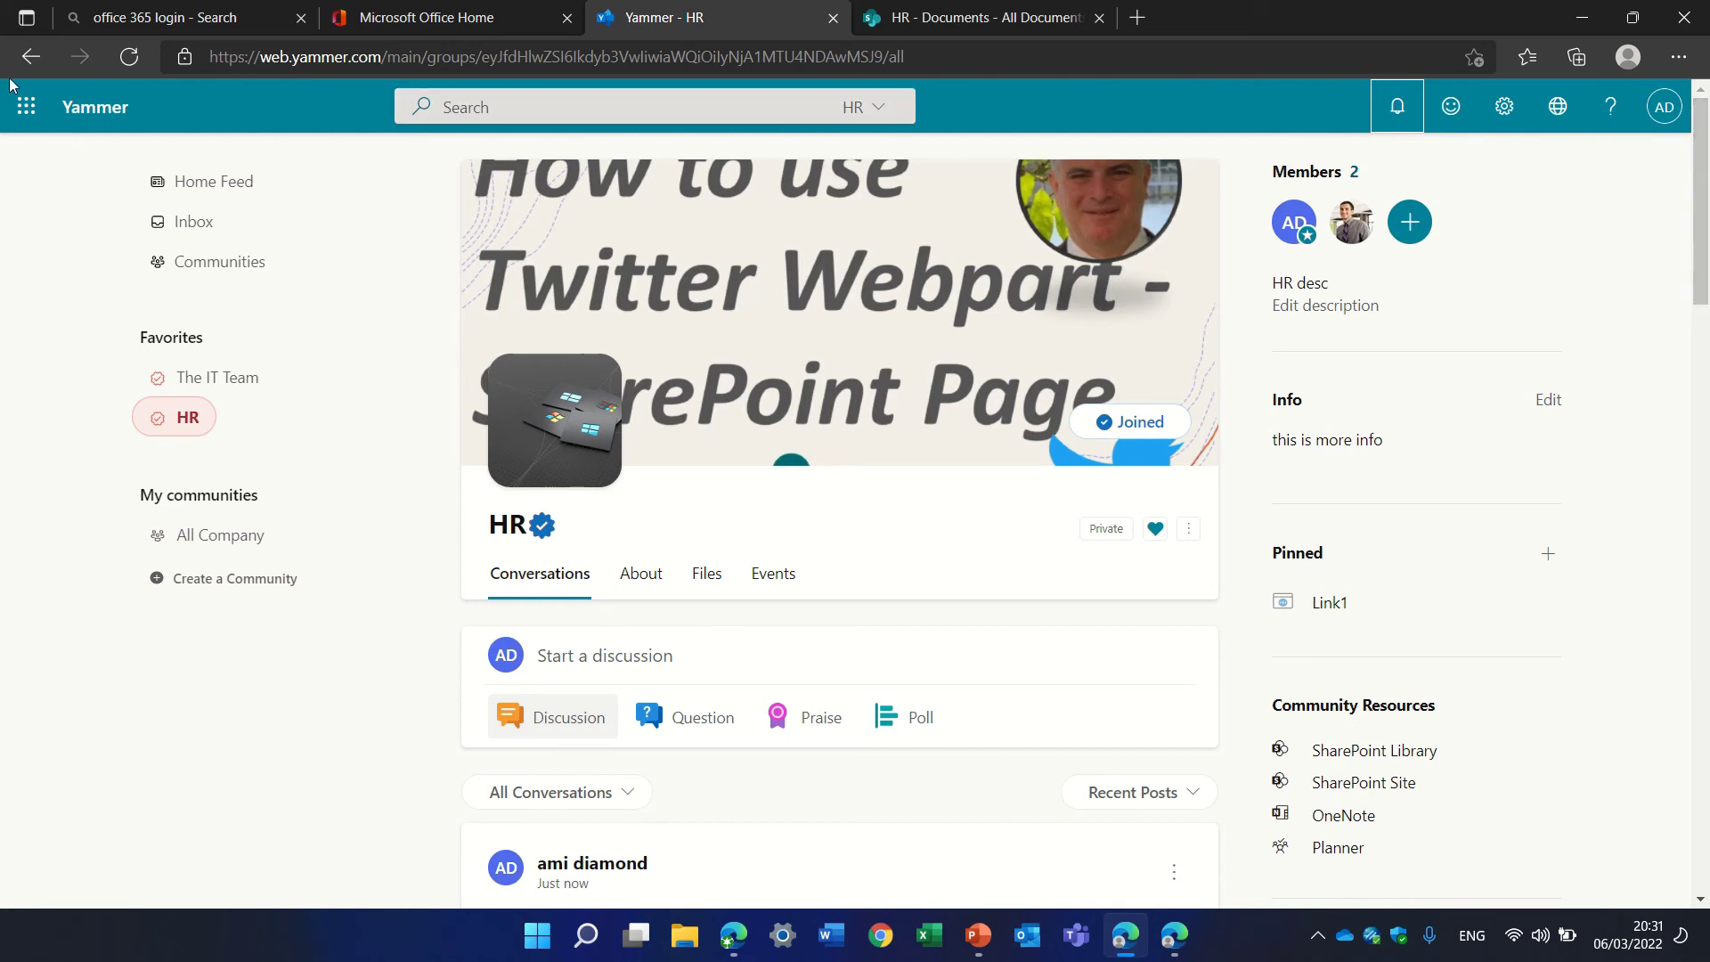
click(128, 57)
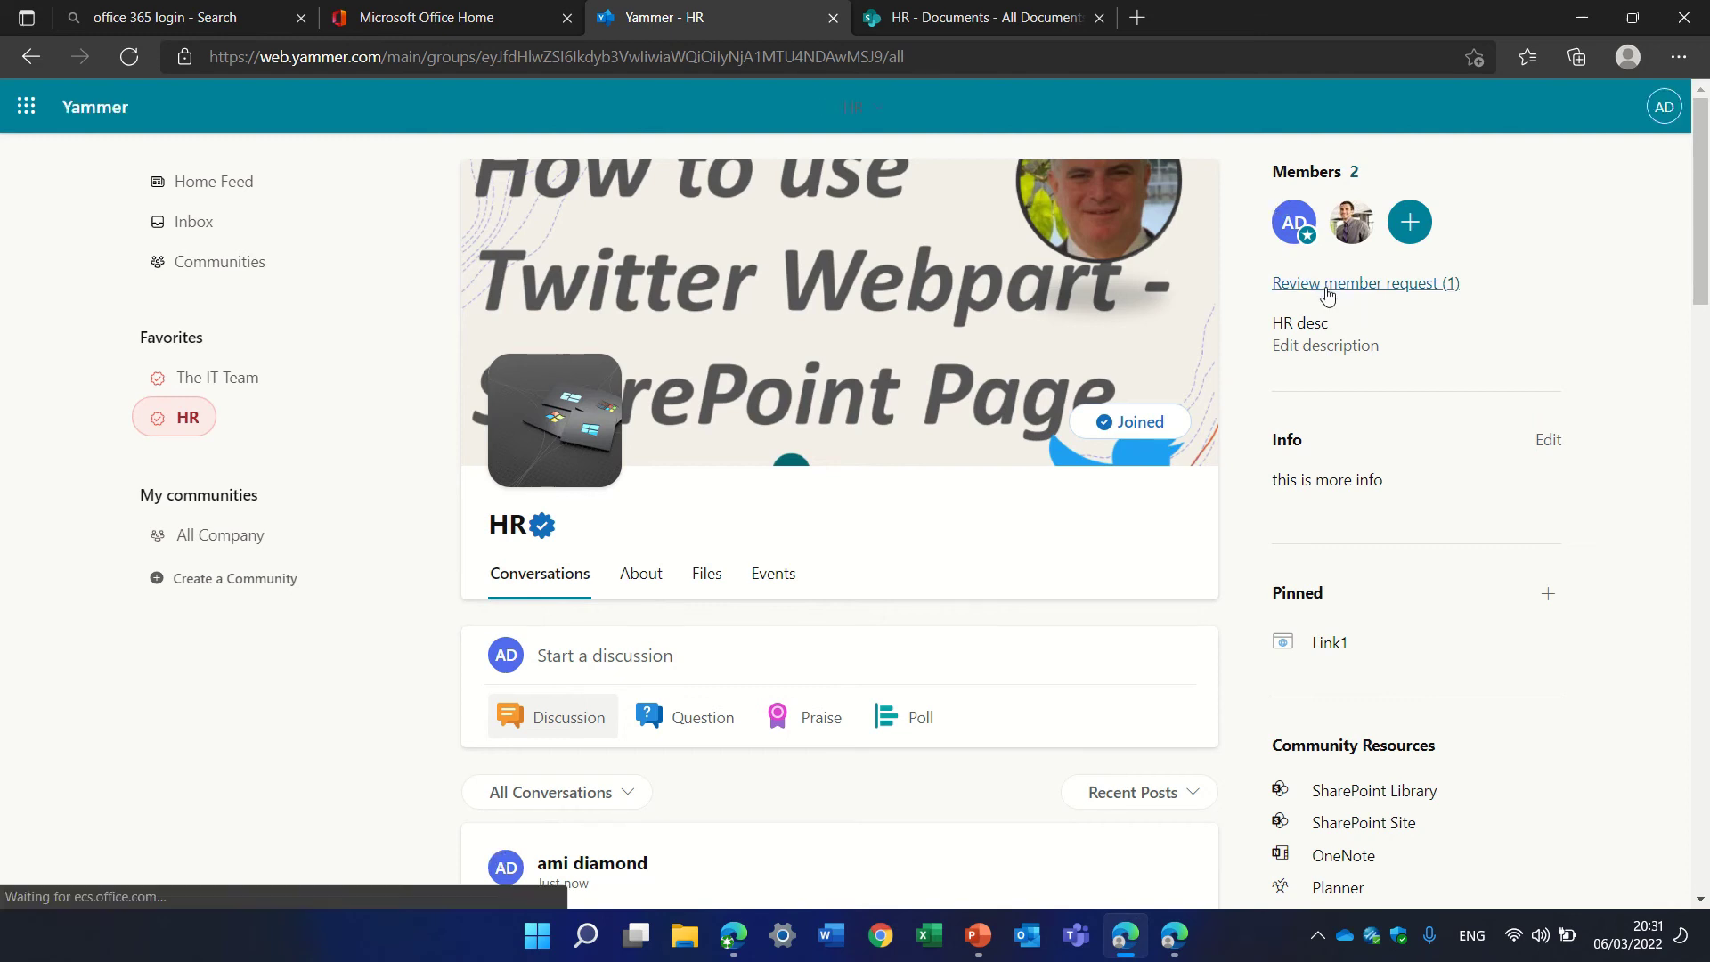
Step: Review the HR community's pending member request, and open the newest Yammer join request email in Outlook
click(1329, 284)
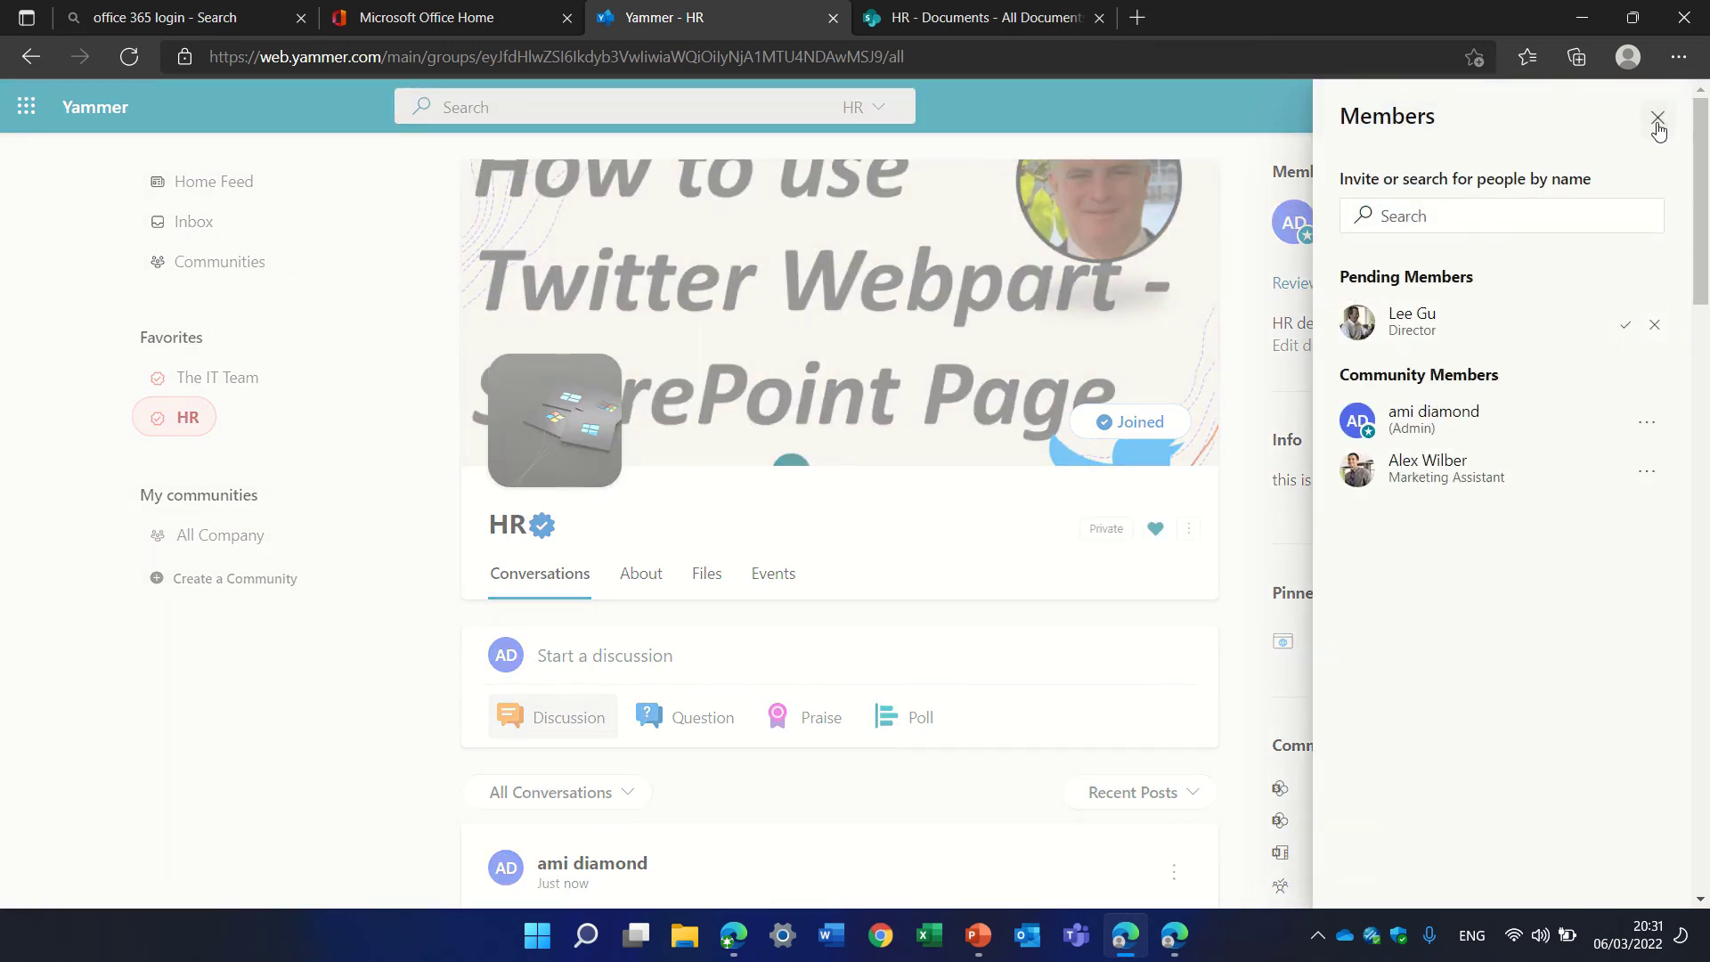
click(1658, 118)
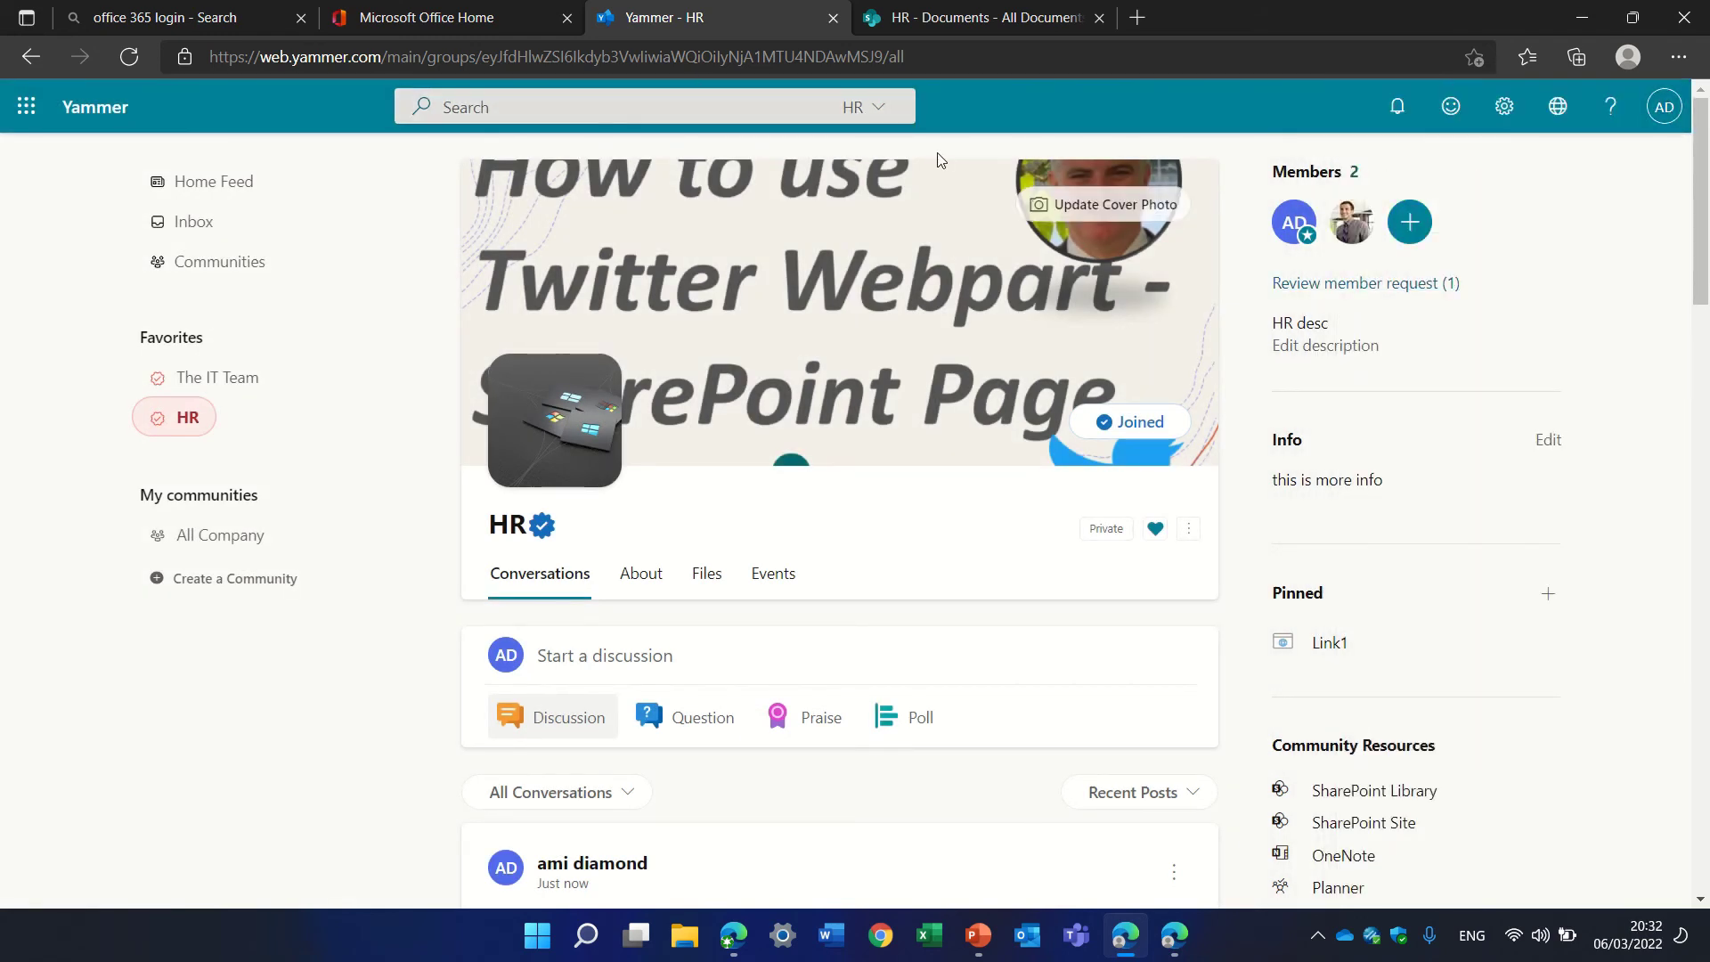
click(26, 106)
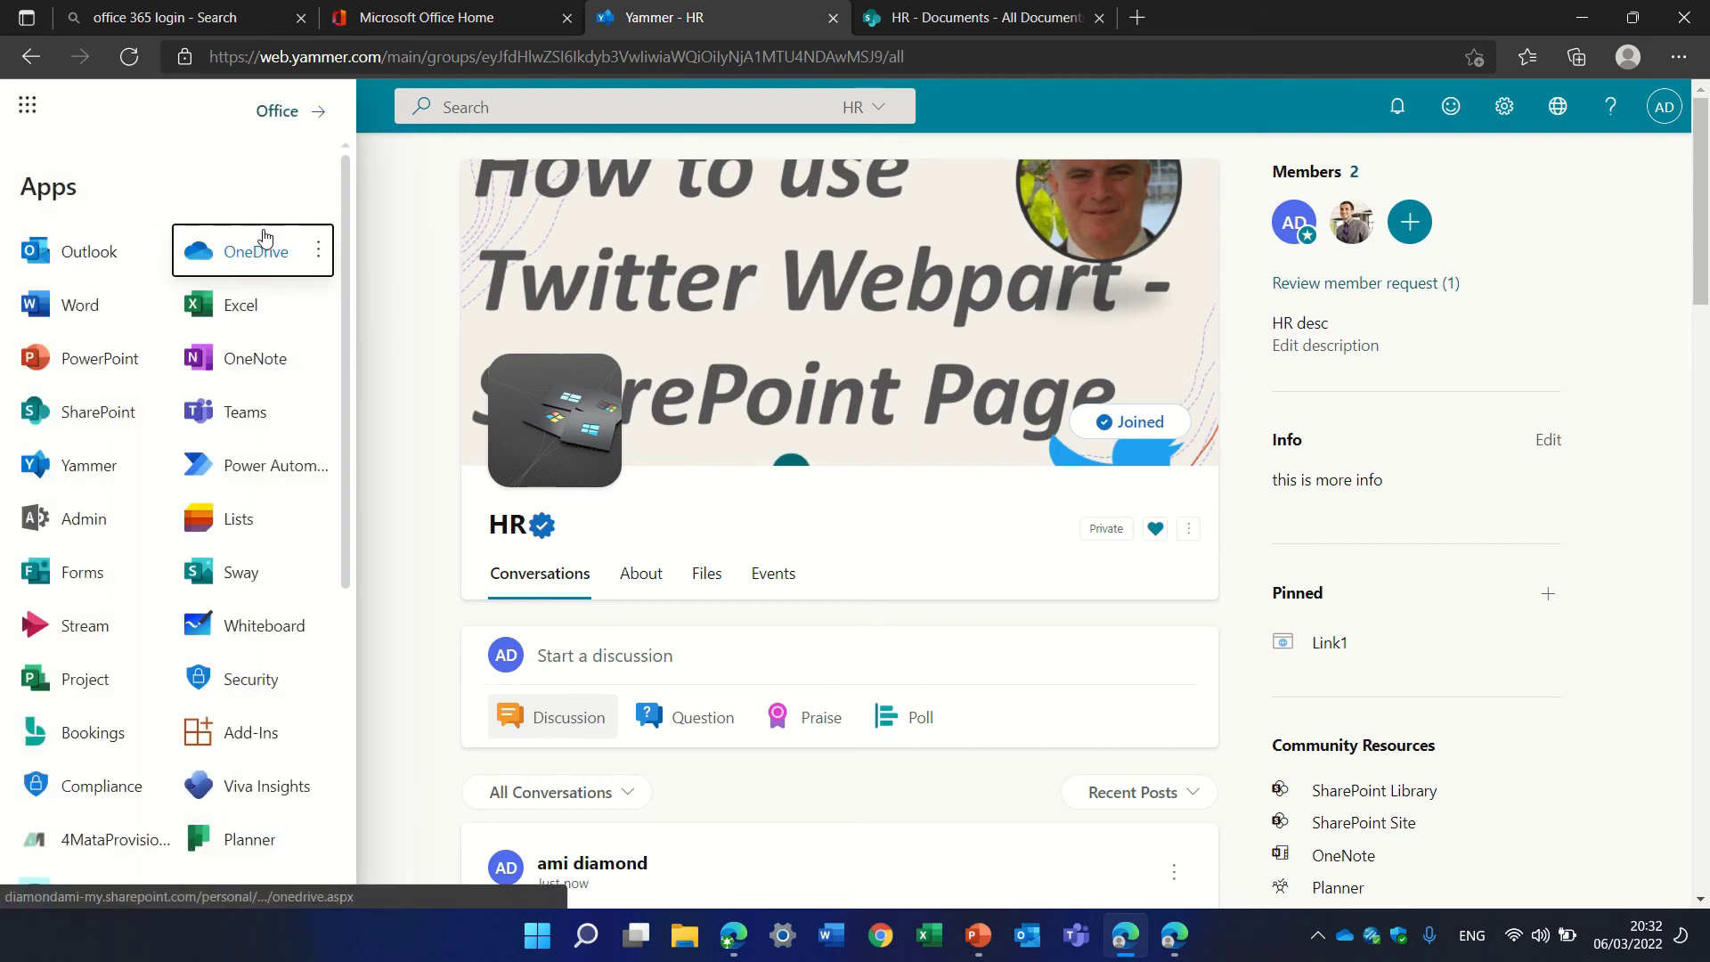
click(83, 259)
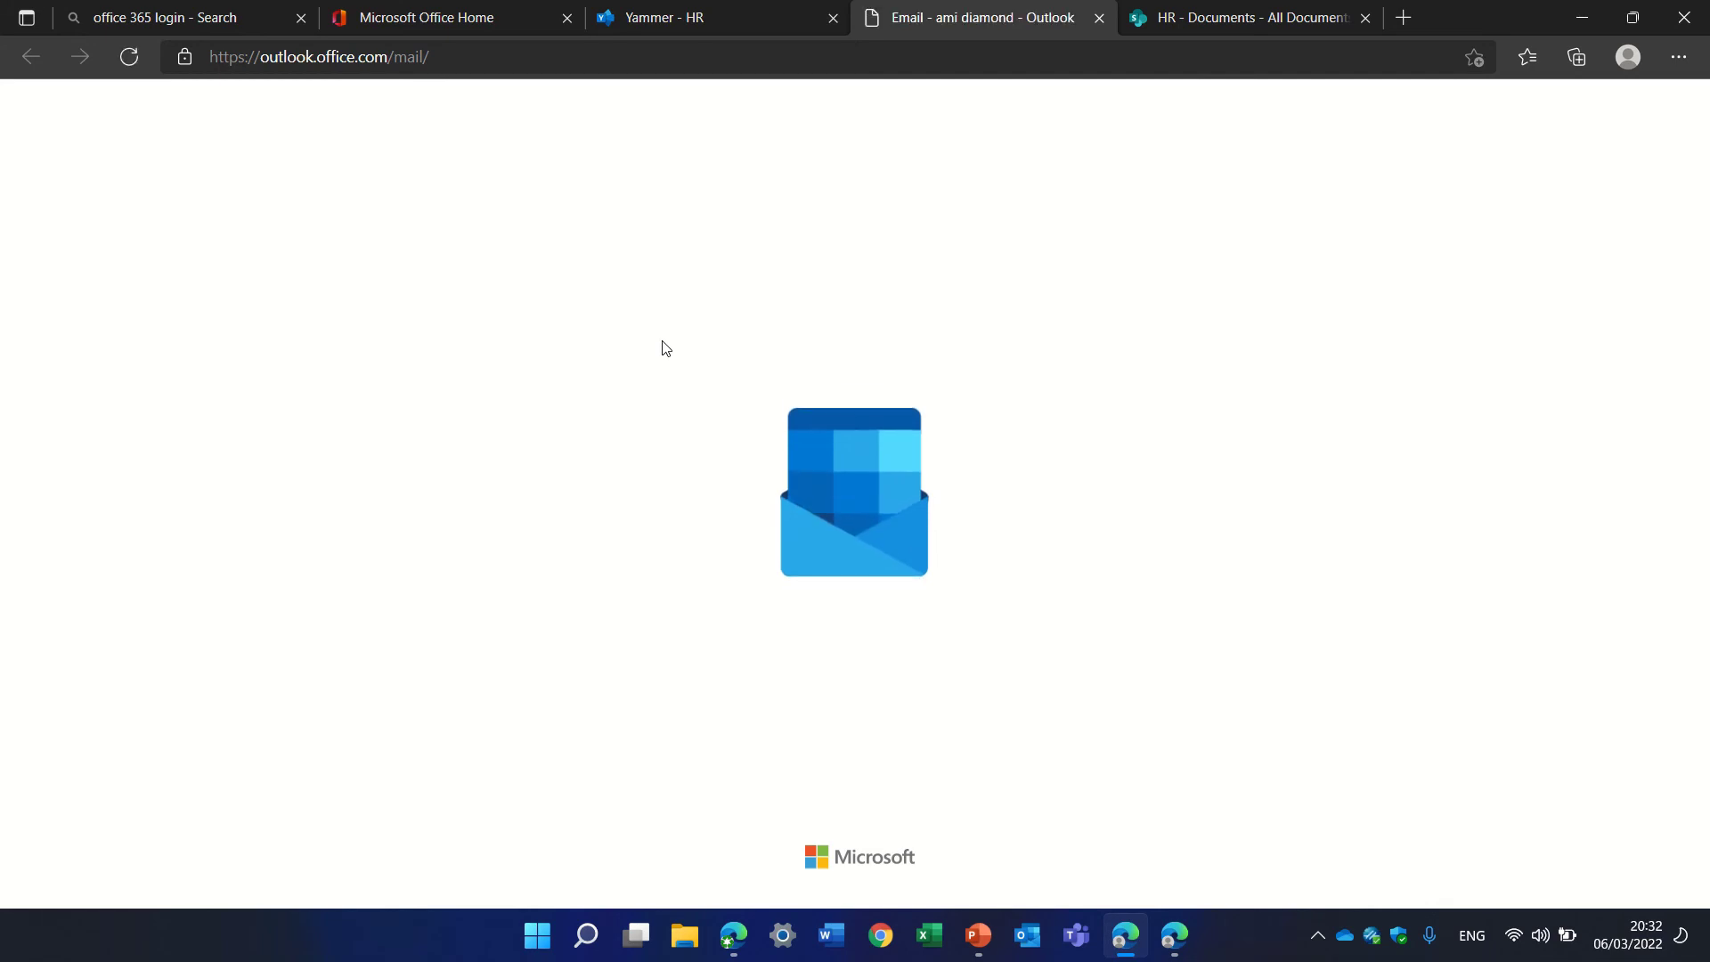
click(575, 307)
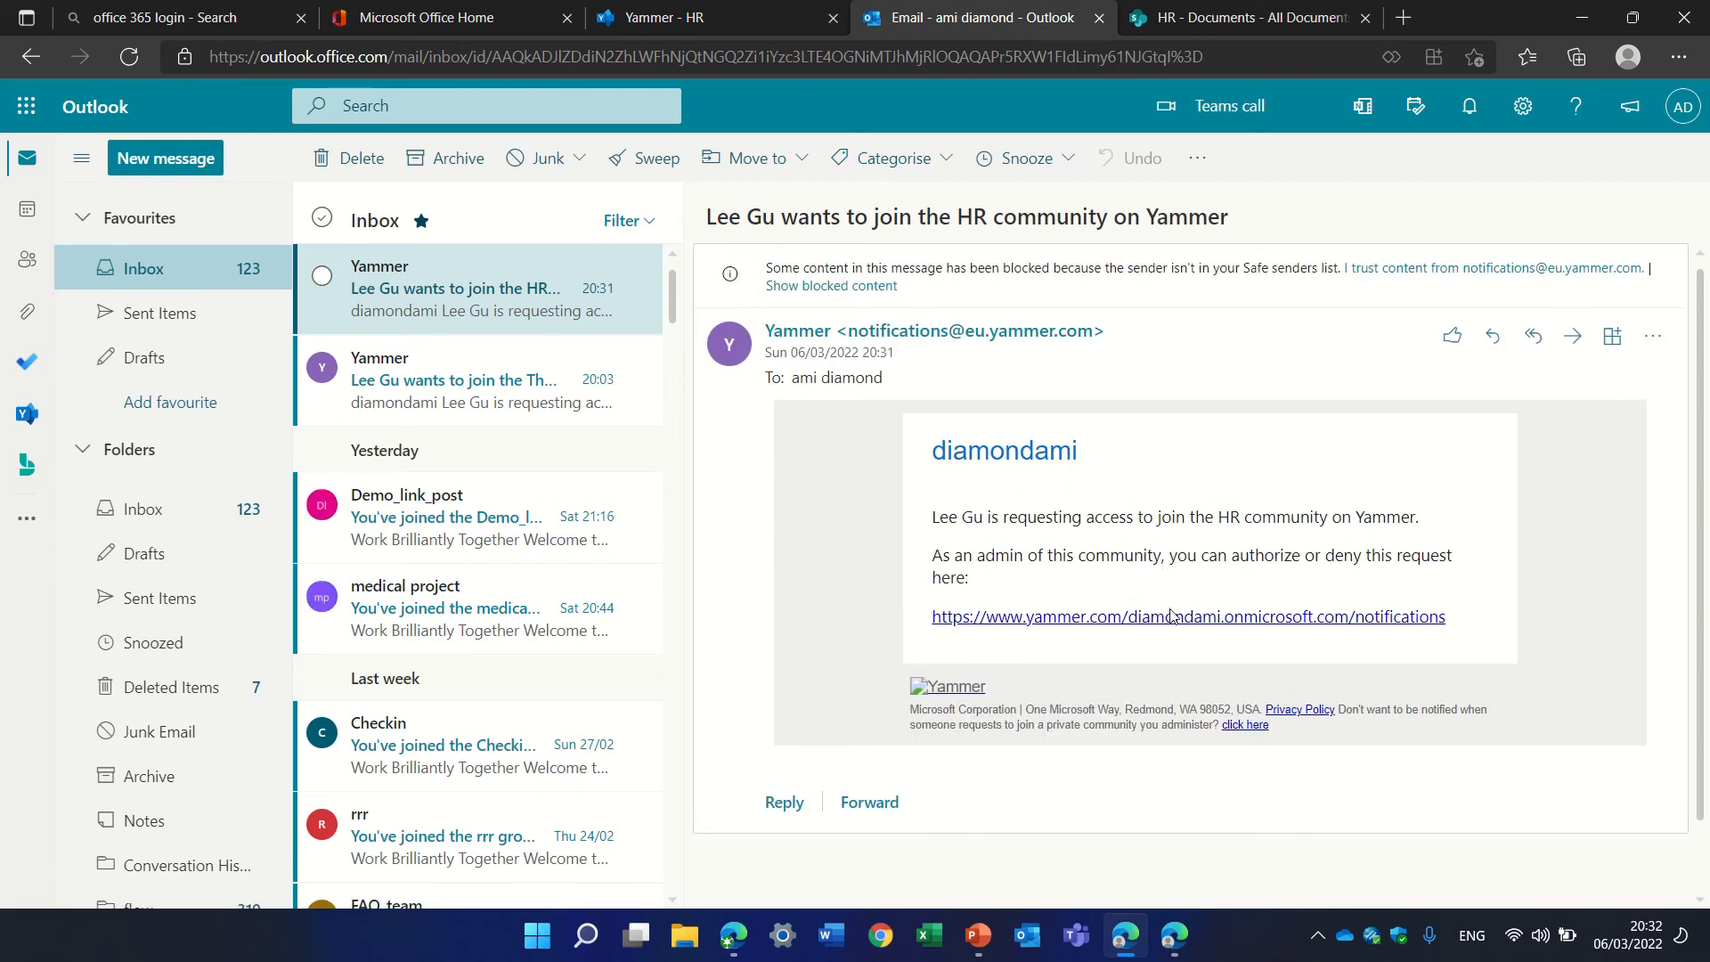
Step: Follow the notifications link in the email and approve the Director's requests to join the HR and The IT Team groups
click(1169, 619)
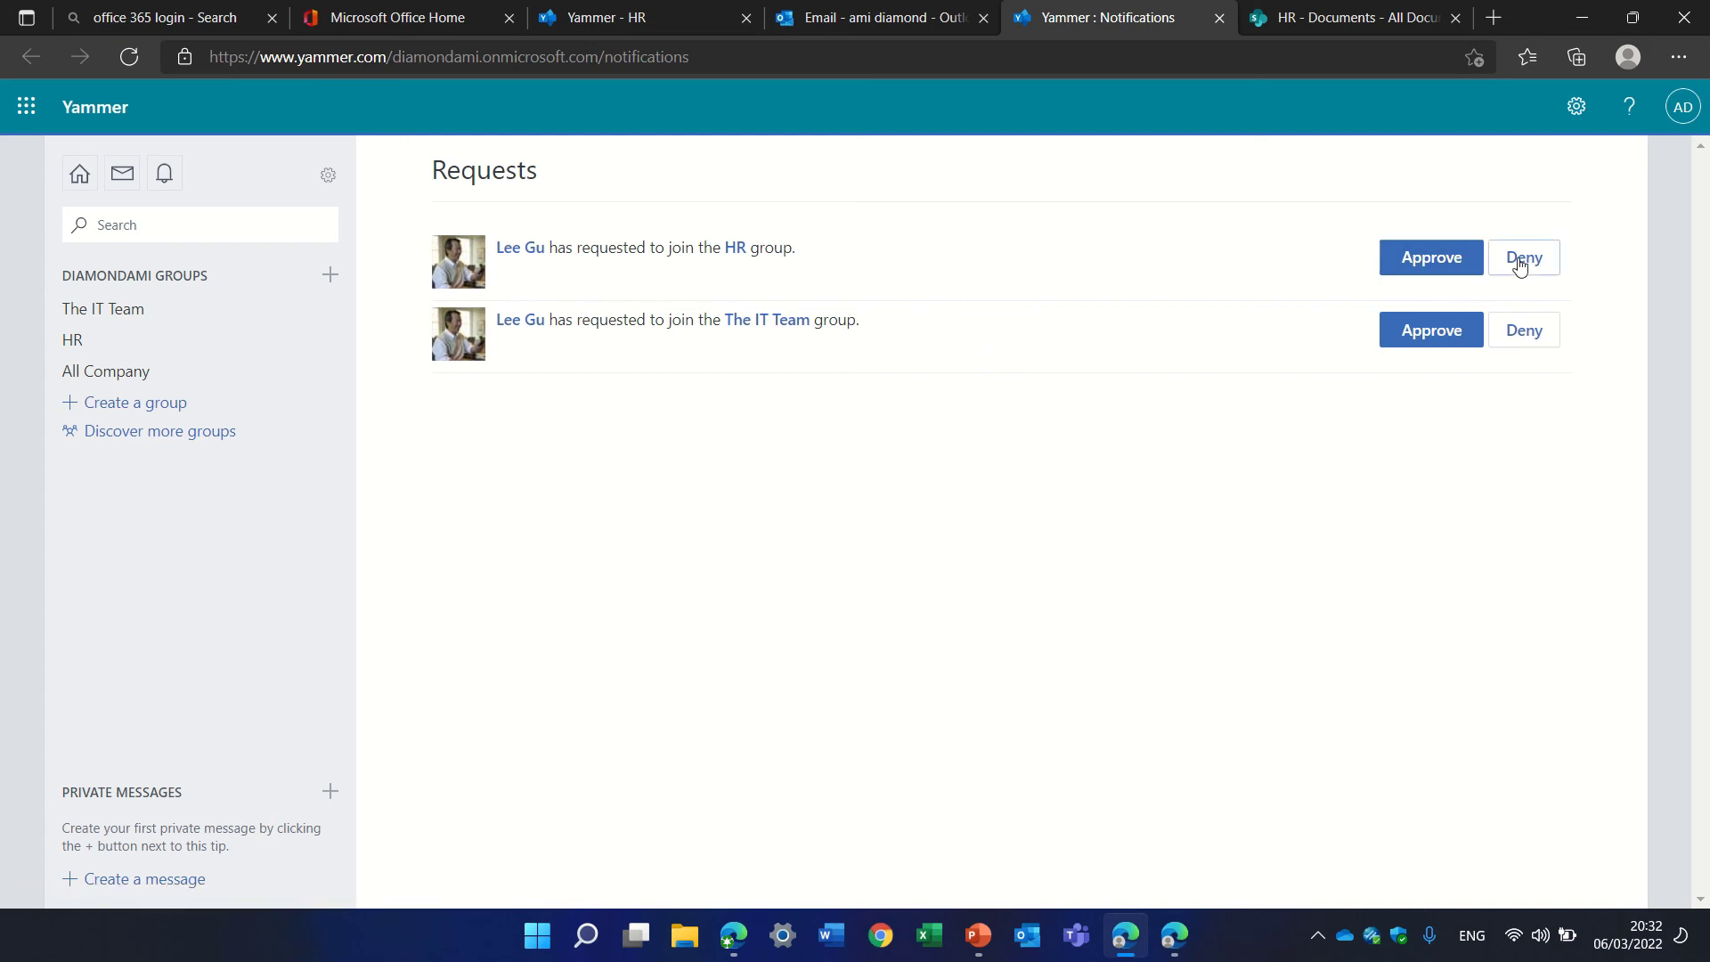
click(1436, 265)
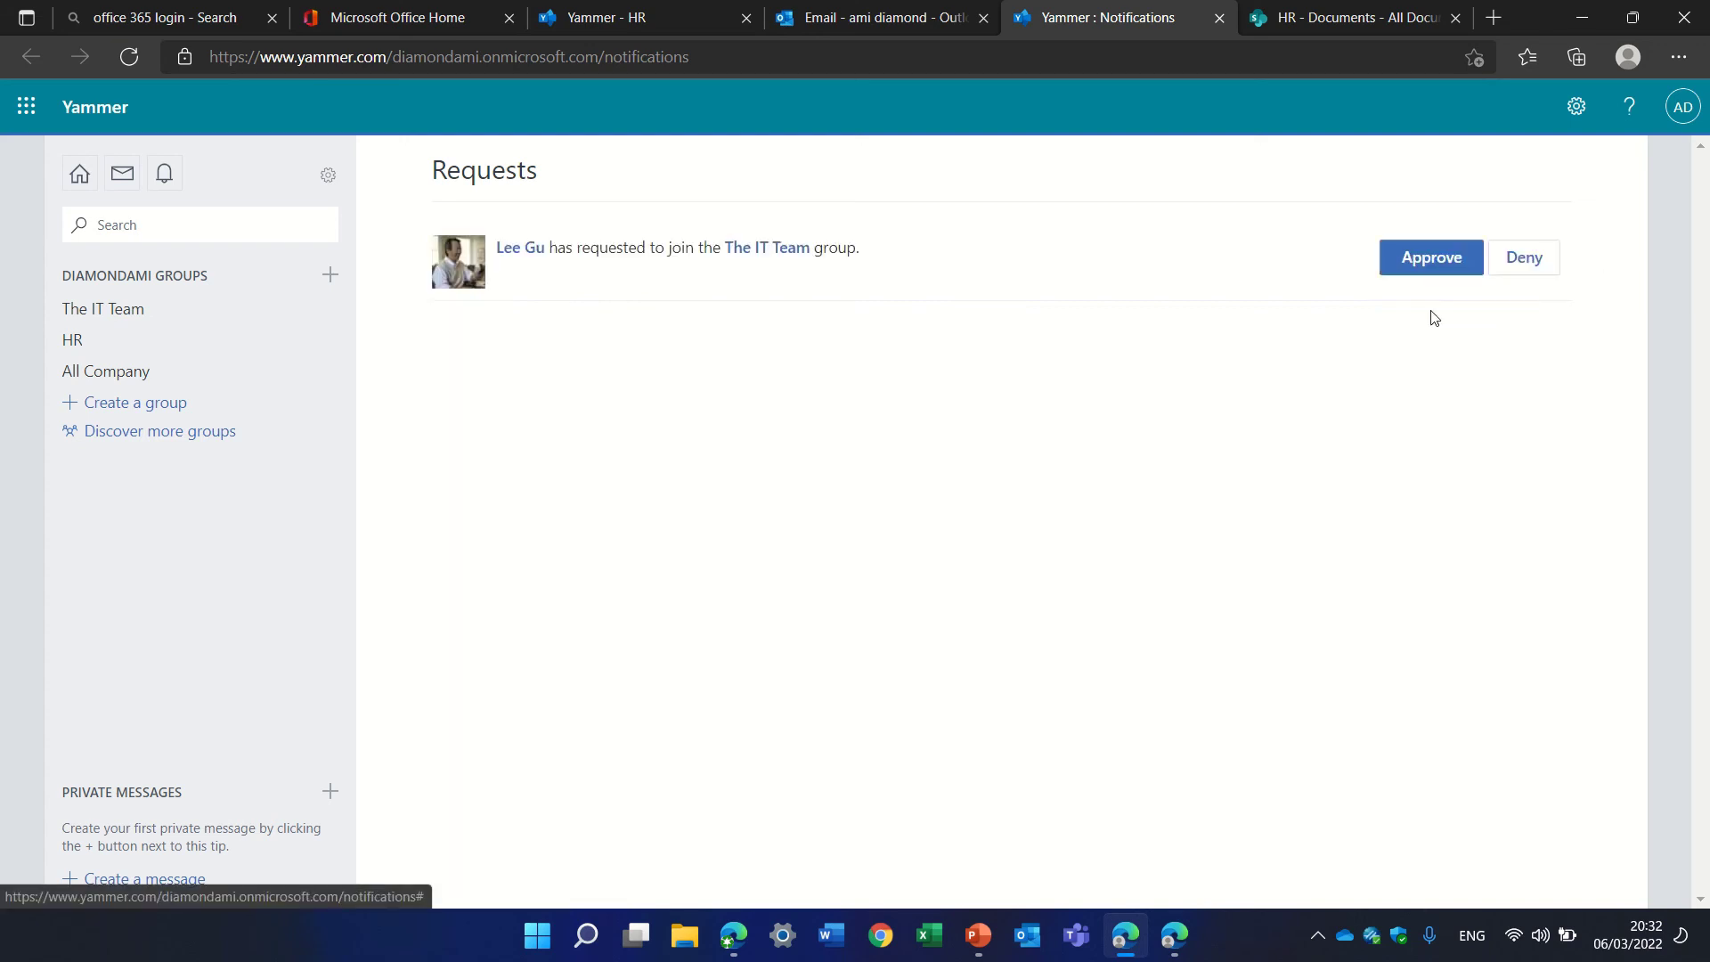
click(1429, 259)
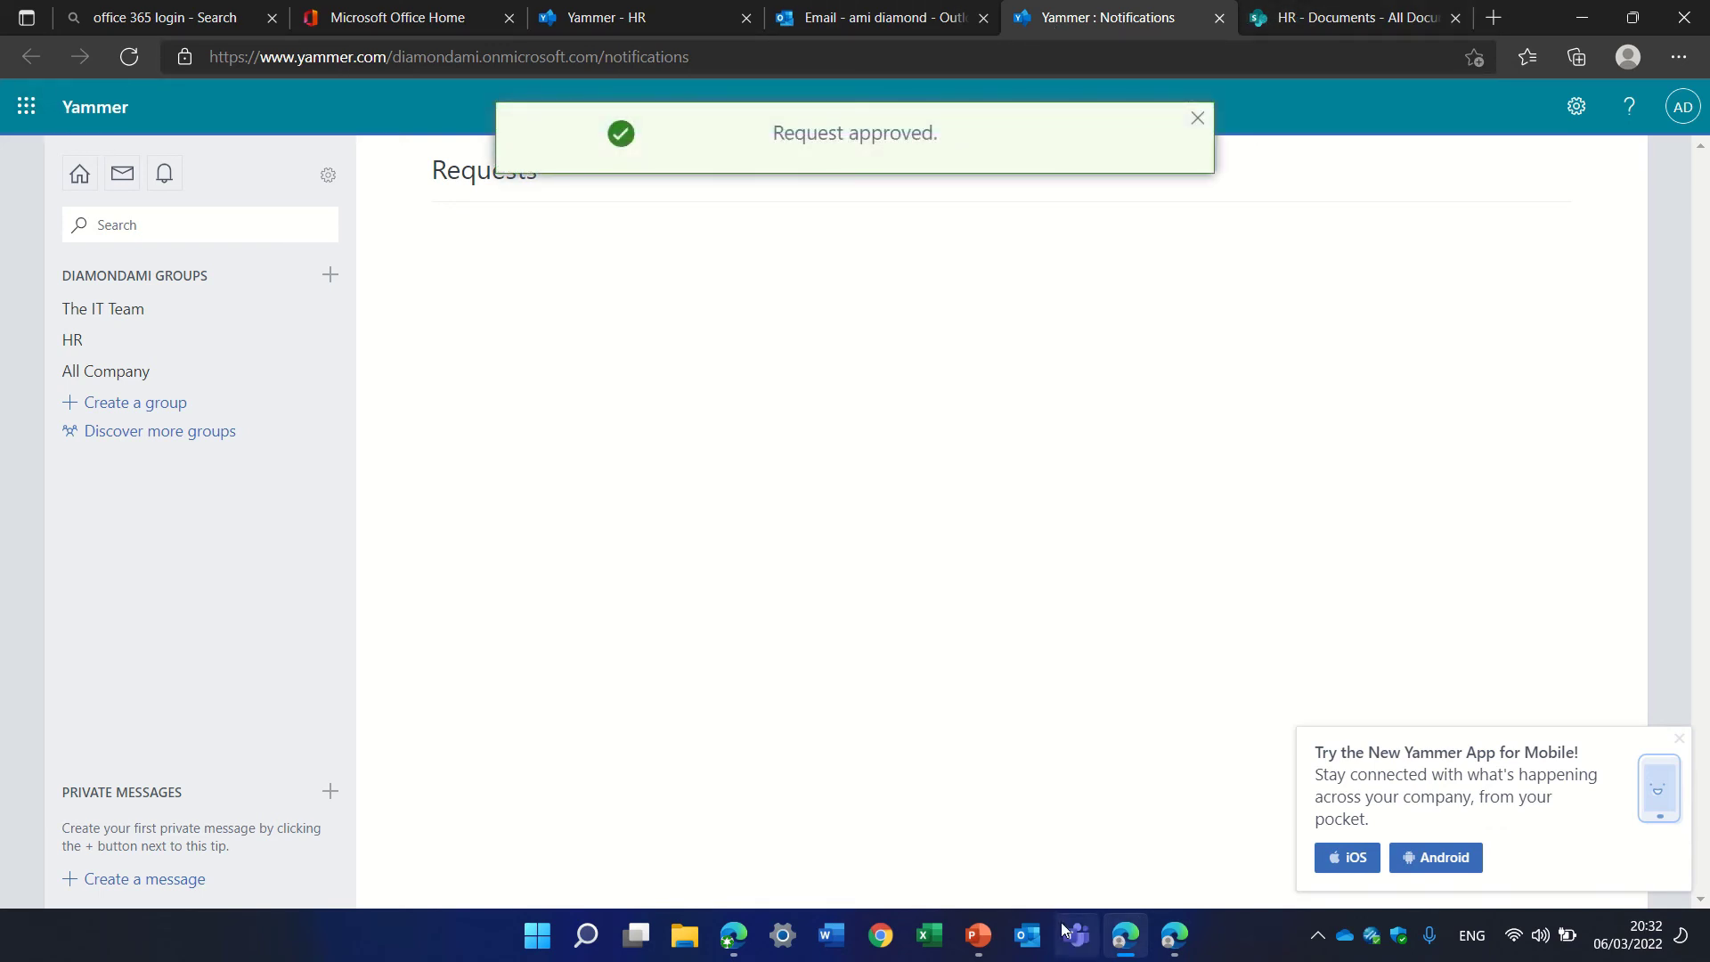
Step: Switch to the Director account's browser window, open the HR community from its membership notification and add it to the favorites
click(1172, 940)
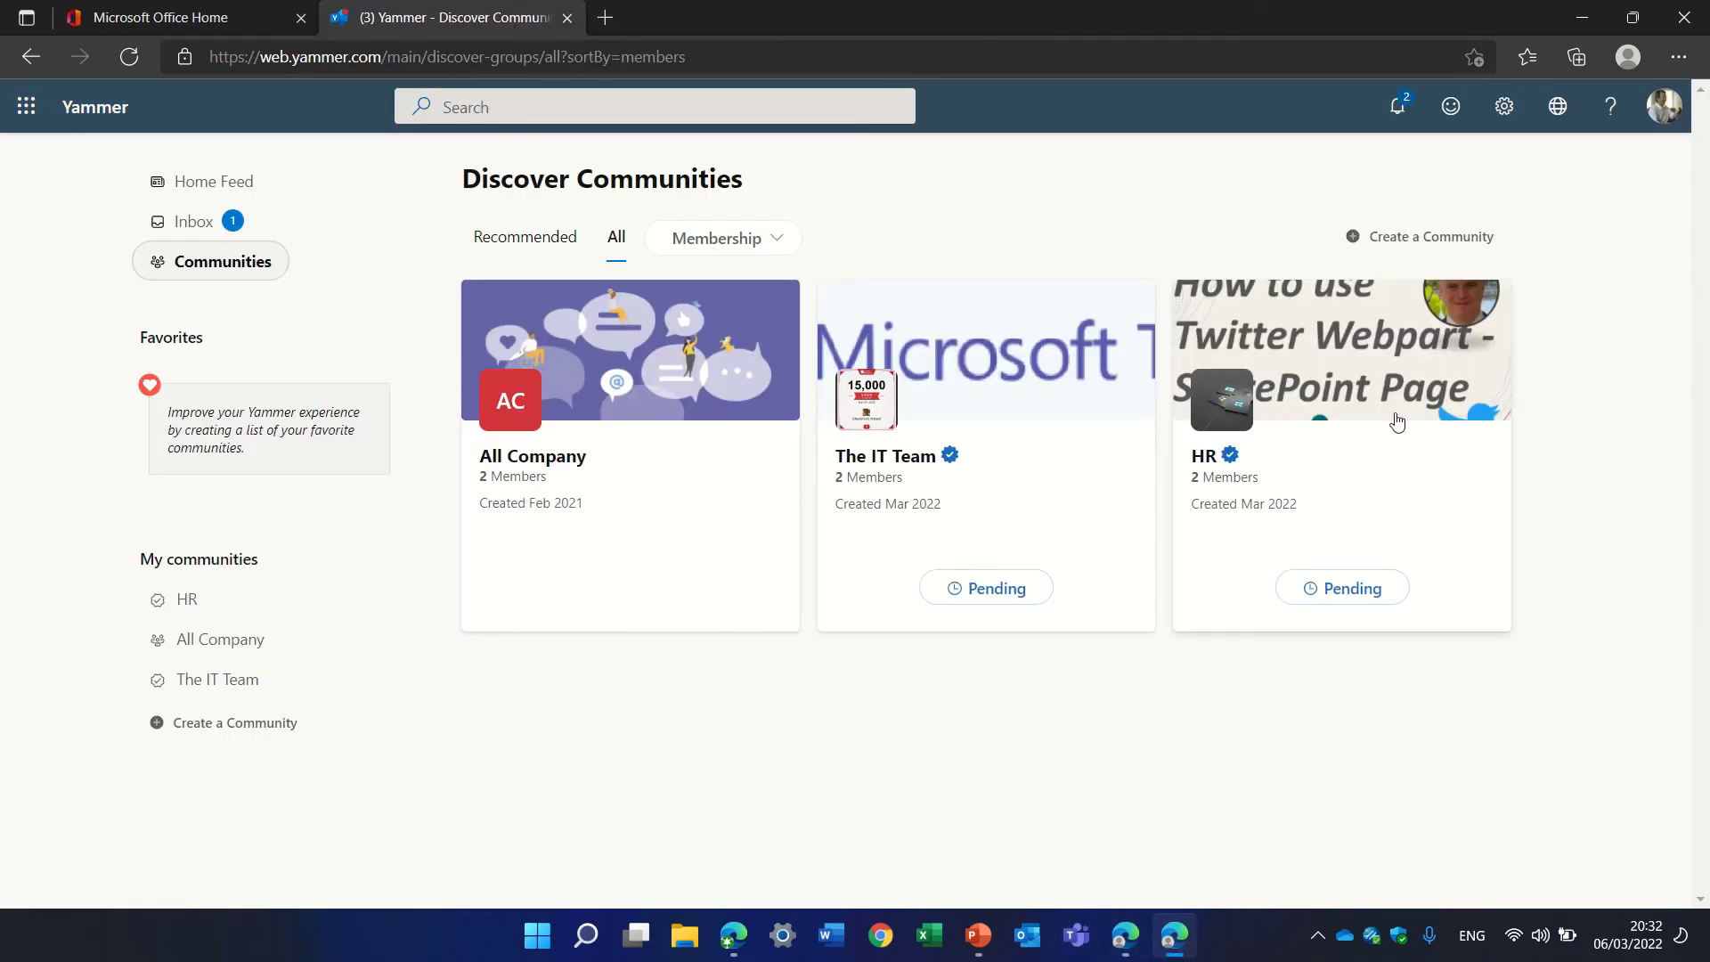
click(1398, 106)
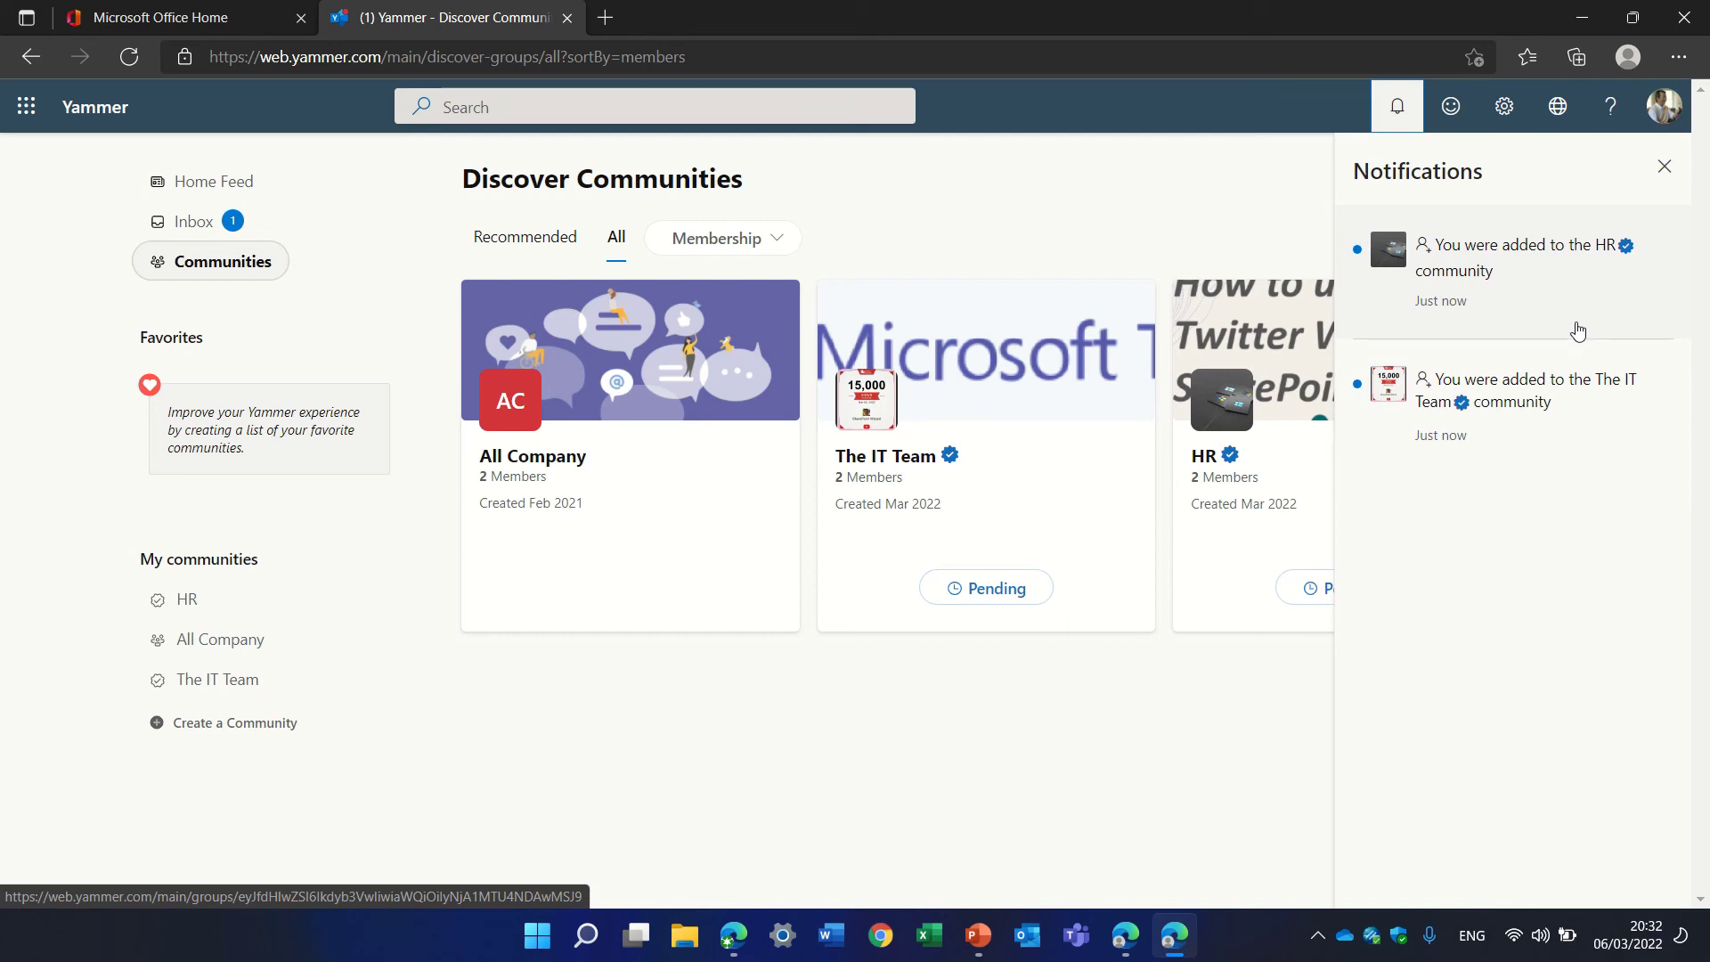
click(1526, 273)
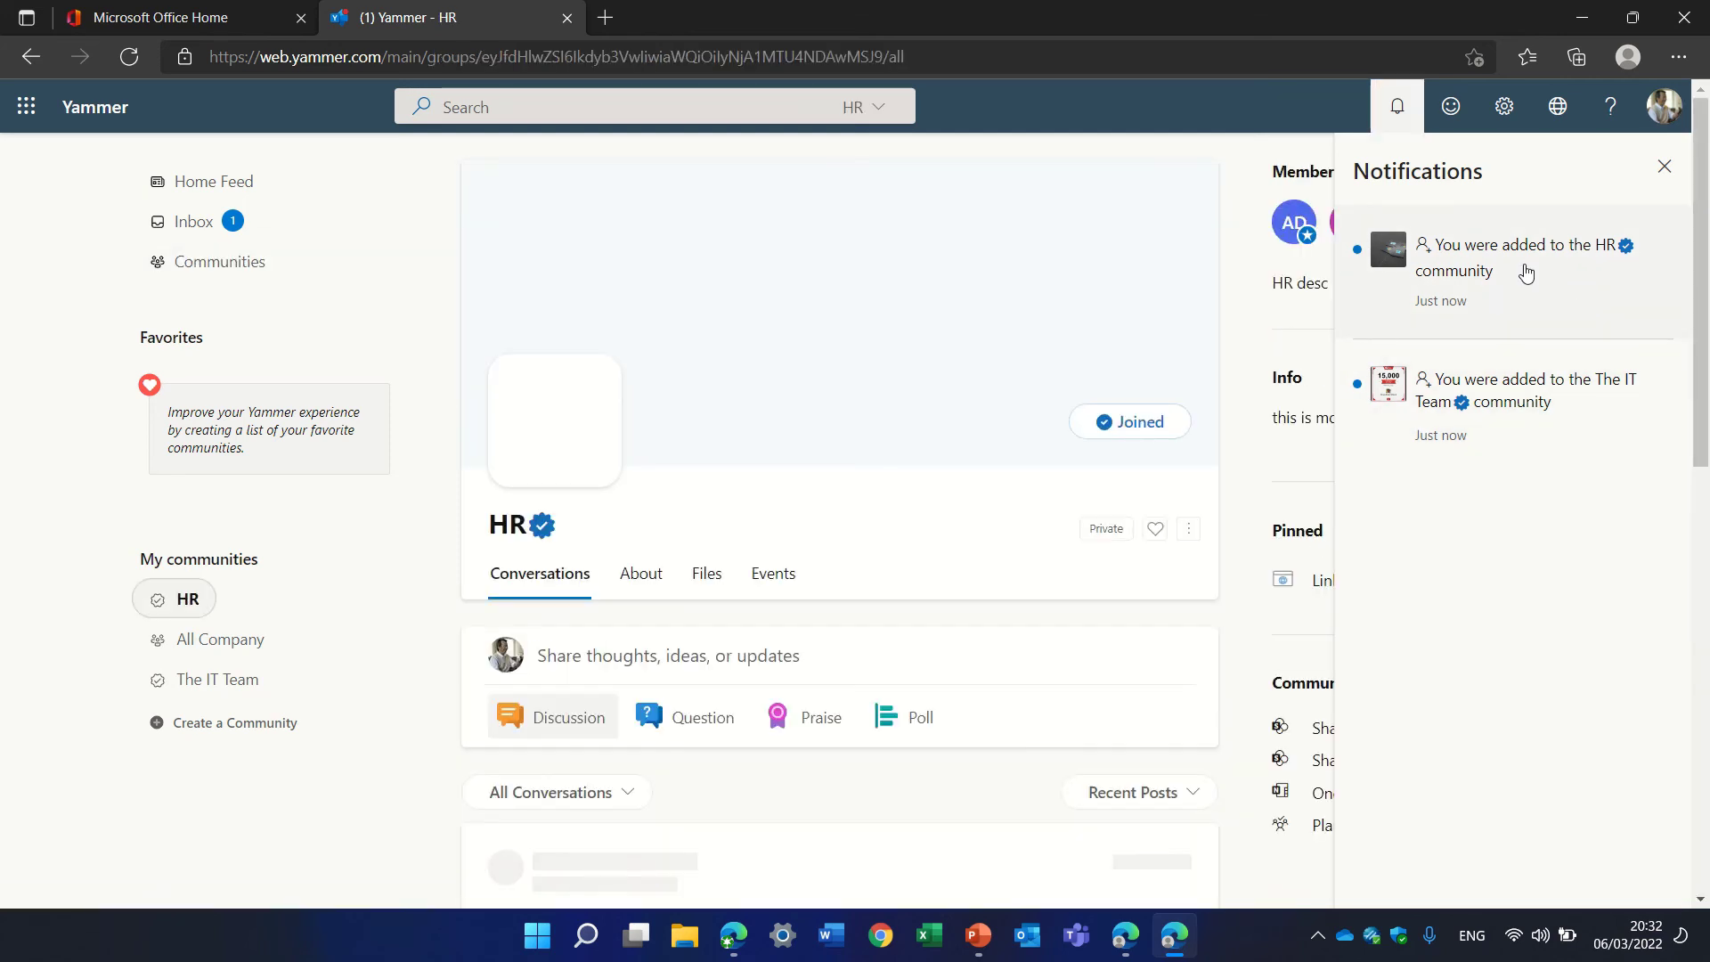
click(1667, 167)
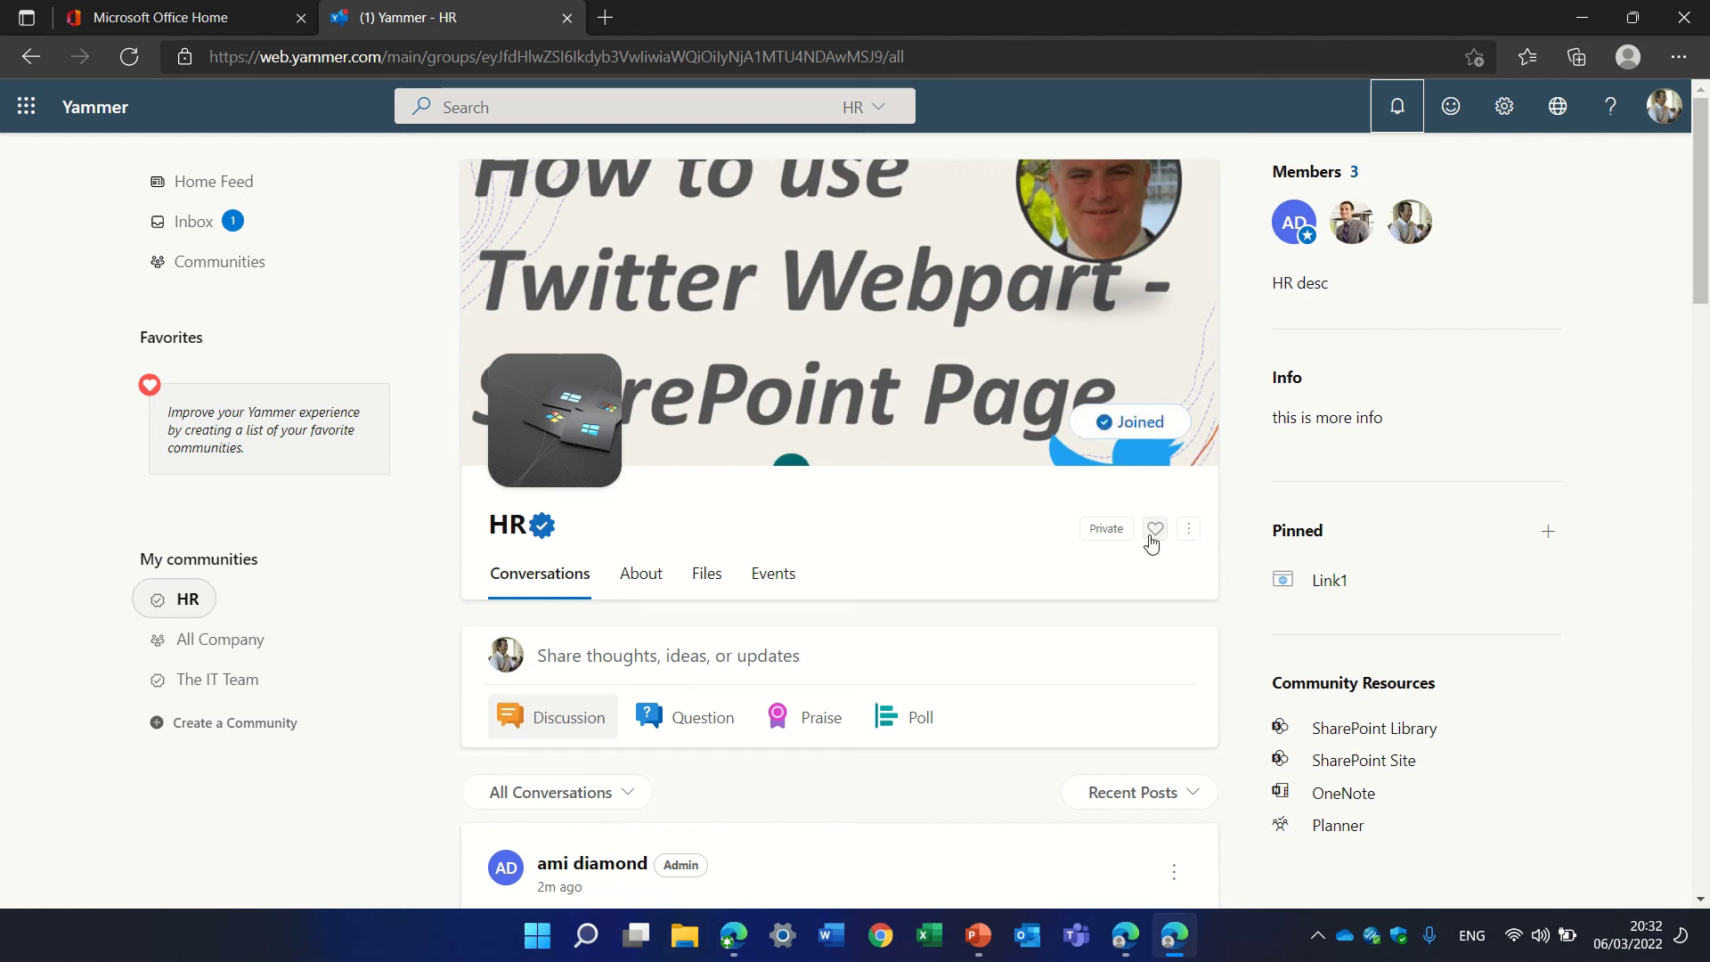
click(1155, 532)
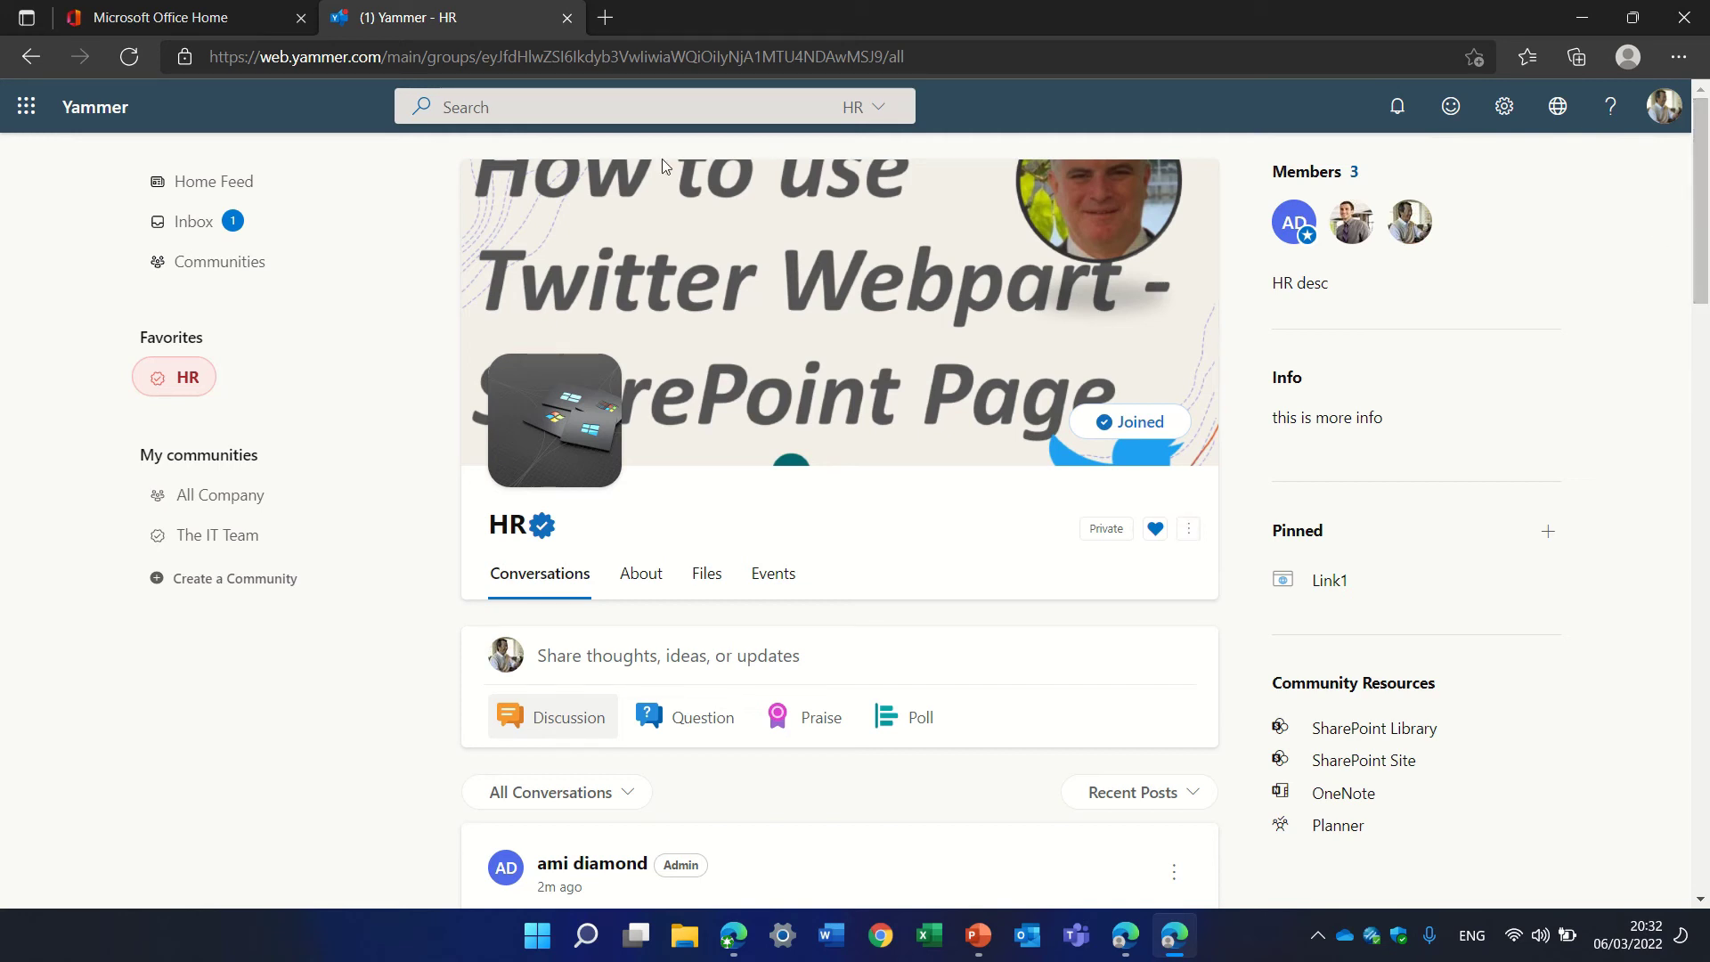
Step: Write a new private message reading "hello sir" from the inbox and add the HR community administrator as recipient
click(181, 228)
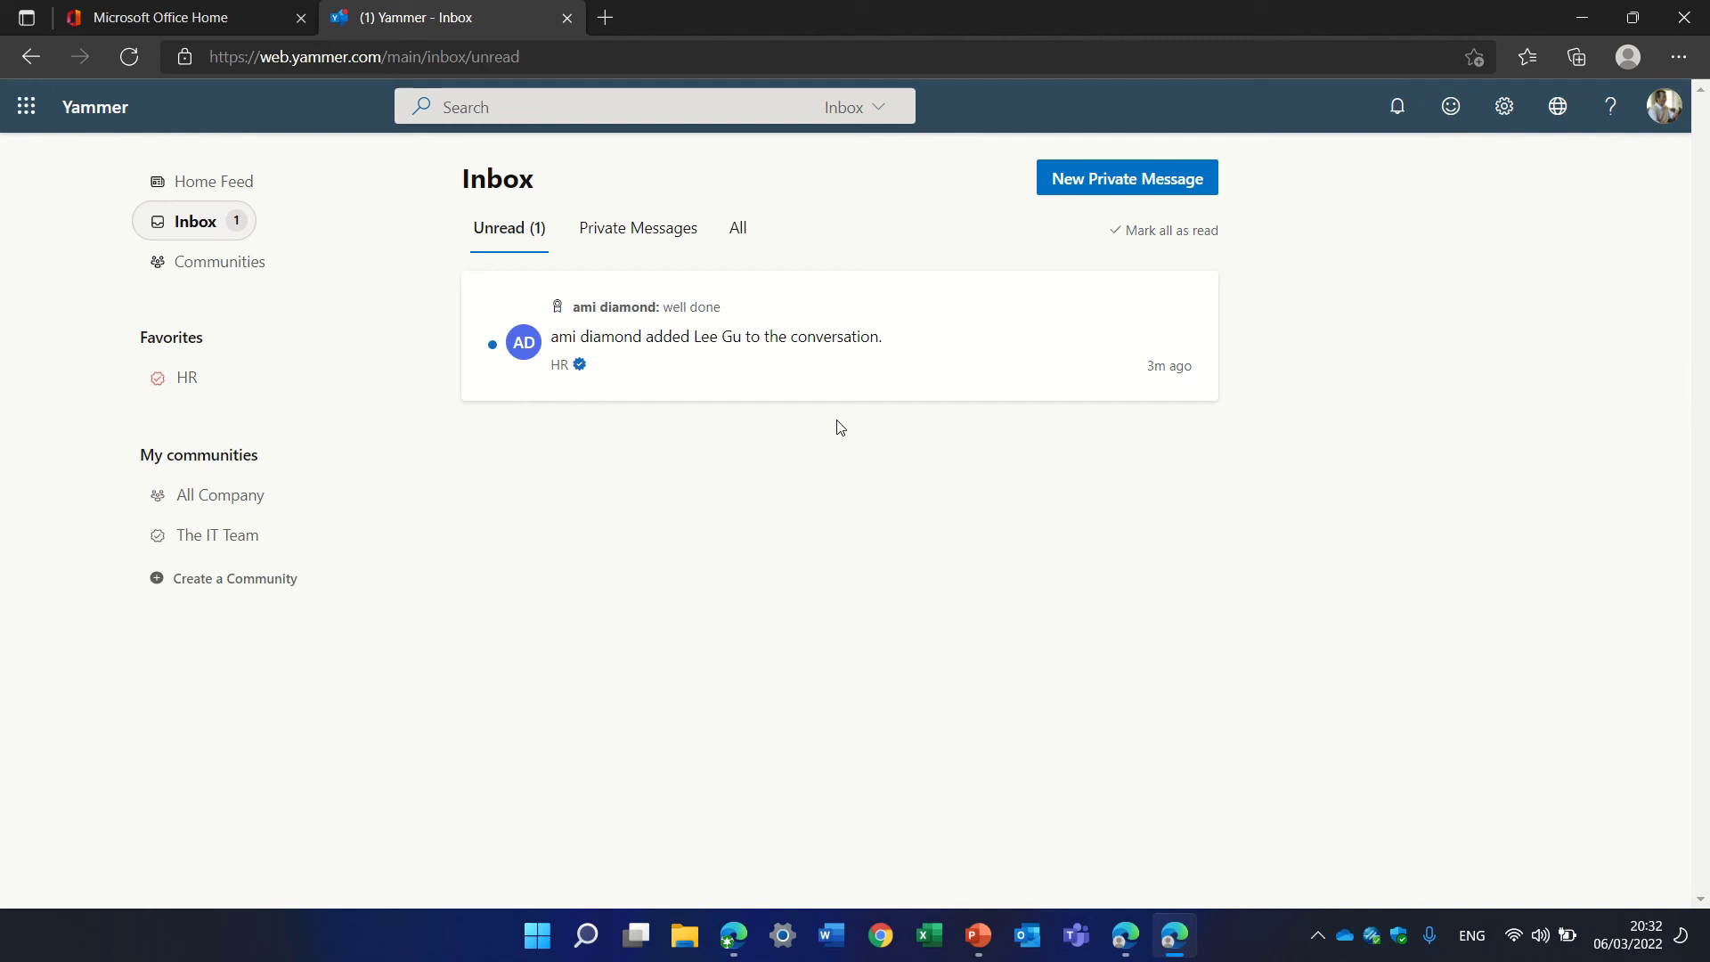
click(1146, 180)
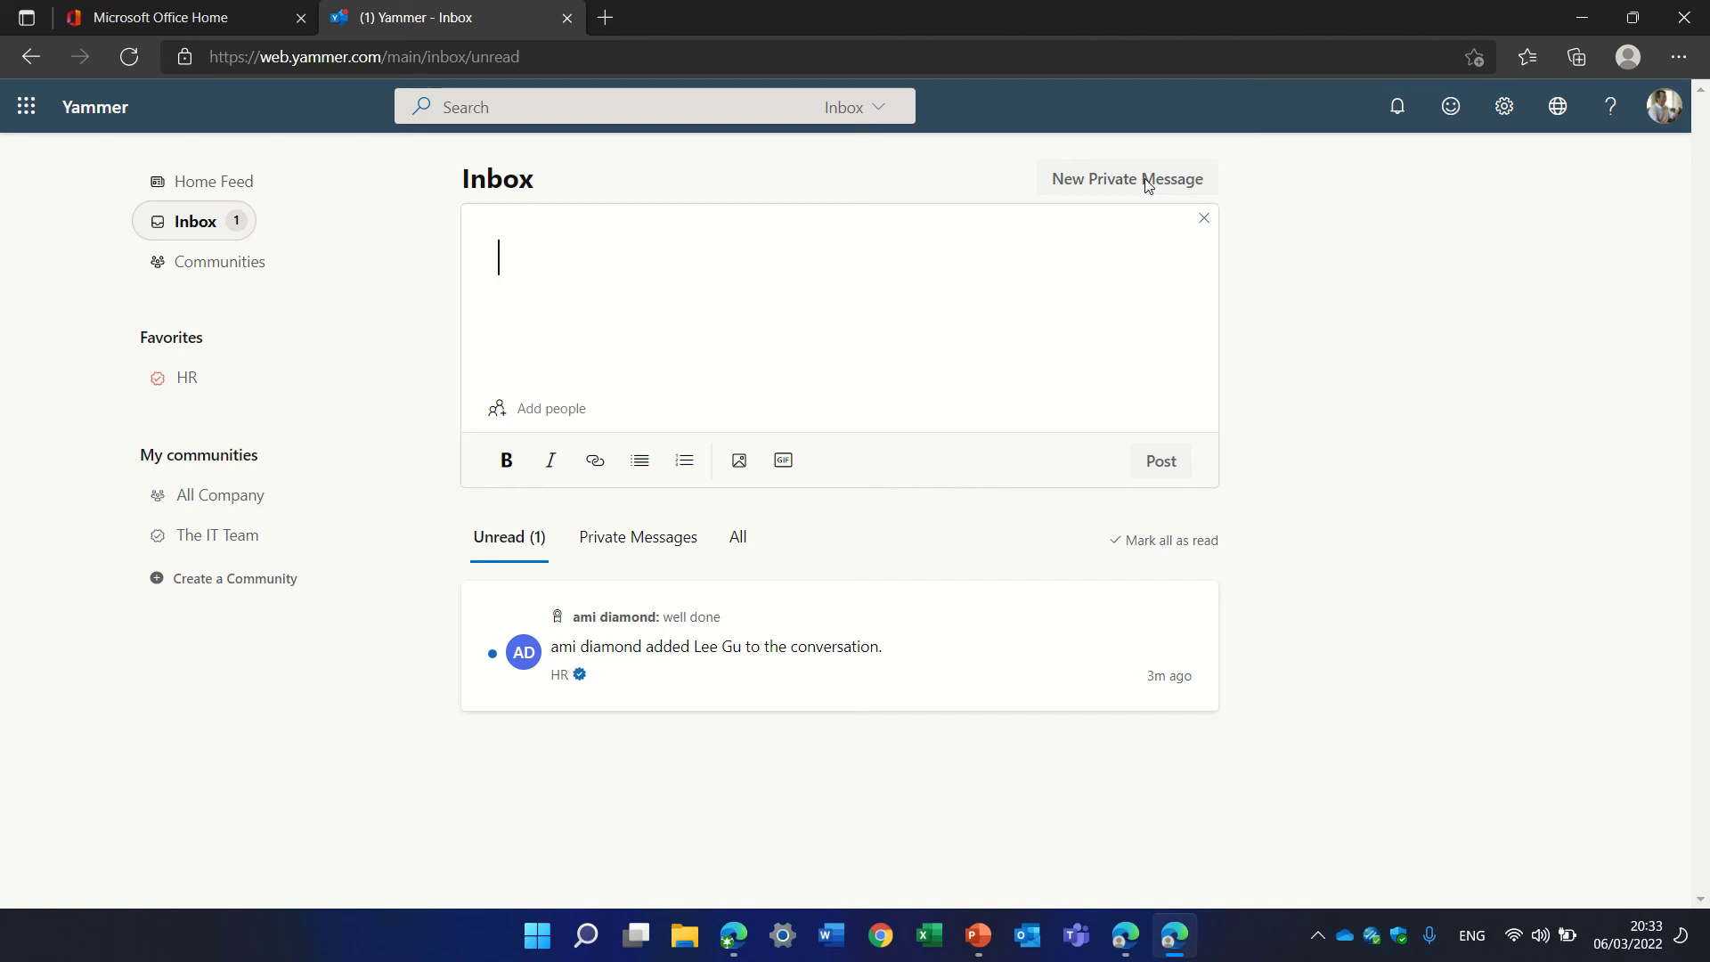
text(hello sir)
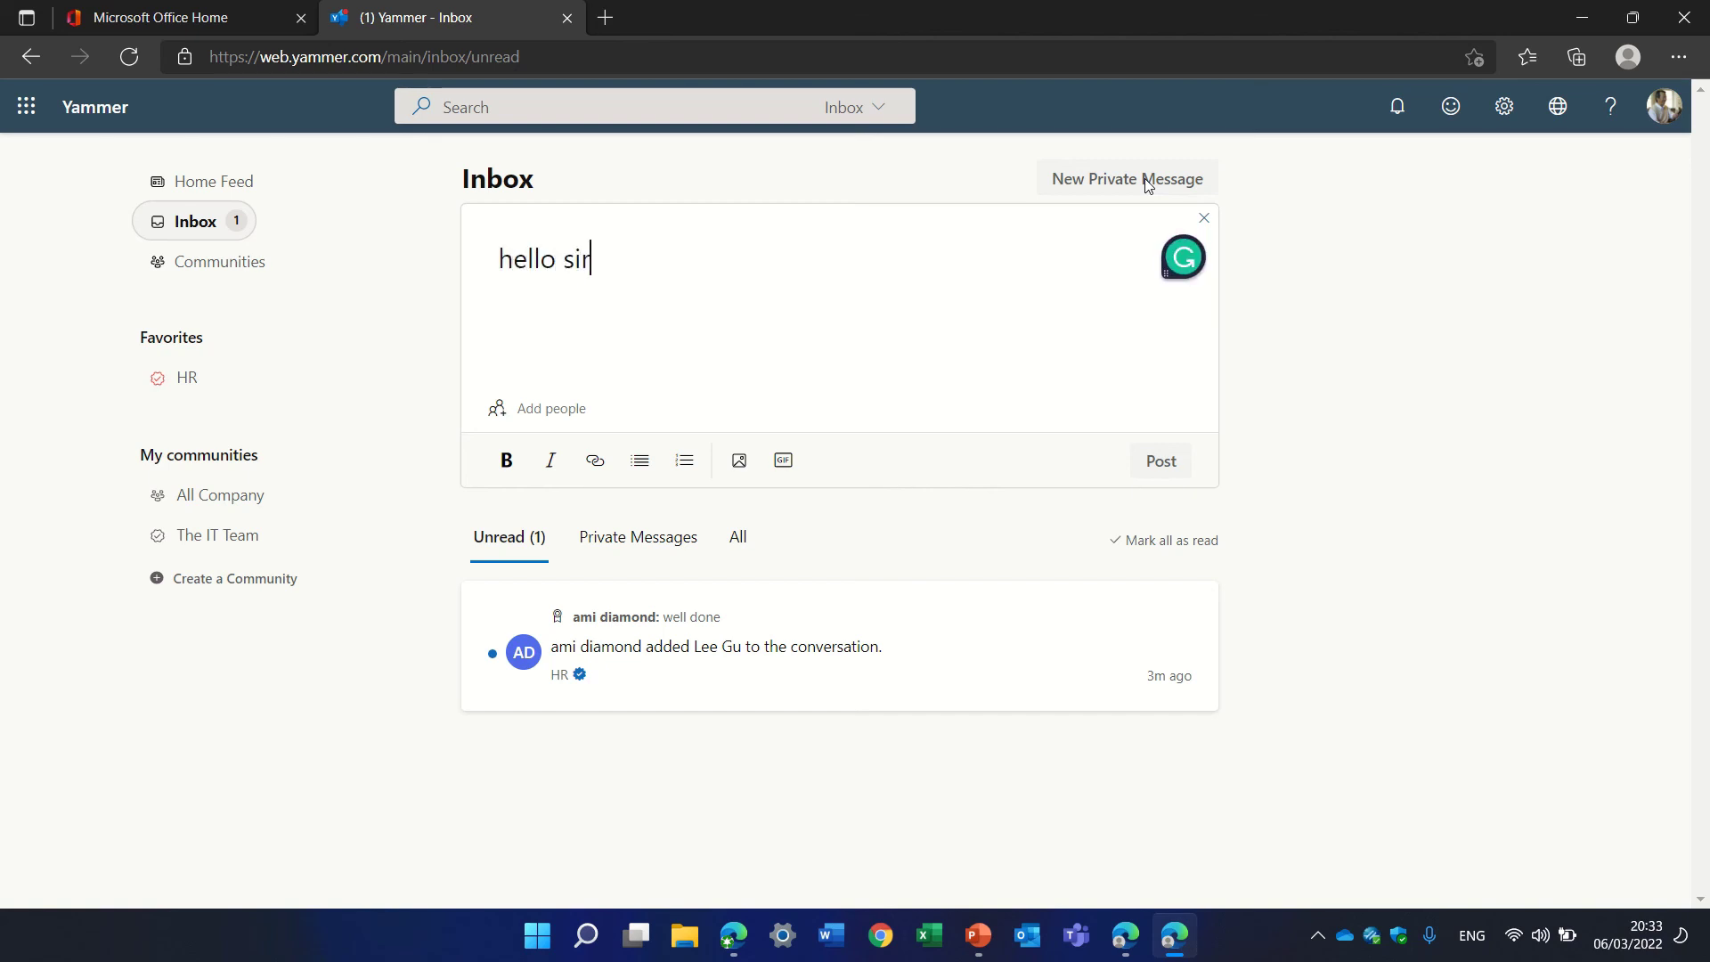
click(550, 410)
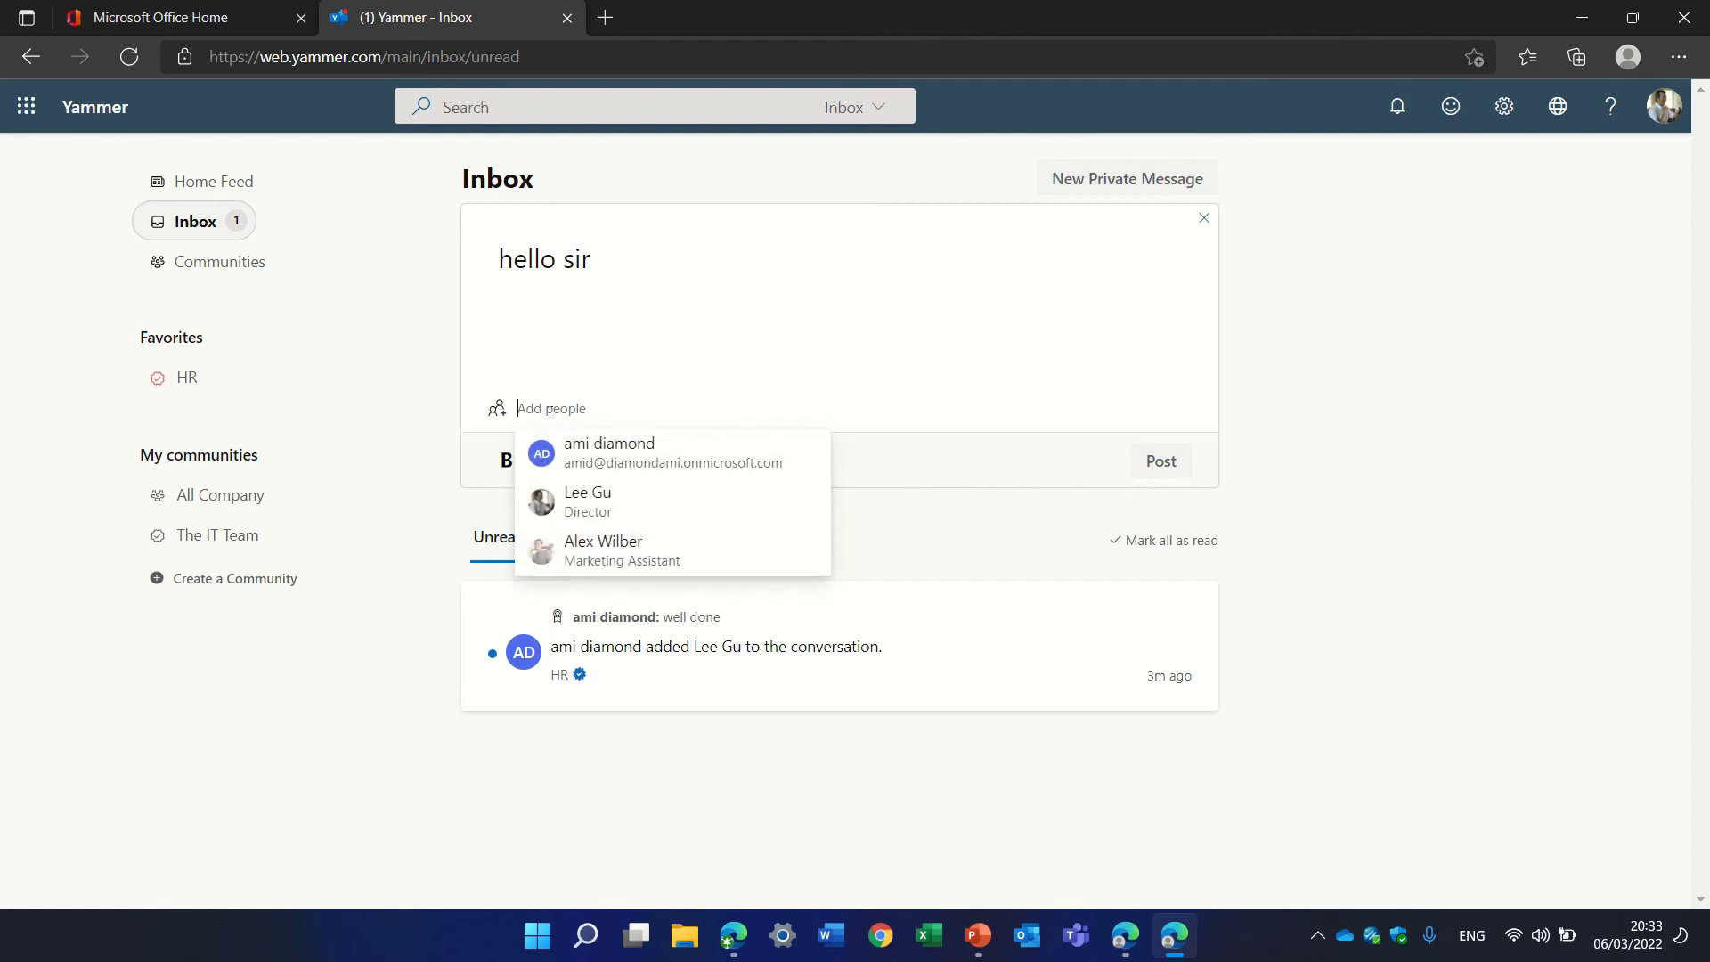
click(749, 469)
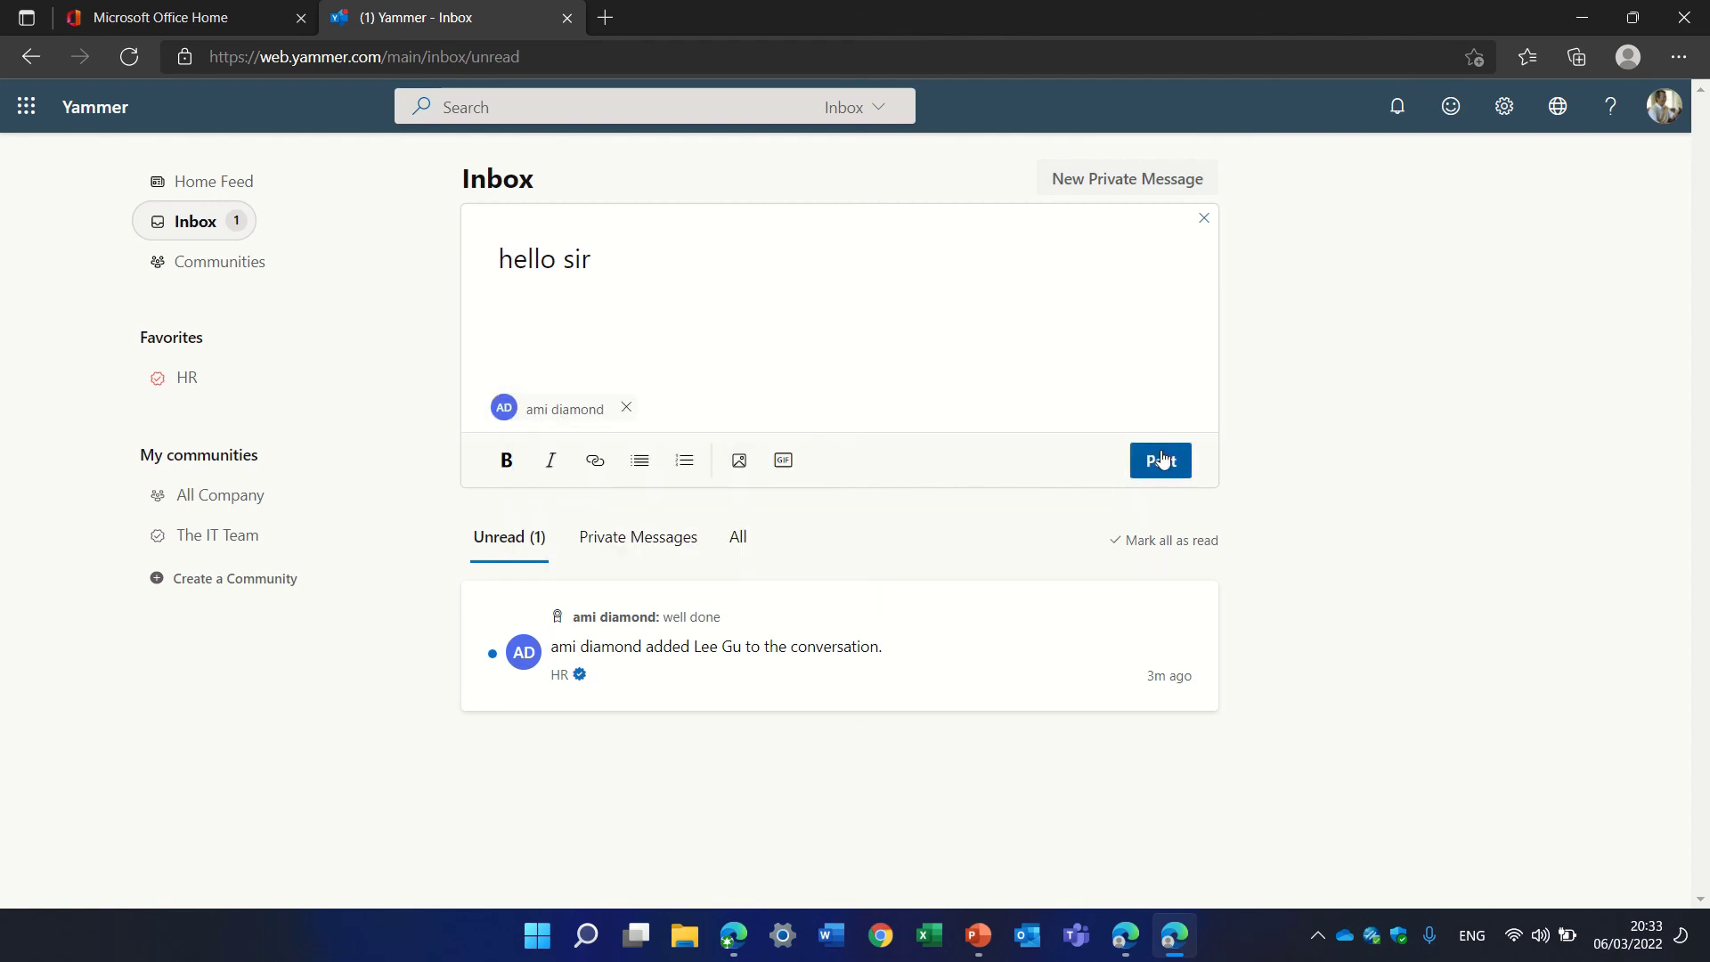
Step: Cancel attaching an image file, add the GIF of the man in a suit to the private message and post it
click(749, 469)
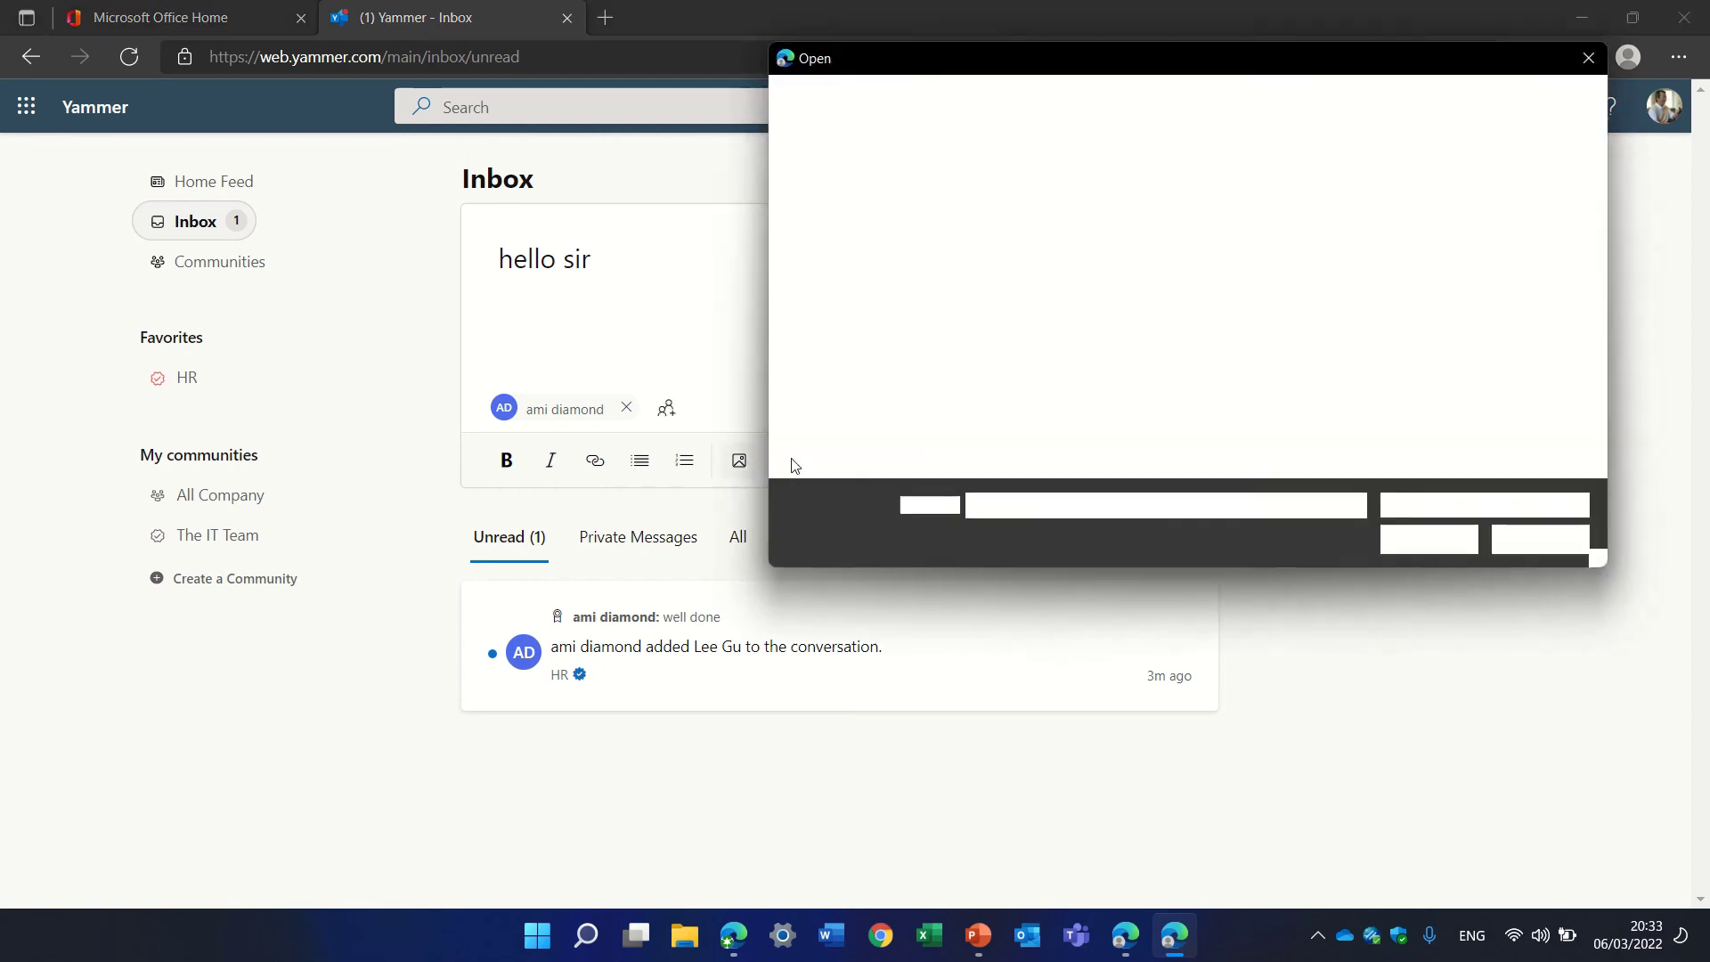
click(1554, 549)
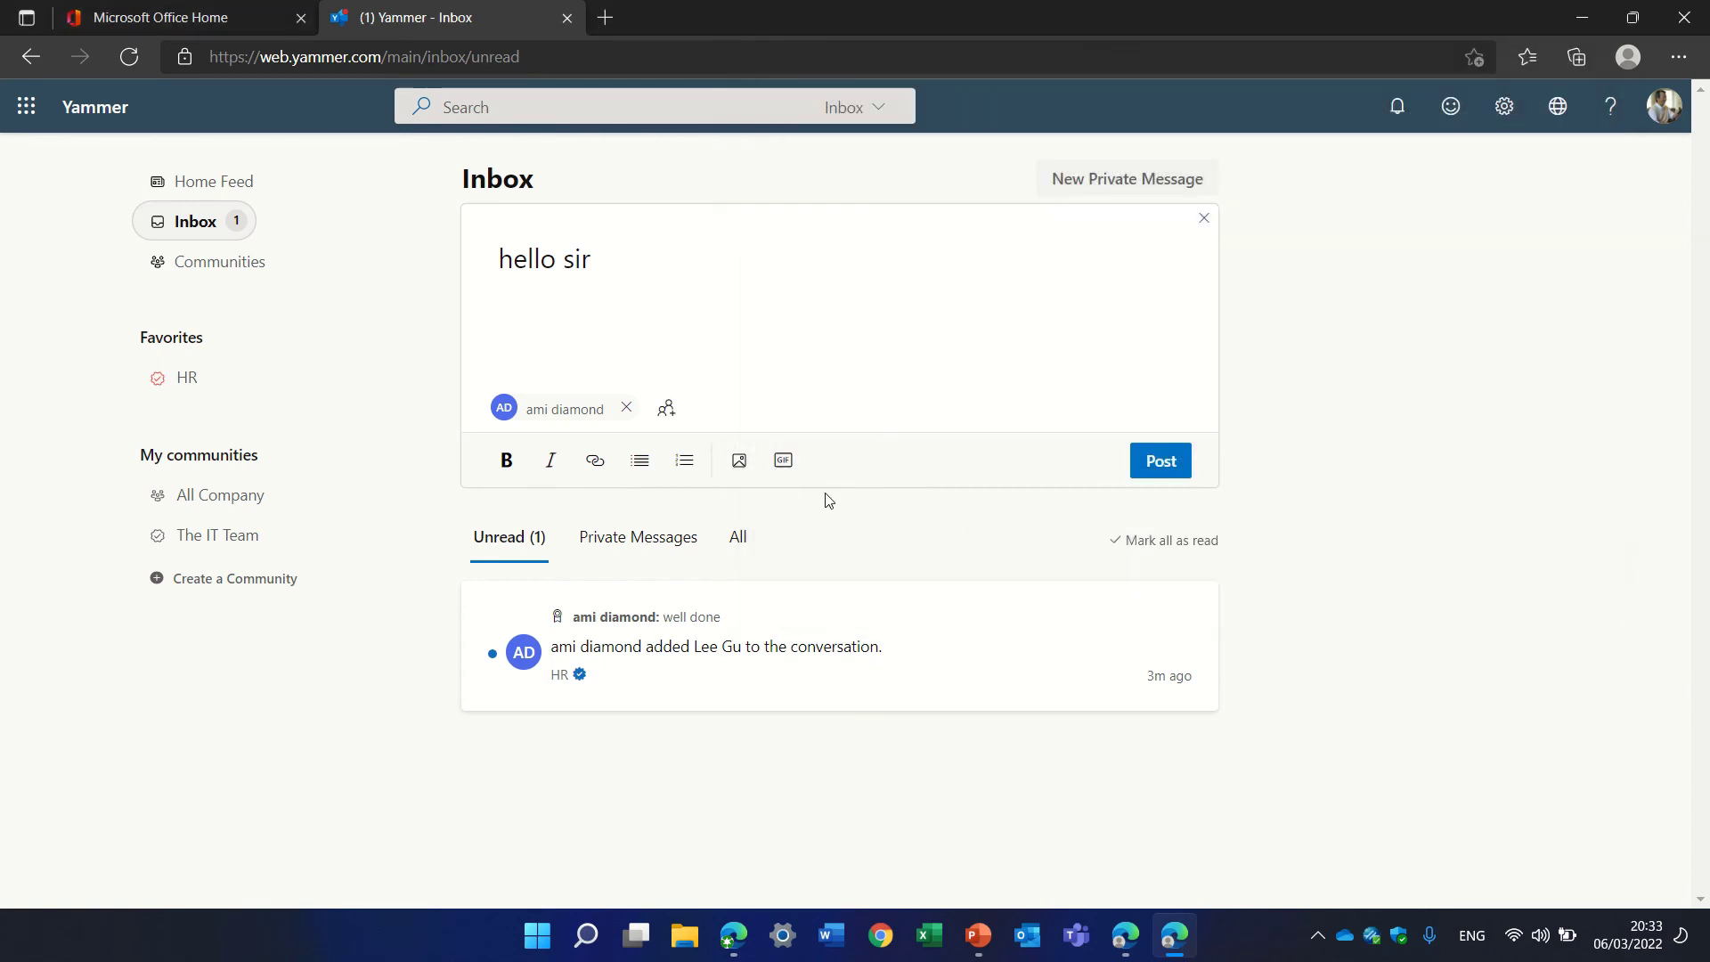
click(783, 458)
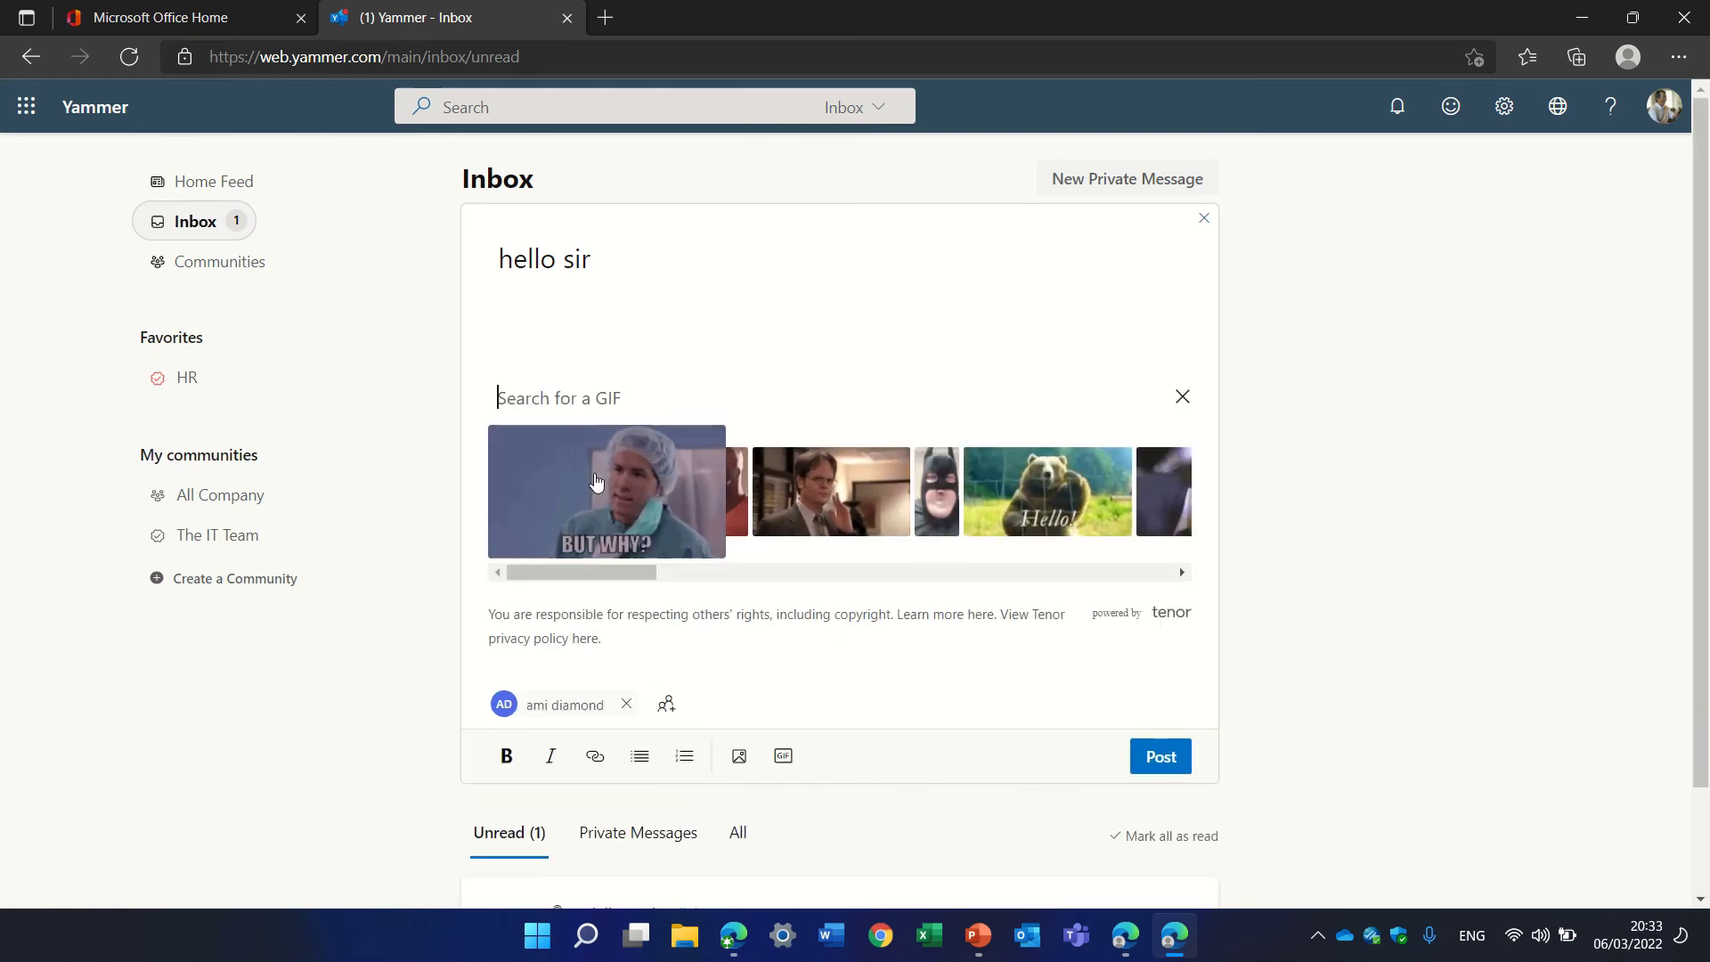
click(815, 473)
click(1158, 649)
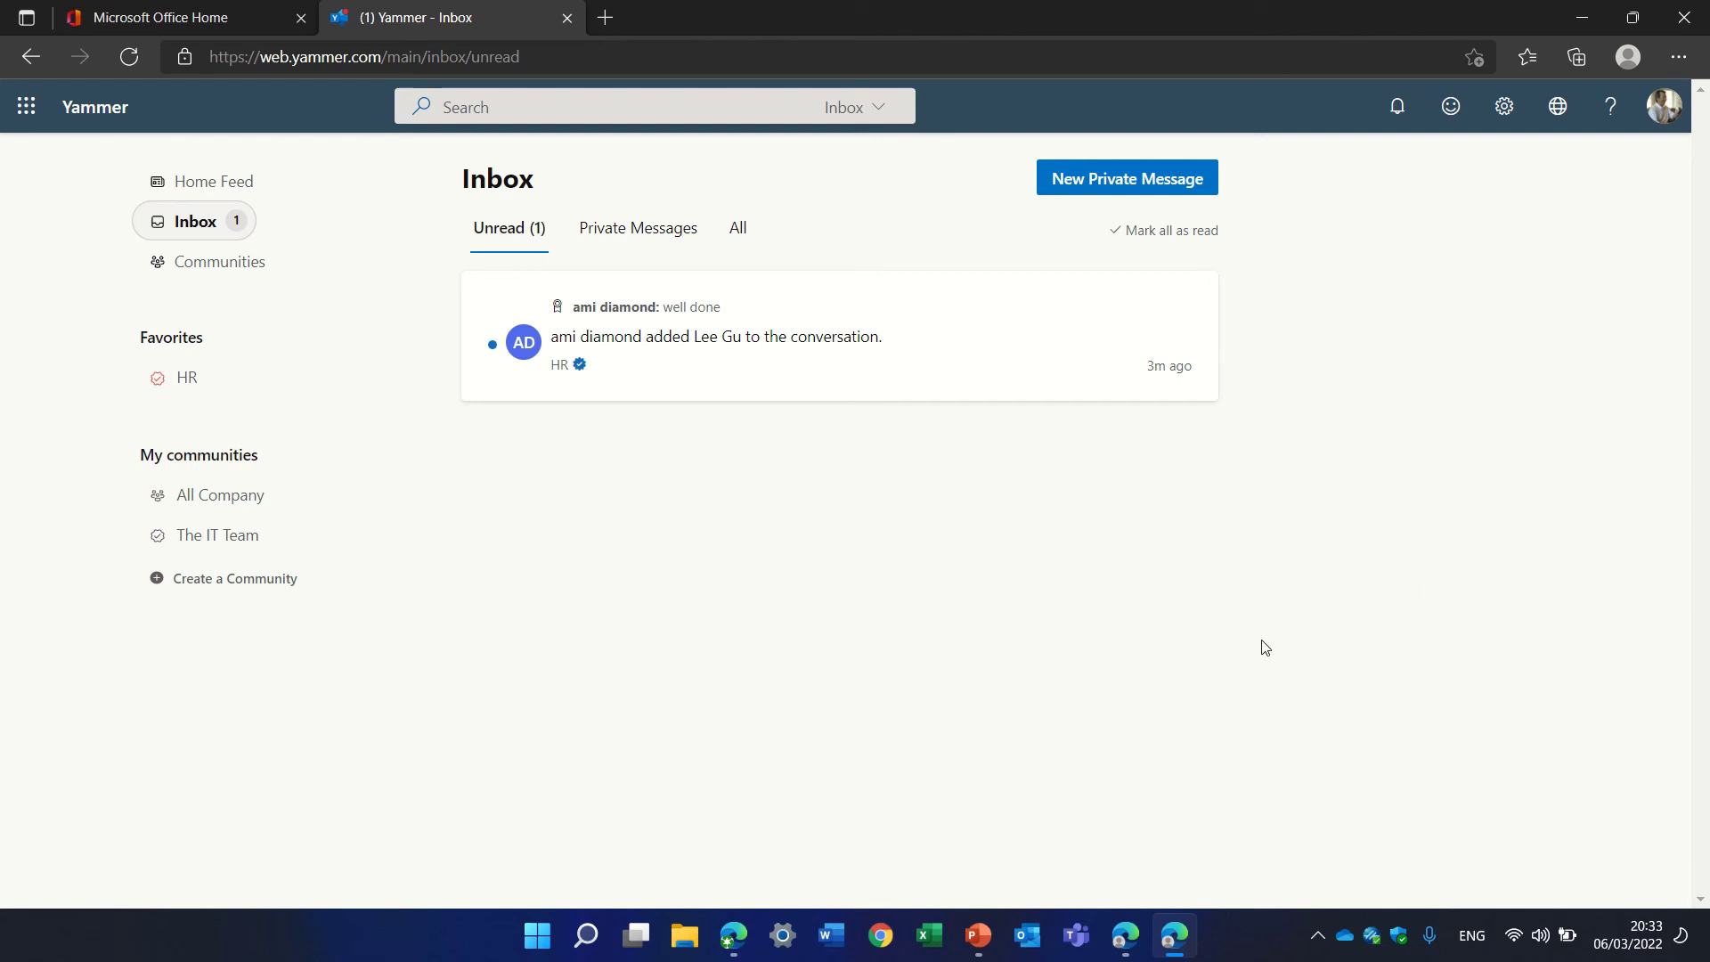
Step: Switch back to the administrator's browser window and open the unread private message "hello sir" from the inbox
click(1169, 932)
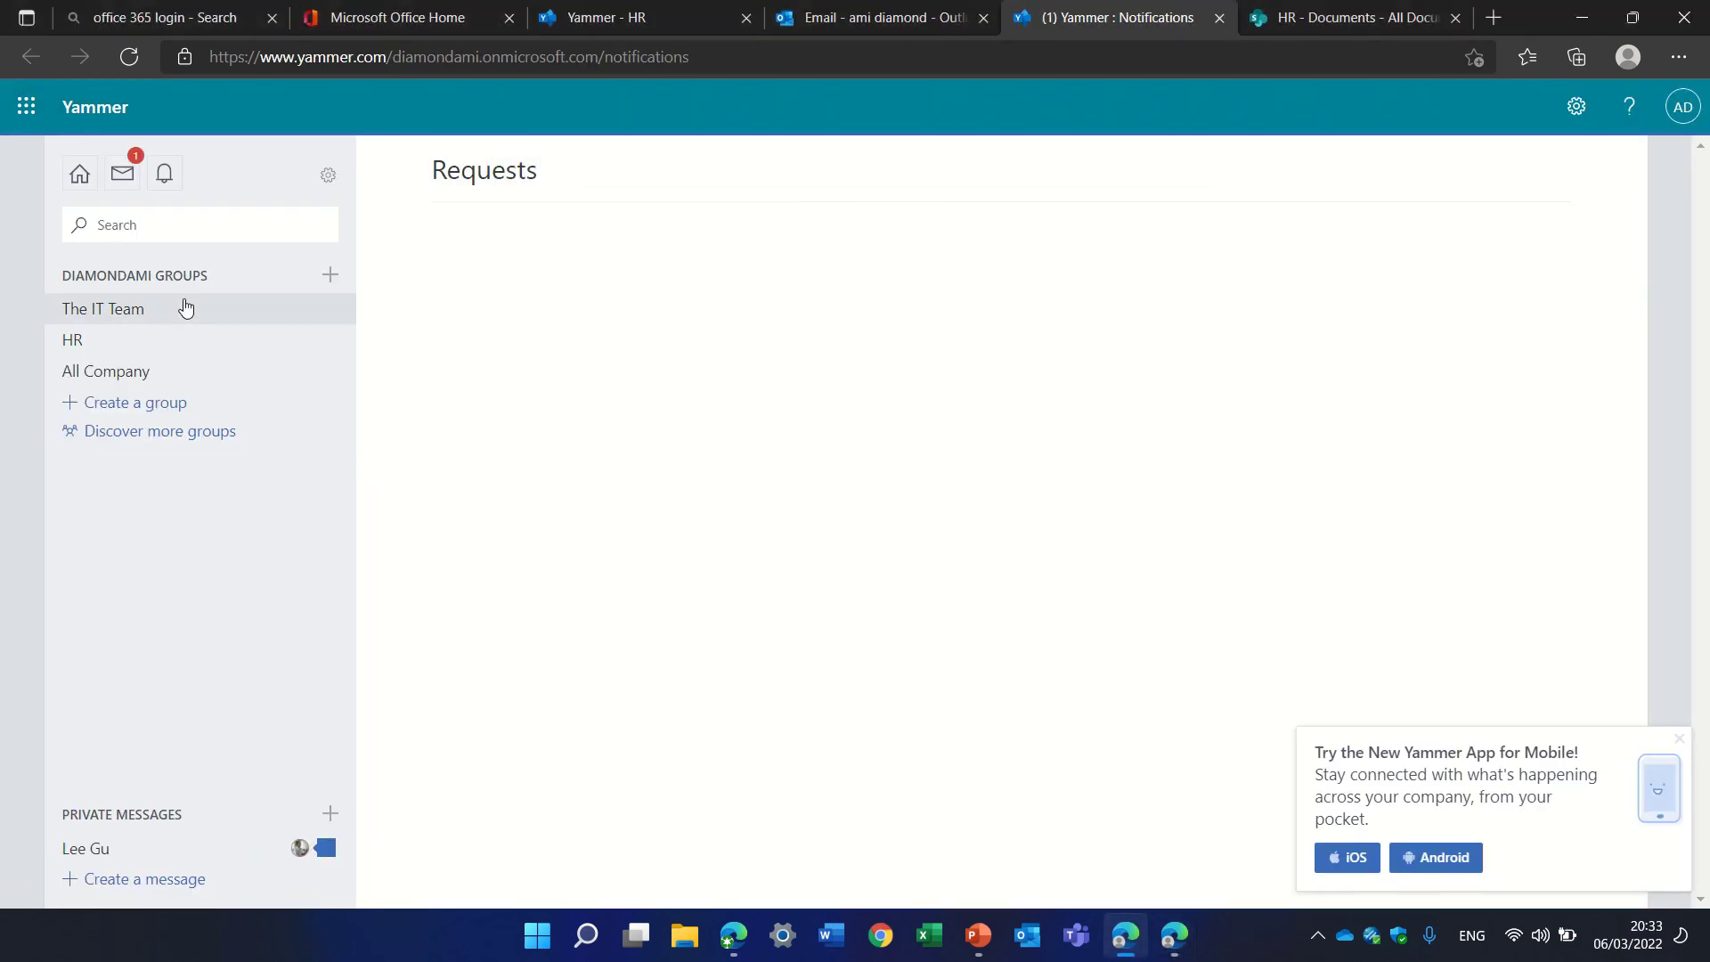
click(124, 182)
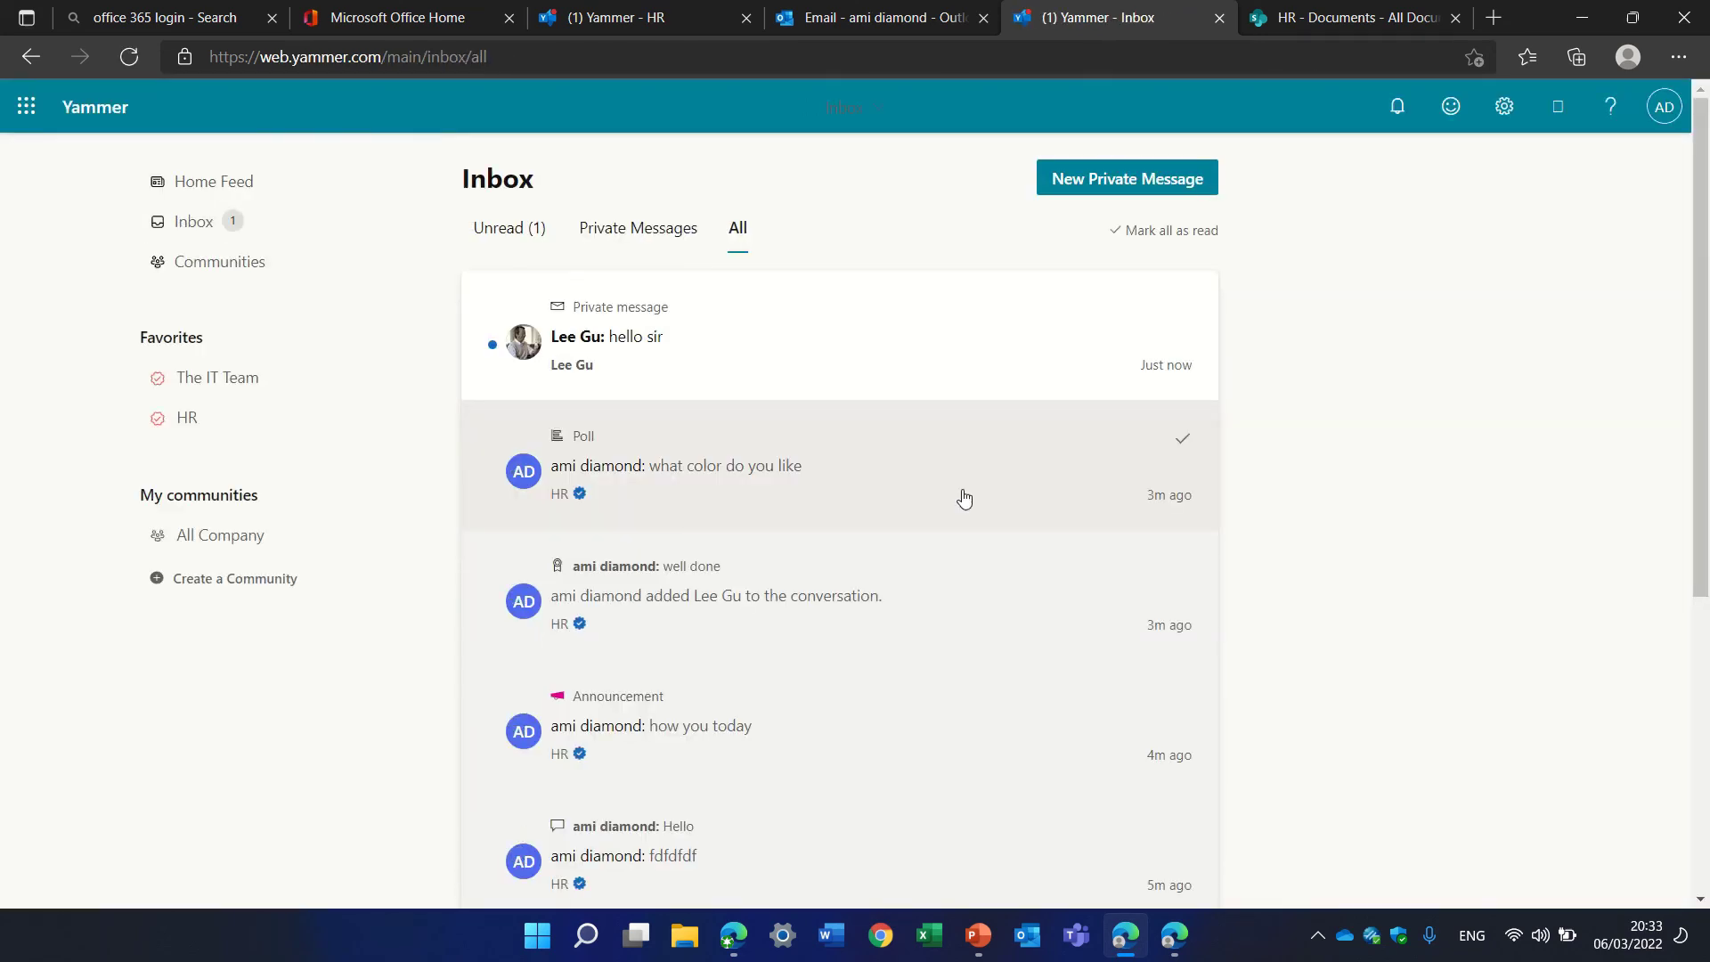
click(658, 335)
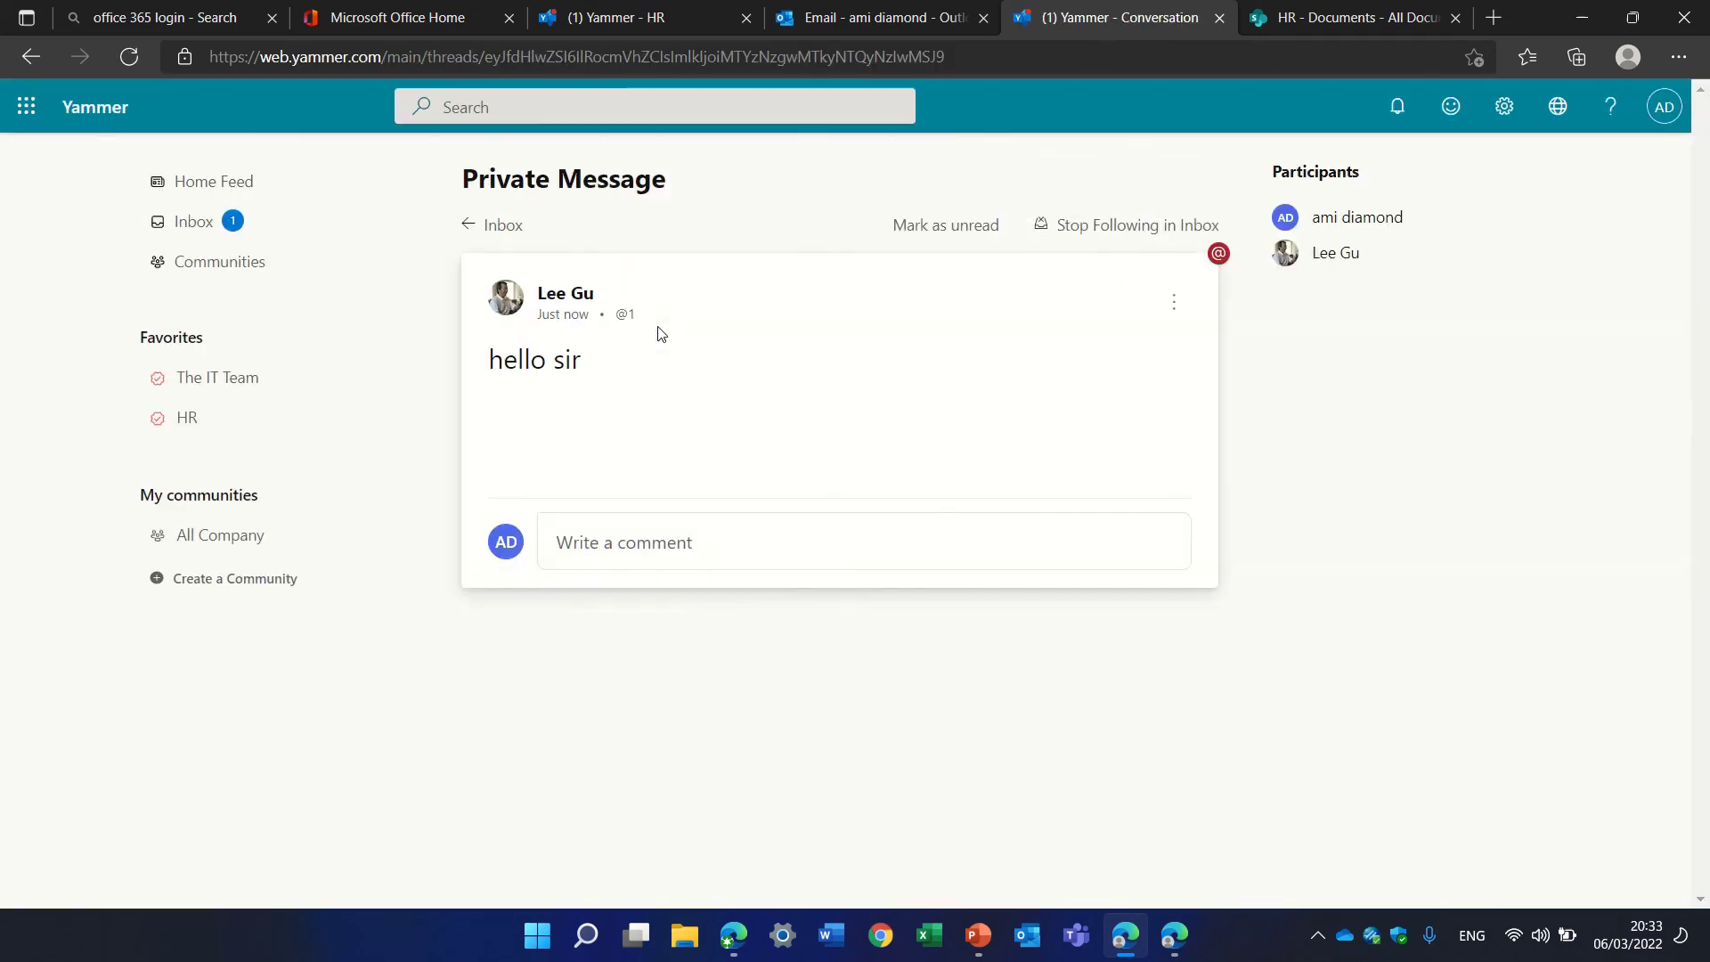
Step: Draft a discussion reading "hello again" in the Home Feed and address it to the All Company community
click(216, 184)
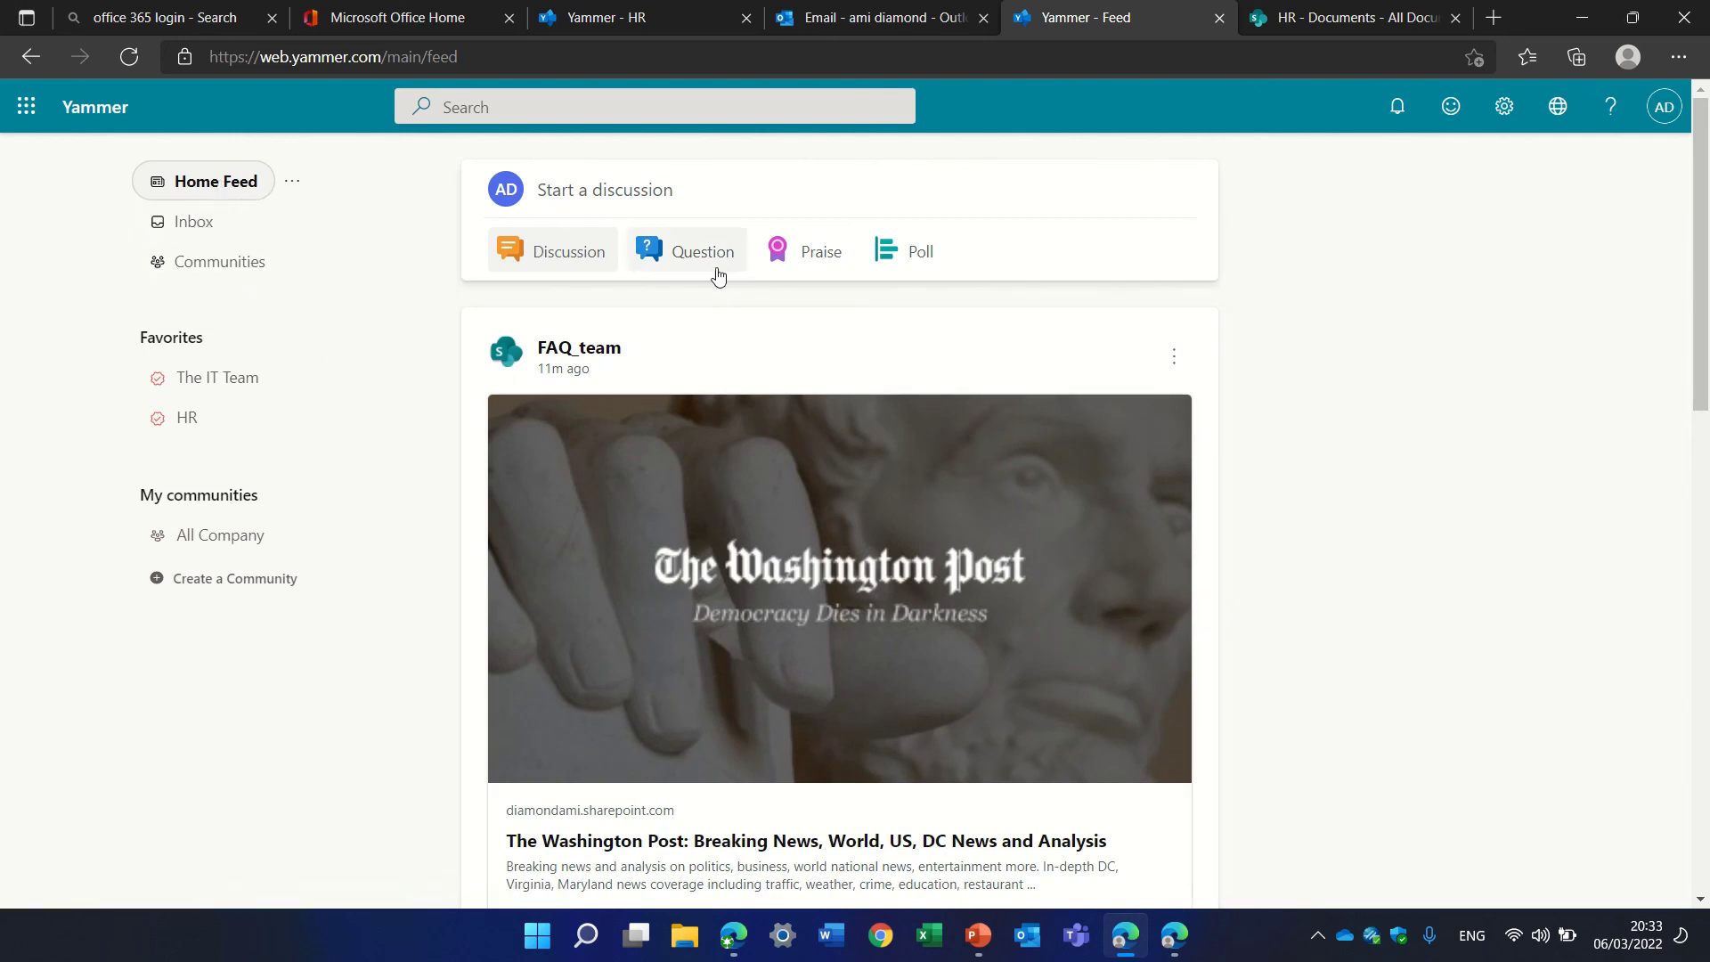
click(602, 192)
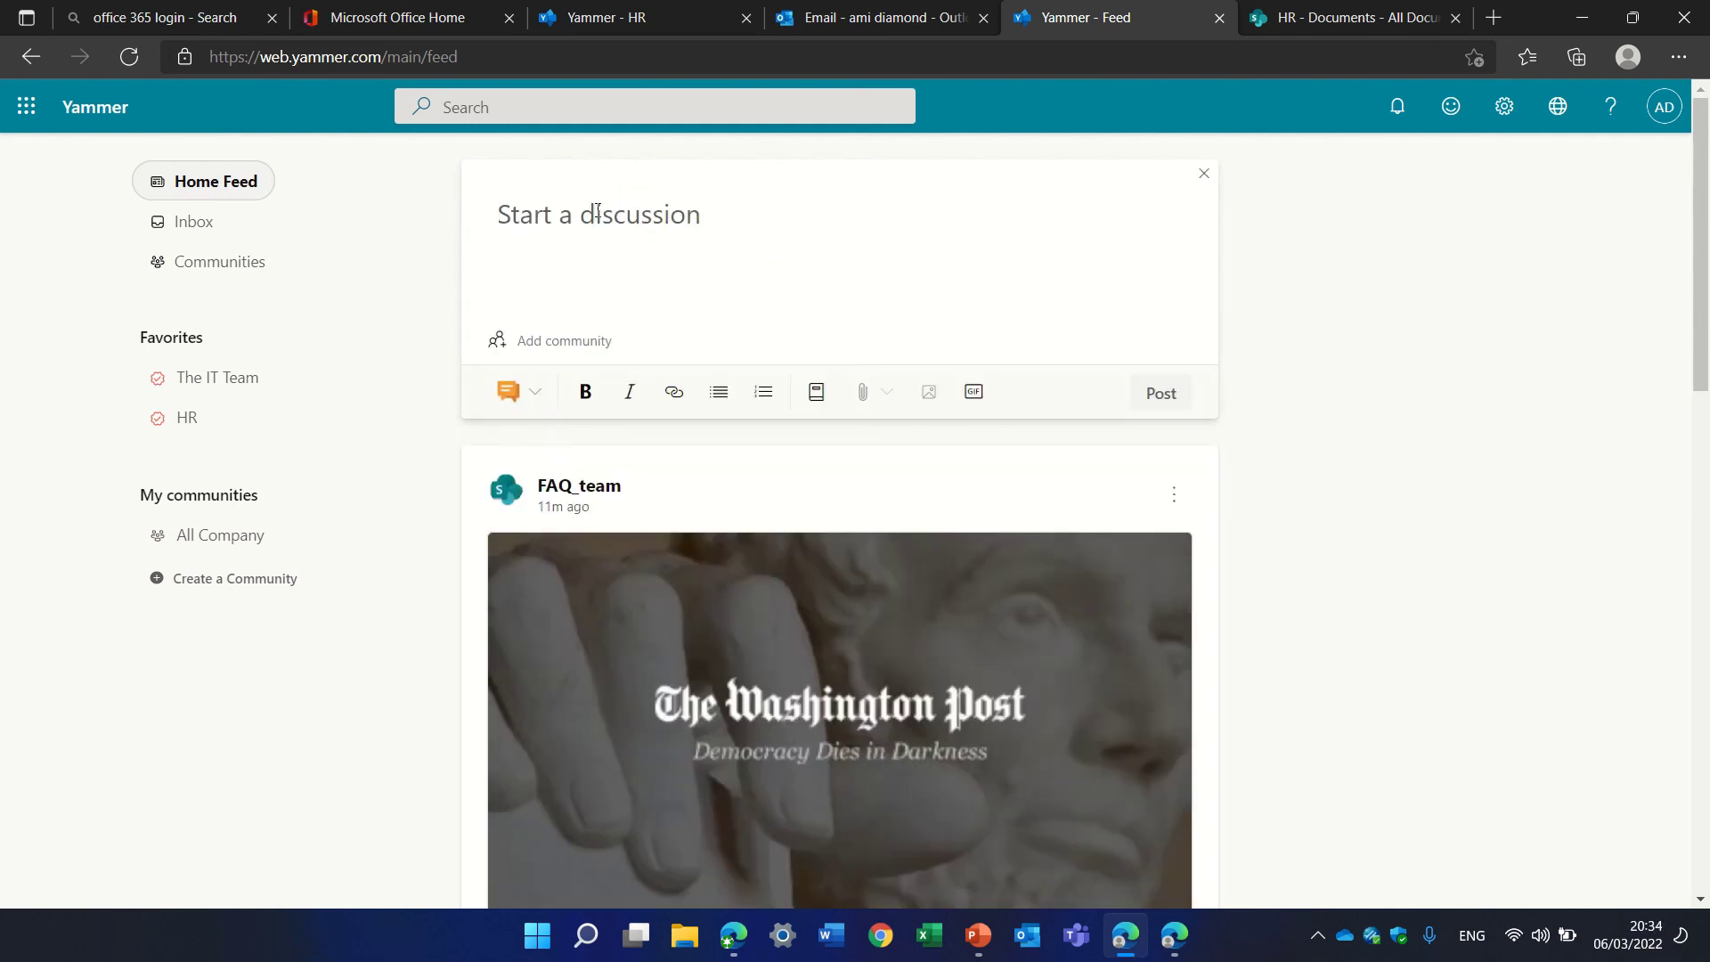
text(he)
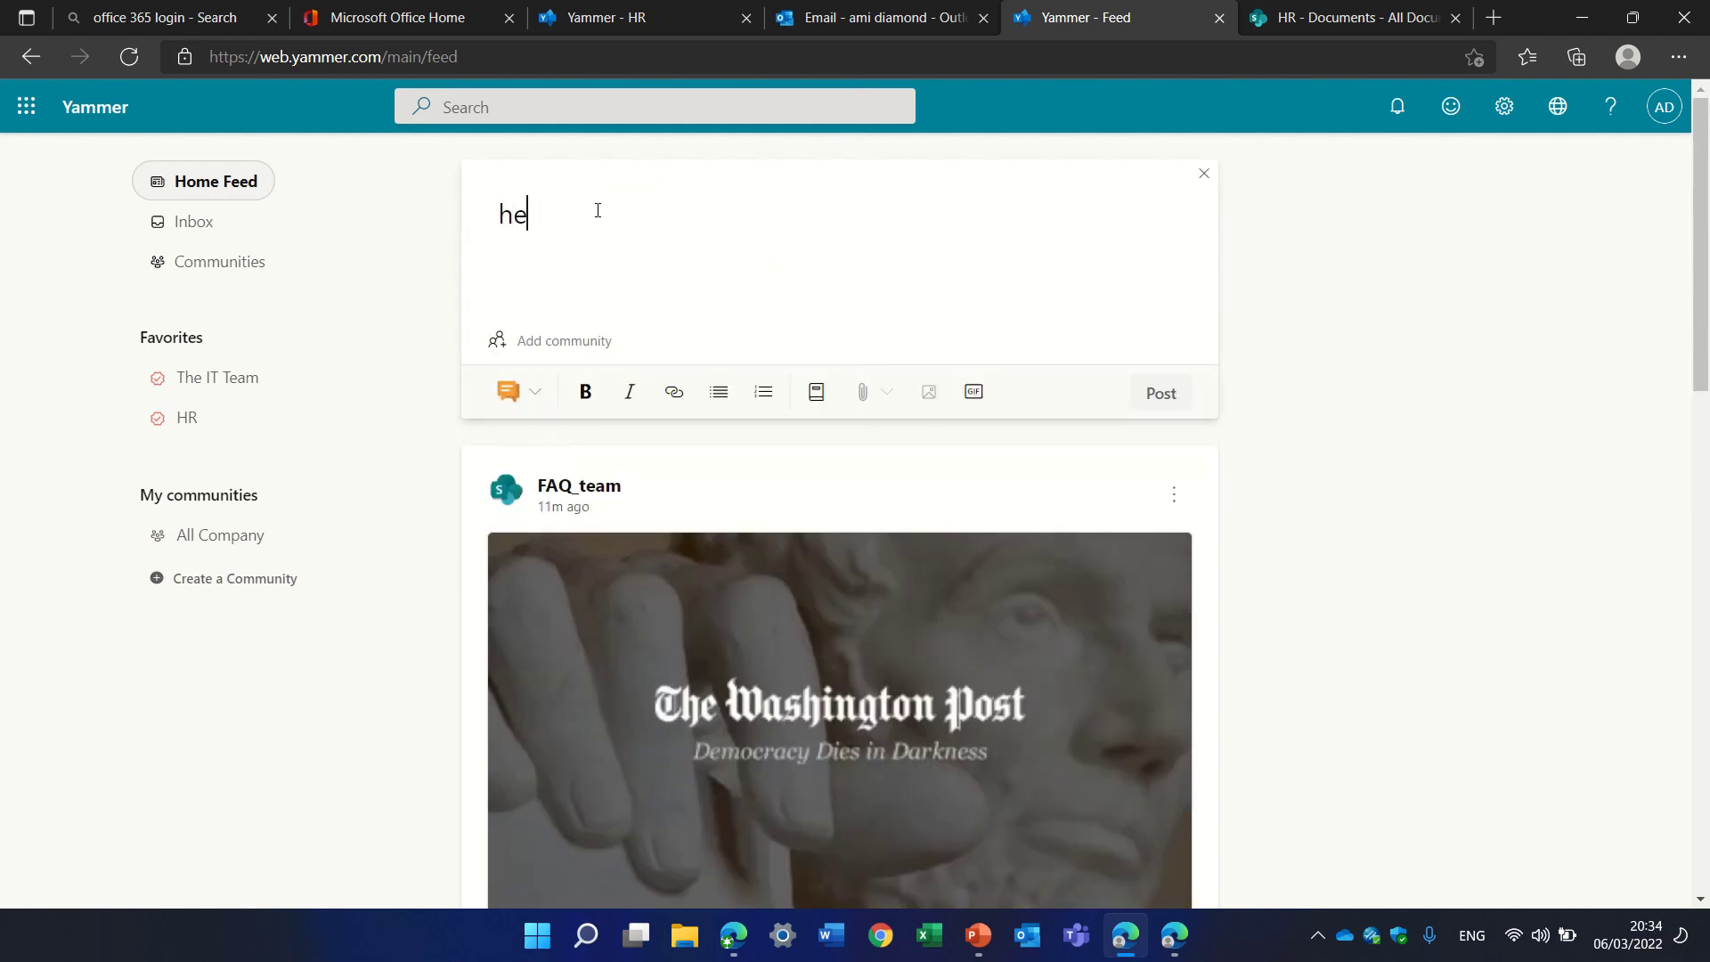
text(llo again)
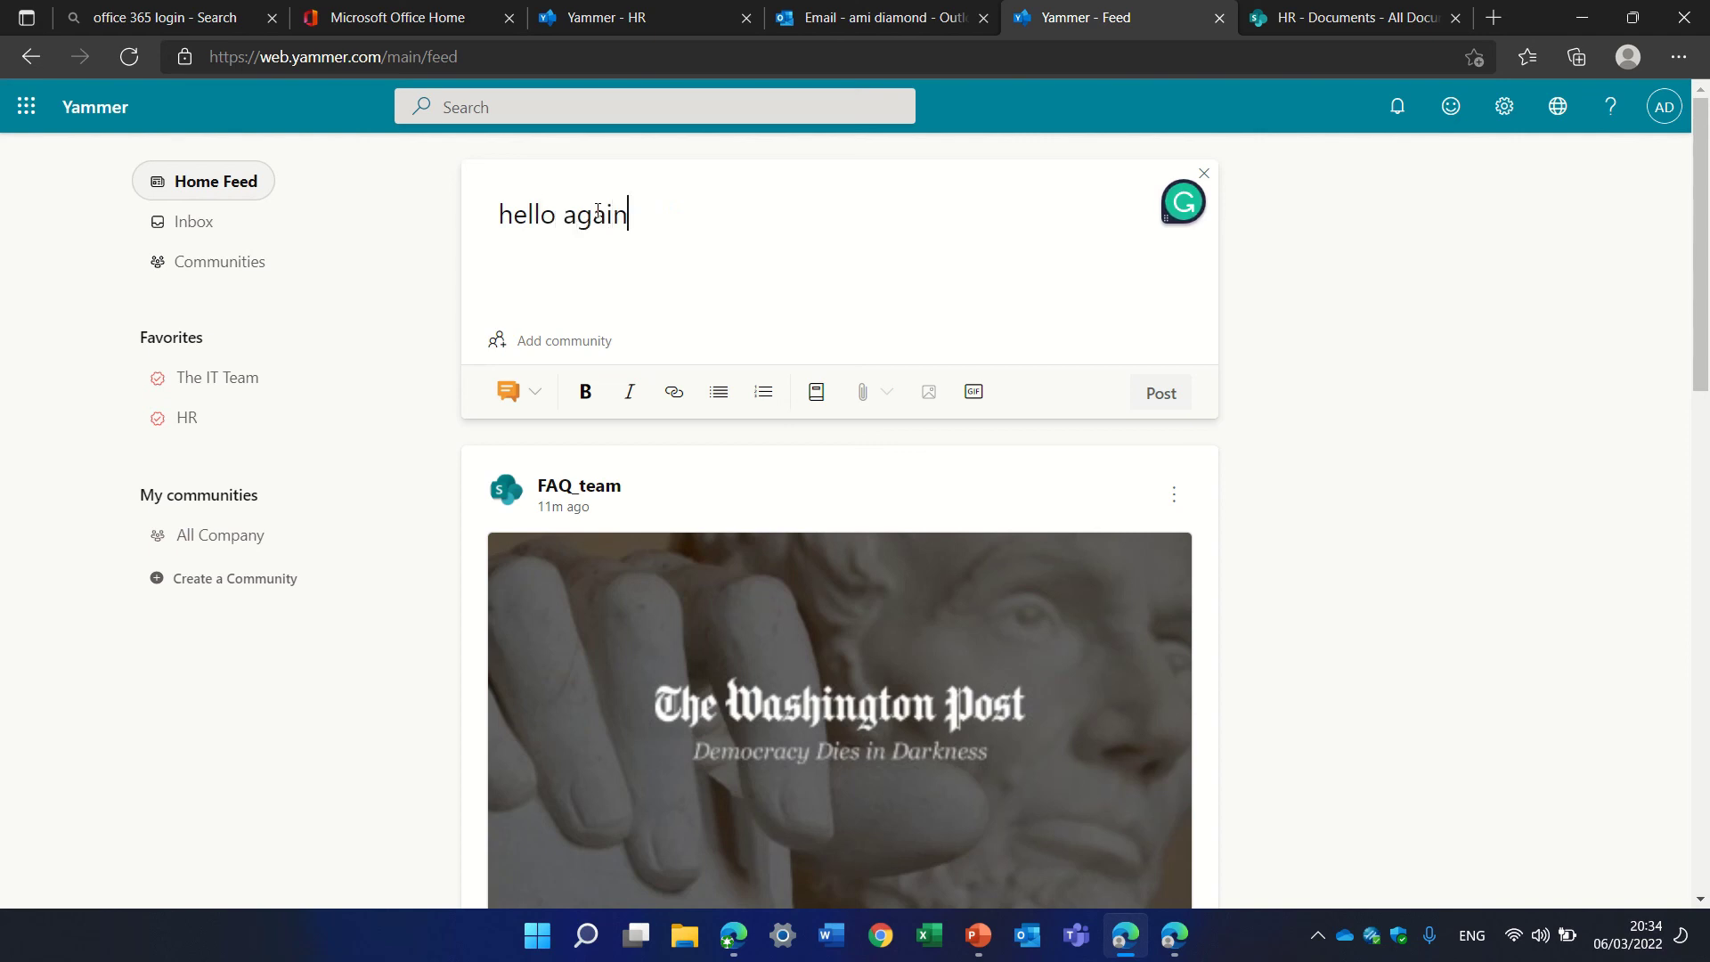
click(601, 341)
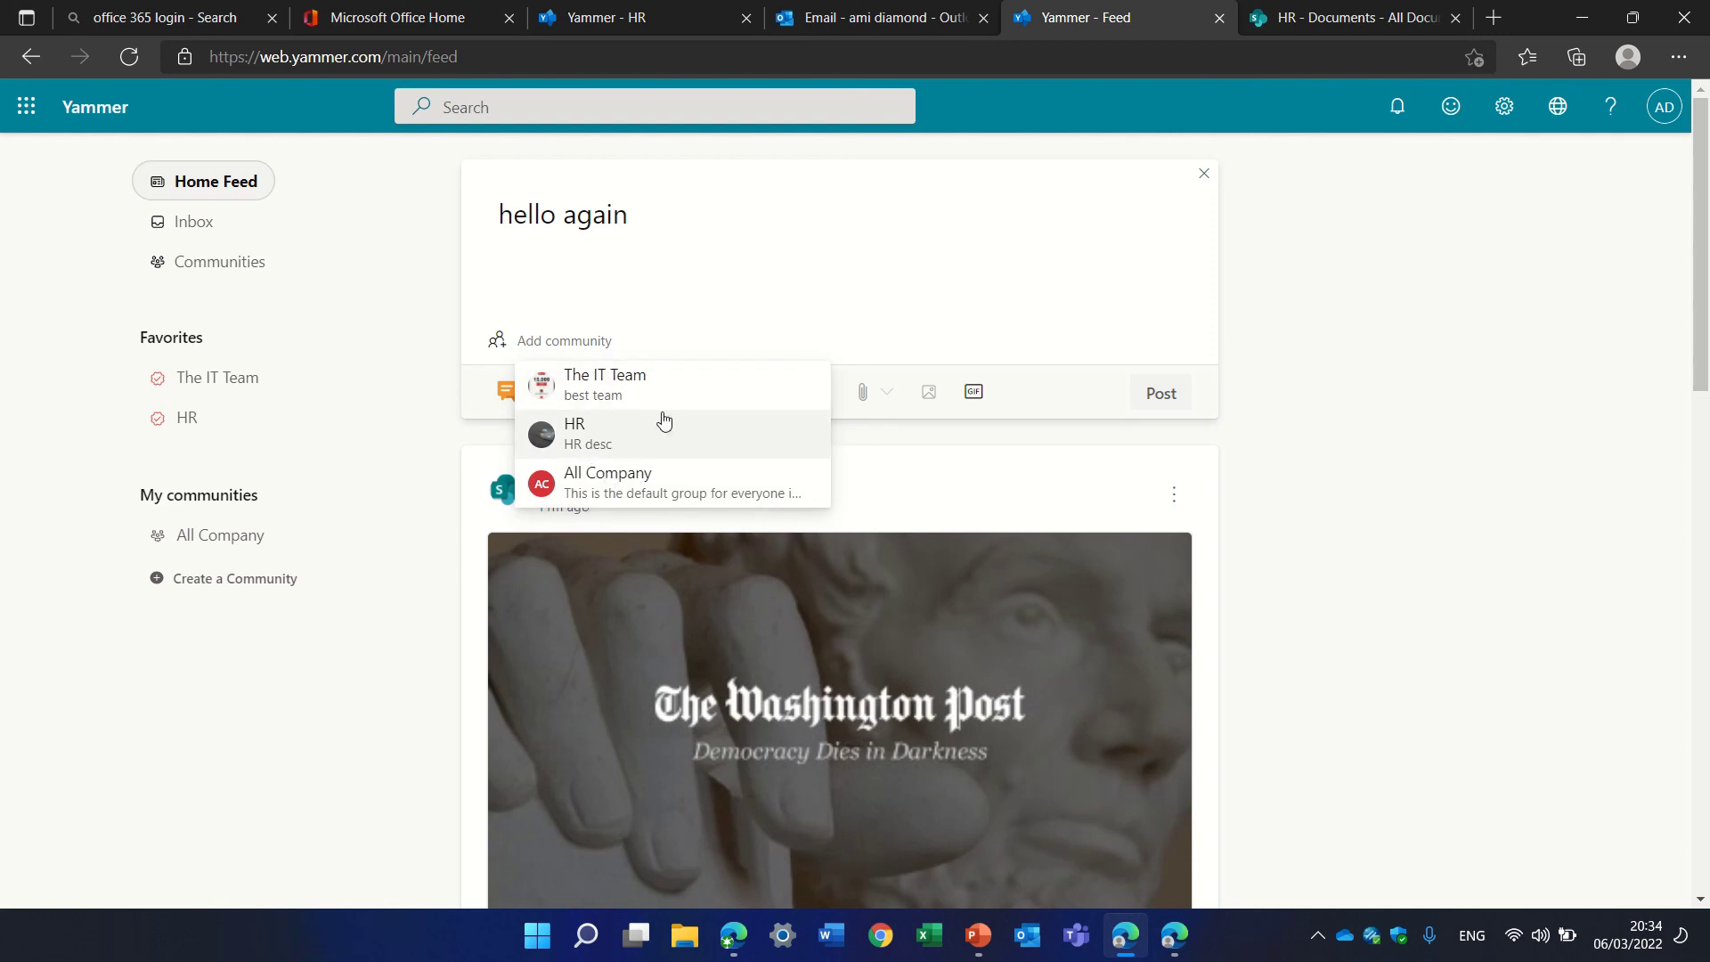
click(675, 491)
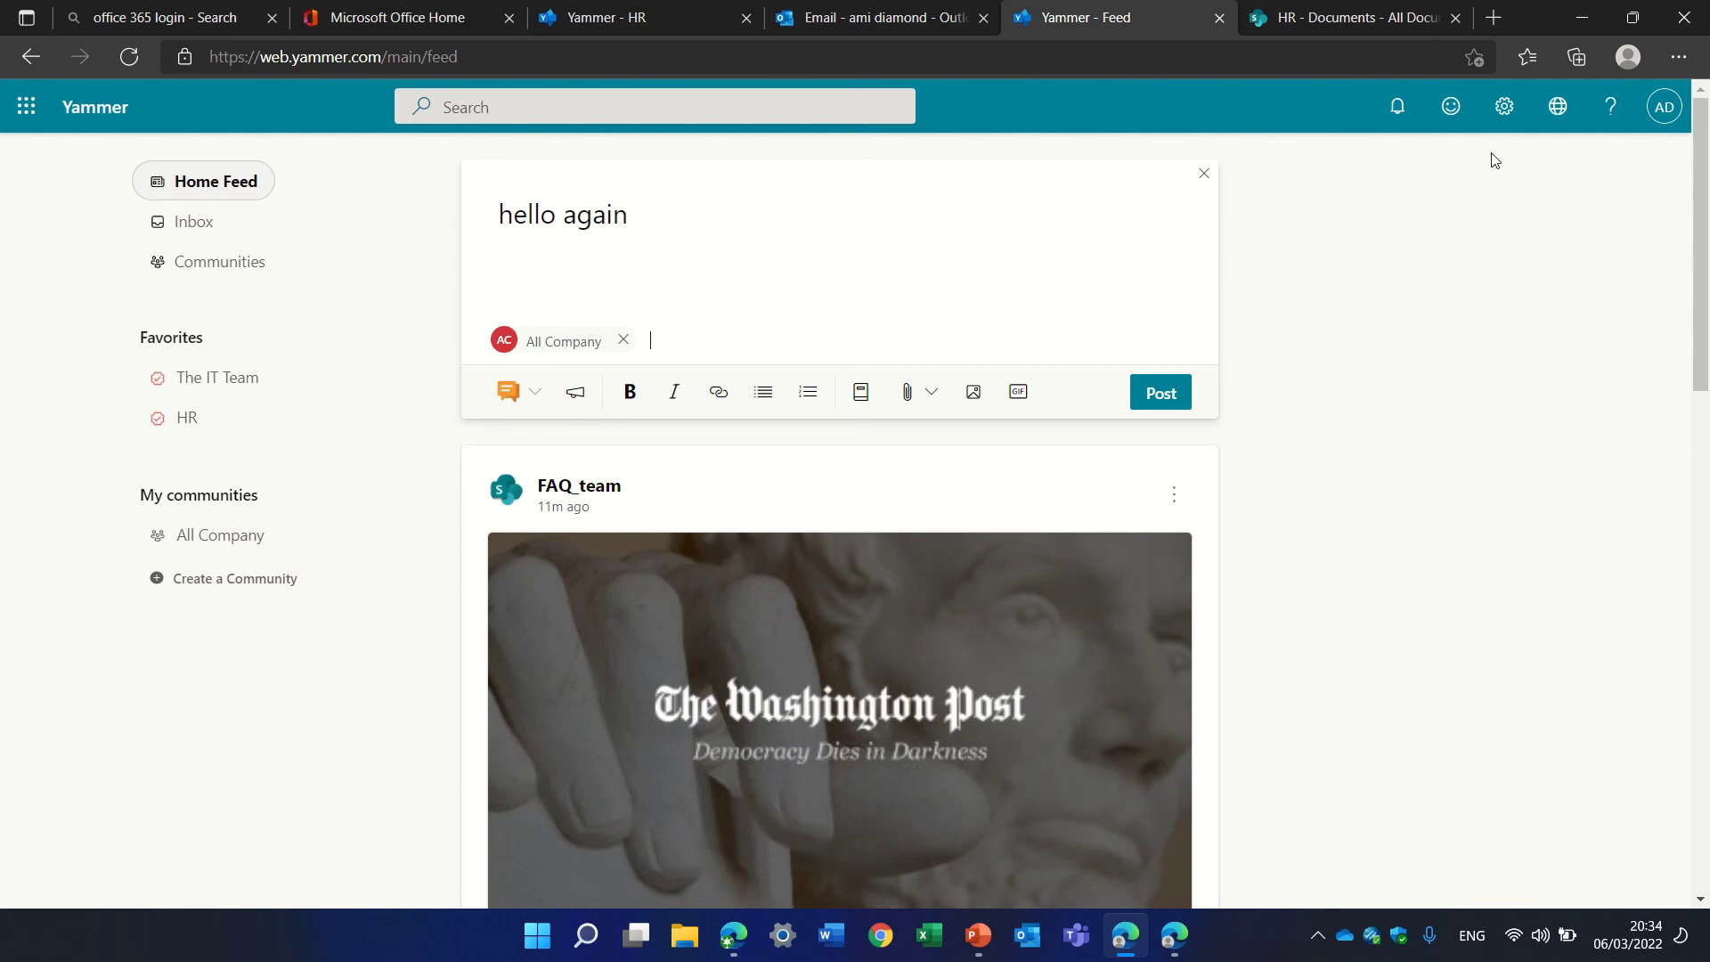
Step: Open the Yammer account settings, discarding the unposted draft, and review the email notification options
click(1506, 125)
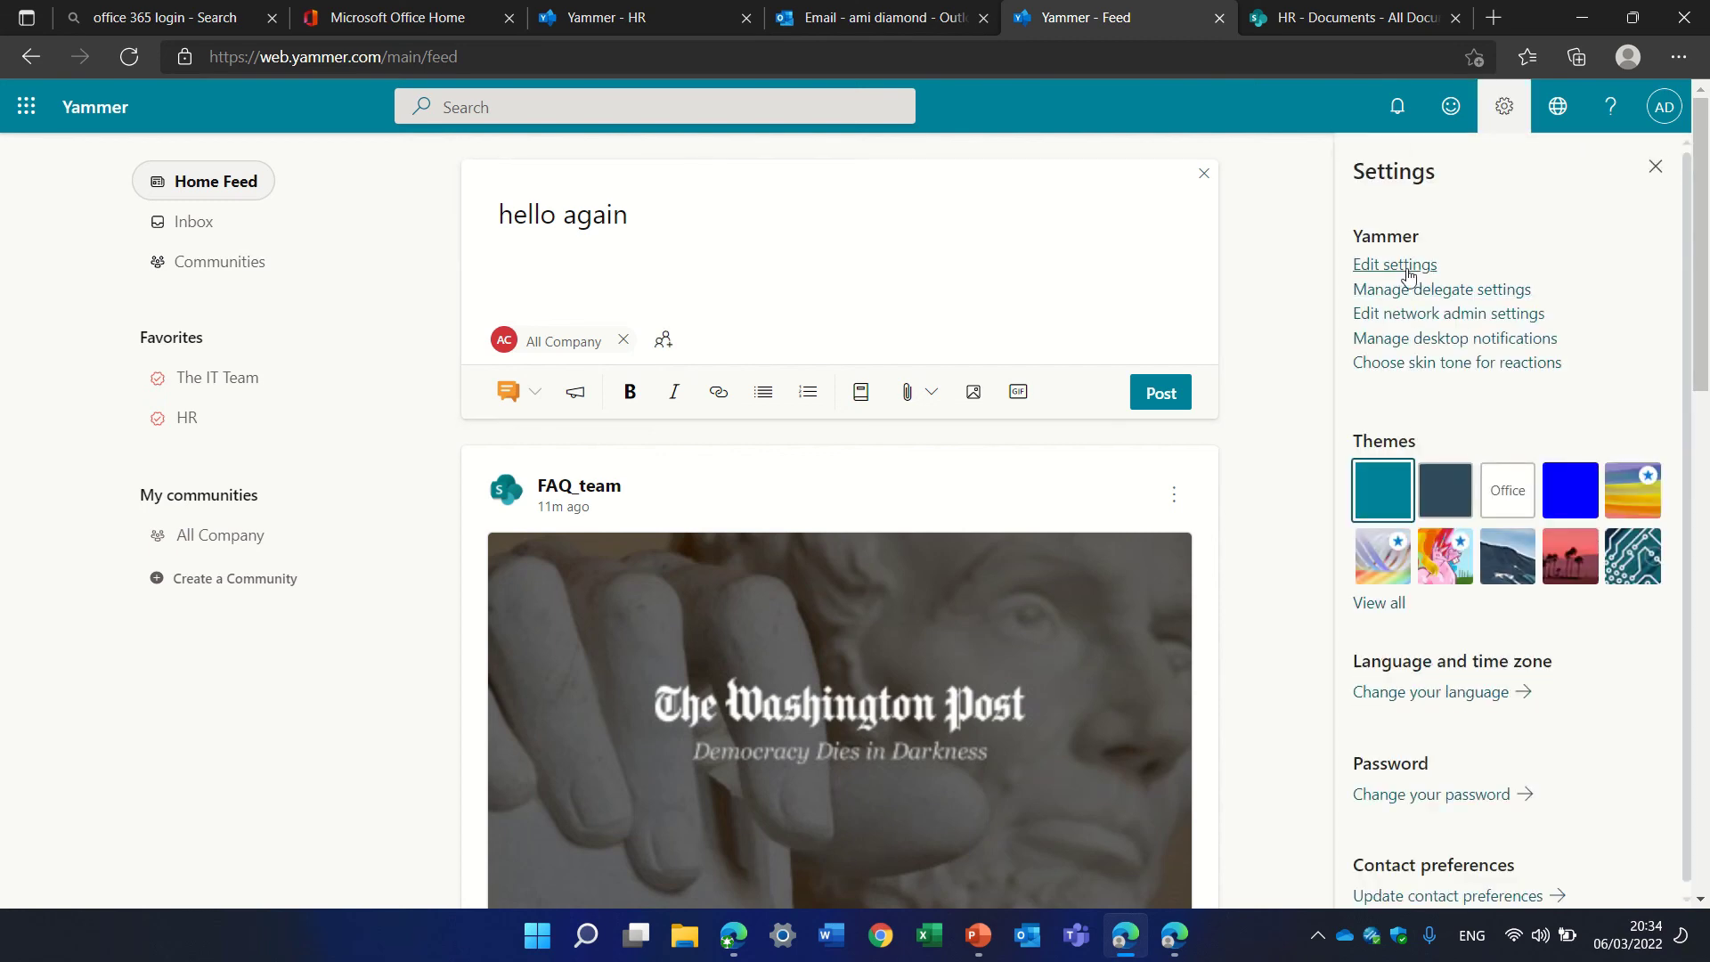
click(1417, 267)
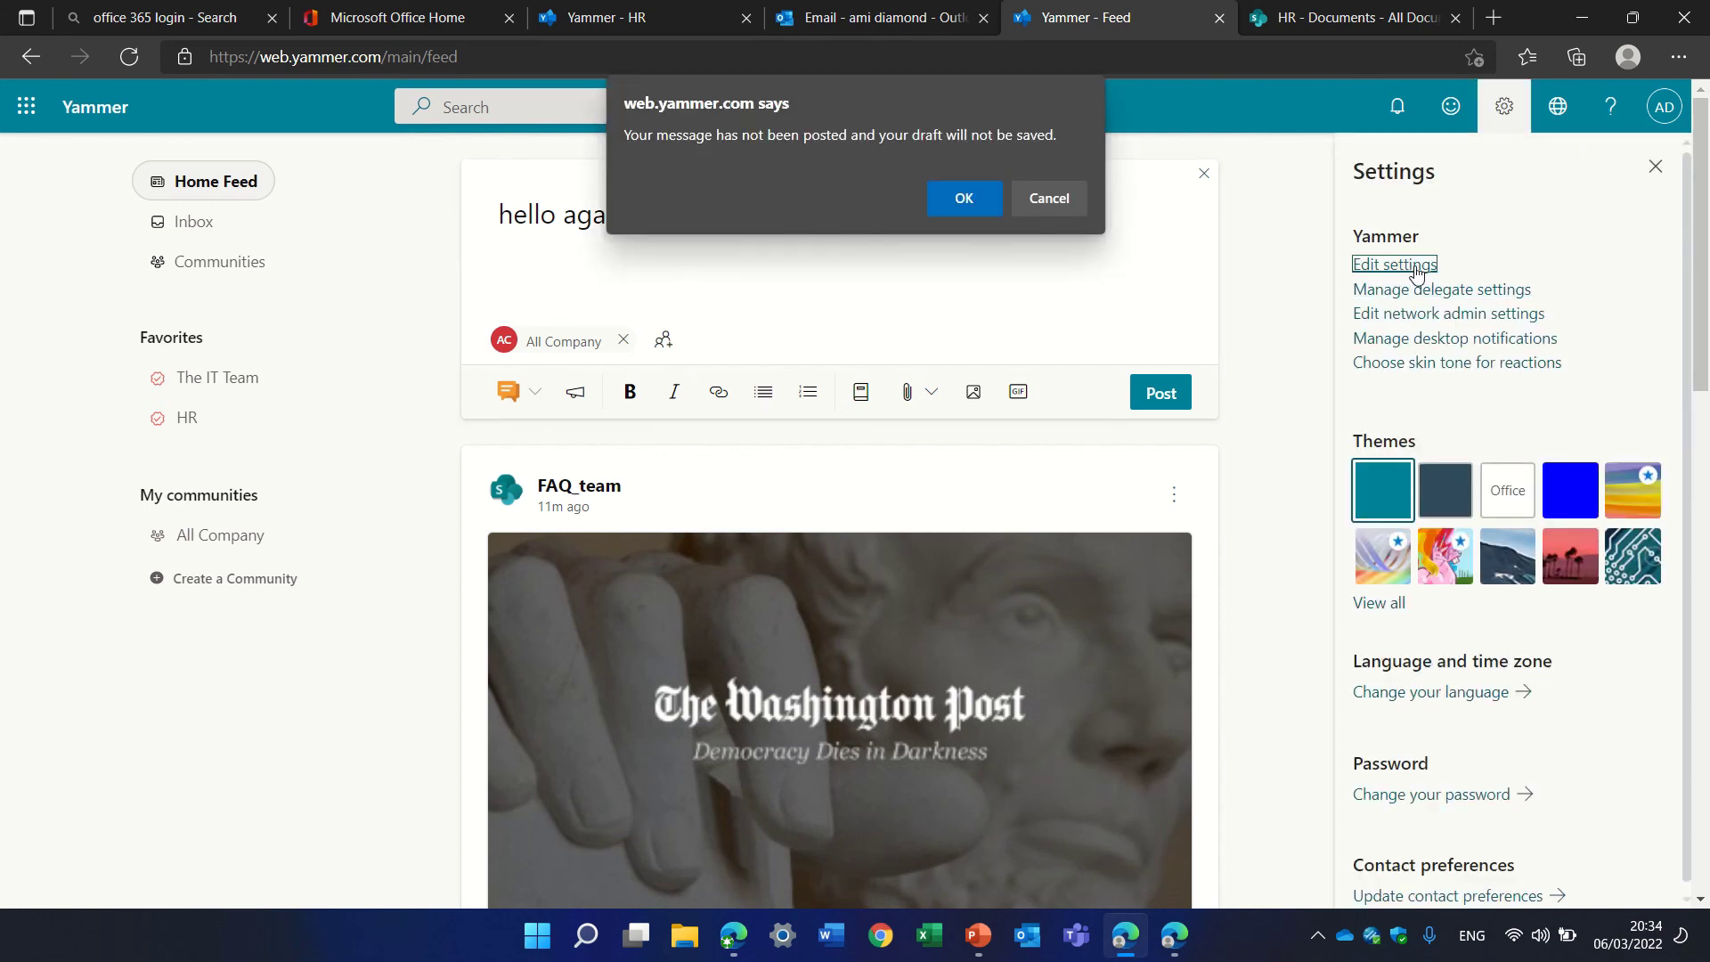
click(971, 205)
click(965, 178)
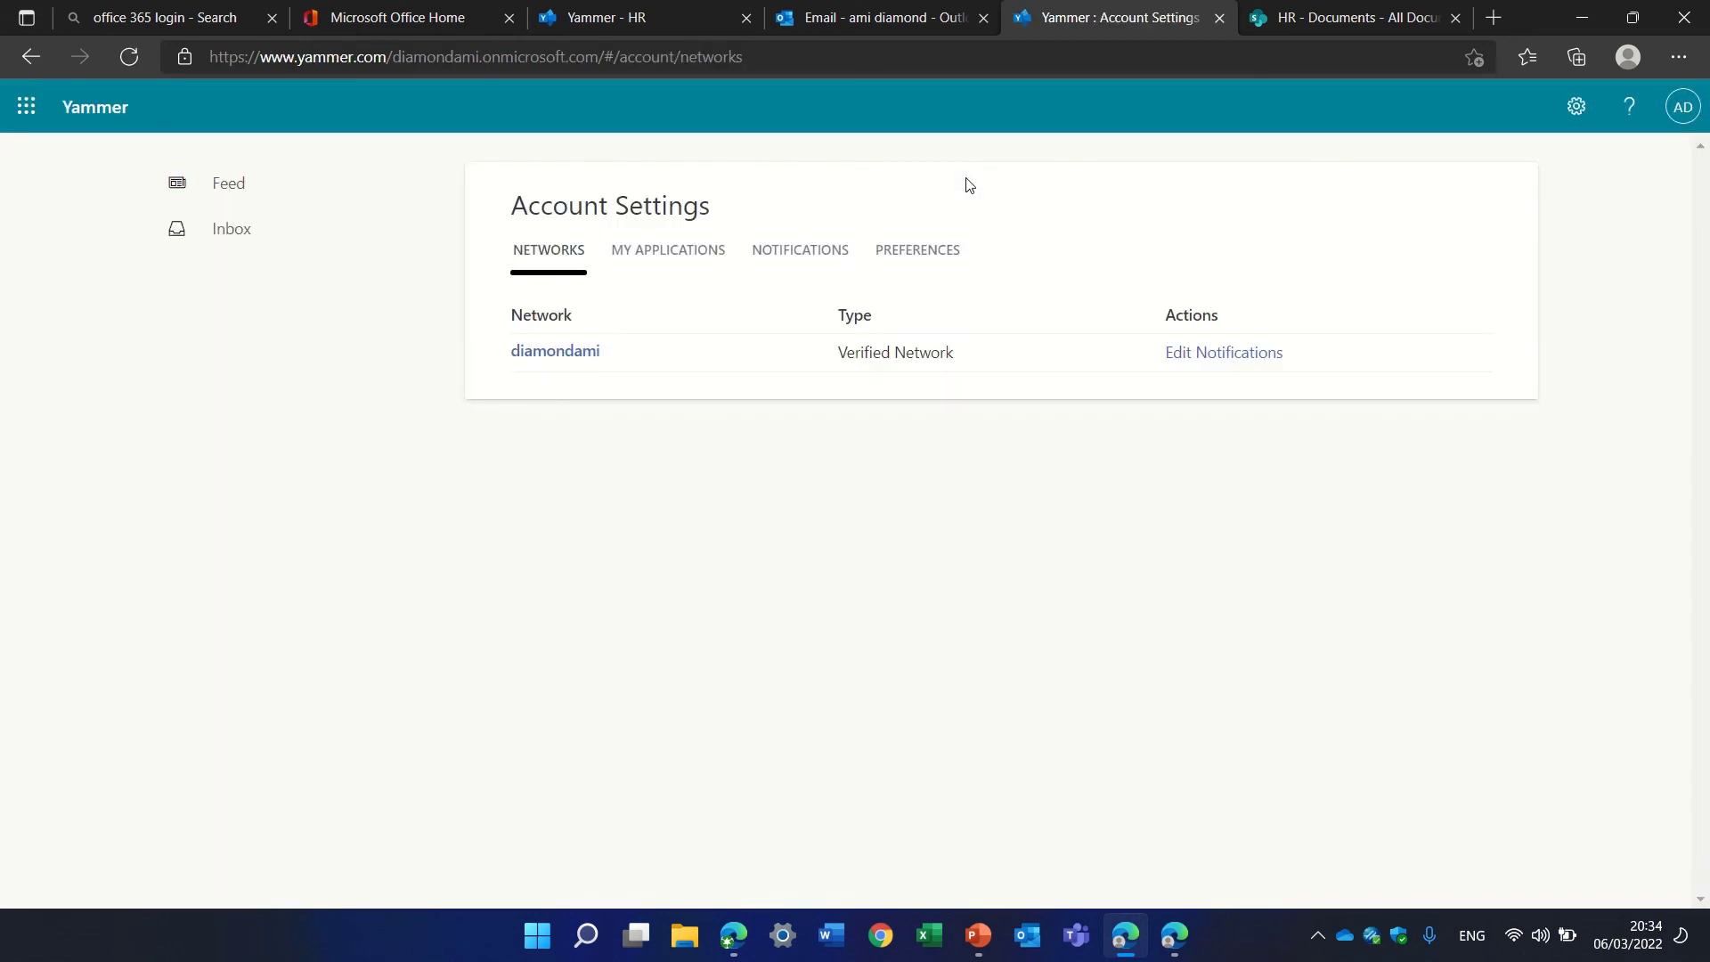
click(805, 253)
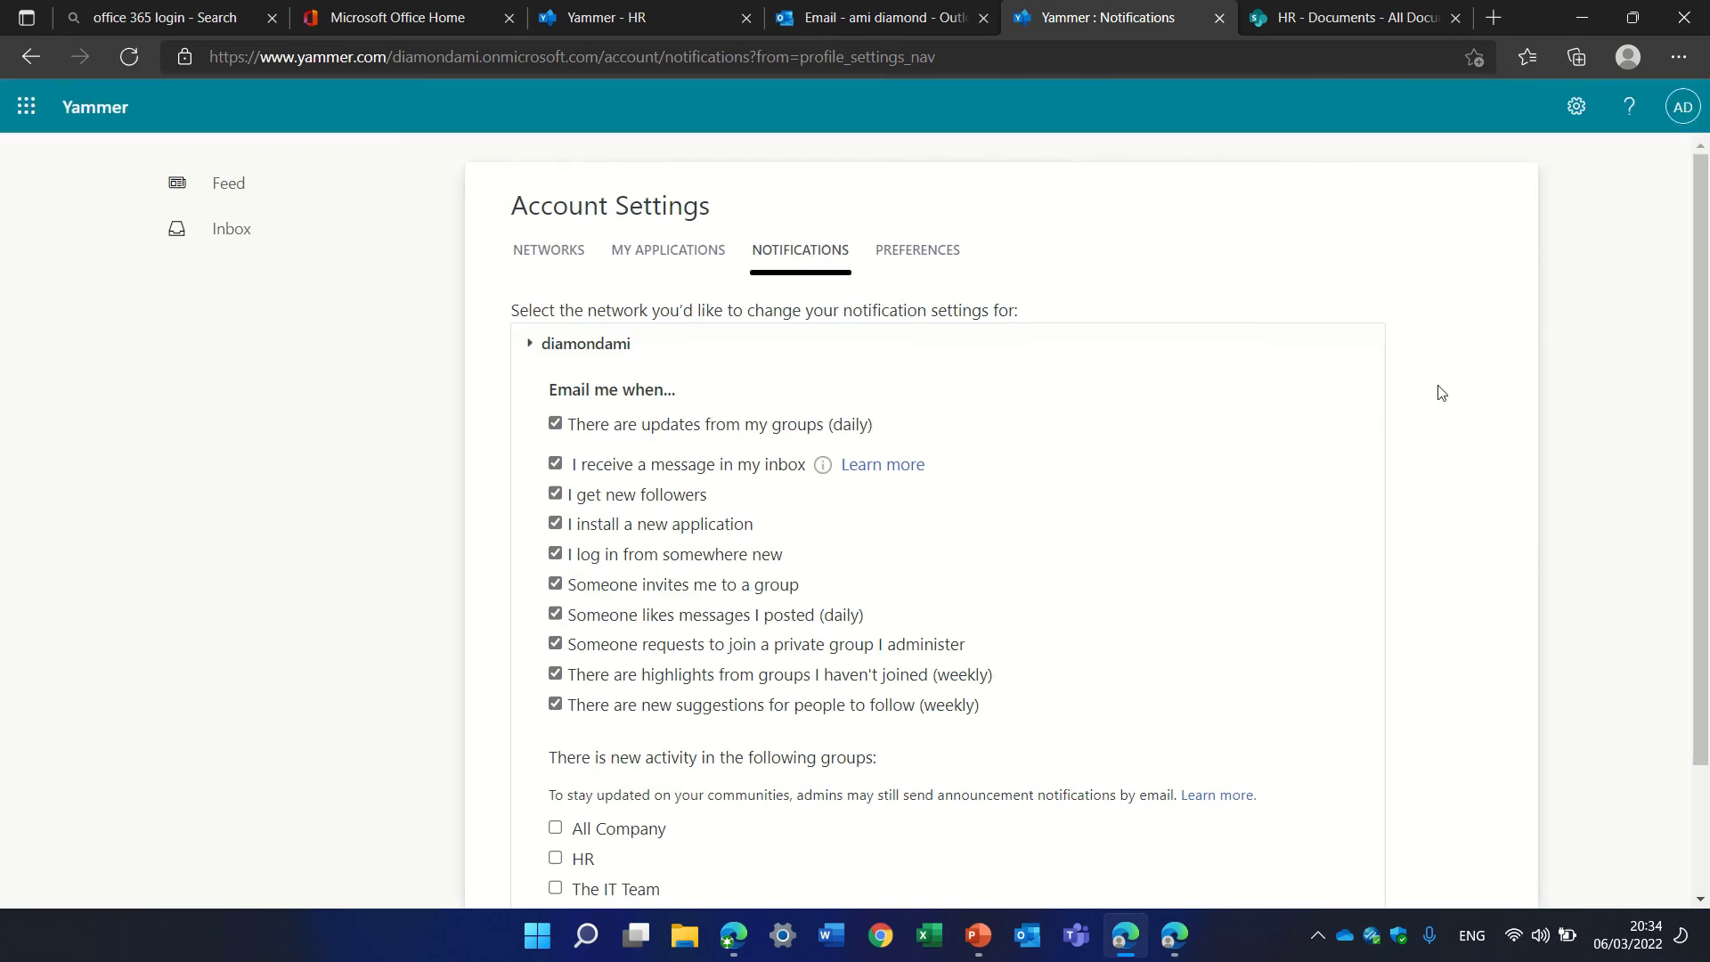
drag(1702, 219, 1704, 343)
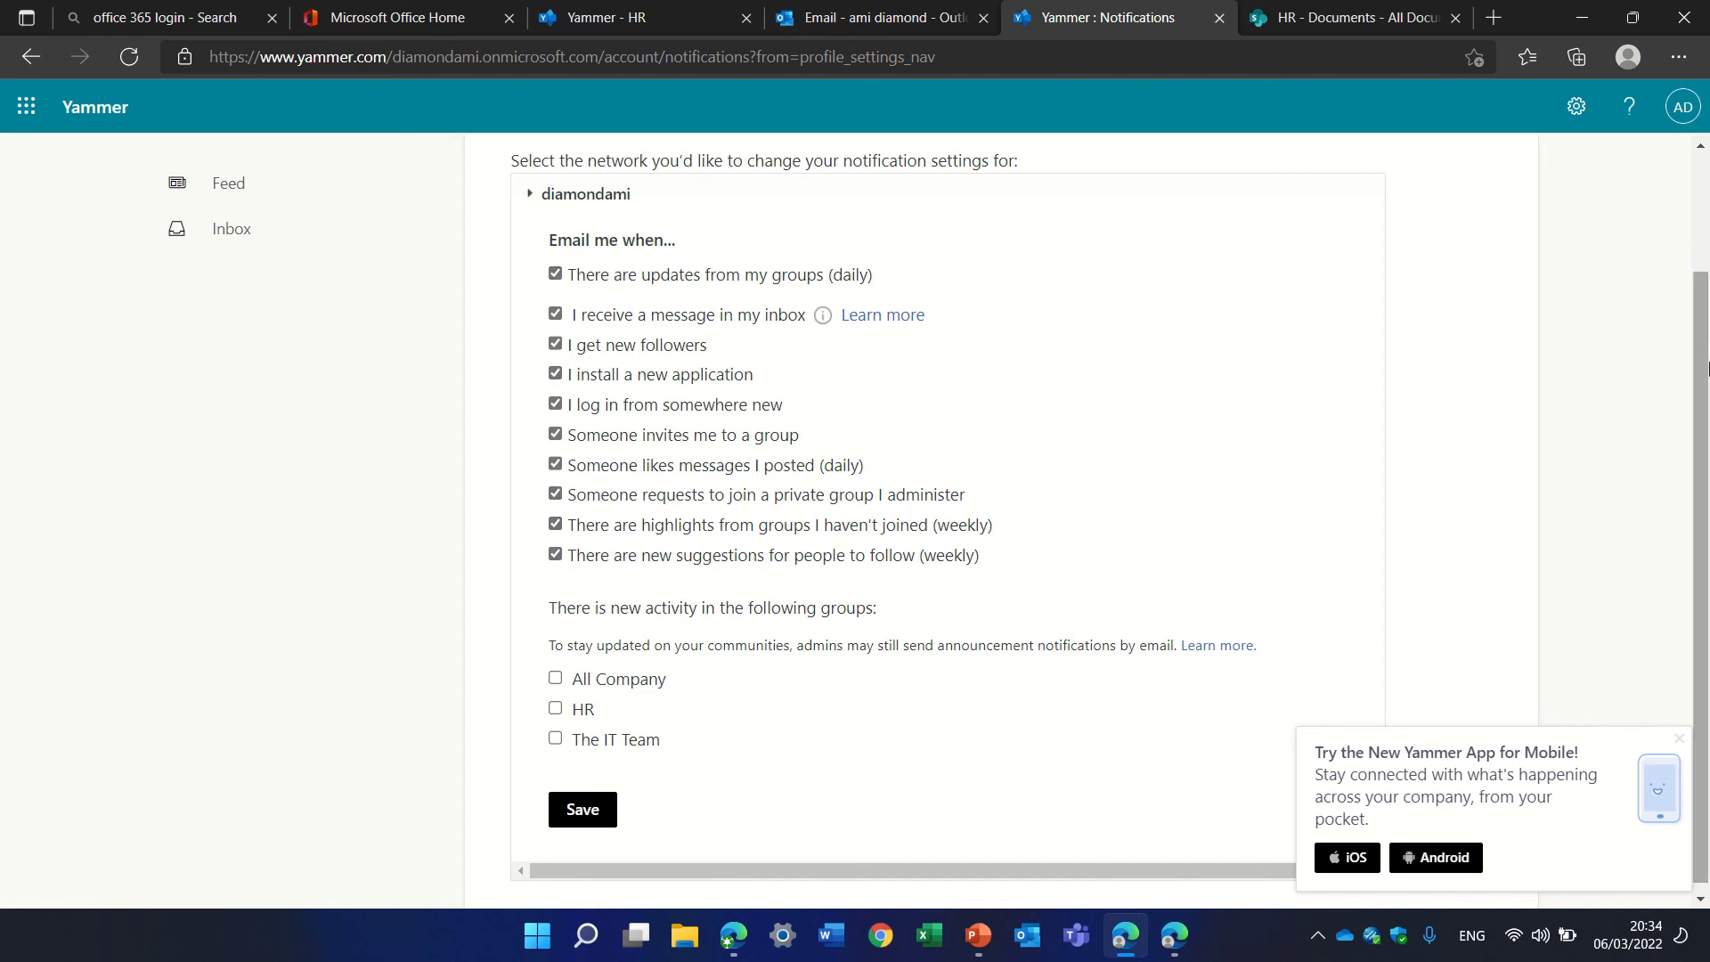
scroll(1705, 455, up, 2)
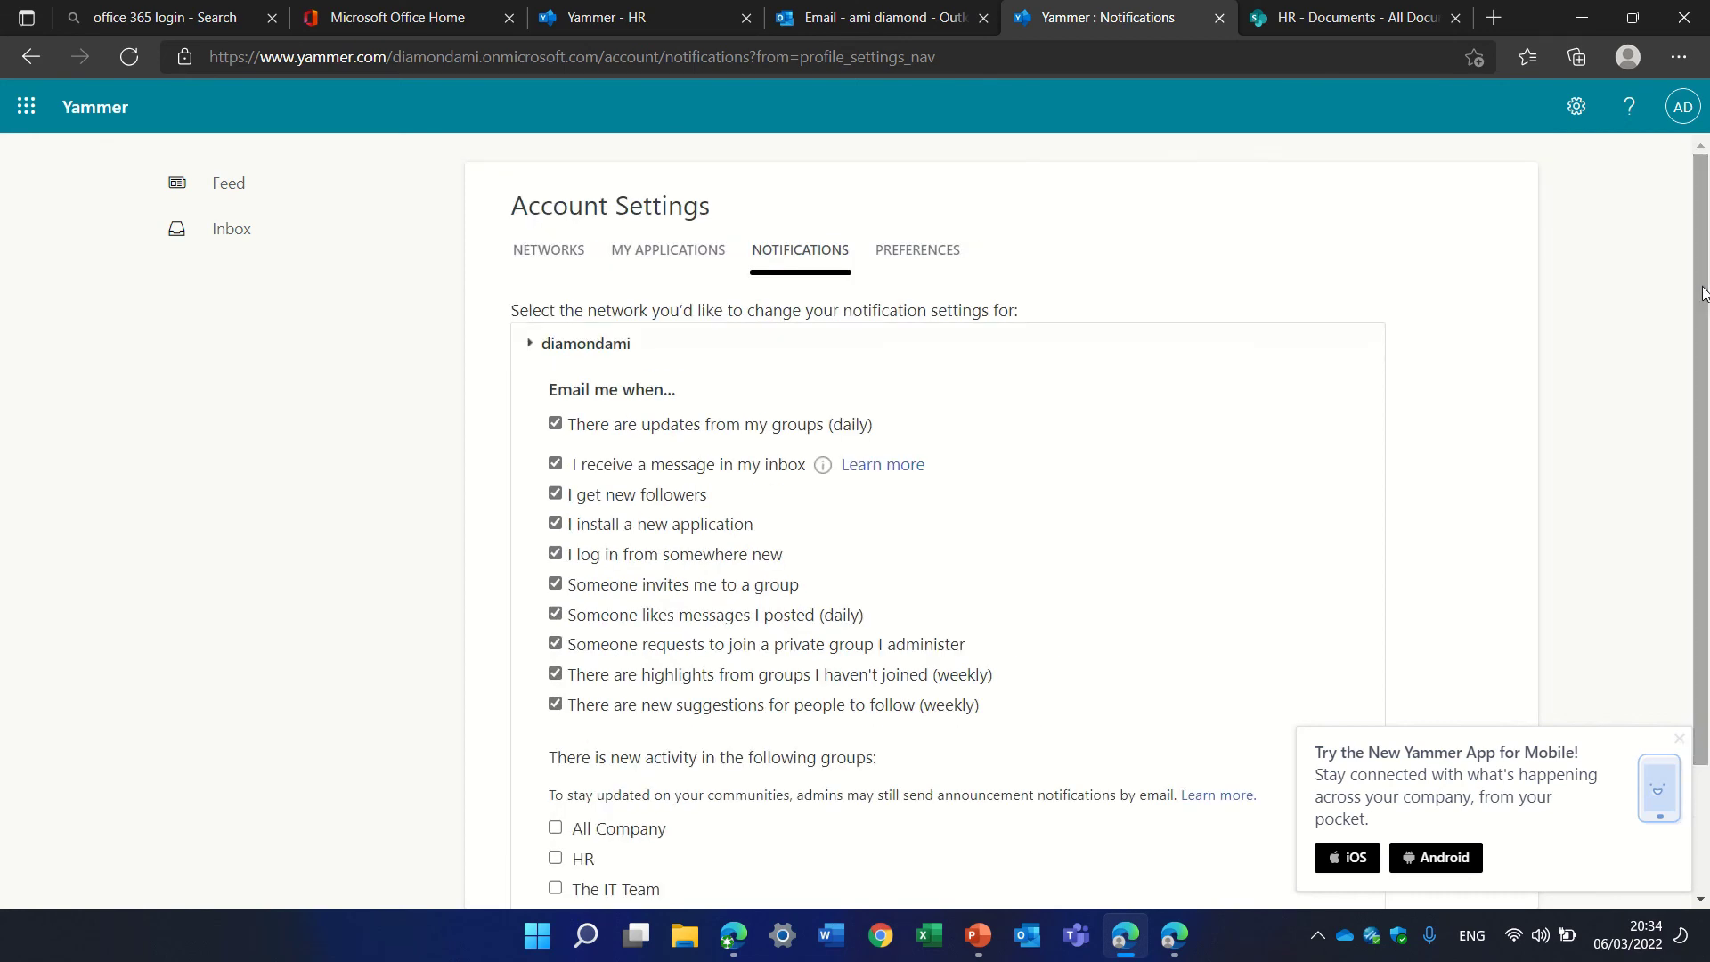